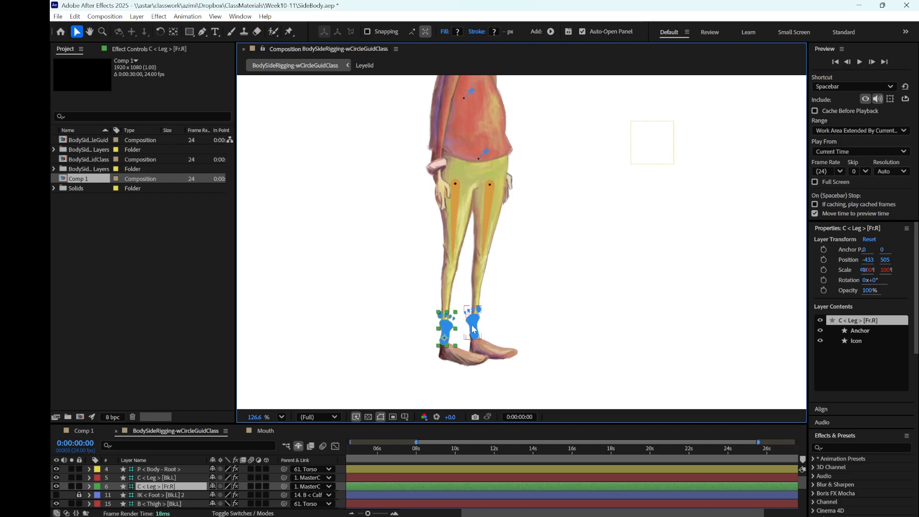
- Move the B < Thigh > [Fr.R] layer directly below B < Thigh > [Bk.L] in the layer stack
{"action": "mouse_move", "coordinate": [473, 323]}
{"action": "left_mouse_down"}
{"action": "mouse_move", "coordinate": [478, 314]}
{"action": "mouse_move", "coordinate": [553, 310]}
{"action": "mouse_move", "coordinate": [545, 292]}
{"action": "mouse_move", "coordinate": [528, 314]}
{"action": "mouse_move", "coordinate": [472, 326]}
{"action": "left_mouse_up"}
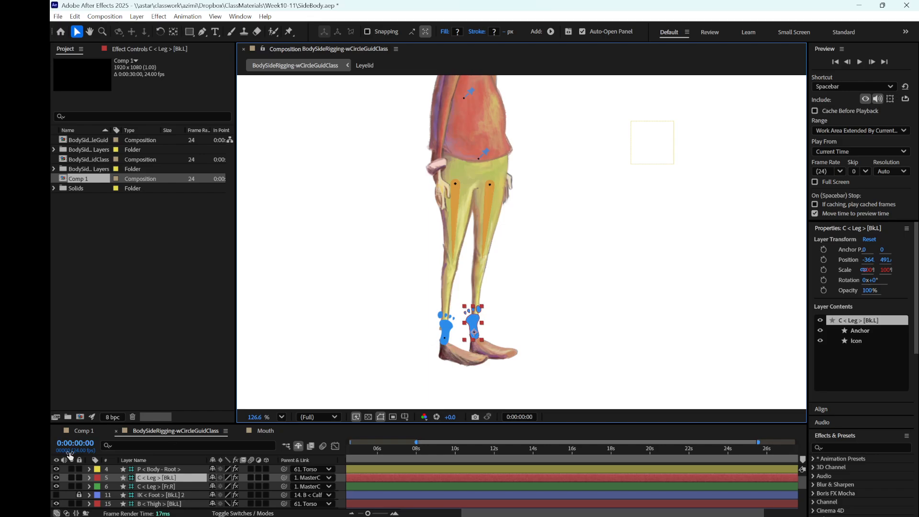
{"action": "scroll", "coordinate": [146, 495], "scroll_direction": "down", "scroll_amount": 2}
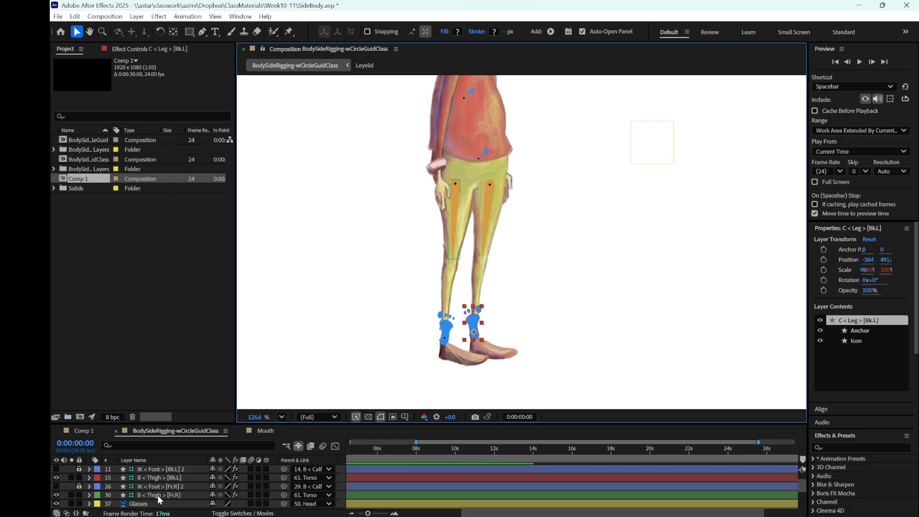
{"action": "left_click", "coordinate": [140, 495]}
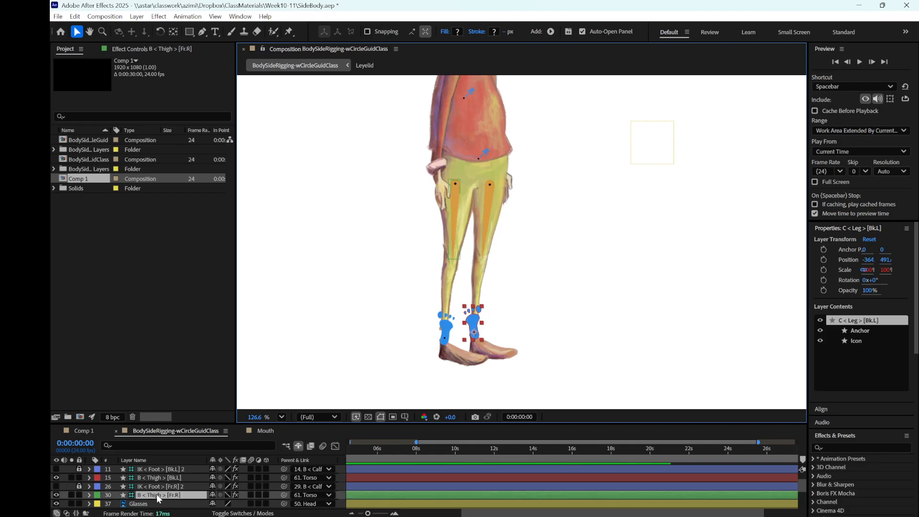
{"action": "left_click", "coordinate": [153, 478]}
{"action": "left_click", "coordinate": [154, 495]}
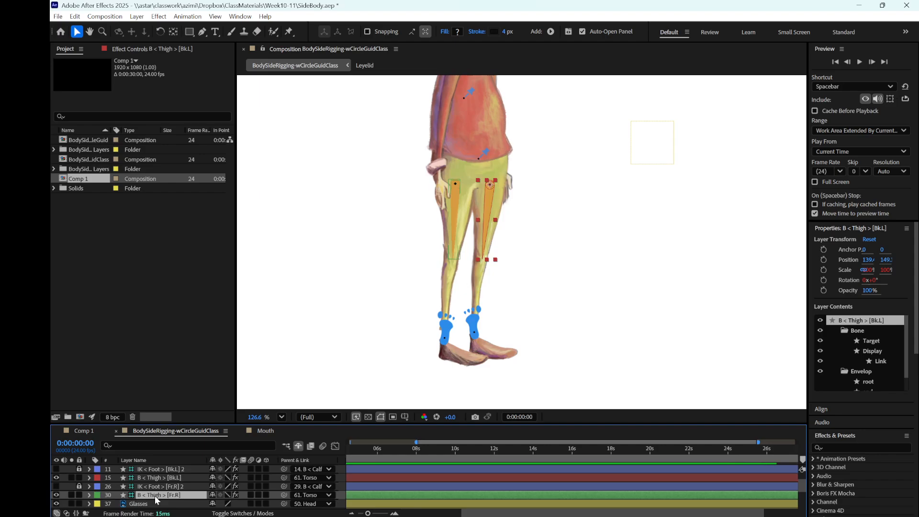
{"action": "left_click_drag", "start_coordinate": [154, 495], "coordinate": [154, 483]}
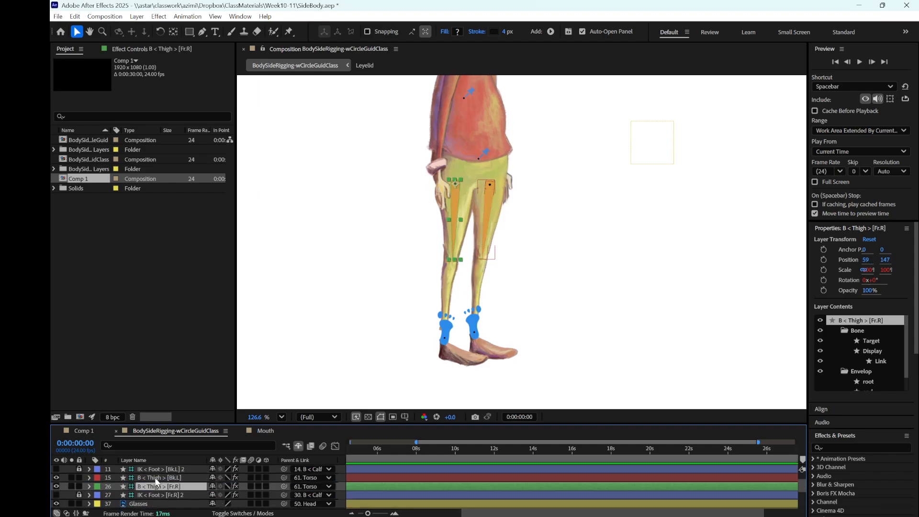
- Move both B < Thigh > layers up the stack to sit directly below C < Leg > [Fr.R]
{"action": "left_click", "coordinate": [155, 478], "text": "shift"}
{"action": "scroll", "coordinate": [154, 483], "scroll_direction": "up", "scroll_amount": 1}
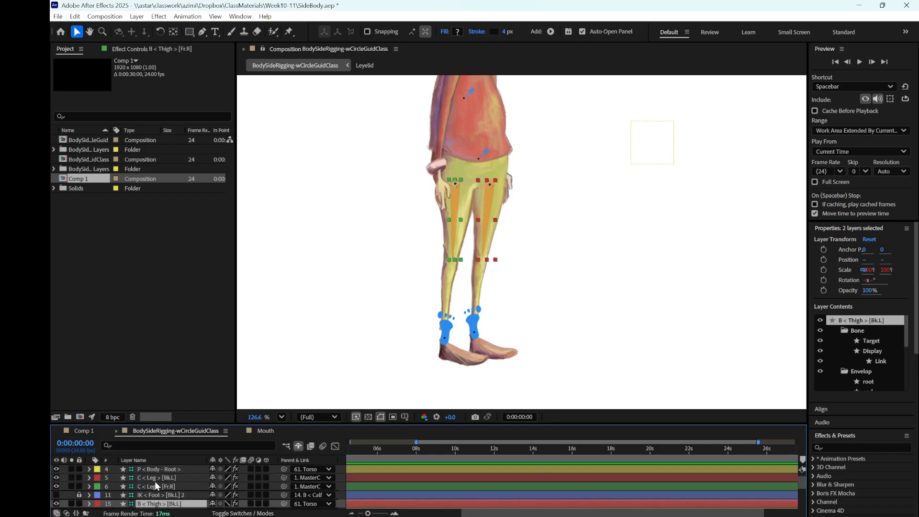
{"action": "left_click_drag", "start_coordinate": [154, 500], "coordinate": [157, 489]}
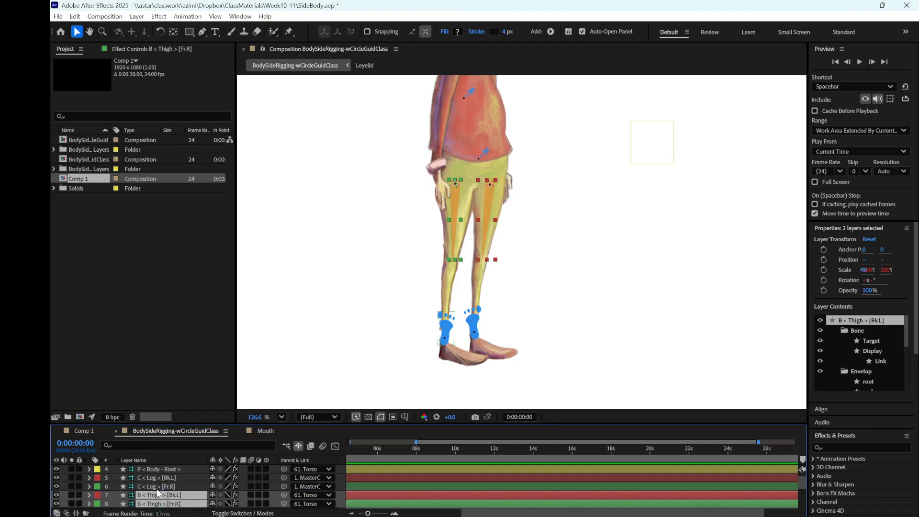
- Move the front right leg controller forward and up to about -257, 422 to test the knee bend
{"action": "left_click", "coordinate": [193, 479]}
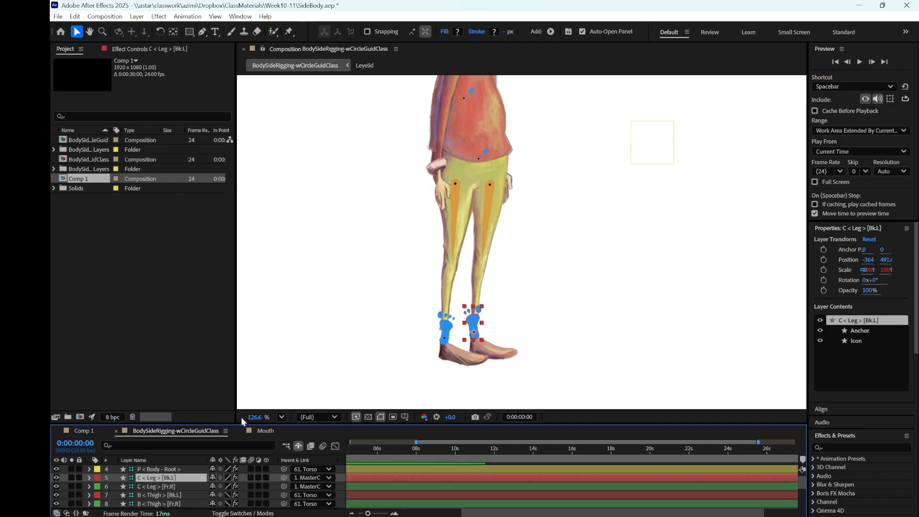
{"action": "left_click_drag", "start_coordinate": [446, 338], "coordinate": [516, 303]}
{"action": "left_click", "coordinate": [426, 256]}
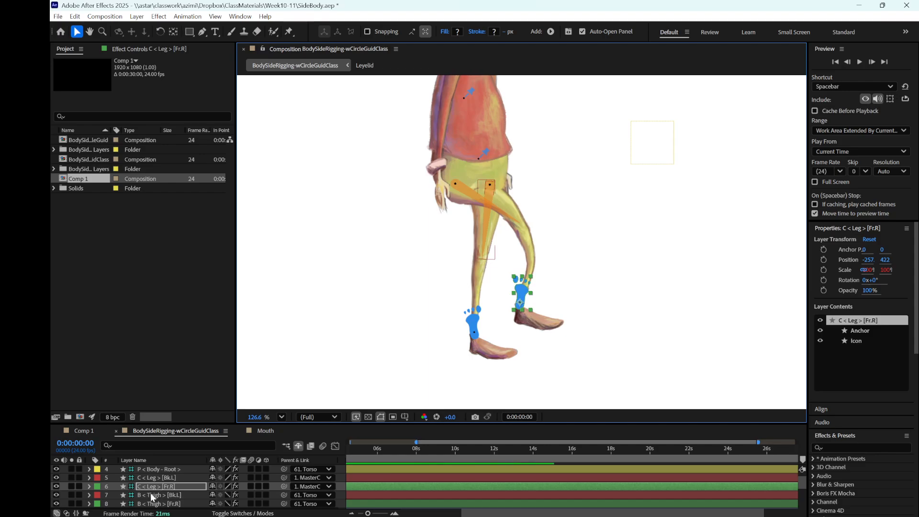
- Reveal the Position of the B < Thigh > [Fr.R] layer, try changing it, undo the change and collapse the layer
{"action": "left_click", "coordinate": [152, 497]}
{"action": "left_click", "coordinate": [164, 504]}
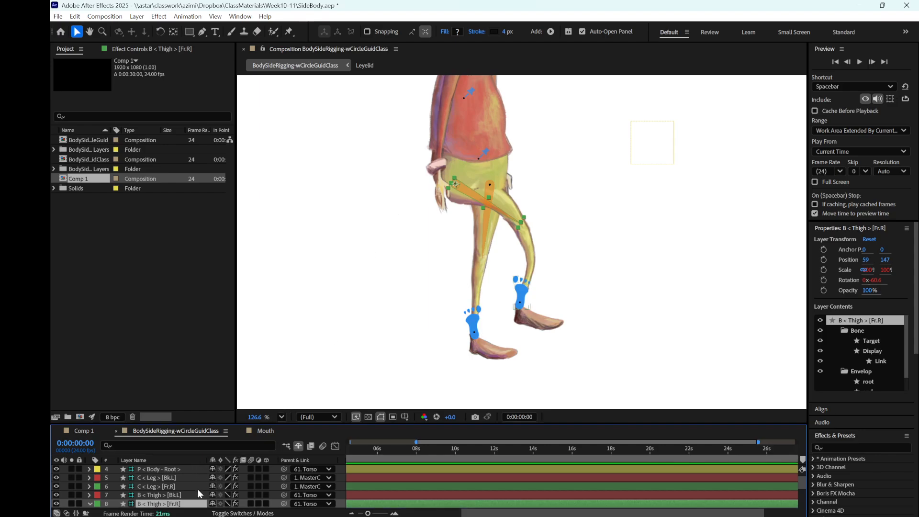
{"action": "key", "text": "p"}
{"action": "mouse_move", "coordinate": [228, 486]}
{"action": "left_mouse_down"}
{"action": "mouse_move", "coordinate": [218, 483]}
{"action": "mouse_move", "coordinate": [228, 474]}
{"action": "left_mouse_up"}
{"action": "key", "text": "ctrl+z"}
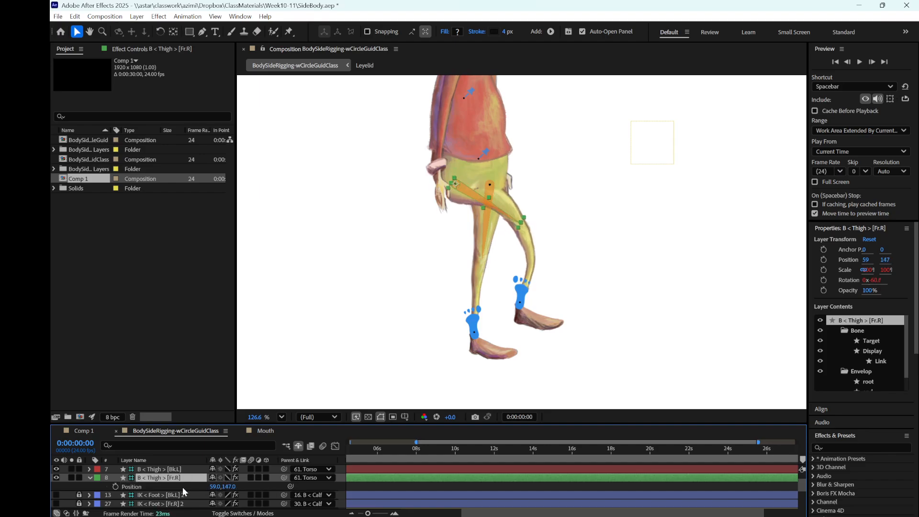
{"action": "scroll", "coordinate": [141, 505], "scroll_direction": "up", "scroll_amount": 1}
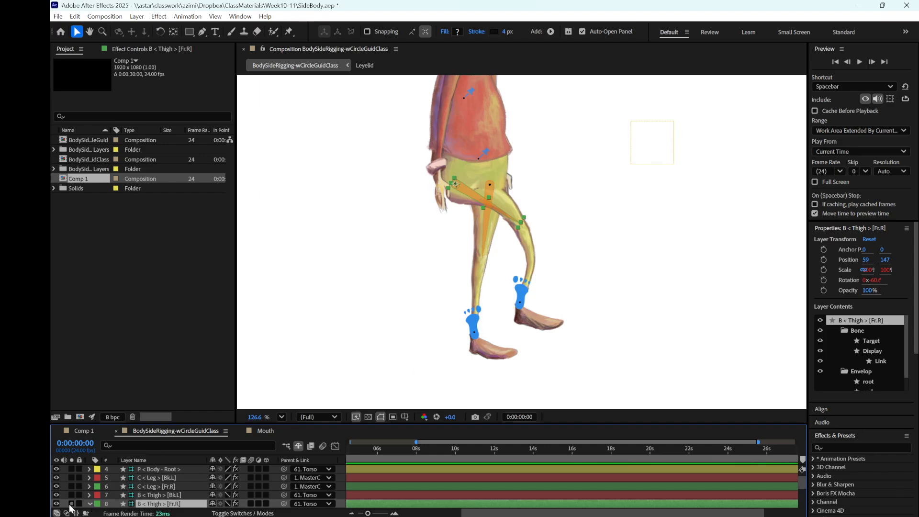
{"action": "left_click", "coordinate": [89, 504]}
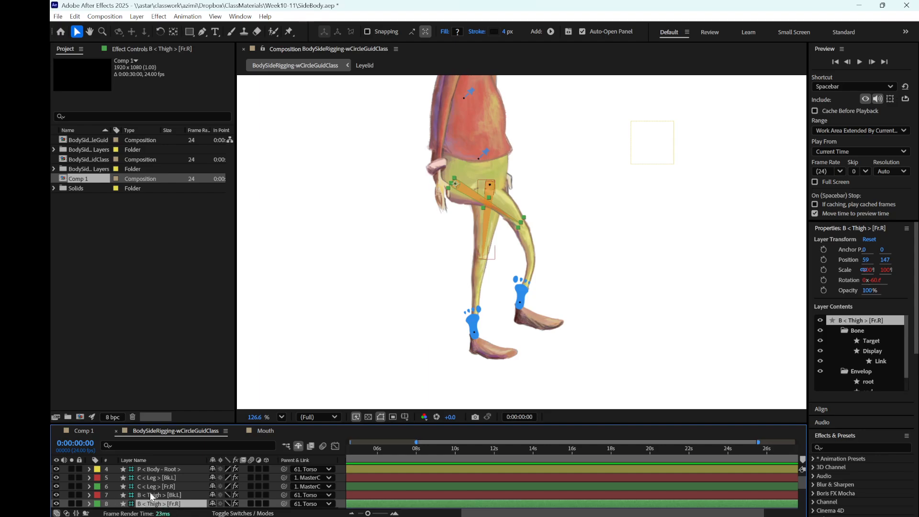
- Undo the front leg's test pose and the last reordering of the two thigh layers
{"action": "left_click", "coordinate": [157, 487]}
{"action": "left_click", "coordinate": [154, 477]}
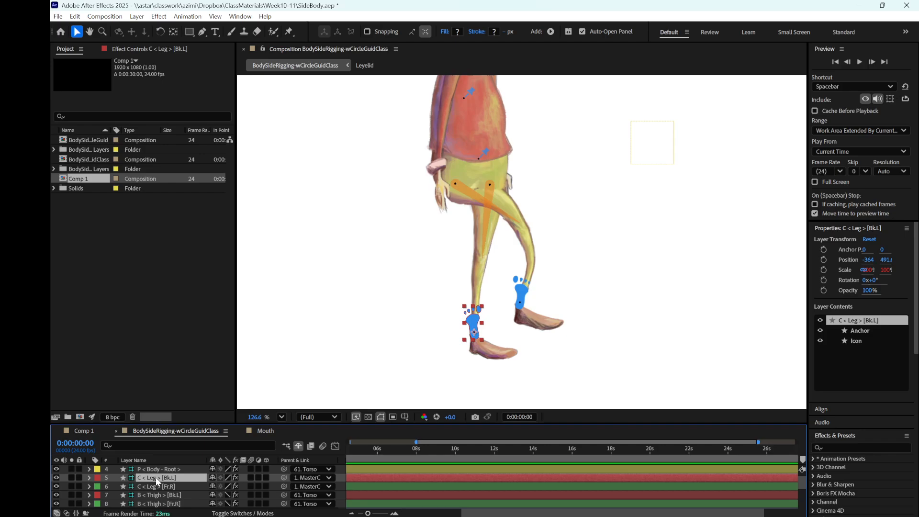
{"action": "left_click", "coordinate": [166, 486]}
{"action": "key", "text": "ctrl+z"}
{"action": "key", "text": "ctrl+z"}
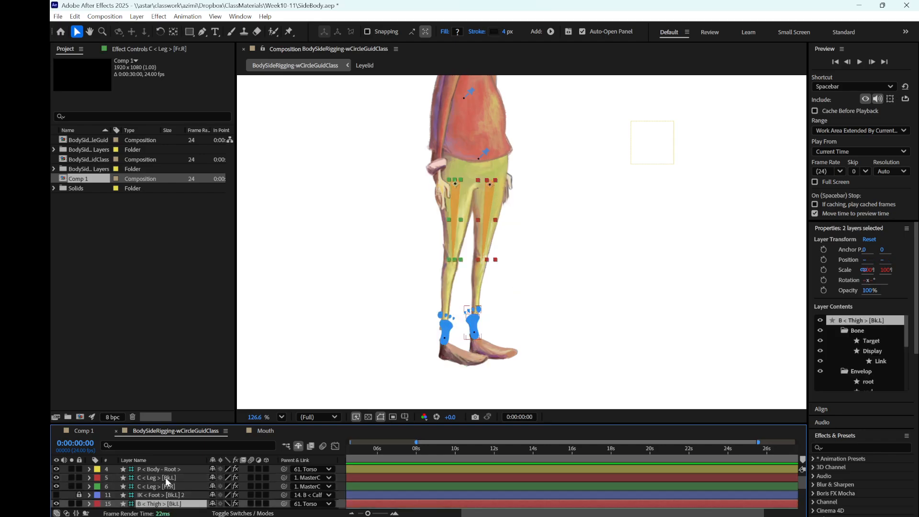
- Place the two selected B < Thigh > layers together directly below C < Leg > [Fr.R] in the stack
{"action": "scroll", "coordinate": [156, 483], "scroll_direction": "down", "scroll_amount": 3}
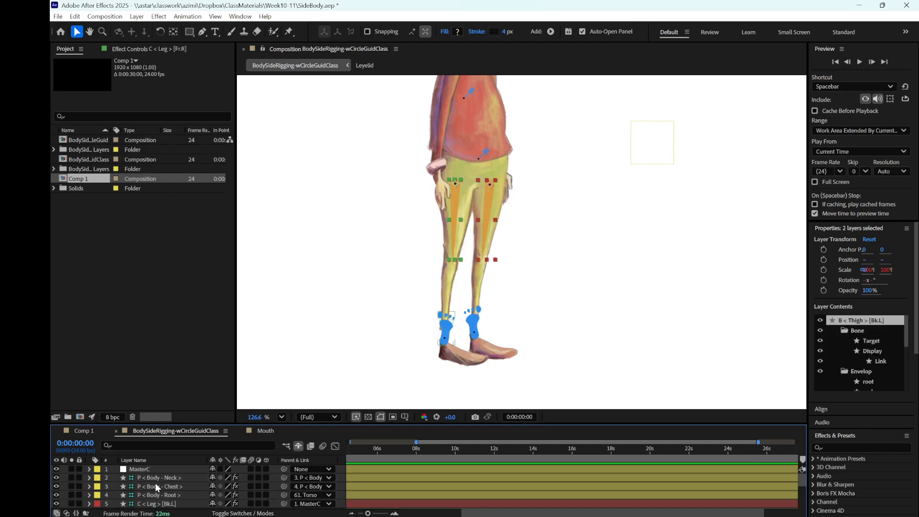
{"action": "scroll", "coordinate": [156, 483], "scroll_direction": "up", "scroll_amount": 5}
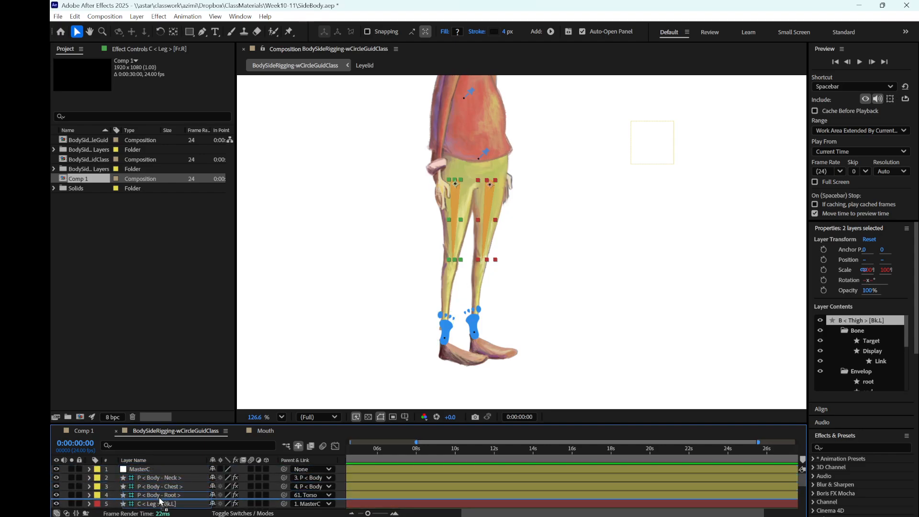
{"action": "scroll", "coordinate": [158, 493], "scroll_direction": "down", "scroll_amount": 3}
{"action": "left_click_drag", "start_coordinate": [155, 479], "coordinate": [155, 478]}
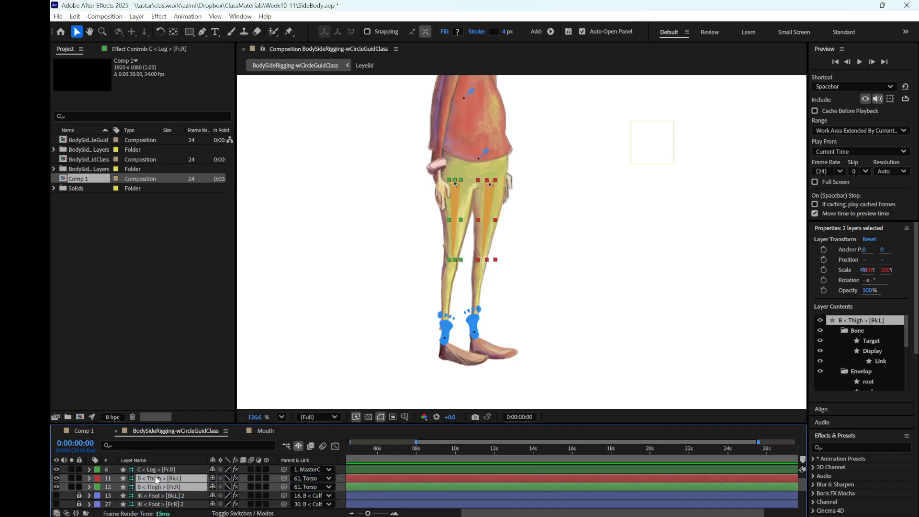
{"action": "scroll", "coordinate": [157, 479], "scroll_direction": "up", "scroll_amount": 1}
- Enlarge the layer list and inspect the P < Body > Neck, Chest and Root pin layers on the character
{"action": "left_click_drag", "start_coordinate": [219, 425], "coordinate": [219, 343]}
{"action": "scroll", "coordinate": [172, 404], "scroll_direction": "up", "scroll_amount": 1}
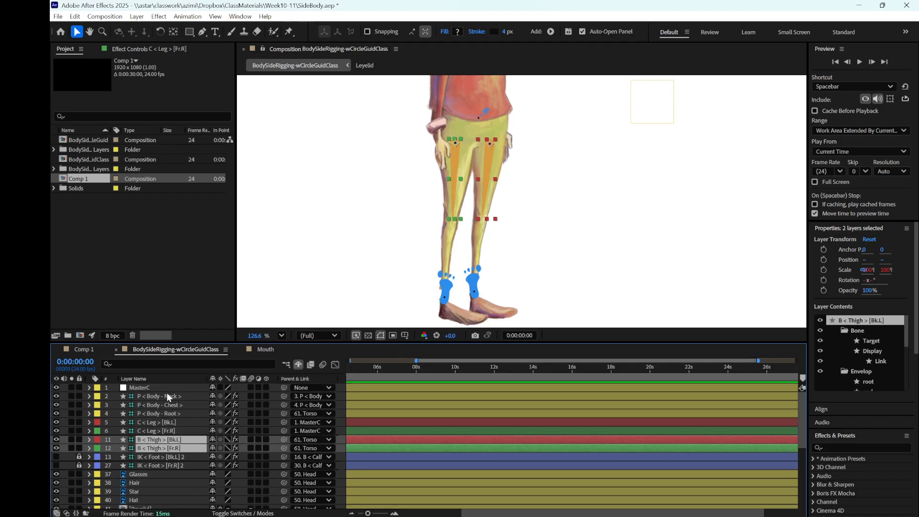
{"action": "left_click", "coordinate": [159, 397]}
{"action": "left_click", "coordinate": [161, 405]}
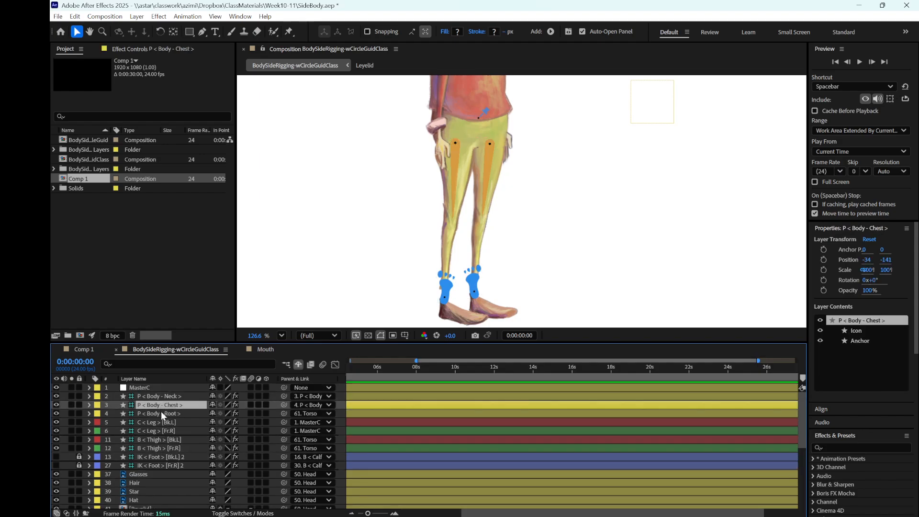
{"action": "left_click", "coordinate": [161, 414]}
{"action": "scroll", "coordinate": [555, 206], "scroll_direction": "down", "scroll_amount": 3}
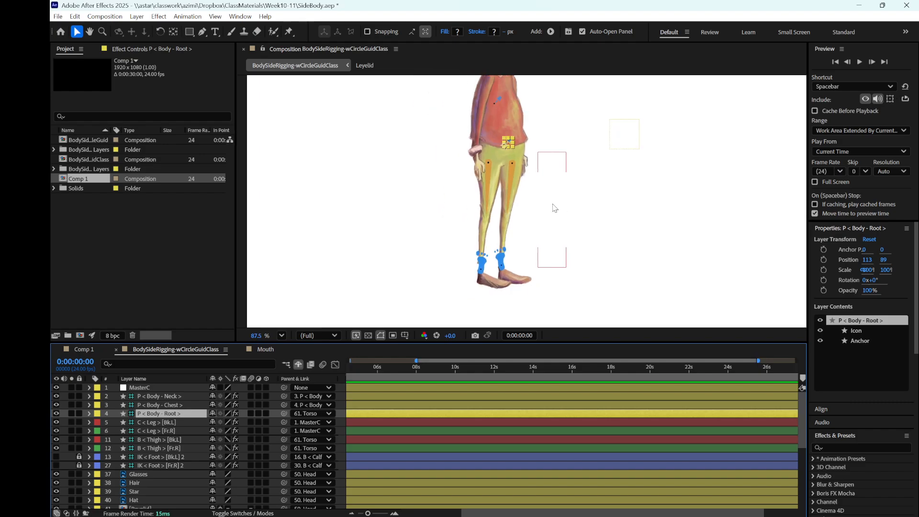
{"action": "left_click_drag", "start_coordinate": [498, 145], "coordinate": [519, 199]}
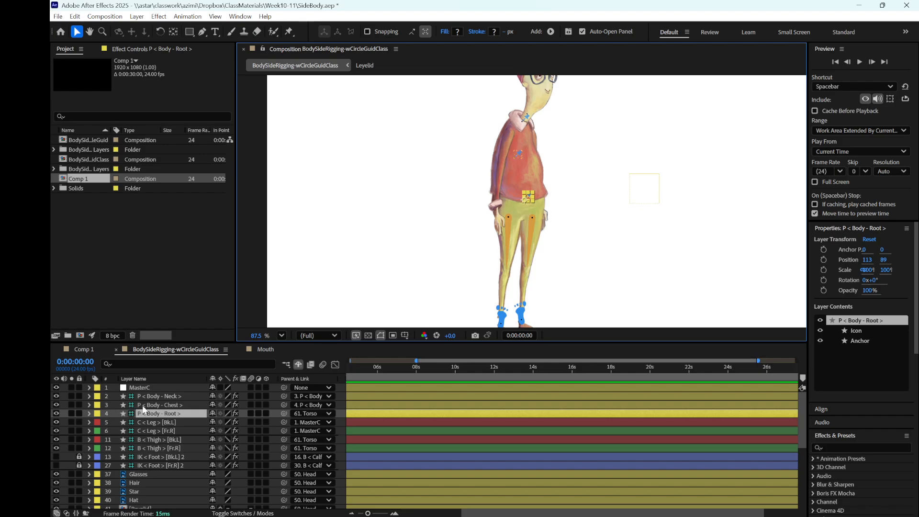
- Inspect the C < Leg > and B < Thigh > layers of both legs and review the remaining layers in the stack
{"action": "left_click", "coordinate": [157, 422]}
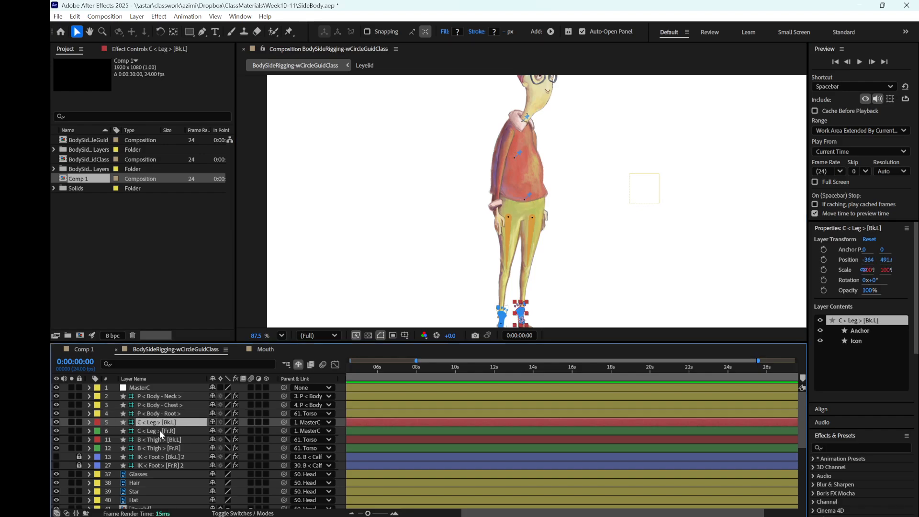
{"action": "left_click", "coordinate": [160, 431]}
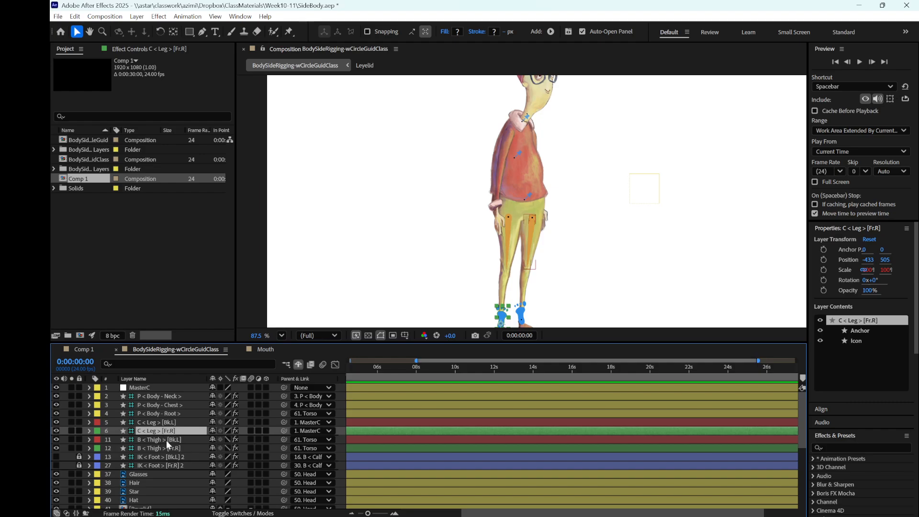
{"action": "left_click", "coordinate": [165, 440]}
{"action": "left_click", "coordinate": [162, 447]}
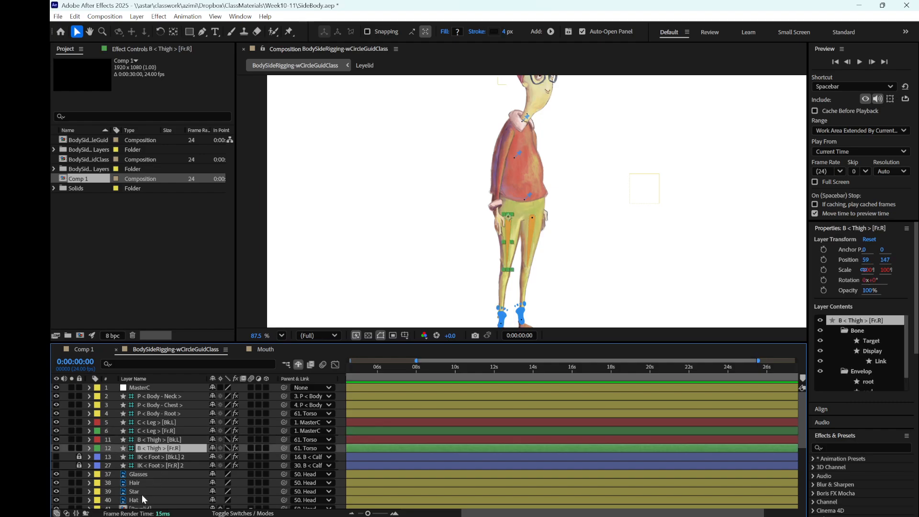
{"action": "scroll", "coordinate": [161, 456], "scroll_direction": "down", "scroll_amount": 5}
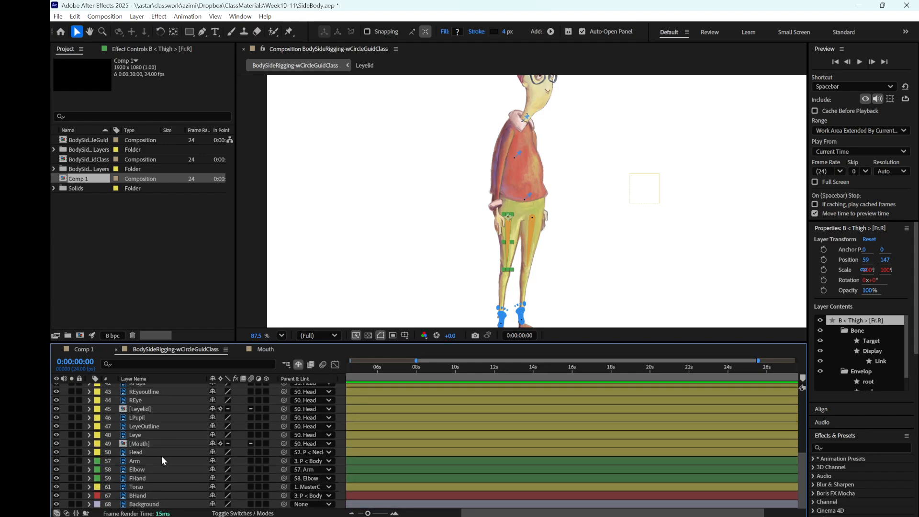
{"action": "scroll", "coordinate": [174, 440], "scroll_direction": "up", "scroll_amount": 5}
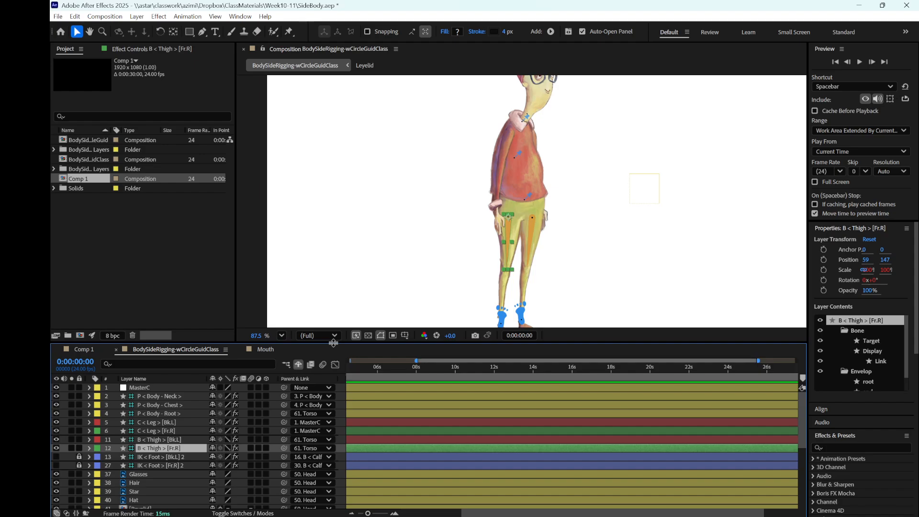
{"action": "left_click_drag", "start_coordinate": [334, 343], "coordinate": [333, 422]}
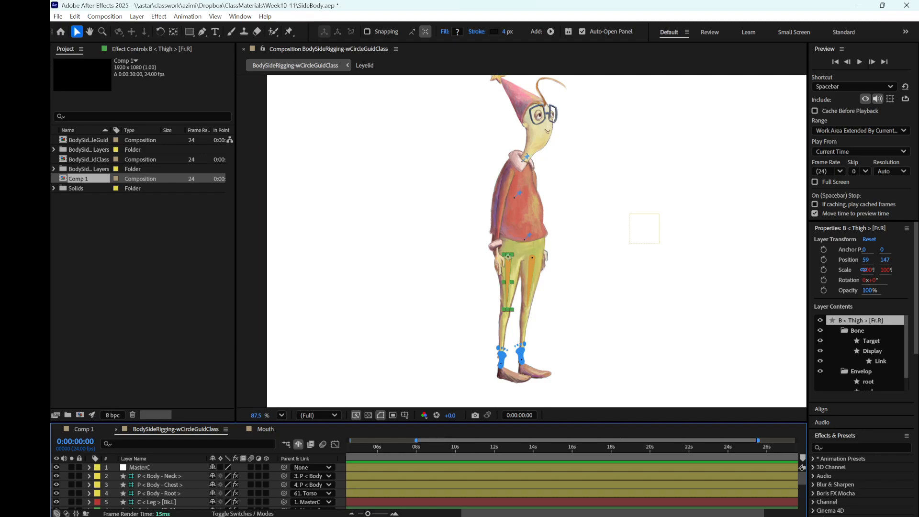
- Examine the contact, down, passing and up poses in the walkcycle.jpg reference and move the image out of the way
{"action": "left_click_drag", "start_coordinate": [404, 179], "coordinate": [398, 96]}
{"action": "left_click_drag", "start_coordinate": [540, 210], "coordinate": [766, 209]}
{"action": "scroll", "coordinate": [459, 244], "scroll_direction": "up", "scroll_amount": 4}
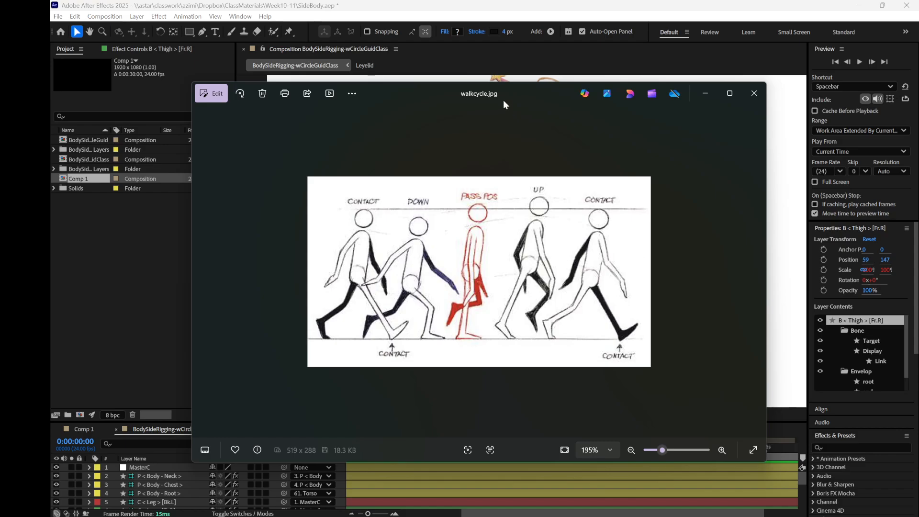
{"action": "left_click_drag", "start_coordinate": [515, 97], "coordinate": [50, 115]}
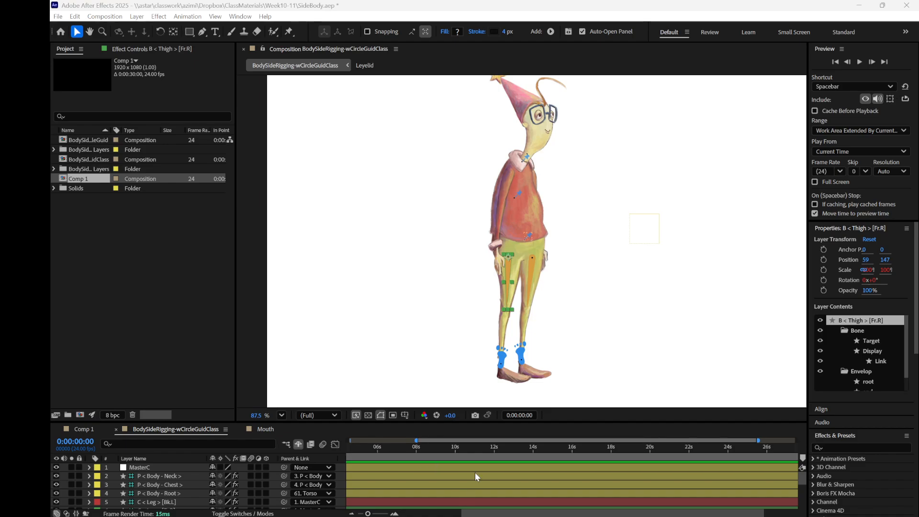
- Enlarge the layer list and set the current time to 0:00:02:00
{"action": "left_click_drag", "start_coordinate": [470, 421], "coordinate": [481, 312]}
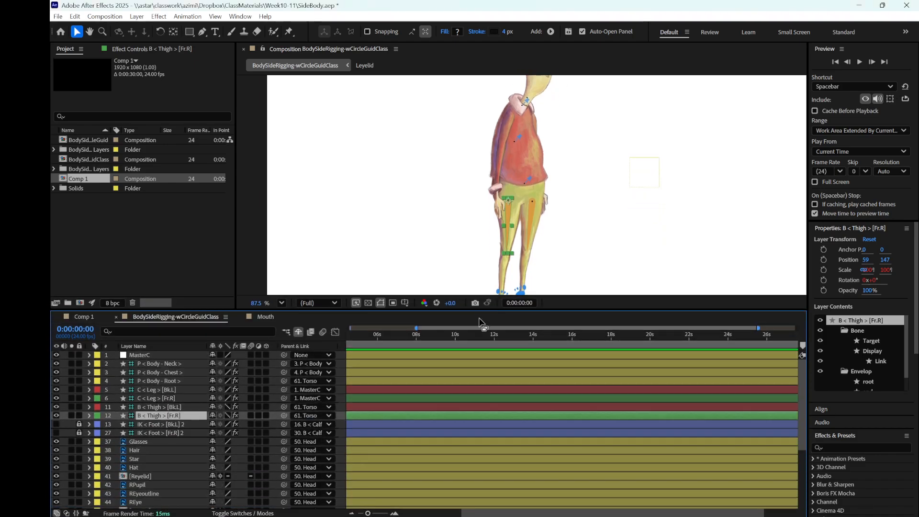
{"action": "left_click_drag", "start_coordinate": [493, 513], "coordinate": [436, 513]}
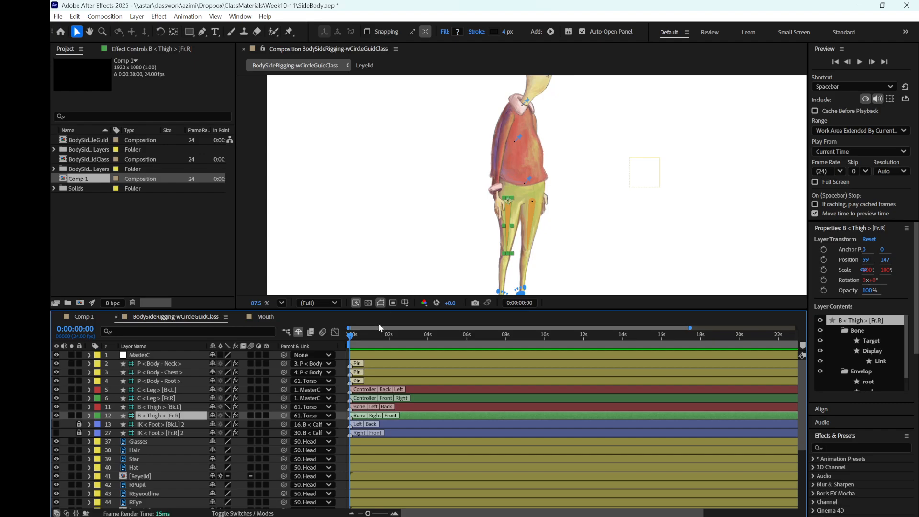
{"action": "left_click", "coordinate": [389, 337]}
{"action": "mouse_move", "coordinate": [389, 335]}
{"action": "left_mouse_down"}
{"action": "mouse_move", "coordinate": [470, 343]}
{"action": "mouse_move", "coordinate": [390, 354]}
{"action": "left_mouse_up"}
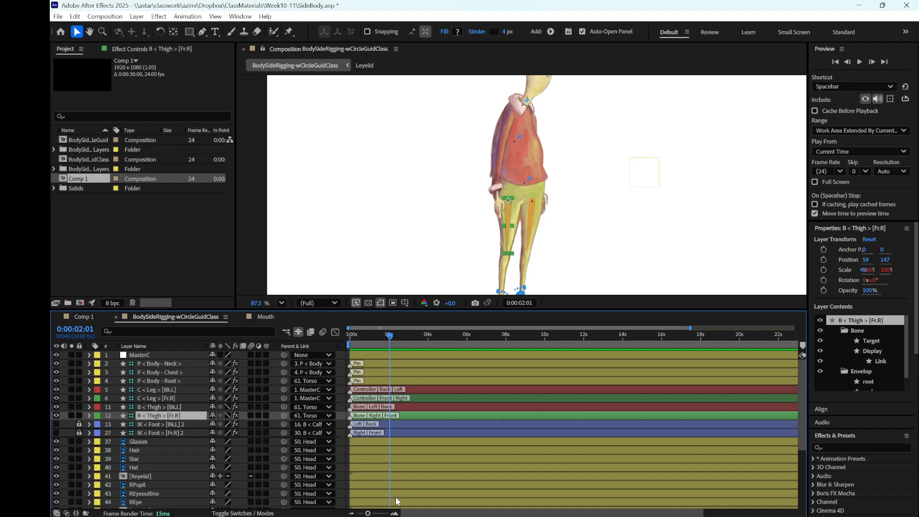
{"action": "left_click_drag", "start_coordinate": [369, 513], "coordinate": [383, 513]}
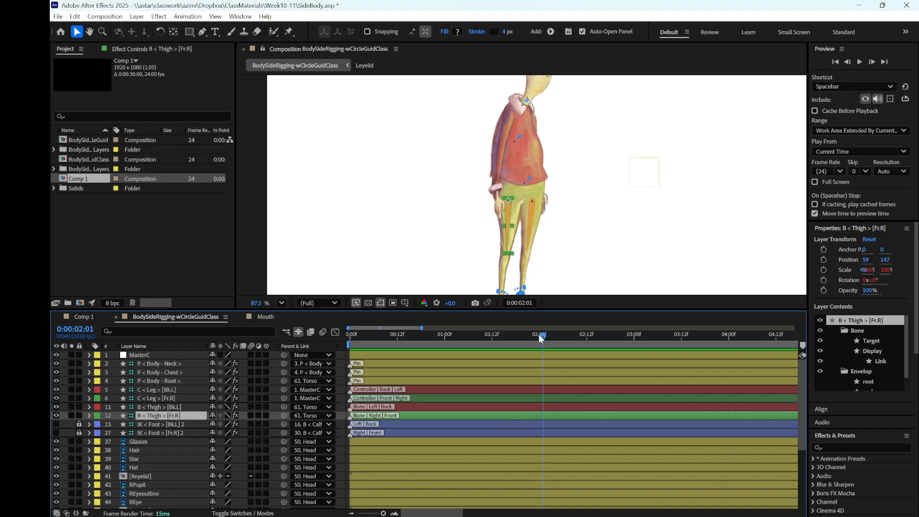
{"action": "left_click_drag", "start_coordinate": [542, 335], "coordinate": [538, 338]}
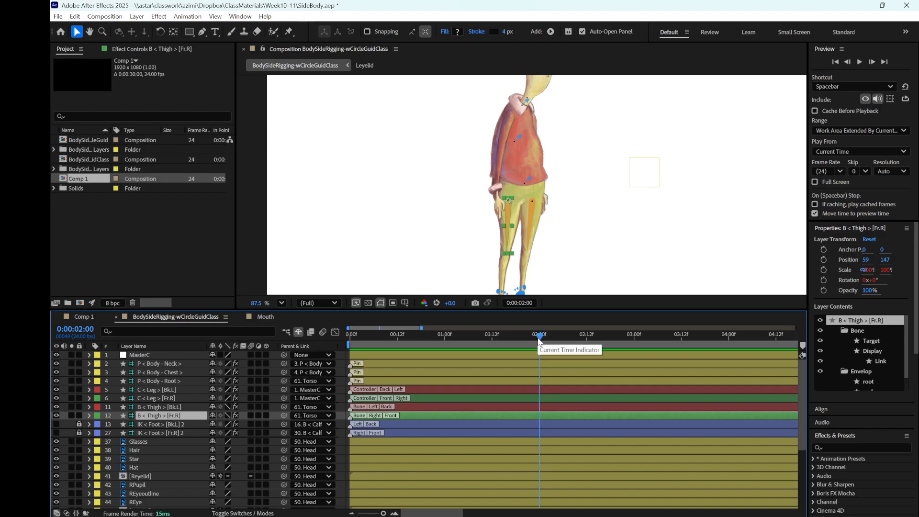
- End the work area at 0:00:02:00 and return the current time to the first frame
{"action": "key", "text": "n"}
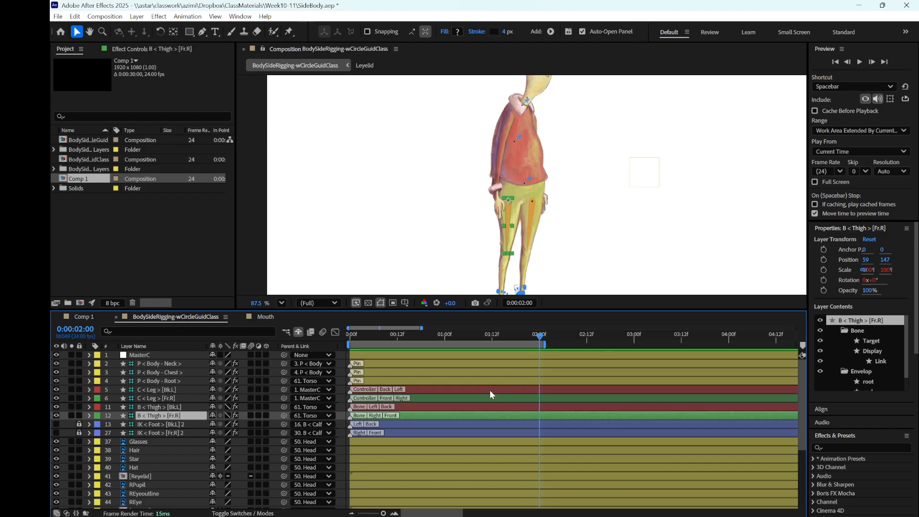
{"action": "left_click_drag", "start_coordinate": [378, 513], "coordinate": [382, 513]}
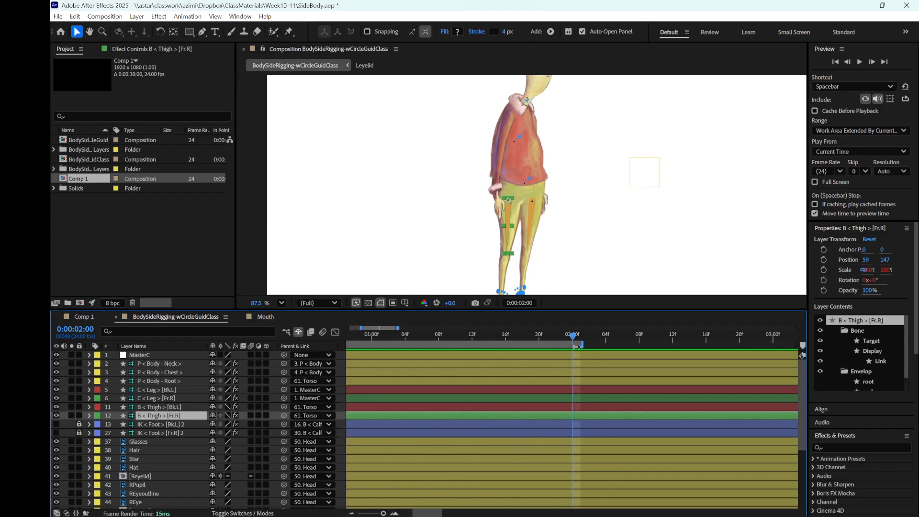
{"action": "left_click_drag", "start_coordinate": [576, 346], "coordinate": [573, 347]}
{"action": "left_click_drag", "start_coordinate": [383, 514], "coordinate": [367, 513]}
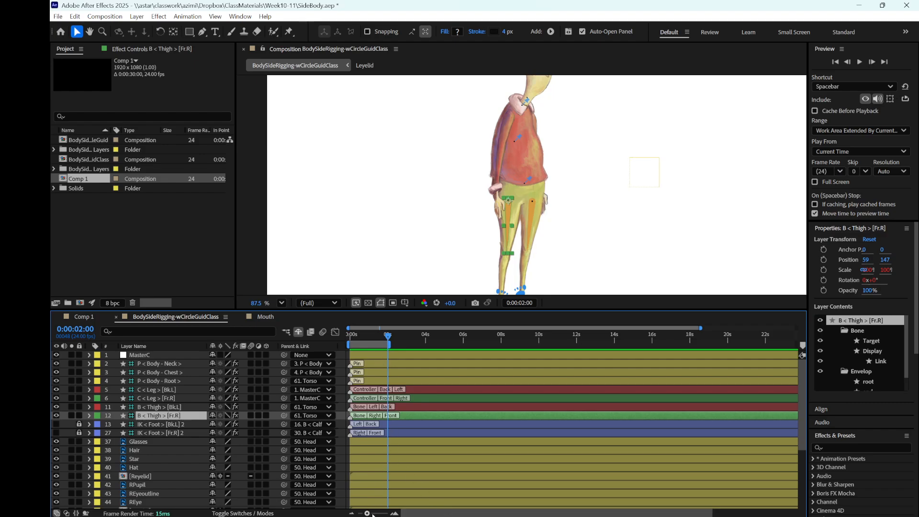
{"action": "mouse_move", "coordinate": [372, 515]}
{"action": "left_mouse_down"}
{"action": "mouse_move", "coordinate": [417, 512]}
{"action": "mouse_move", "coordinate": [382, 512]}
{"action": "mouse_move", "coordinate": [400, 515]}
{"action": "left_mouse_up"}
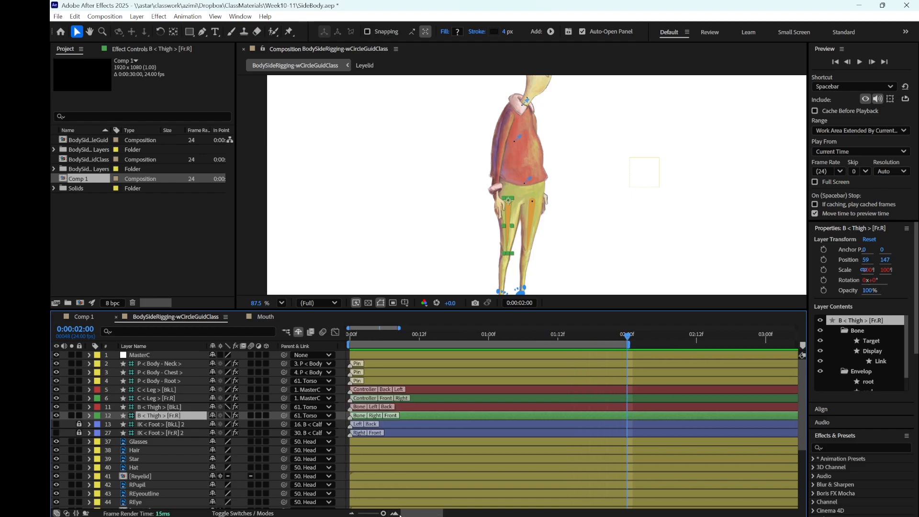
{"action": "key", "text": "Home"}
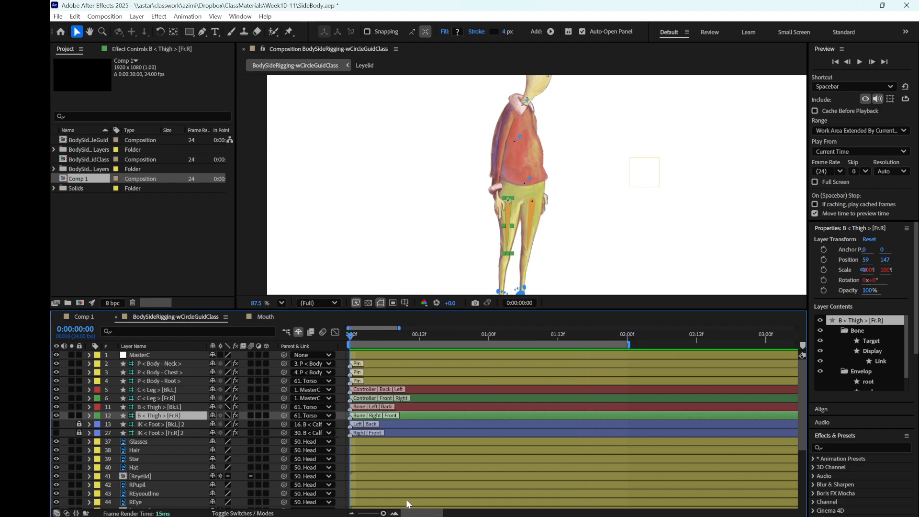
{"action": "left_click_drag", "start_coordinate": [385, 513], "coordinate": [387, 514]}
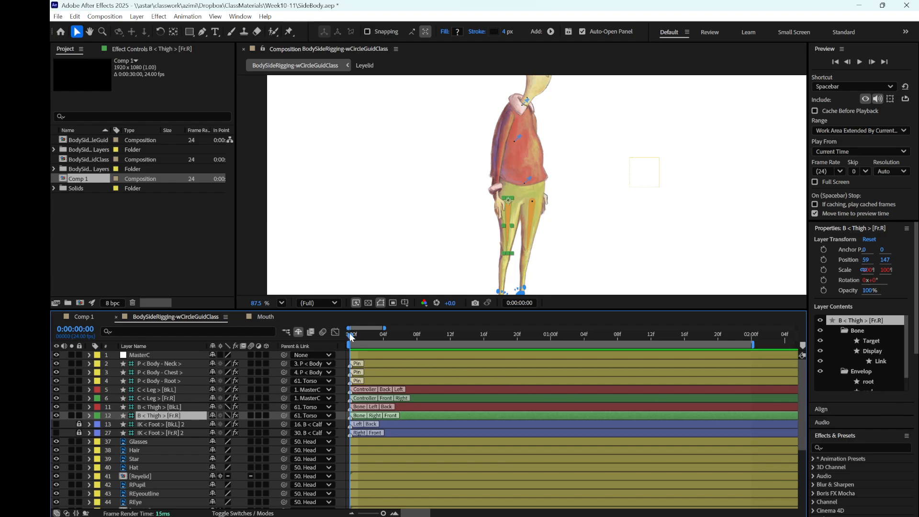
{"action": "left_click_drag", "start_coordinate": [351, 337], "coordinate": [568, 340]}
{"action": "left_click_drag", "start_coordinate": [552, 343], "coordinate": [349, 376]}
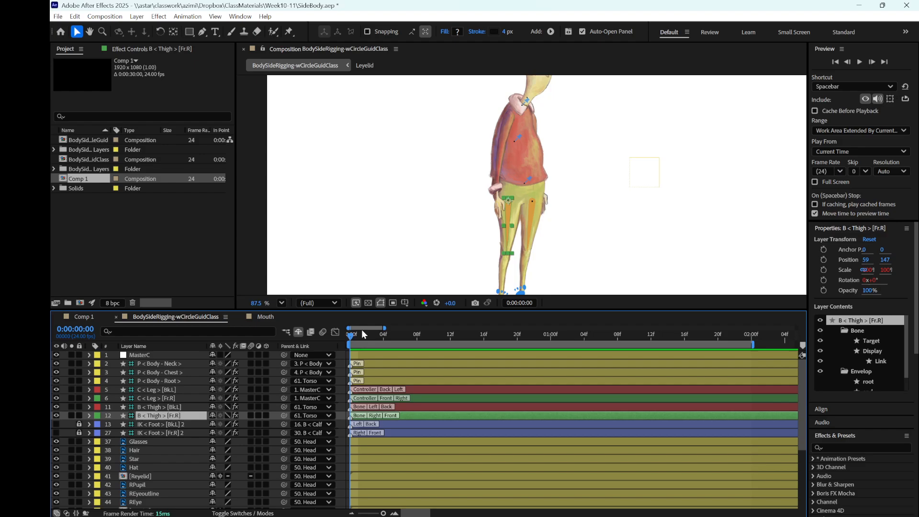
- Move the C < Leg > [Fr.R] controller backward at the first frame by setting its X position to -483
{"action": "key", "text": "h"}
{"action": "left_click_drag", "start_coordinate": [534, 240], "coordinate": [548, 130]}
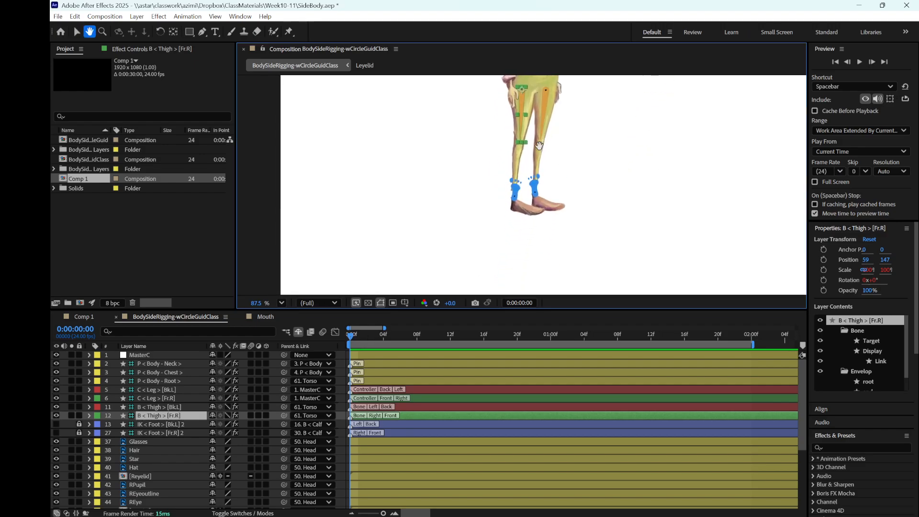
{"action": "key", "text": "v"}
{"action": "scroll", "coordinate": [532, 162], "scroll_direction": "up", "scroll_amount": 2}
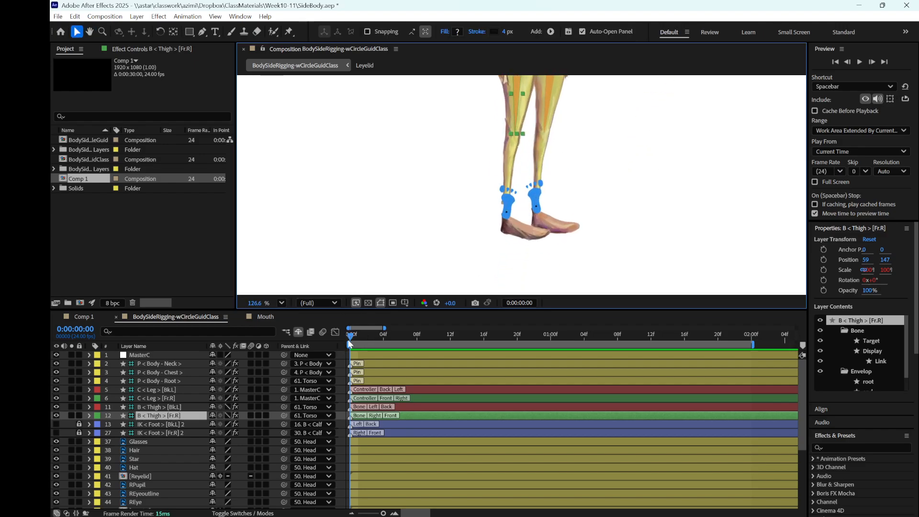
{"action": "left_click", "coordinate": [181, 399]}
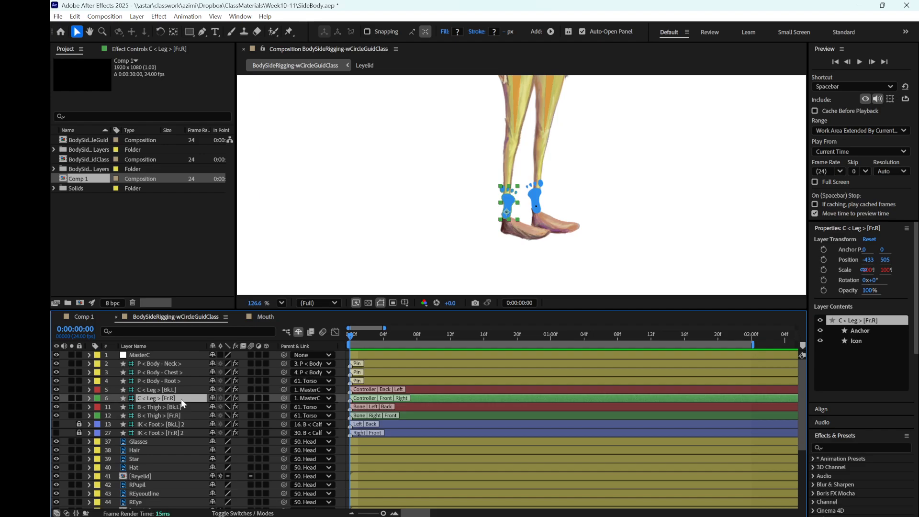
{"action": "key", "text": "p"}
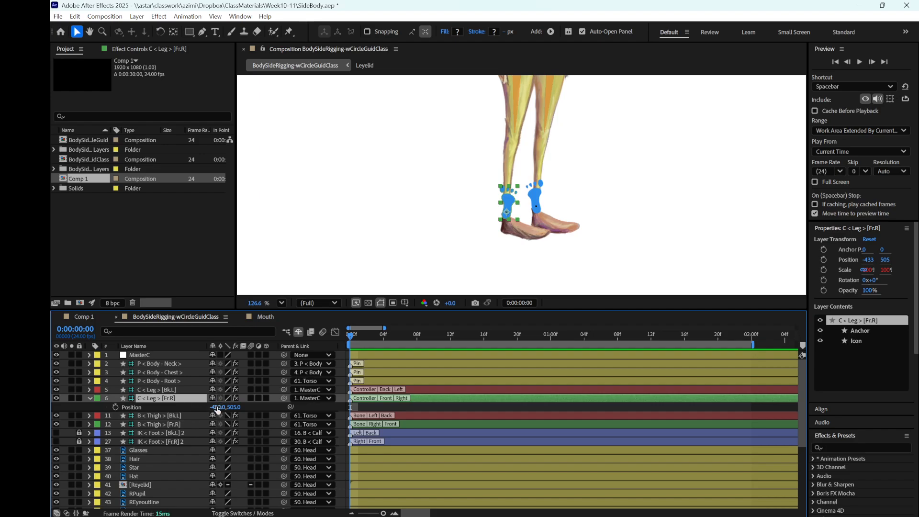
{"action": "left_click_drag", "start_coordinate": [218, 407], "coordinate": [182, 409]}
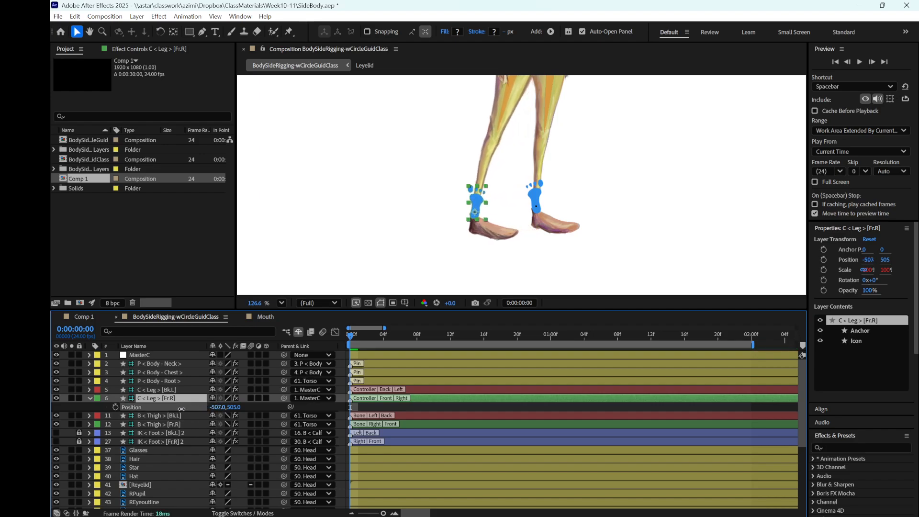
{"action": "scroll", "coordinate": [493, 264], "scroll_direction": "down", "scroll_amount": 6}
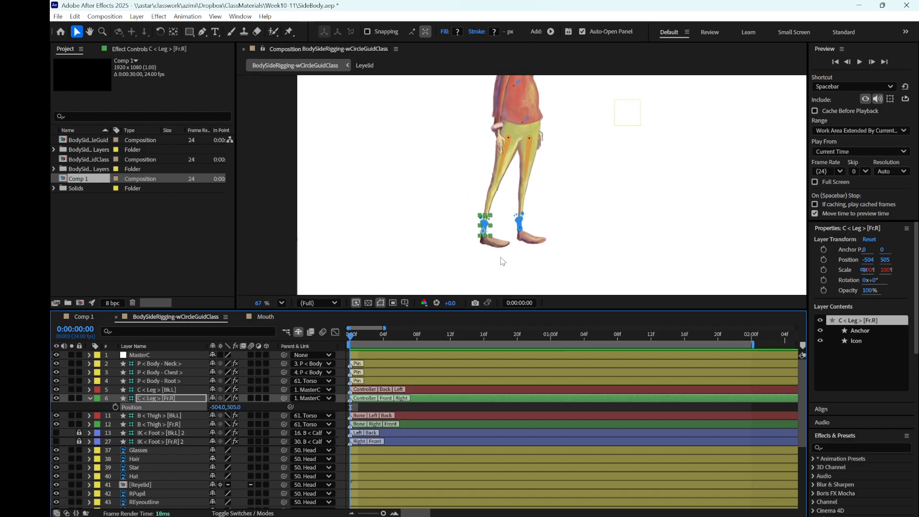
{"action": "scroll", "coordinate": [503, 260], "scroll_direction": "down", "scroll_amount": 1}
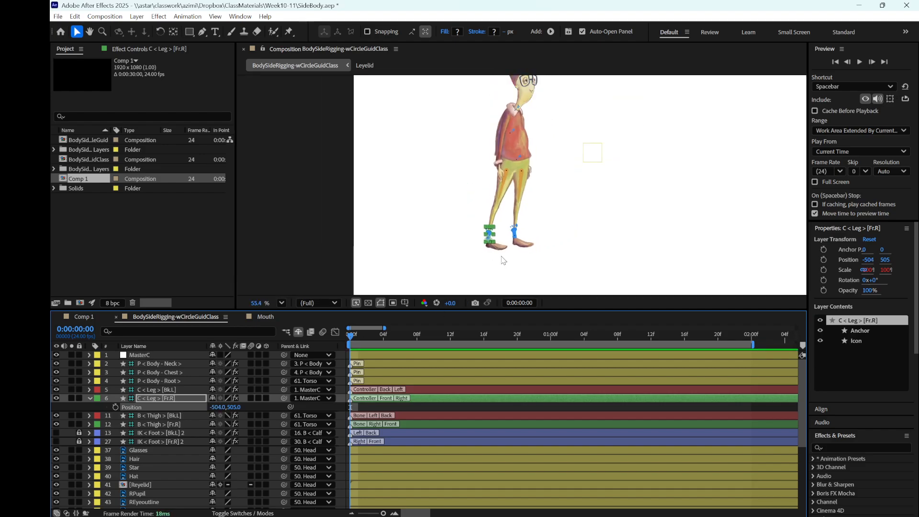
{"action": "left_click_drag", "start_coordinate": [215, 407], "coordinate": [218, 407]}
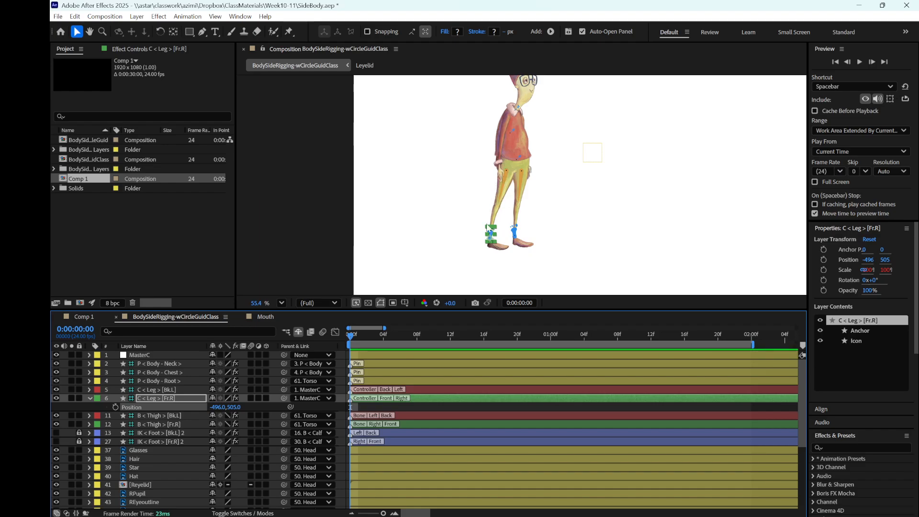
{"action": "left_click_drag", "start_coordinate": [215, 407], "coordinate": [224, 432]}
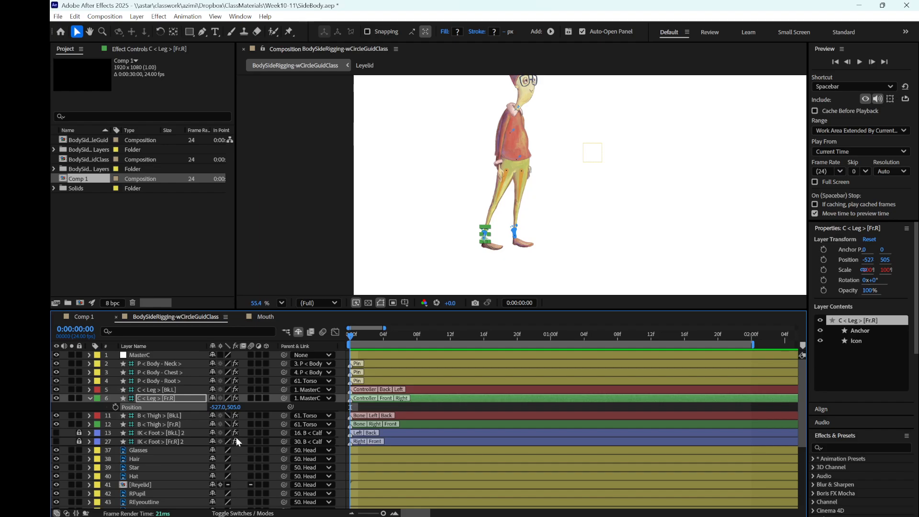
{"action": "left_click_drag", "start_coordinate": [218, 407], "coordinate": [240, 413]}
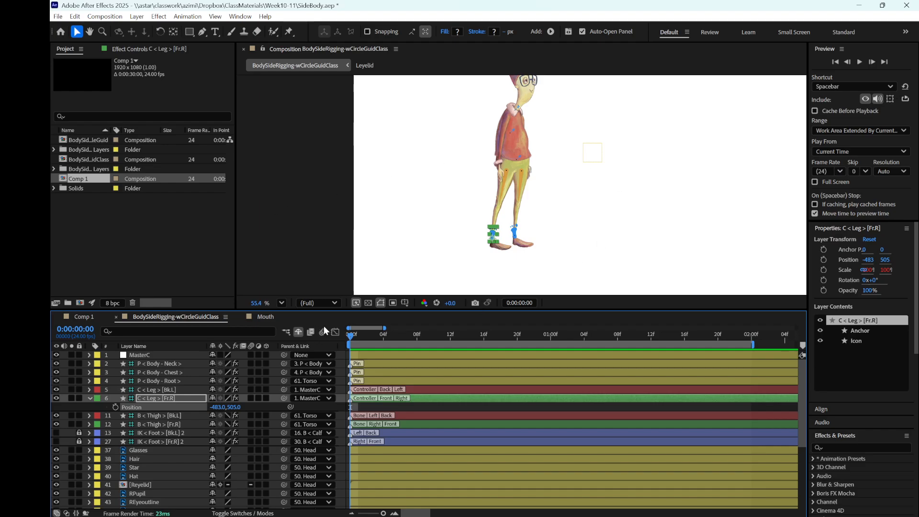
- Move the C < Leg > [Bk.L] controller forward at the first frame by setting its X position to -281
{"action": "left_click", "coordinate": [175, 389]}
{"action": "key", "text": "p"}
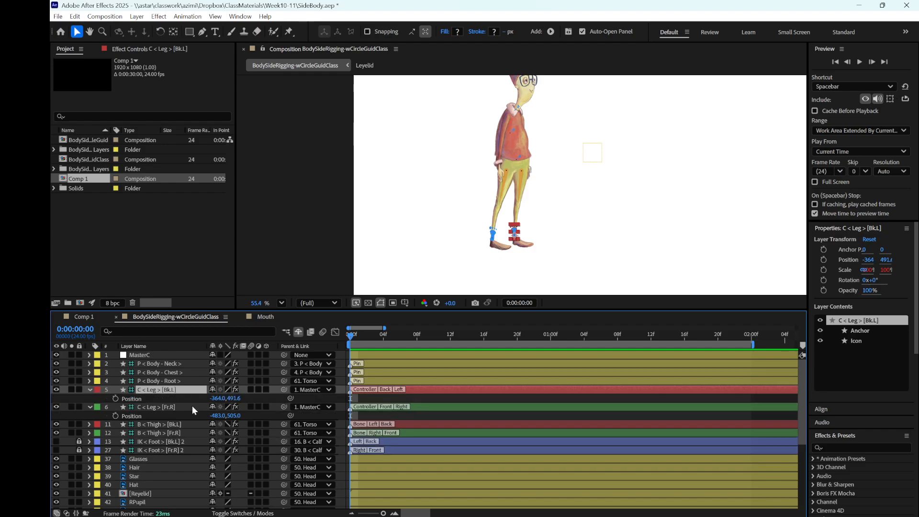
{"action": "left_click_drag", "start_coordinate": [221, 403], "coordinate": [258, 398]}
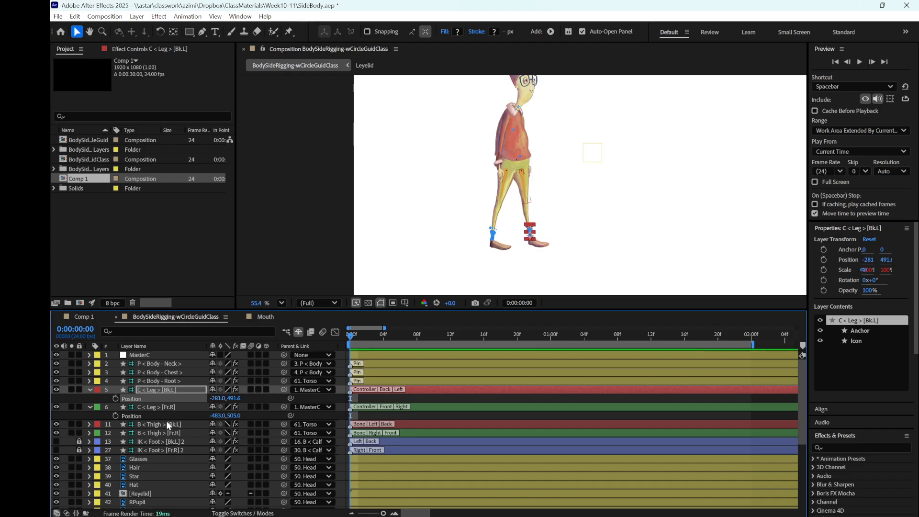
- Separate the Position dimensions of both C < Leg > controllers, [Bk.L] and [Fr.R]
{"action": "left_click", "coordinate": [164, 414]}
{"action": "left_click", "coordinate": [162, 397]}
{"action": "right_click", "coordinate": [162, 397]}
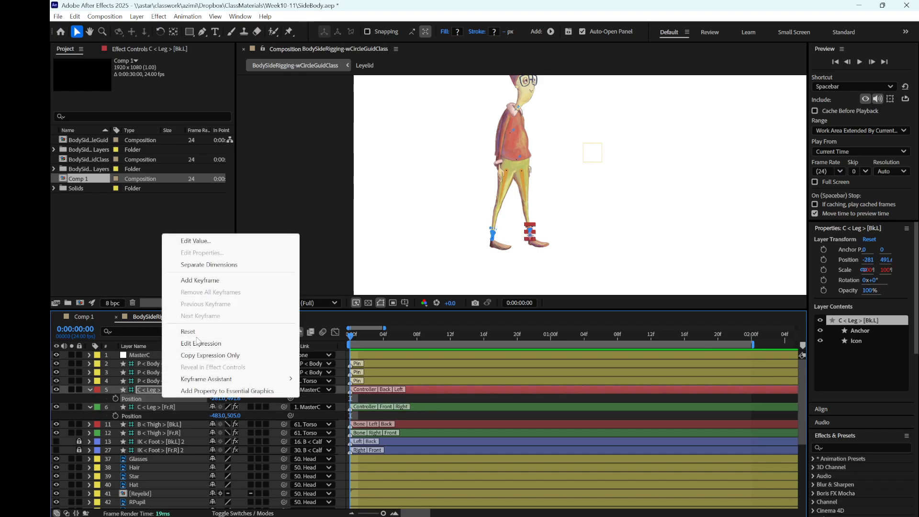
{"action": "left_click", "coordinate": [234, 265]}
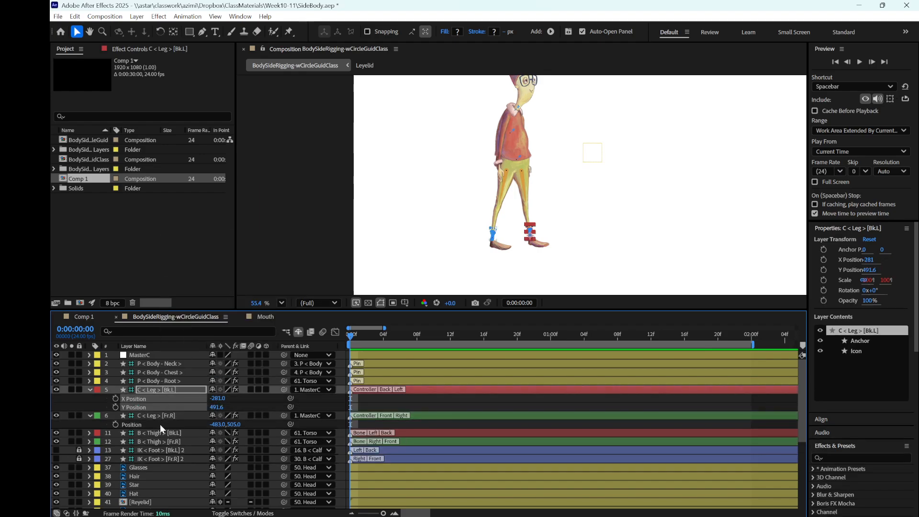
{"action": "right_click", "coordinate": [160, 424]}
{"action": "left_click", "coordinate": [207, 292]}
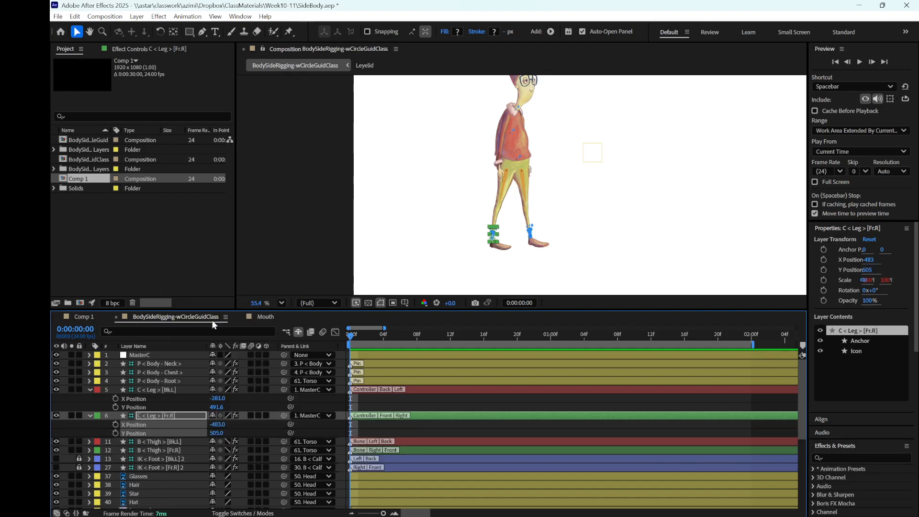
- Start keyframing X Position and Y Position on both C < Leg > controllers at 0:00:00:00
{"action": "left_click", "coordinate": [115, 425]}
{"action": "left_click", "coordinate": [116, 432]}
{"action": "left_click", "coordinate": [116, 398]}
{"action": "left_click", "coordinate": [115, 407]}
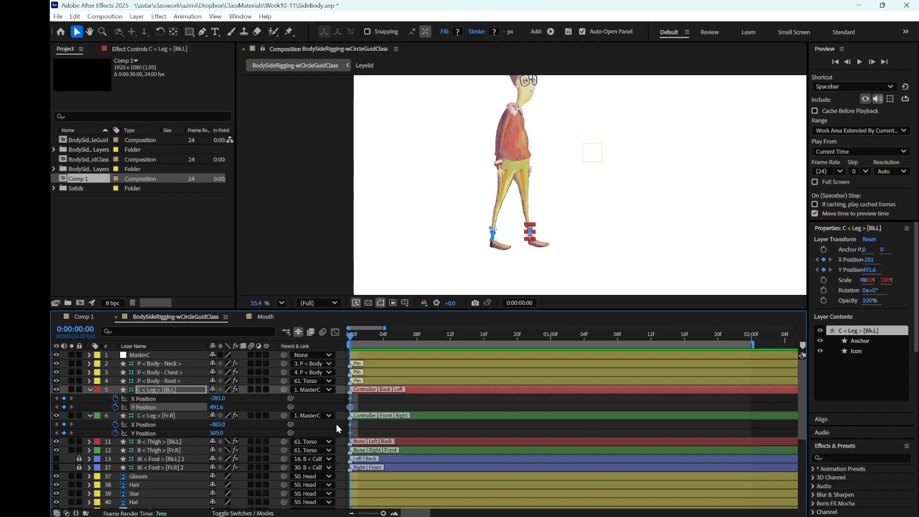
{"action": "left_click", "coordinate": [372, 402]}
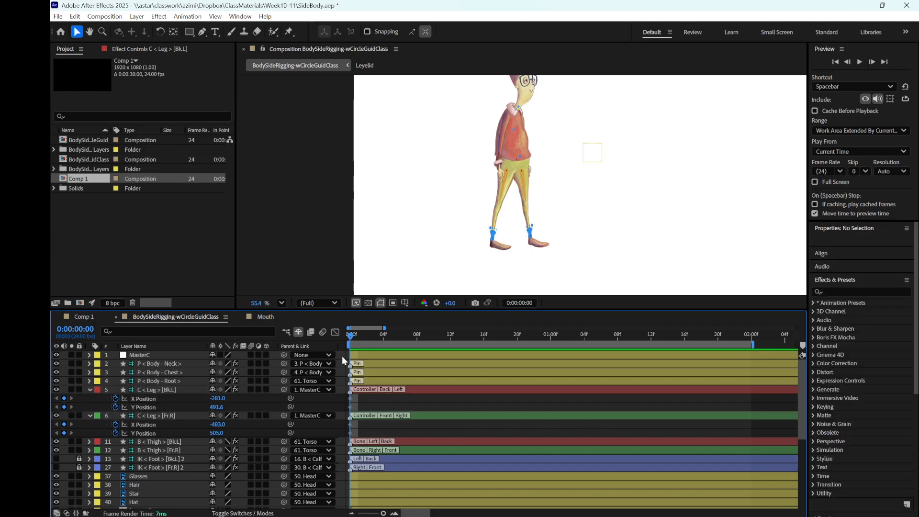
- Add X Position and Y Position keyframes with unchanged values to both C < Leg > controllers at 0:00:02:00
{"action": "left_click", "coordinate": [361, 338]}
{"action": "left_click_drag", "start_coordinate": [361, 337], "coordinate": [750, 436]}
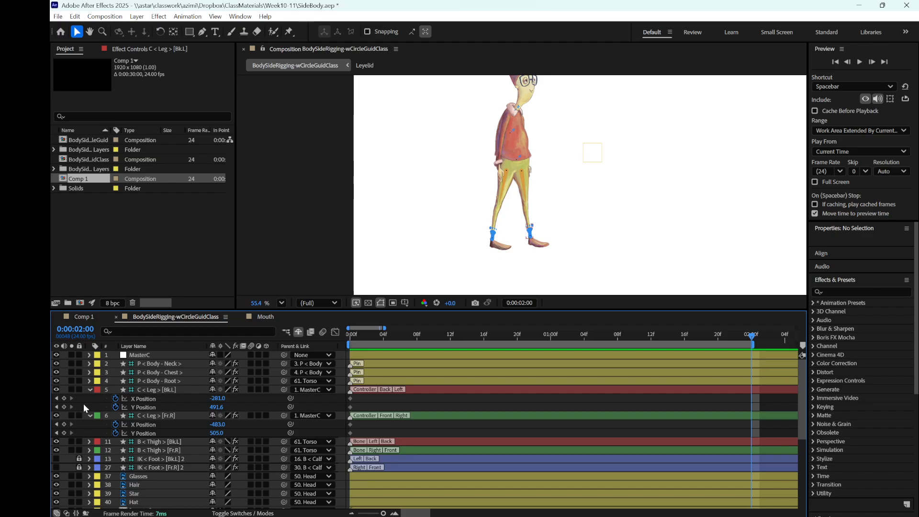
{"action": "left_click", "coordinate": [63, 398]}
{"action": "left_click", "coordinate": [63, 407]}
{"action": "left_click", "coordinate": [65, 423]}
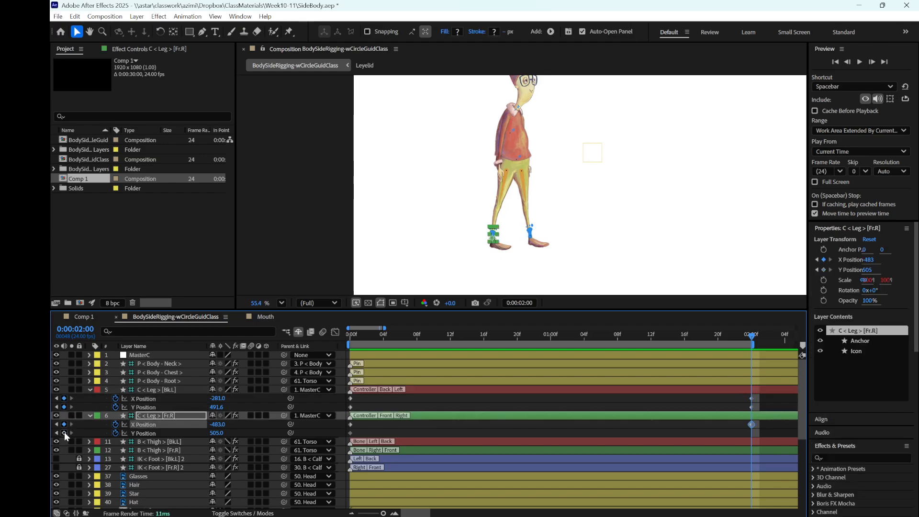
{"action": "left_click", "coordinate": [64, 432]}
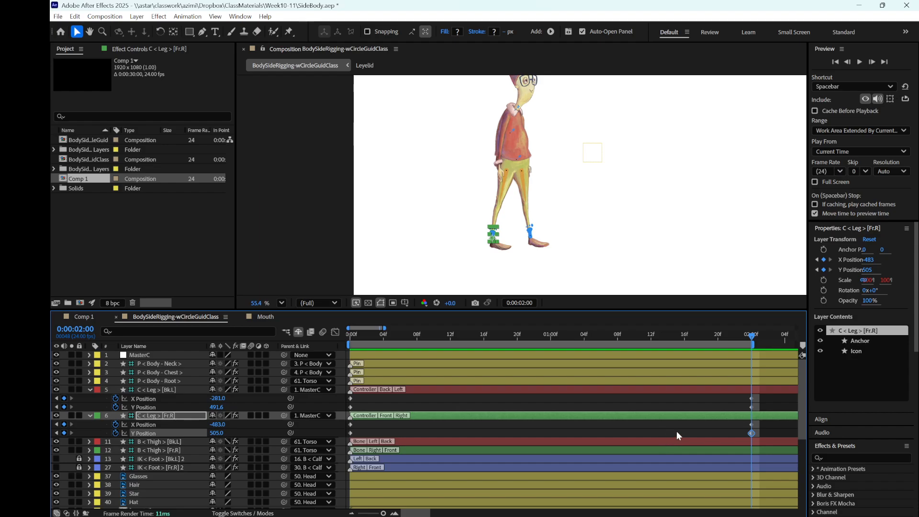
- Shift the four end keyframes of both leg controllers one frame past 0:00:02:00 and move them back onto it
{"action": "left_click_drag", "start_coordinate": [772, 400], "coordinate": [760, 433]}
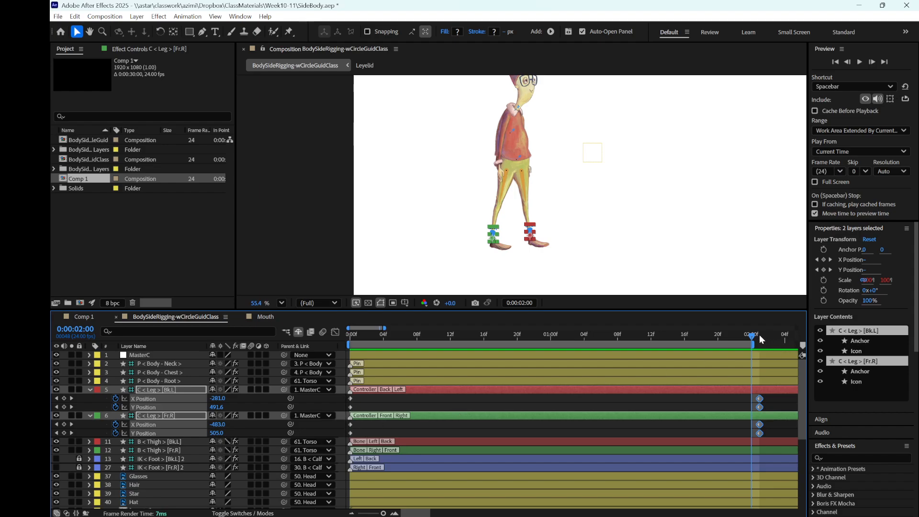
{"action": "left_click_drag", "start_coordinate": [726, 338], "coordinate": [751, 342]}
{"action": "left_click_drag", "start_coordinate": [771, 400], "coordinate": [751, 434]}
{"action": "left_click_drag", "start_coordinate": [754, 398], "coordinate": [752, 398]}
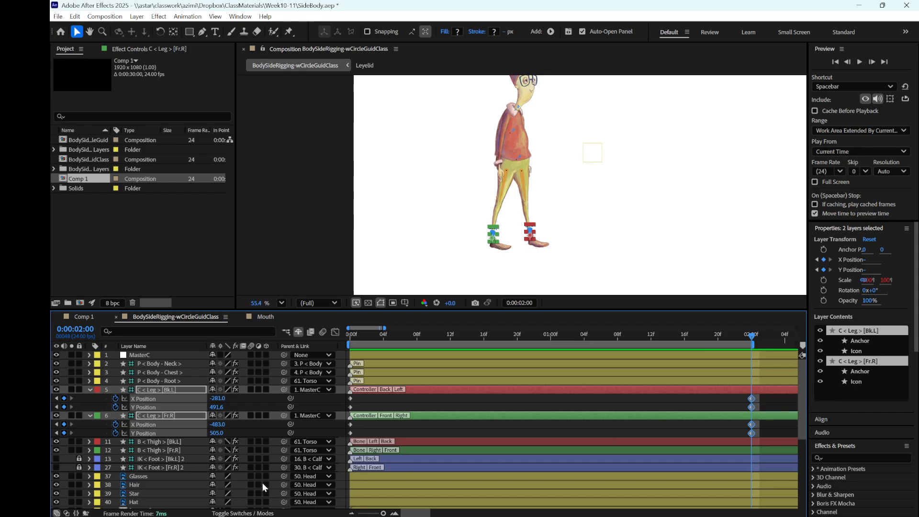
{"action": "left_click", "coordinate": [615, 427]}
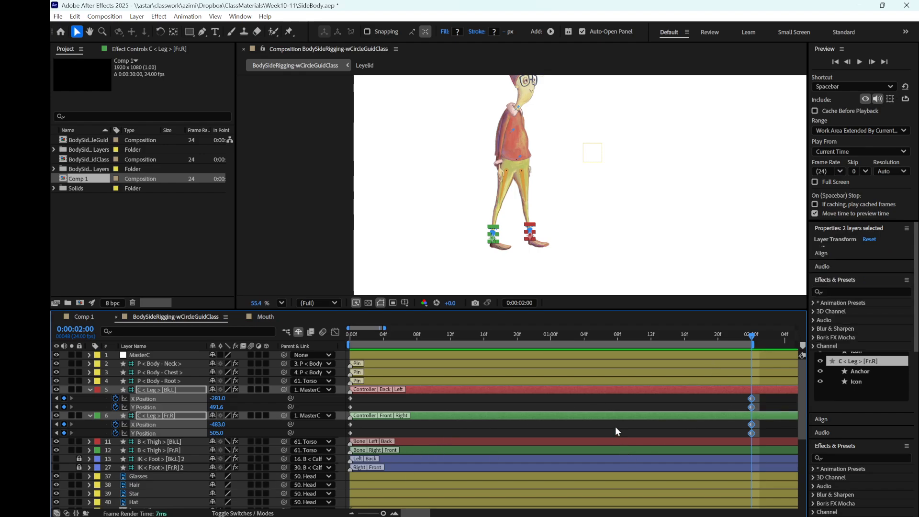
- Swap the leg poses at 0:00:01:00 by setting X Position to -461 for C < Leg > [Bk.L] and -325 for C < Leg > [Fr.R]
{"action": "left_click_drag", "start_coordinate": [751, 337], "coordinate": [551, 371]}
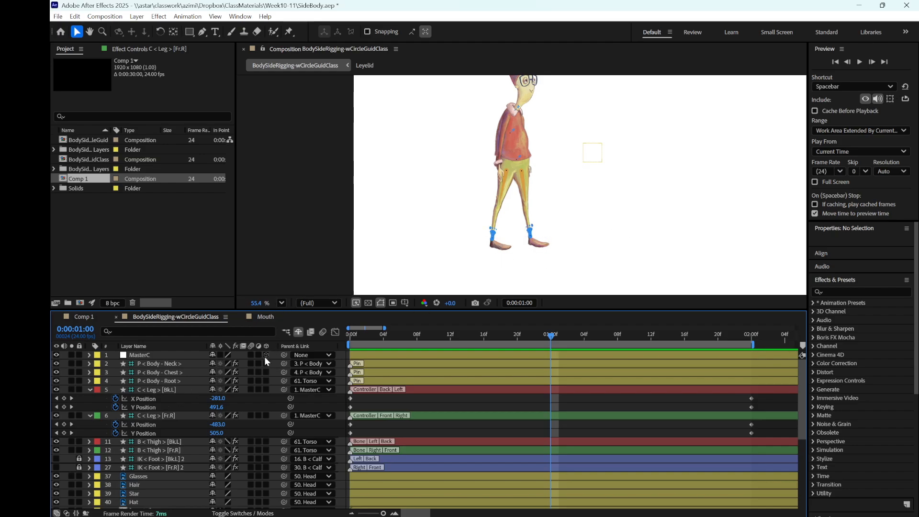
{"action": "left_click", "coordinate": [190, 400]}
{"action": "left_click_drag", "start_coordinate": [213, 401], "coordinate": [154, 410]}
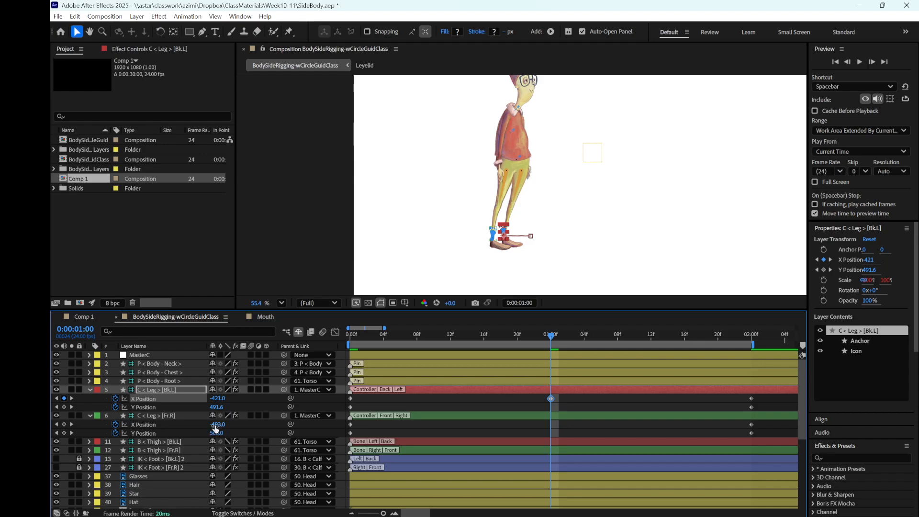
{"action": "left_click_drag", "start_coordinate": [218, 424], "coordinate": [290, 424]}
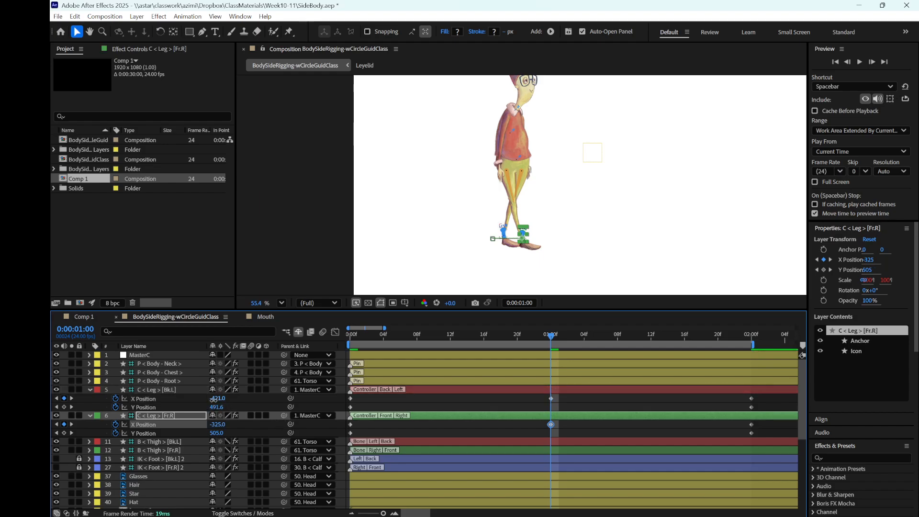
{"action": "left_click_drag", "start_coordinate": [213, 398], "coordinate": [201, 408]}
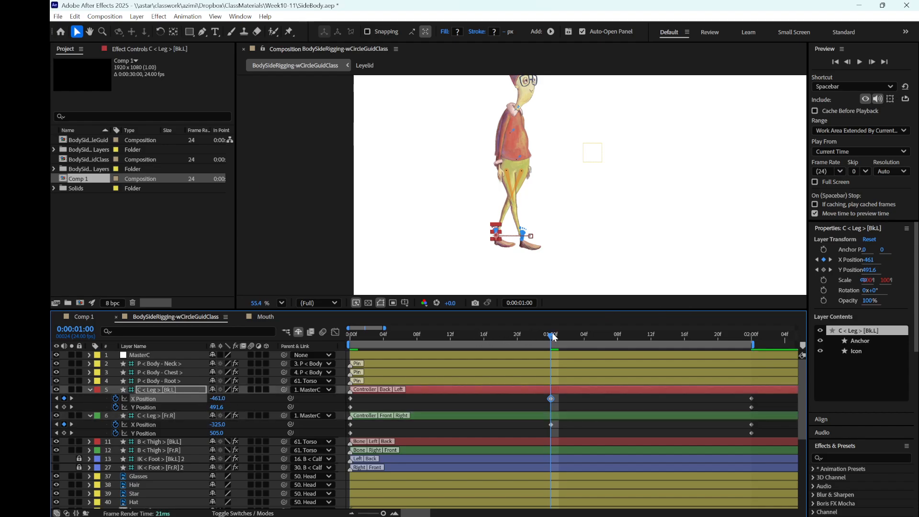
- Preview the leg swing from the first frame
{"action": "left_click_drag", "start_coordinate": [552, 333], "coordinate": [317, 353]}
{"action": "key", "text": "space"}
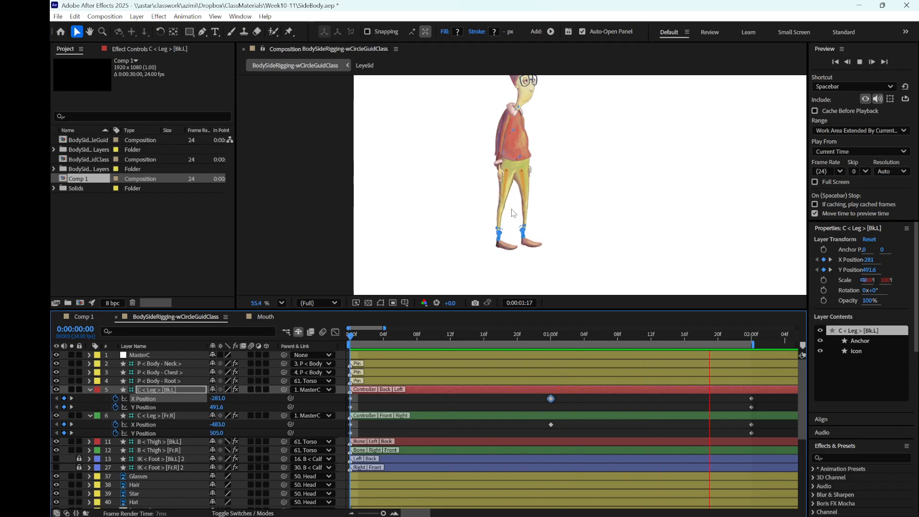
- Add Y Position keyframes with unchanged values to both C < Leg > controllers at 0:00:01:00
{"action": "left_click", "coordinate": [473, 344]}
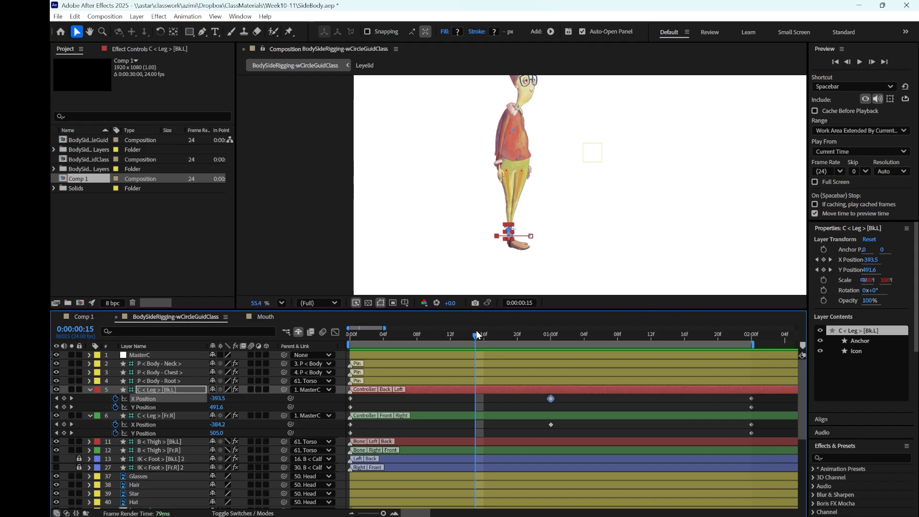
{"action": "left_click_drag", "start_coordinate": [478, 335], "coordinate": [324, 336]}
{"action": "scroll", "coordinate": [517, 269], "scroll_direction": "down", "scroll_amount": 1}
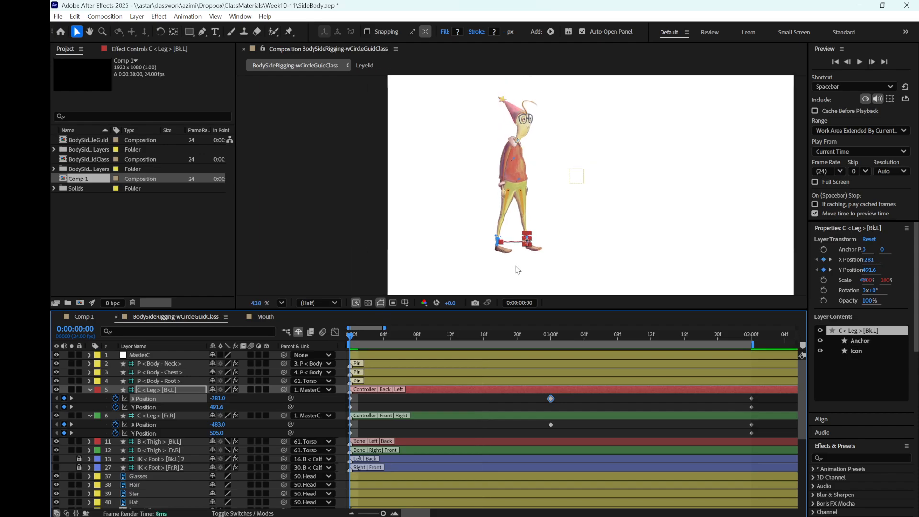
{"action": "scroll", "coordinate": [517, 269], "scroll_direction": "up", "scroll_amount": 5}
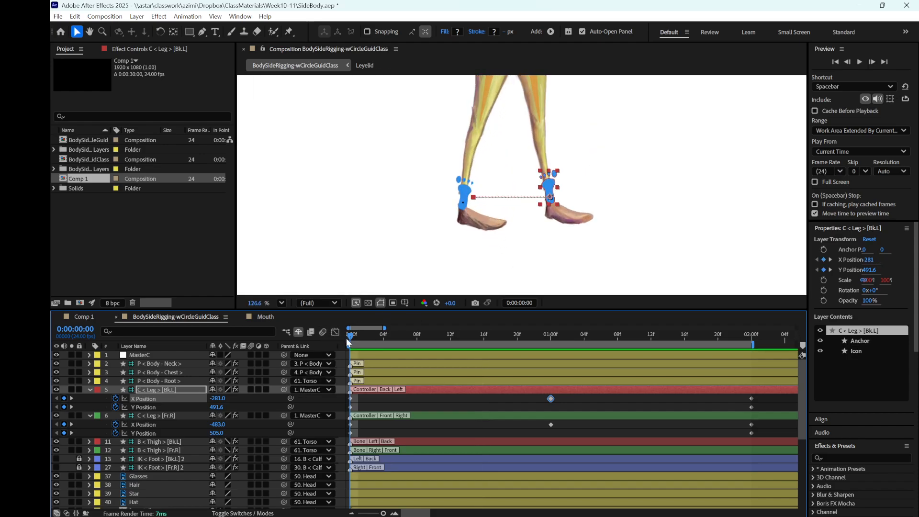
{"action": "left_click_drag", "start_coordinate": [351, 336], "coordinate": [449, 349]}
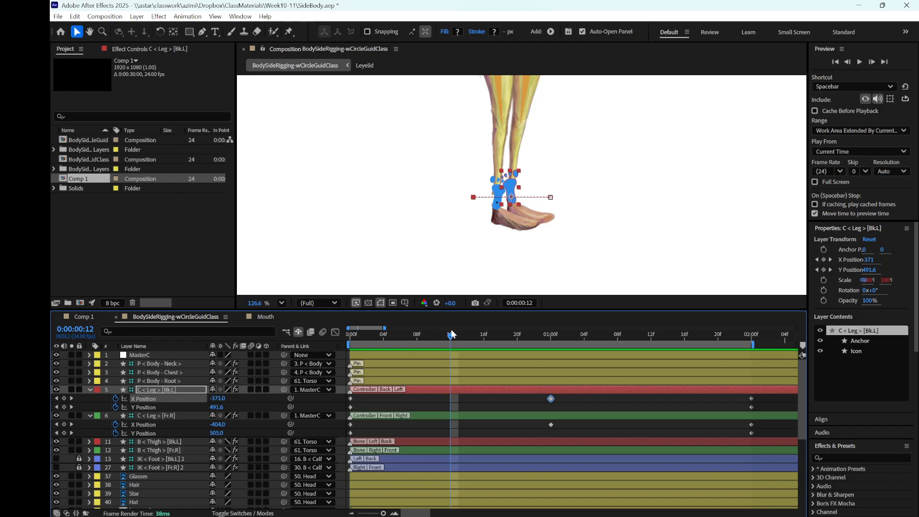
{"action": "left_click_drag", "start_coordinate": [452, 340], "coordinate": [551, 357]}
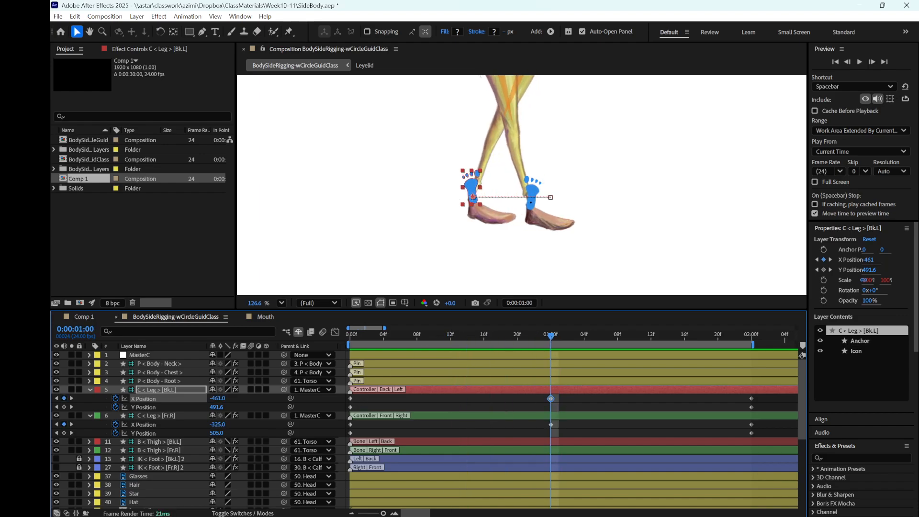
{"action": "left_click", "coordinate": [64, 433]}
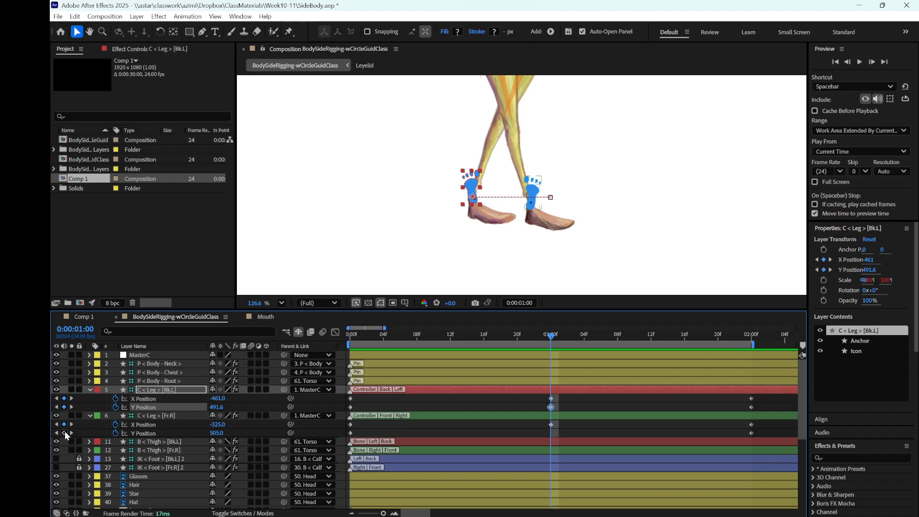
- Lift the passing front foot by setting the Y Position of C < Leg > [Fr.R] to 452 at 0:00:00:12
{"action": "left_click_drag", "start_coordinate": [551, 339], "coordinate": [451, 367]}
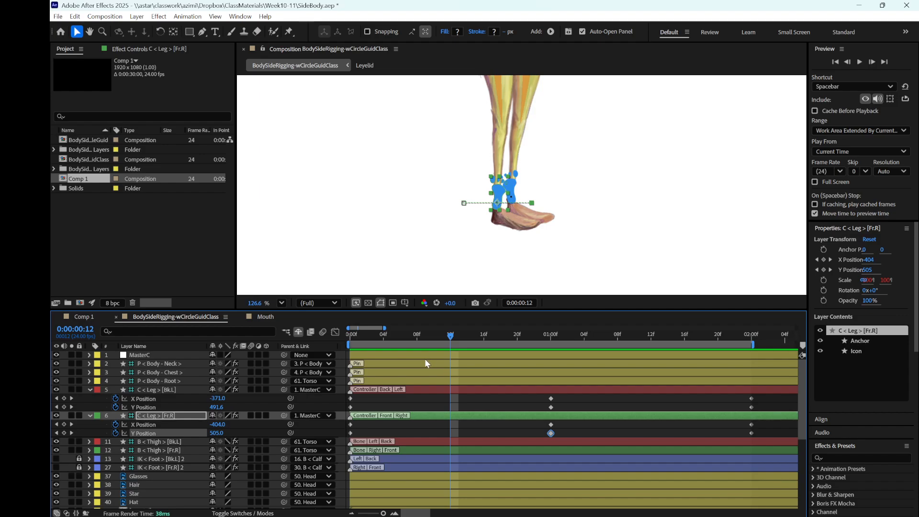
{"action": "left_click", "coordinate": [174, 405]}
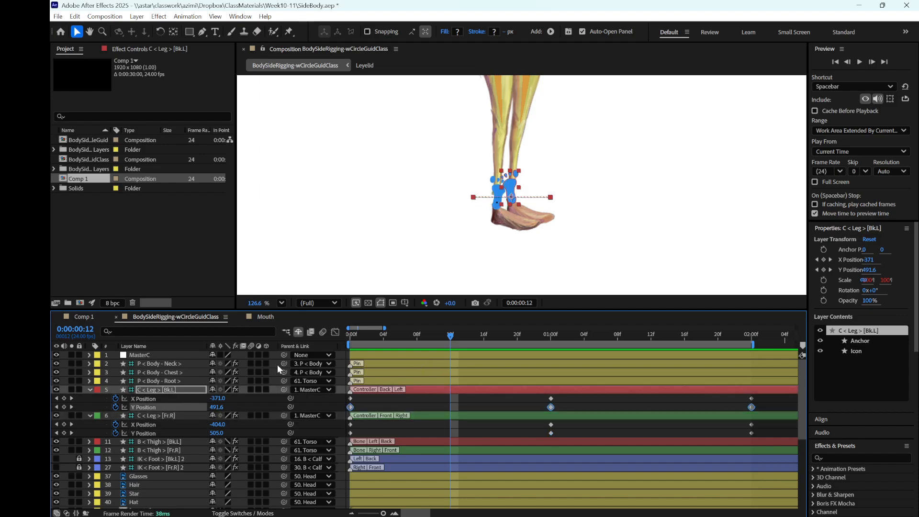
{"action": "left_click", "coordinate": [174, 415]}
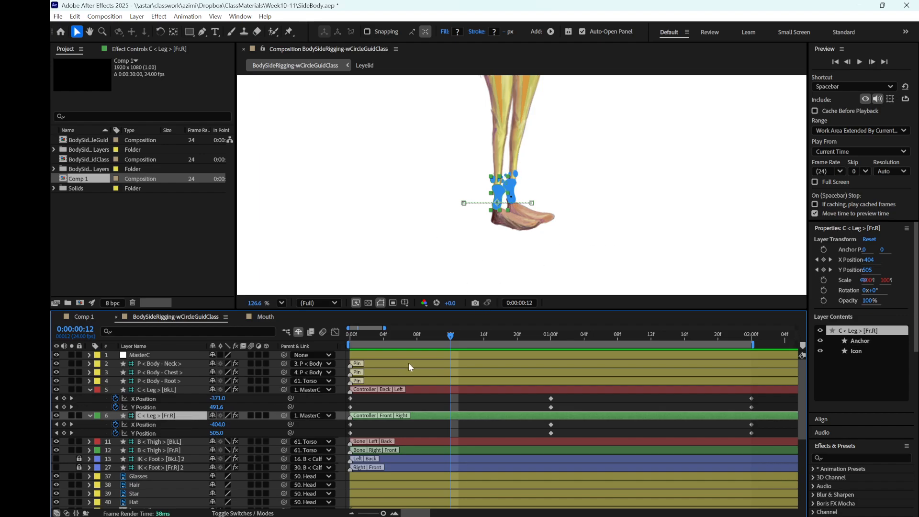
{"action": "mouse_move", "coordinate": [450, 341]}
{"action": "left_mouse_down"}
{"action": "mouse_move", "coordinate": [367, 344]}
{"action": "mouse_move", "coordinate": [446, 356]}
{"action": "left_mouse_up"}
{"action": "left_click_drag", "start_coordinate": [214, 432], "coordinate": [191, 436]}
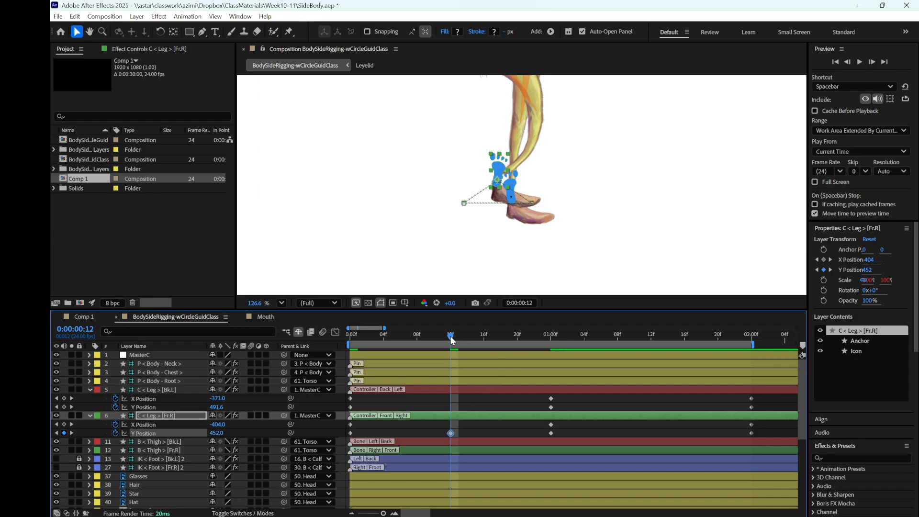
- Lift the passing back foot by setting the Y Position of C < Leg > [Bk.L] to 429.6 at 0:00:01:12
{"action": "left_click", "coordinate": [500, 341]}
{"action": "left_click_drag", "start_coordinate": [514, 341], "coordinate": [650, 361]}
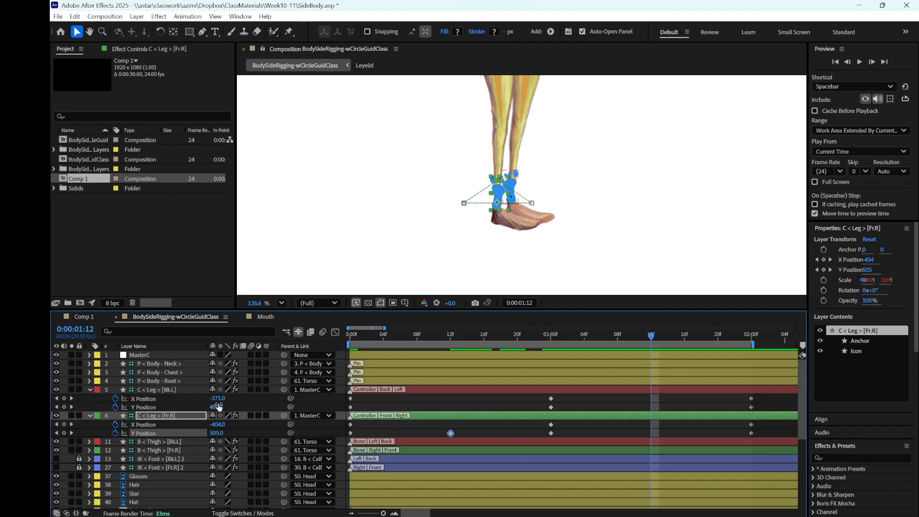
{"action": "left_click_drag", "start_coordinate": [217, 407], "coordinate": [190, 412]}
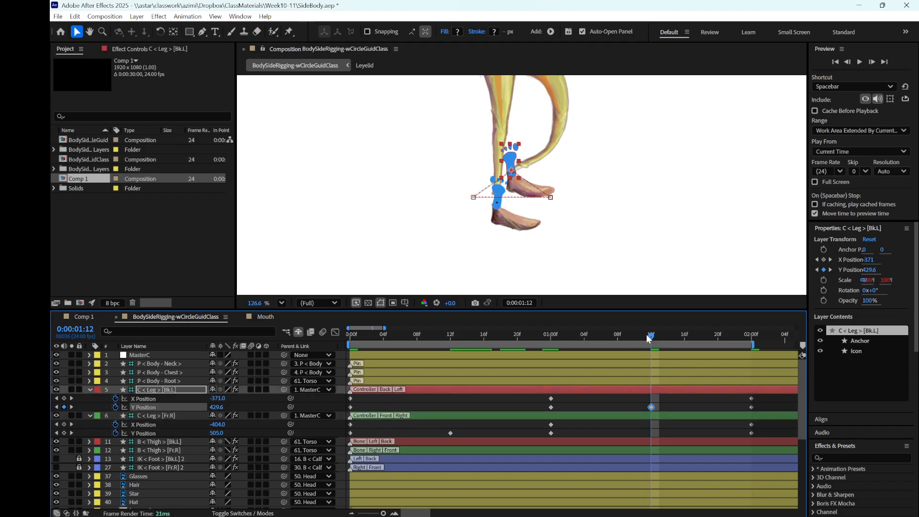
- Preview the walk with the lifted feet from the first frame
{"action": "left_click_drag", "start_coordinate": [650, 337], "coordinate": [289, 399]}
{"action": "key", "text": "space"}
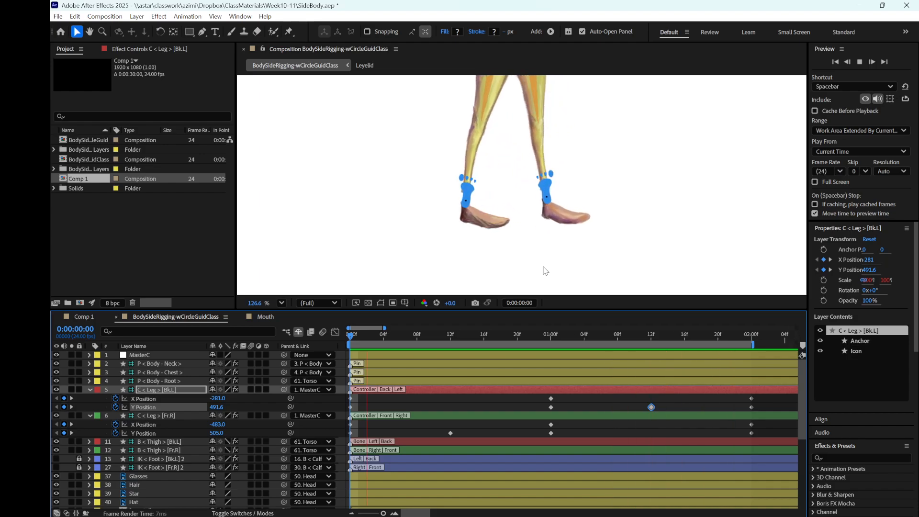
{"action": "key", "text": "space"}
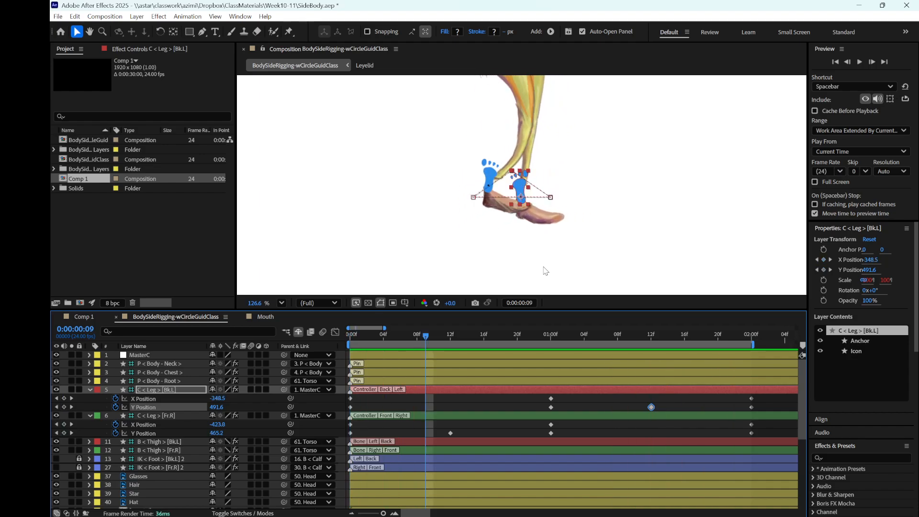
- Apply Easy Ease to all X and Y Position keyframes of both leg controllers and preview the walk from the first frame
{"action": "left_click_drag", "start_coordinate": [777, 397], "coordinate": [369, 432]}
{"action": "left_click", "coordinate": [775, 401]}
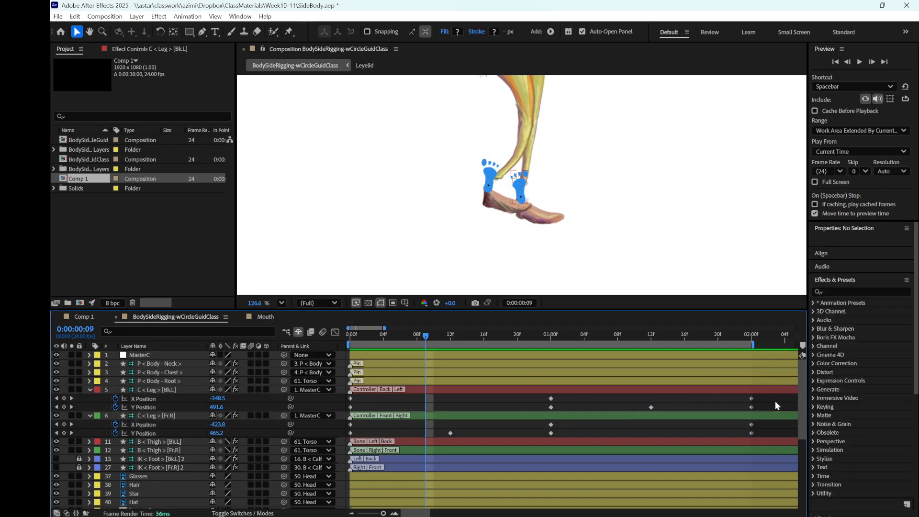
{"action": "left_click_drag", "start_coordinate": [774, 400], "coordinate": [352, 433]}
{"action": "right_click", "coordinate": [351, 434]}
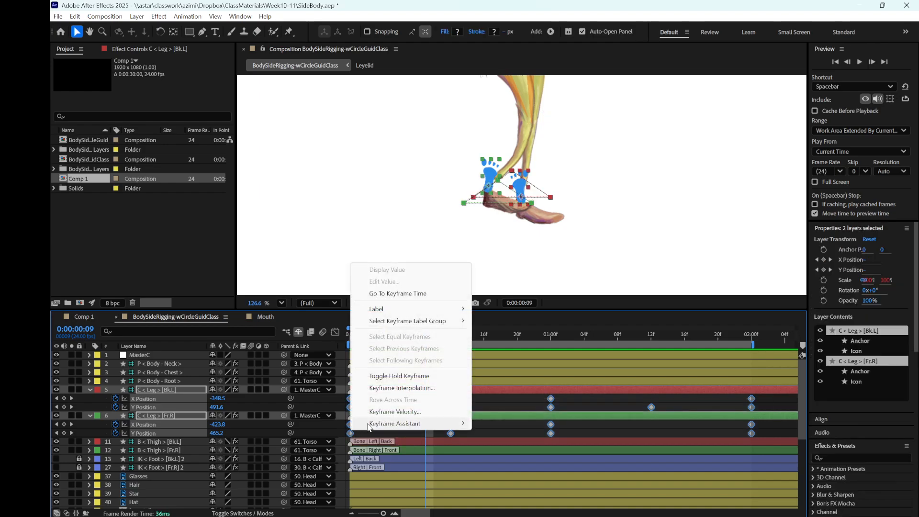
{"action": "mouse_move", "coordinate": [395, 423]}
{"action": "left_click", "coordinate": [546, 314]}
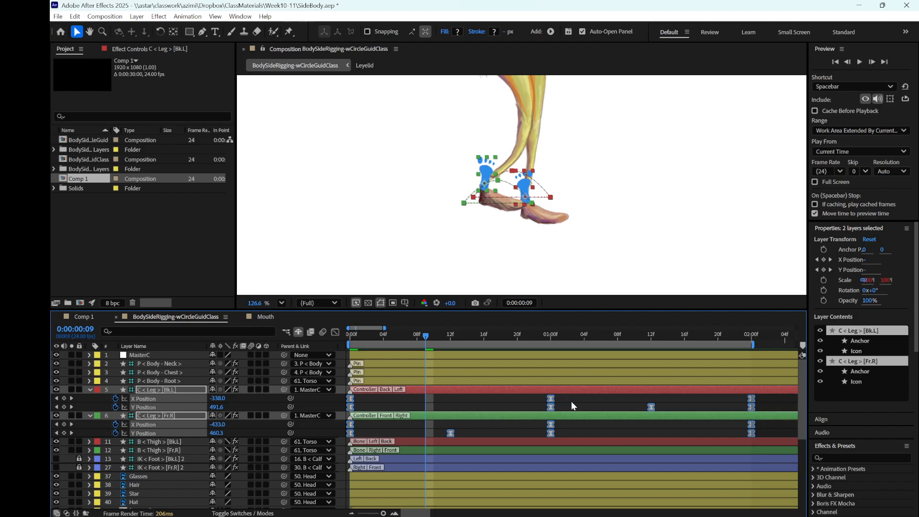
{"action": "left_click", "coordinate": [579, 430]}
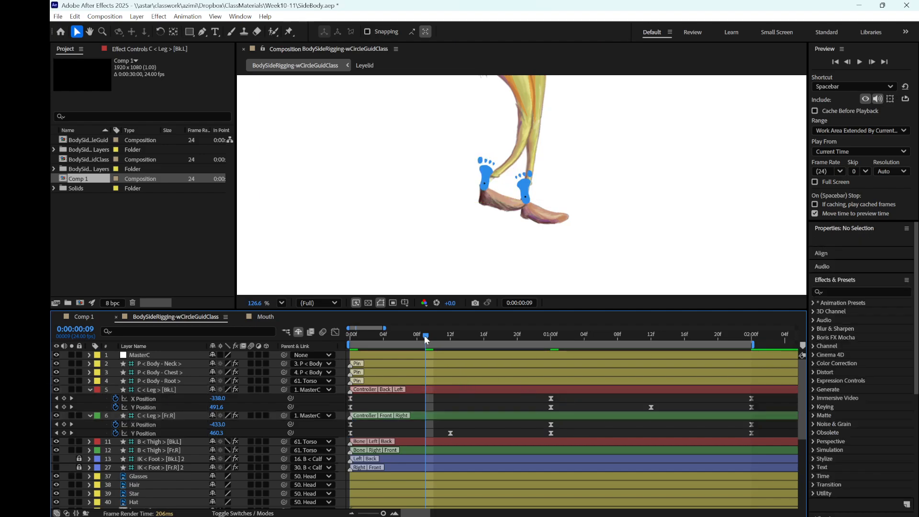
{"action": "left_click_drag", "start_coordinate": [426, 340], "coordinate": [351, 339]}
{"action": "key", "text": "space"}
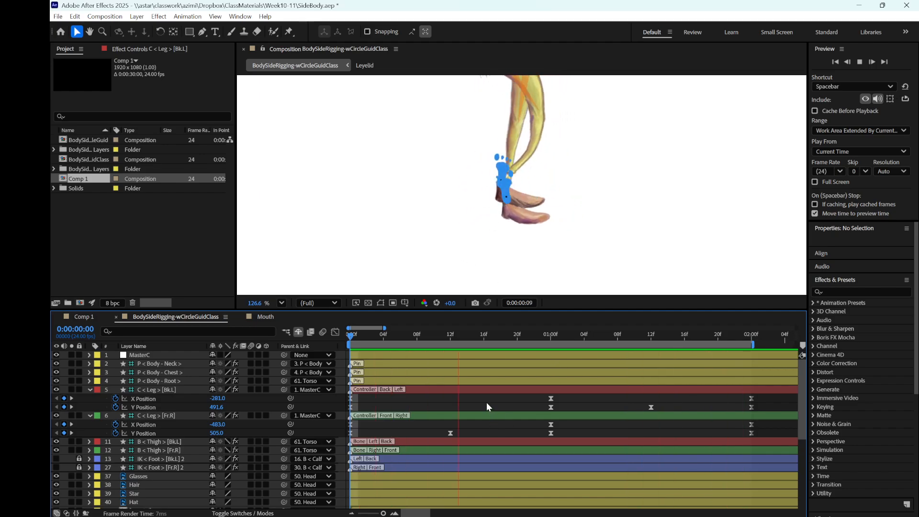
- In the Graph Editor, steepen the landing of C < Leg > [Fr.R]'s Y Position at 0:00:01:00 by moving its incoming handle to about 490 px
{"action": "left_click", "coordinate": [188, 406]}
{"action": "left_click", "coordinate": [402, 335]}
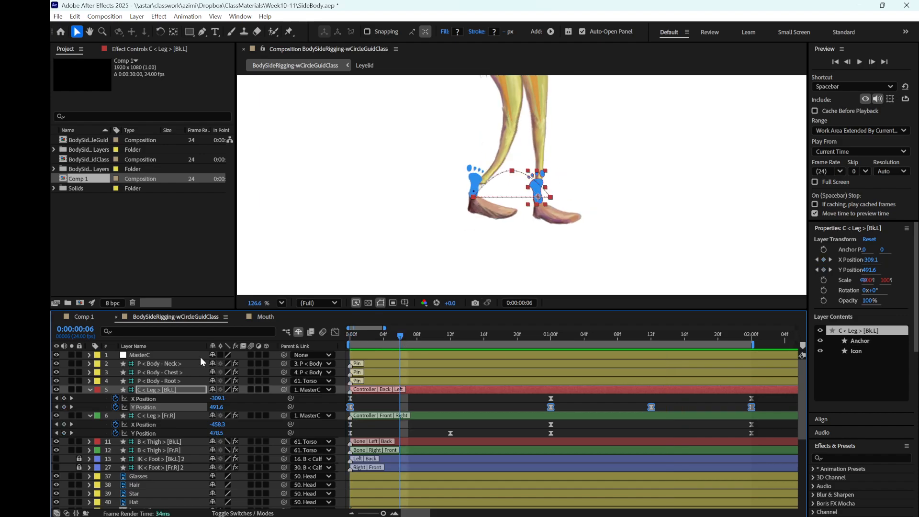
{"action": "left_click", "coordinate": [177, 432]}
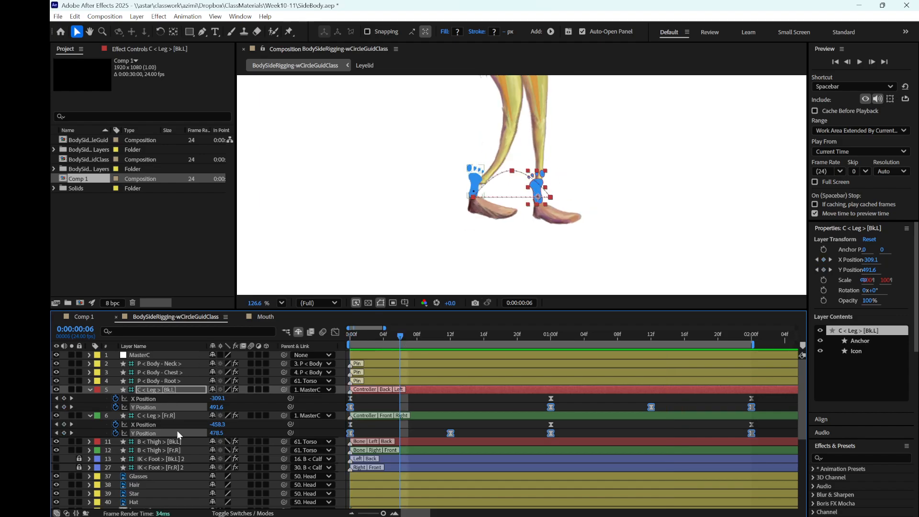
{"action": "left_click", "coordinate": [333, 333]}
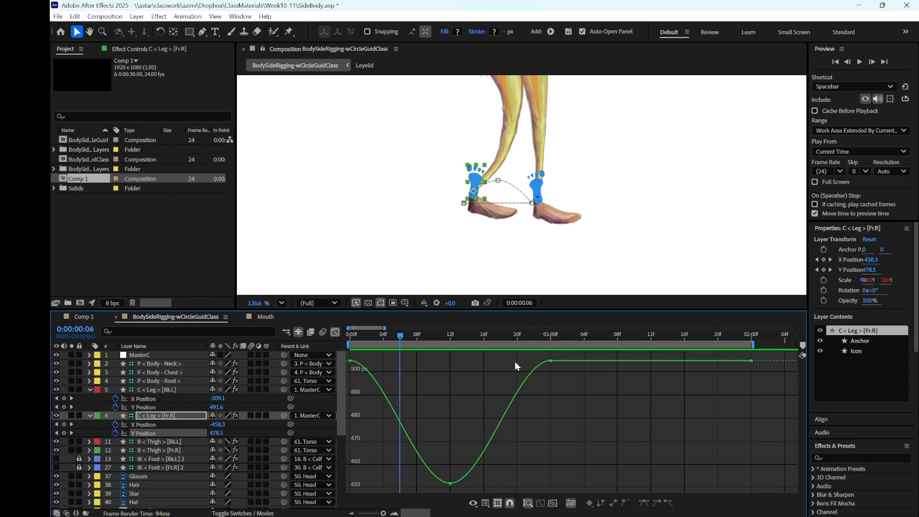
{"action": "left_click_drag", "start_coordinate": [400, 334], "coordinate": [548, 389]}
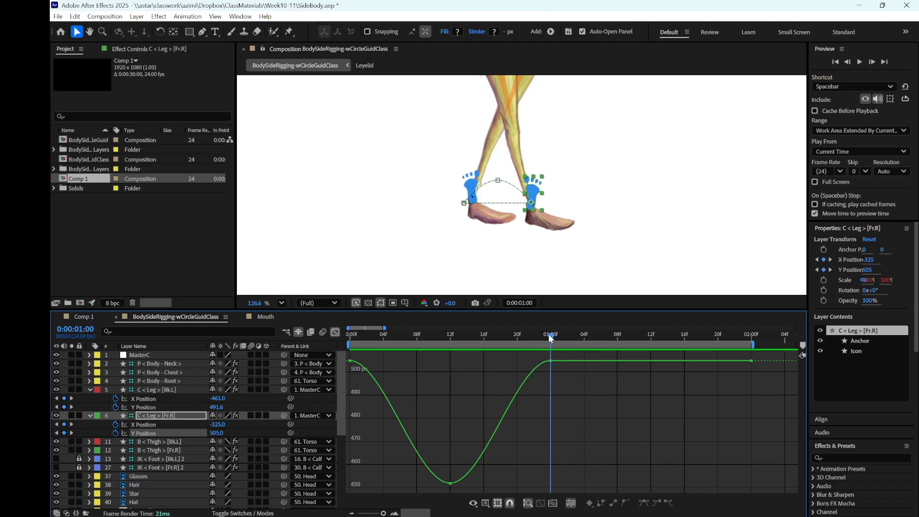
{"action": "left_click_drag", "start_coordinate": [548, 334], "coordinate": [548, 391]}
{"action": "left_click_drag", "start_coordinate": [551, 333], "coordinate": [552, 390]}
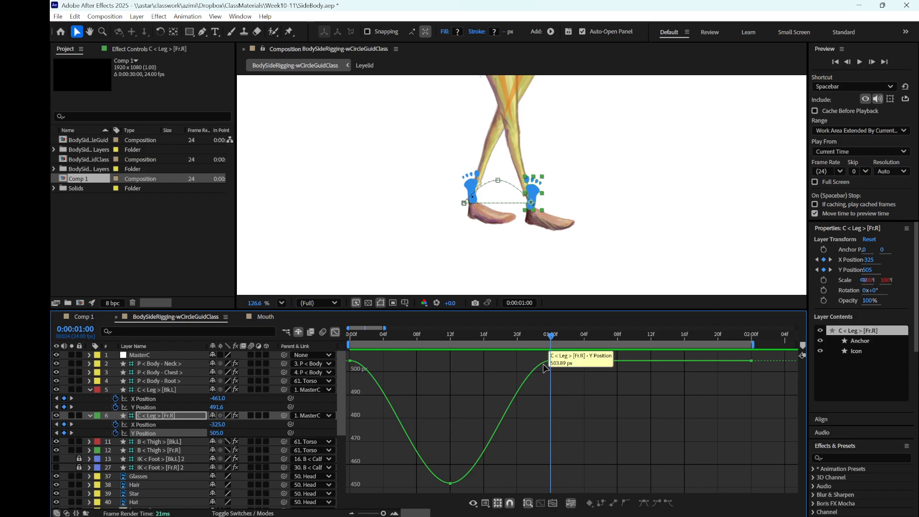
{"action": "left_click", "coordinate": [551, 362]}
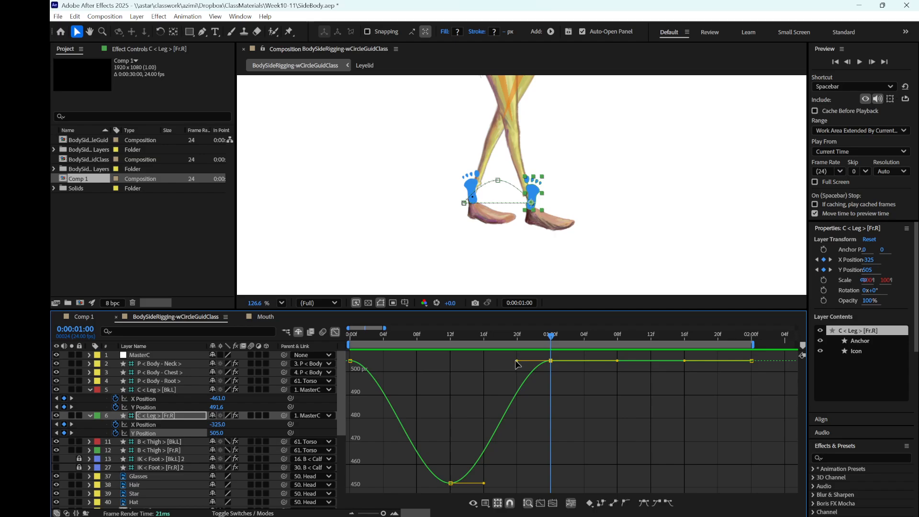
{"action": "left_click_drag", "start_coordinate": [517, 360], "coordinate": [533, 392]}
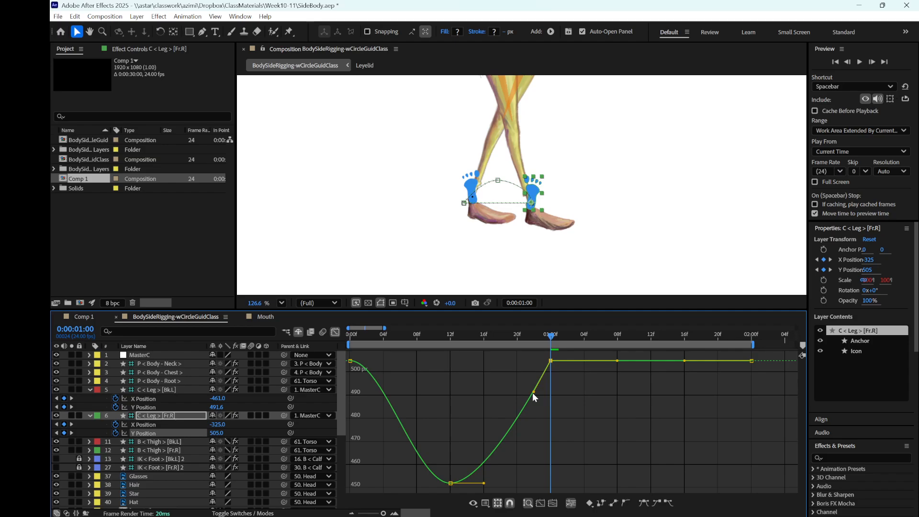
- Preview the front foot's sharper landing from the first frame
{"action": "left_click_drag", "start_coordinate": [550, 338], "coordinate": [290, 372]}
{"action": "key", "text": "space"}
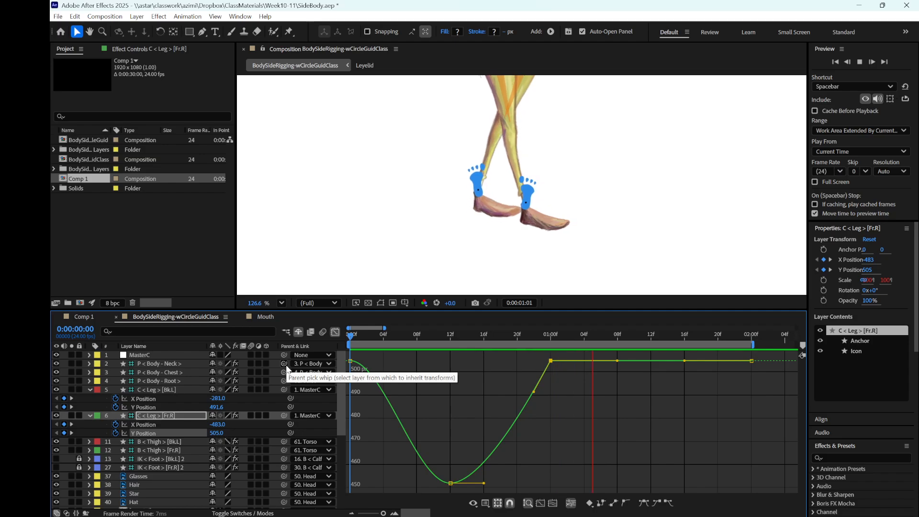
{"action": "key", "text": "space"}
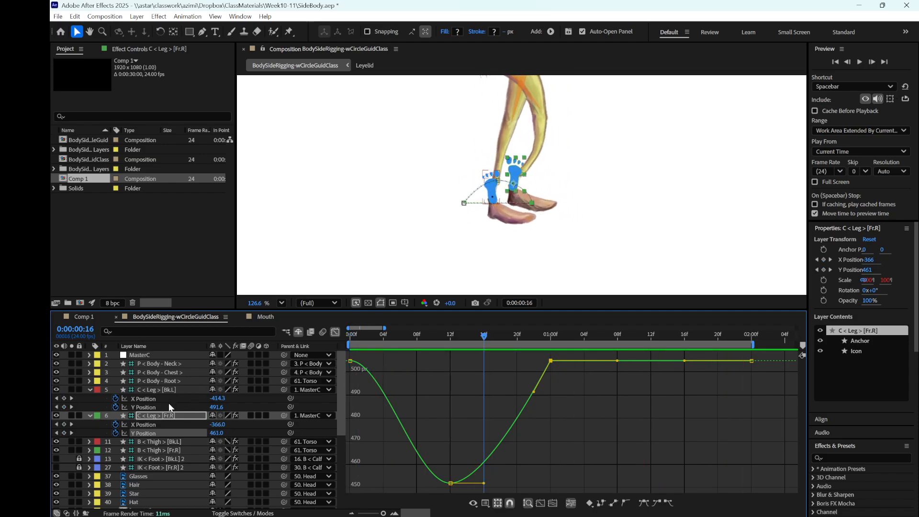
- Steepen the landing of C < Leg > [Bk.L]'s Y Position at 0:00:02:00 by moving its incoming graph handle to about 475 px
{"action": "left_click", "coordinate": [168, 406]}
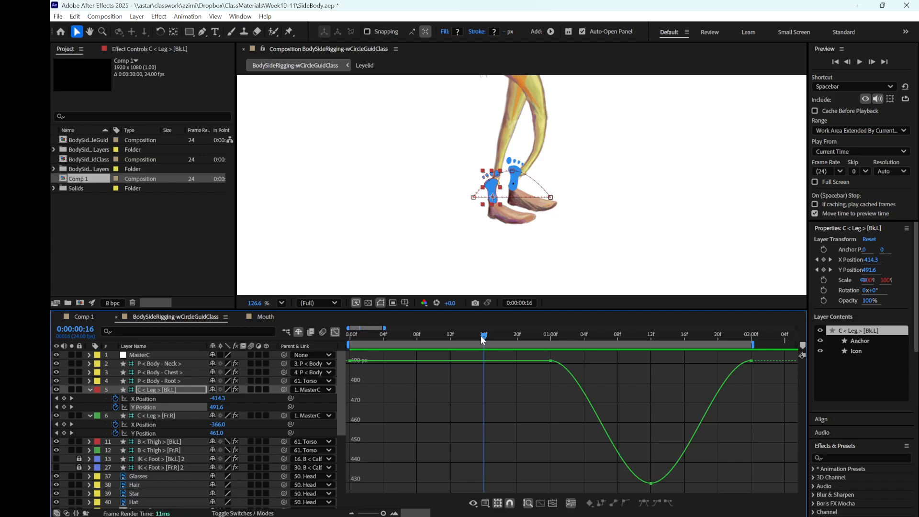
{"action": "left_click_drag", "start_coordinate": [484, 336], "coordinate": [749, 368]}
{"action": "mouse_move", "coordinate": [751, 333]}
{"action": "left_mouse_down"}
{"action": "mouse_move", "coordinate": [714, 337]}
{"action": "mouse_move", "coordinate": [750, 349]}
{"action": "left_mouse_up"}
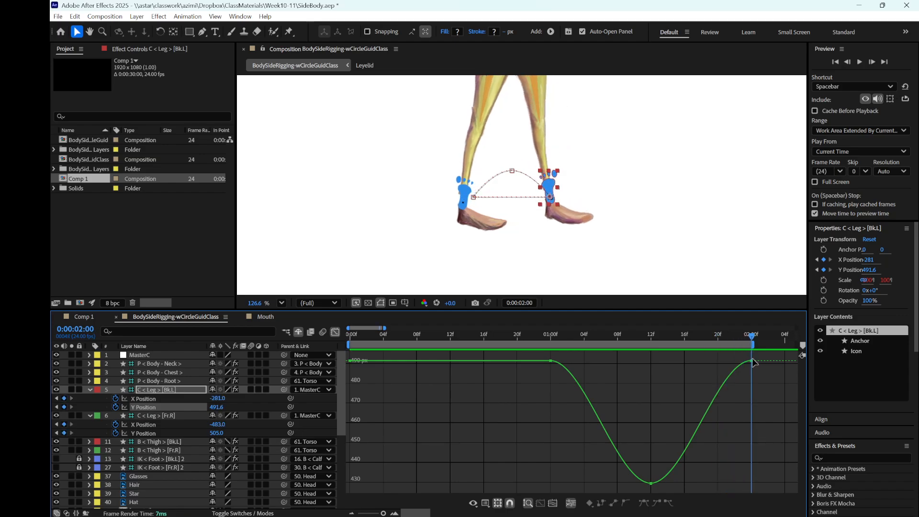
{"action": "left_click", "coordinate": [751, 360]}
{"action": "left_click_drag", "start_coordinate": [718, 360], "coordinate": [734, 393]}
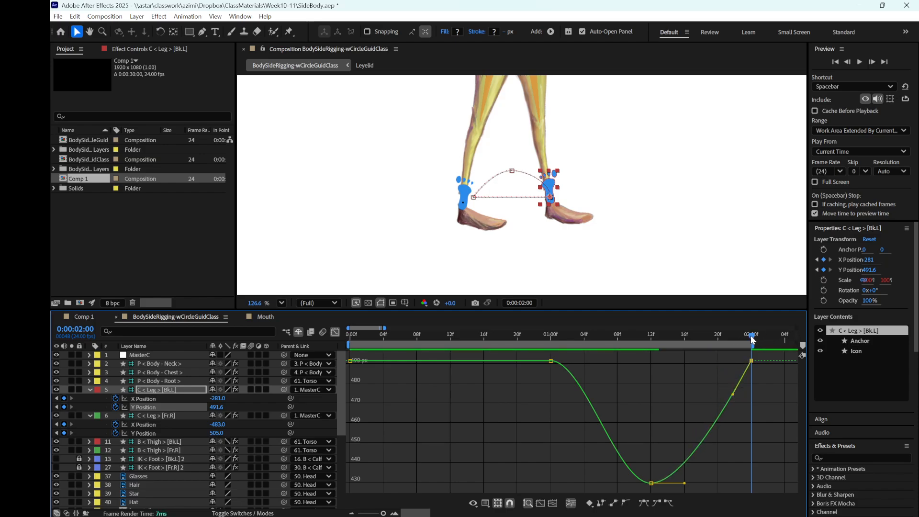
- Preview the walk with both adjusted foot landings from the first frame
{"action": "left_click_drag", "start_coordinate": [752, 340], "coordinate": [324, 338]}
{"action": "key", "text": "space"}
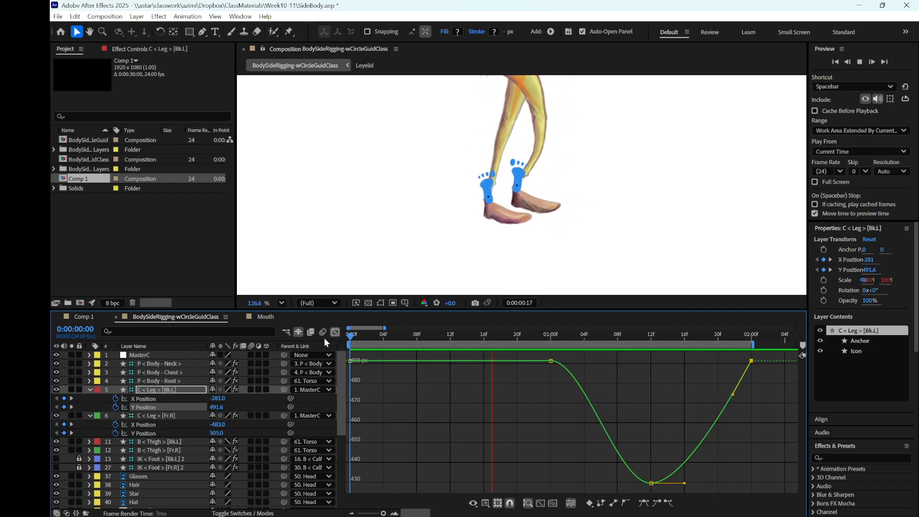
{"action": "key", "text": "space"}
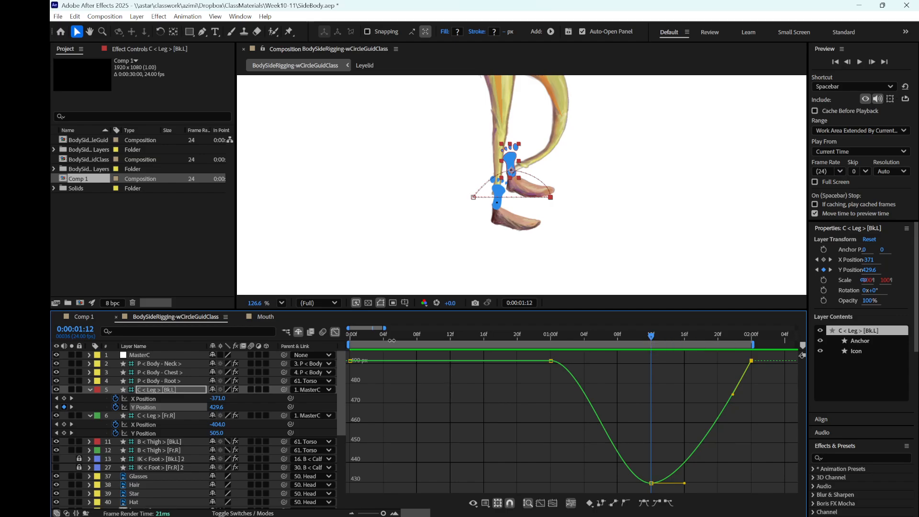
- Examine the handles of C < Leg > [Fr.R]'s Y Position curve at 0:00:01:00 and preview the walk from the first frame
{"action": "left_click", "coordinate": [191, 415]}
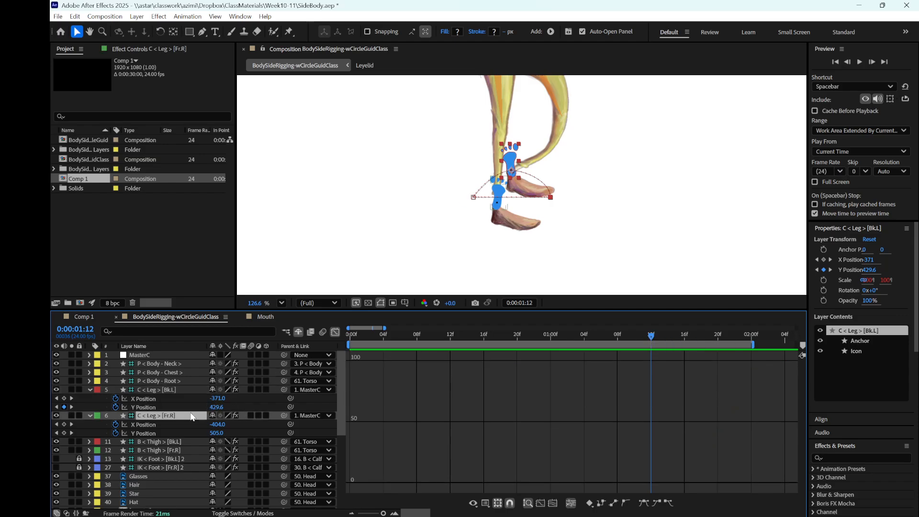
{"action": "left_click", "coordinate": [138, 433]}
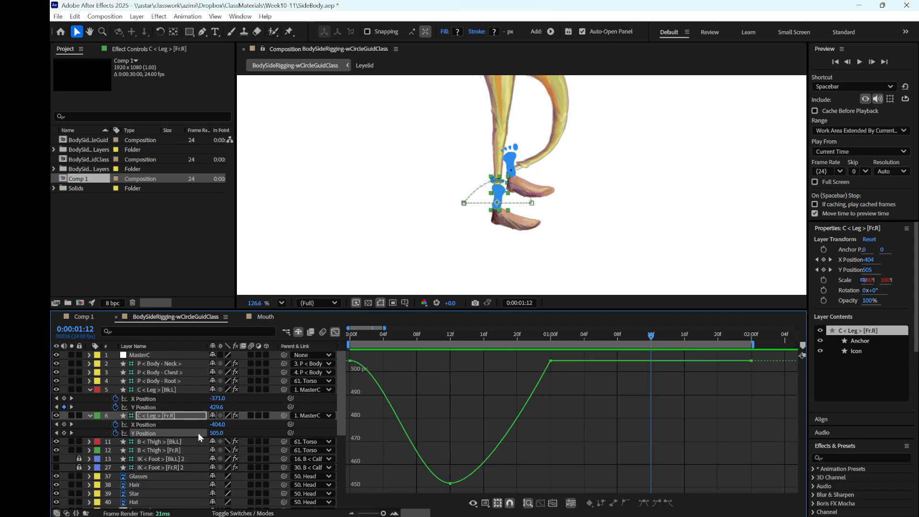
{"action": "left_click_drag", "start_coordinate": [652, 342], "coordinate": [551, 368]}
{"action": "left_click", "coordinate": [550, 362]}
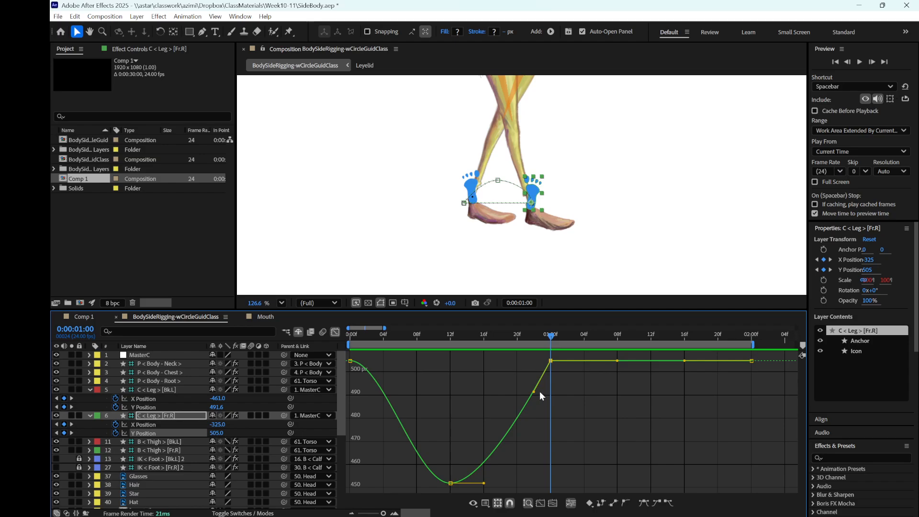
{"action": "left_click_drag", "start_coordinate": [546, 336], "coordinate": [323, 380]}
{"action": "key", "text": "space"}
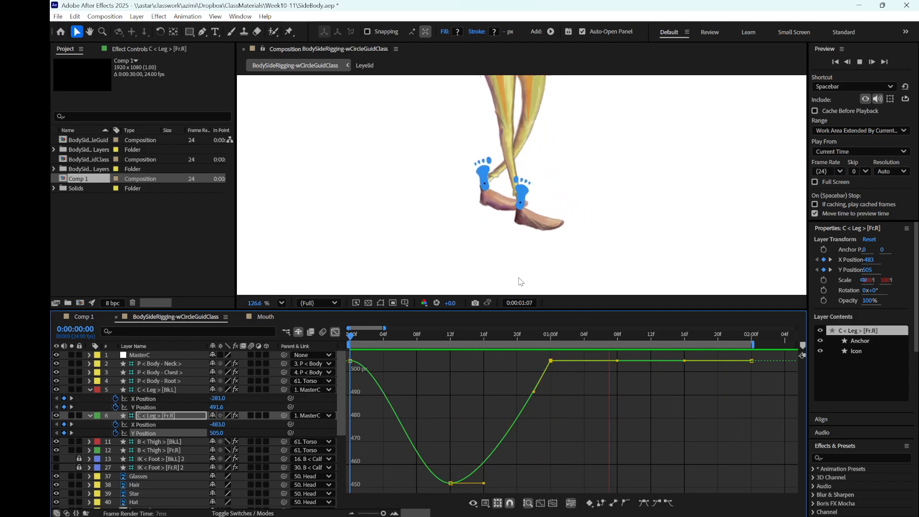
{"action": "key", "text": "space"}
- Try exaggerating C < Leg > [Fr.R]'s Y Position curve with a landing handle near 480 px and longer handles at 0:00:00:12, and preview it
{"action": "left_click_drag", "start_coordinate": [633, 335], "coordinate": [552, 346]}
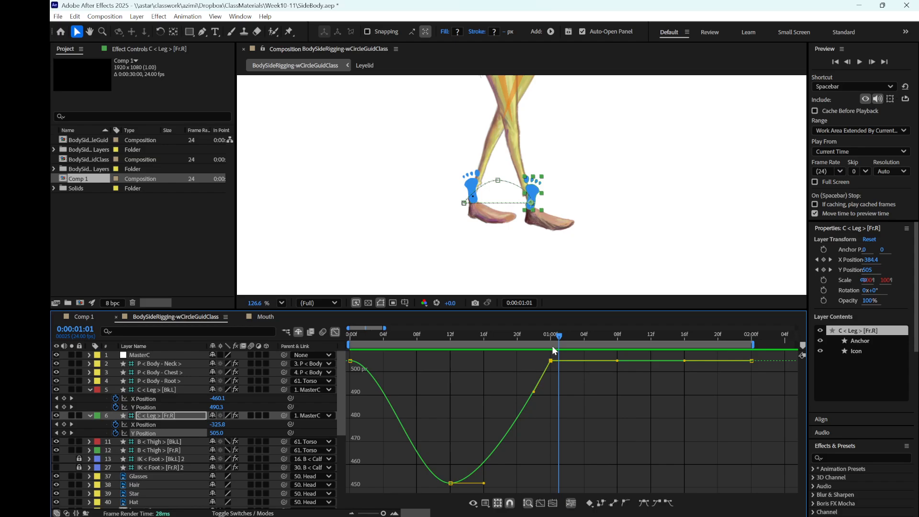
{"action": "left_click_drag", "start_coordinate": [536, 391], "coordinate": [553, 417]}
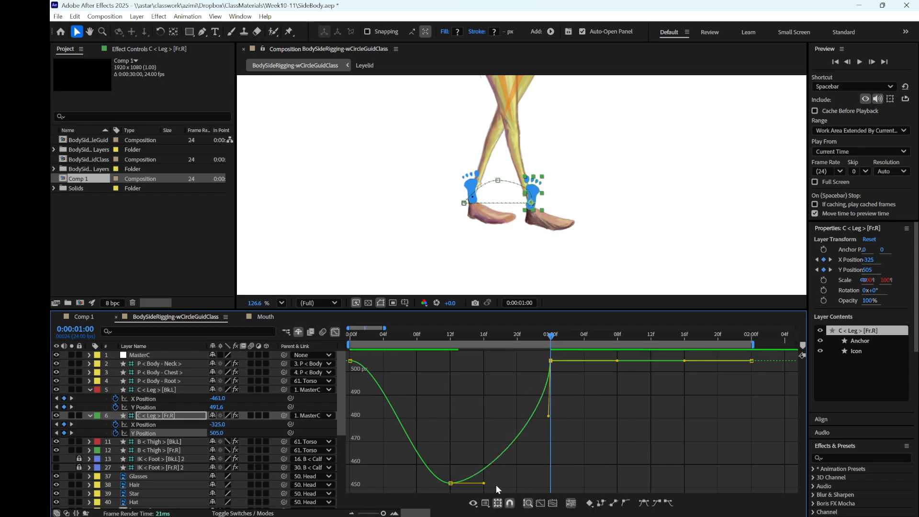
{"action": "left_click_drag", "start_coordinate": [484, 483], "coordinate": [504, 483]}
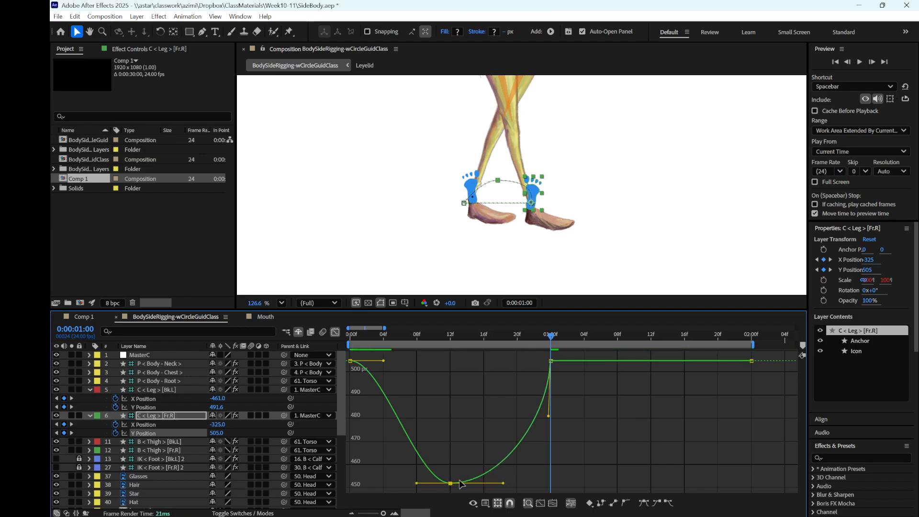
{"action": "left_click_drag", "start_coordinate": [415, 484], "coordinate": [385, 483]}
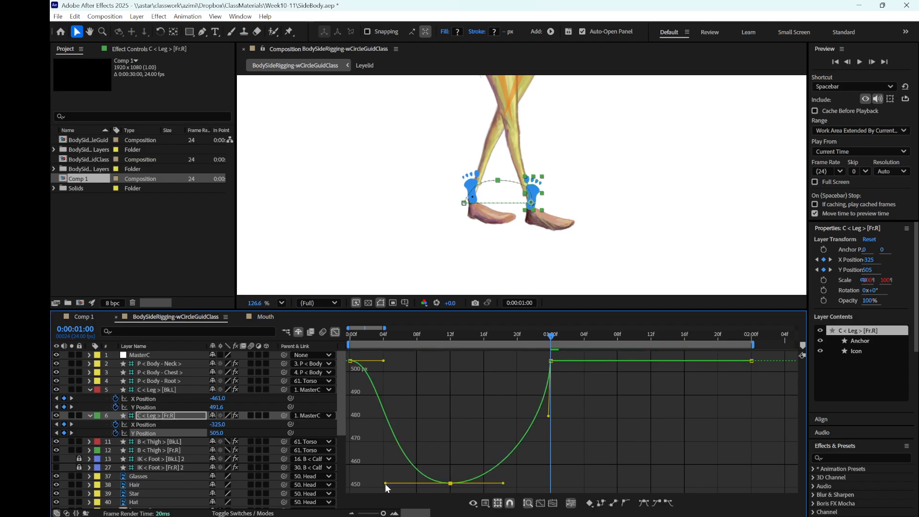
{"action": "key", "text": "space"}
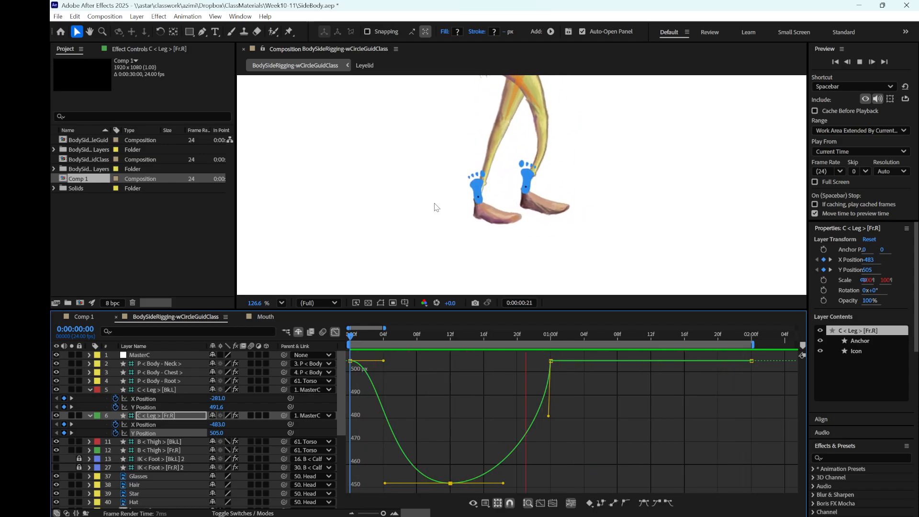
{"action": "key", "text": "space"}
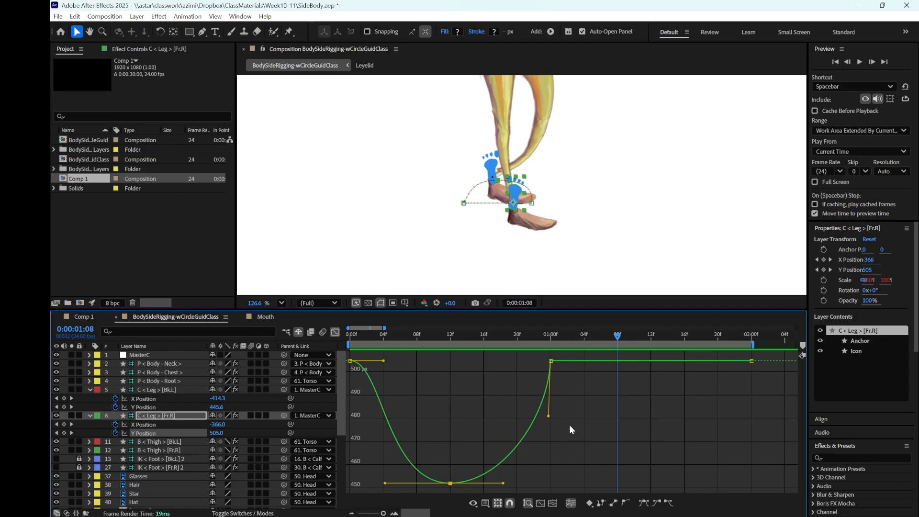
- Undo the last three handle changes on C < Leg > [Fr.R]'s Y Position curve
{"action": "key", "text": "ctrl+z"}
{"action": "key", "text": "ctrl+z"}
{"action": "key", "text": "ctrl+z"}
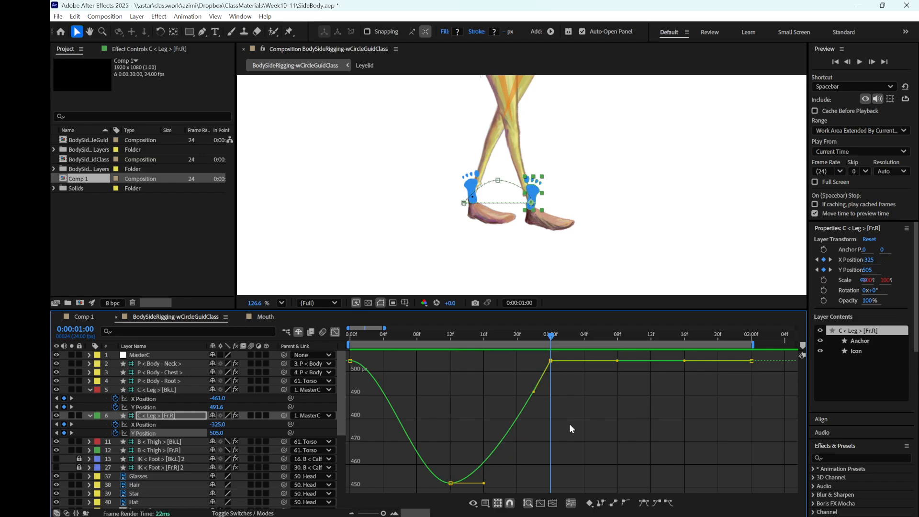
- At the first frame, bring the character's upper body into view and replace the Graph Editor with the layer bars at the arm layers
{"action": "key", "text": "Home"}
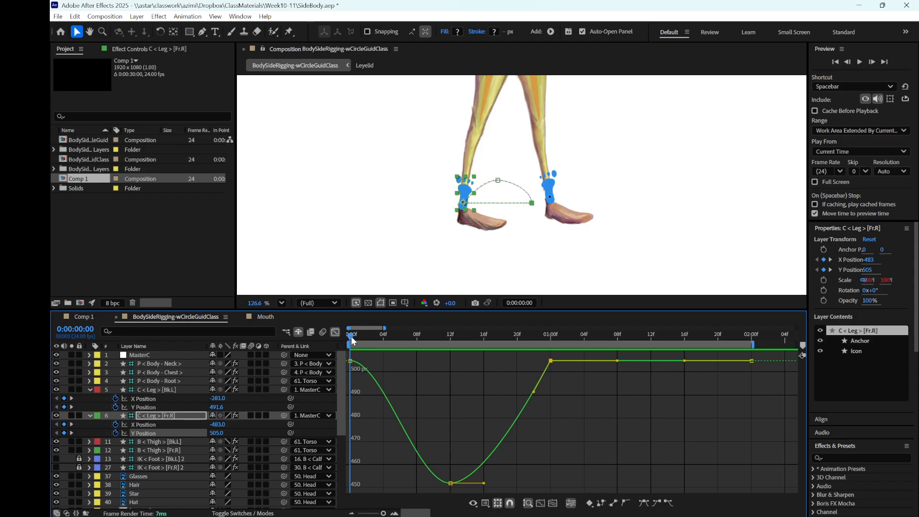
{"action": "left_click_drag", "start_coordinate": [351, 341], "coordinate": [332, 383]}
{"action": "scroll", "coordinate": [545, 133], "scroll_direction": "down", "scroll_amount": 5}
{"action": "key", "text": "h"}
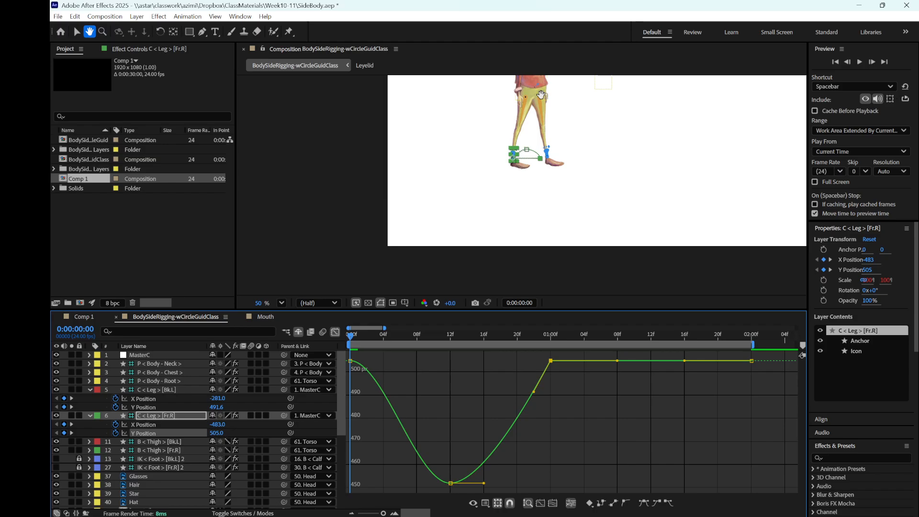
{"action": "scroll", "coordinate": [541, 94], "scroll_direction": "up", "scroll_amount": 4}
{"action": "key", "text": "v"}
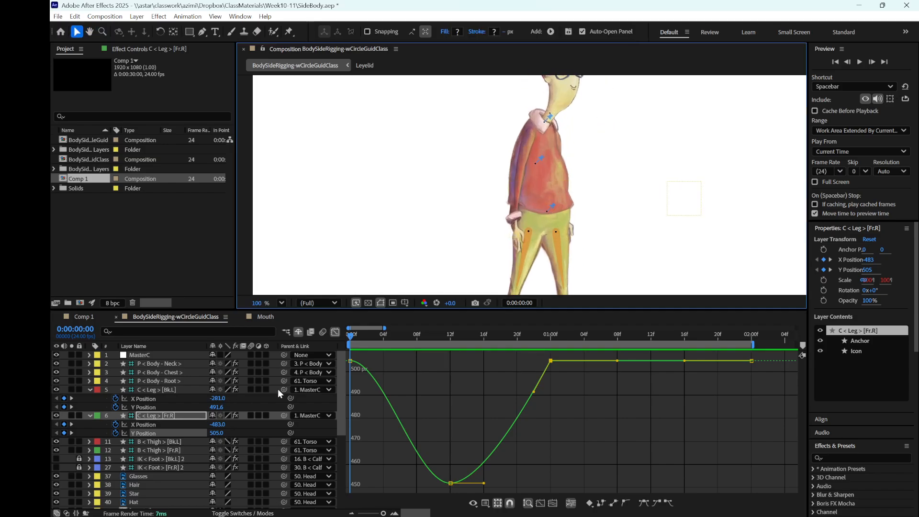
{"action": "left_click", "coordinate": [336, 333]}
{"action": "scroll", "coordinate": [163, 457], "scroll_direction": "down", "scroll_amount": 2}
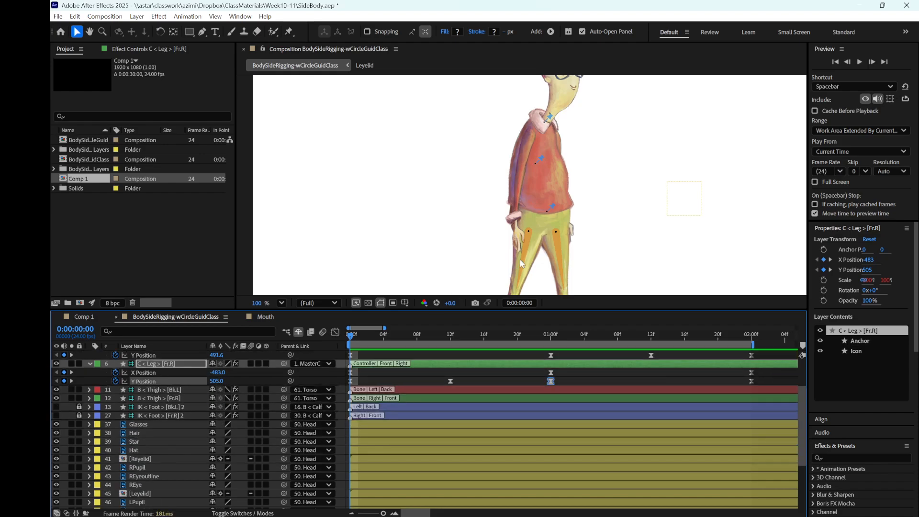
{"action": "scroll", "coordinate": [206, 455], "scroll_direction": "down", "scroll_amount": 3}
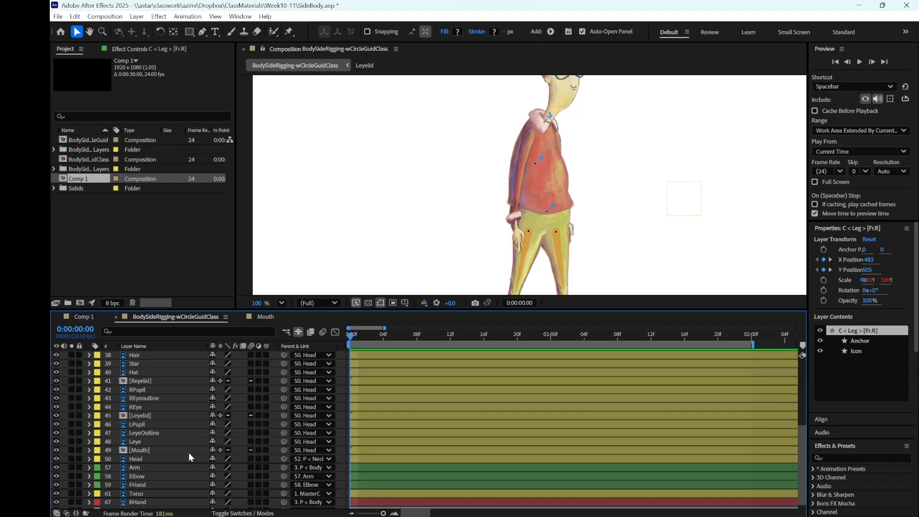
- Identify the front arm's parts by selecting the Arm, Elbow, FHand and Head layers in turn
{"action": "left_click", "coordinate": [163, 461]}
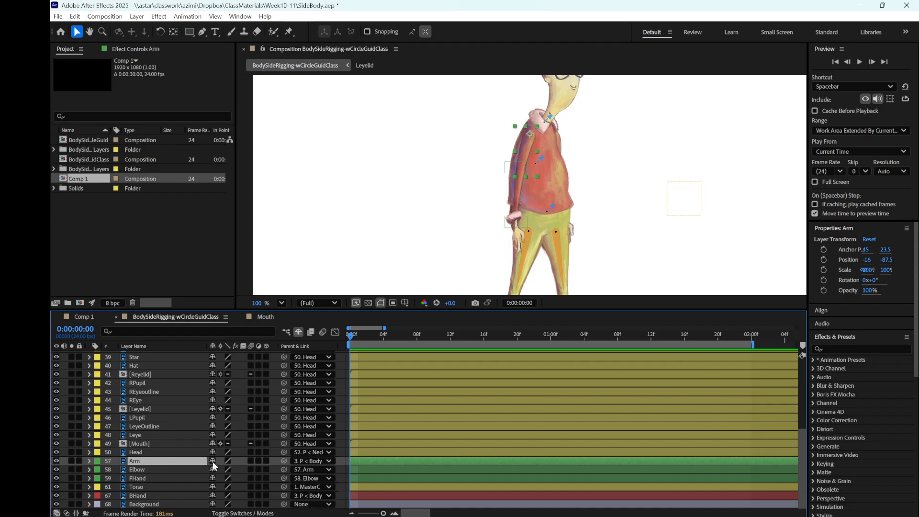
{"action": "left_click", "coordinate": [157, 470]}
{"action": "left_click", "coordinate": [157, 479]}
{"action": "left_click", "coordinate": [158, 461]}
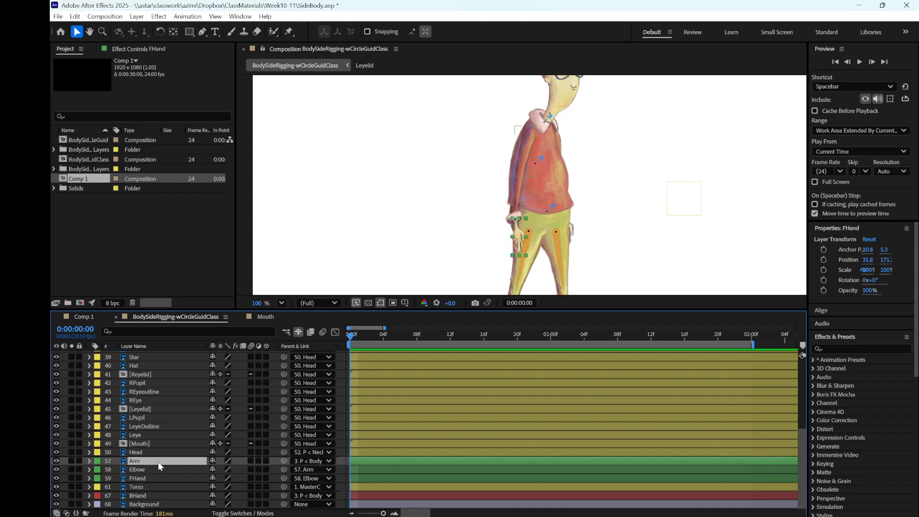
{"action": "left_click", "coordinate": [158, 470]}
{"action": "left_click", "coordinate": [157, 479]}
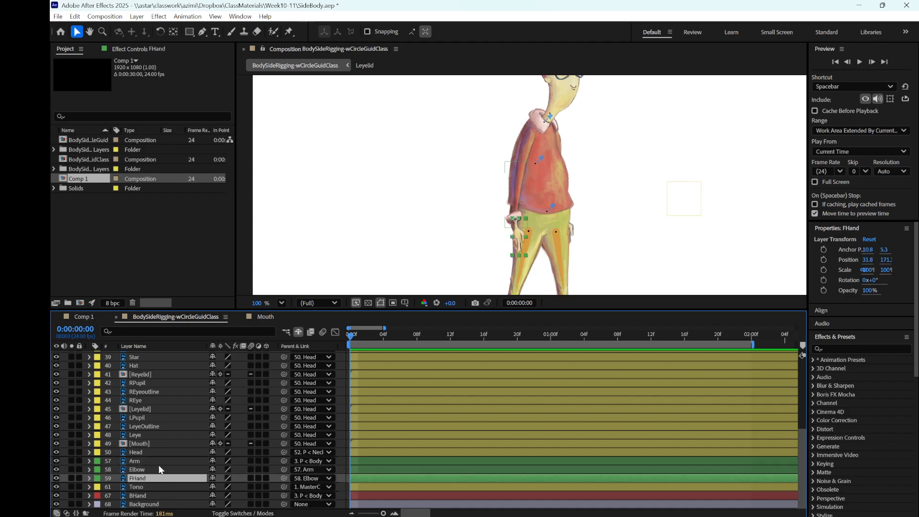
{"action": "left_click", "coordinate": [158, 462]}
{"action": "left_click", "coordinate": [159, 469]}
{"action": "left_click", "coordinate": [159, 478]}
{"action": "left_click", "coordinate": [159, 463]}
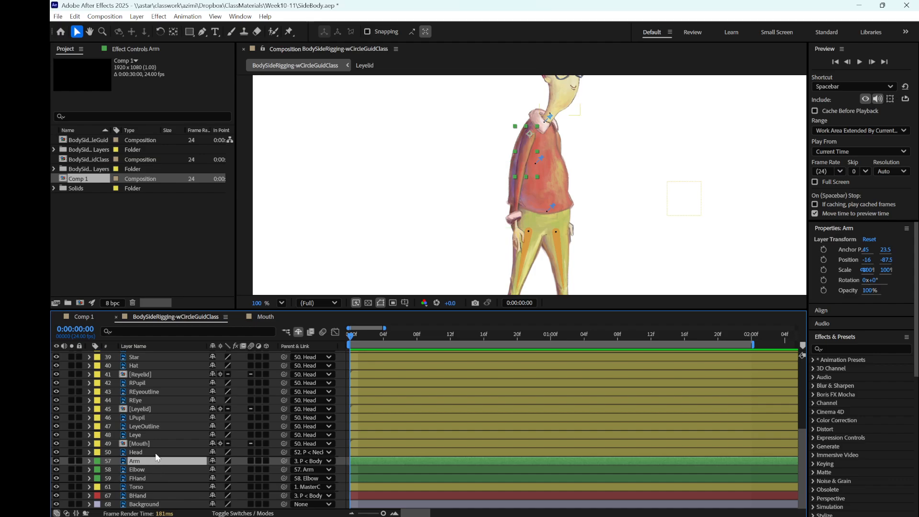
{"action": "left_click", "coordinate": [156, 454]}
{"action": "left_click", "coordinate": [154, 462]}
{"action": "left_click", "coordinate": [156, 470]}
{"action": "left_click", "coordinate": [159, 461]}
- Enlarge the composition view and examine the arm poses at the contact positions in the walkcycle.jpg reference
{"action": "left_click_drag", "start_coordinate": [516, 310], "coordinate": [516, 376]}
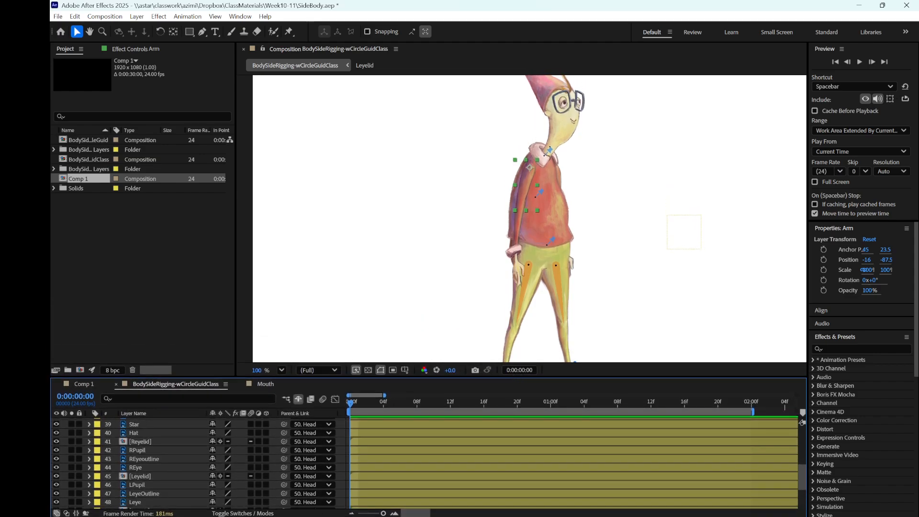
{"action": "left_click_drag", "start_coordinate": [51, 151], "coordinate": [590, 113]}
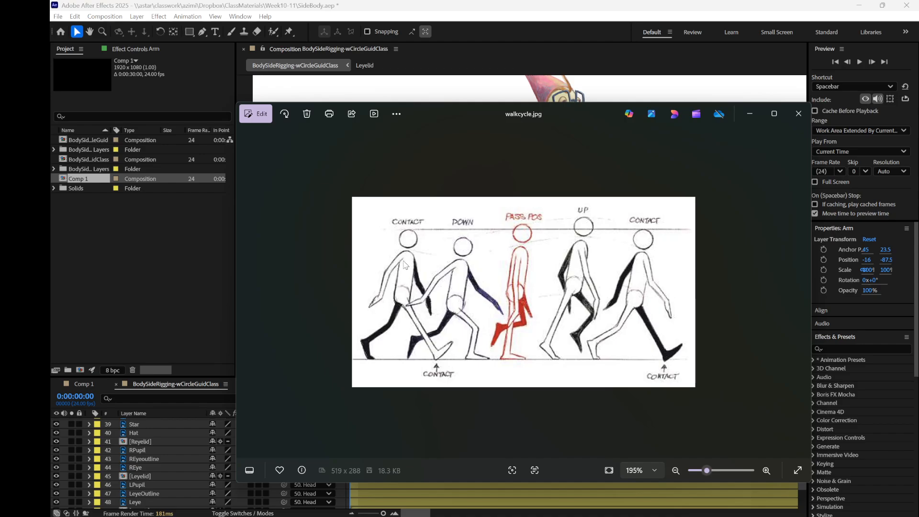
{"action": "left_click_drag", "start_coordinate": [577, 117], "coordinate": [50, 129]}
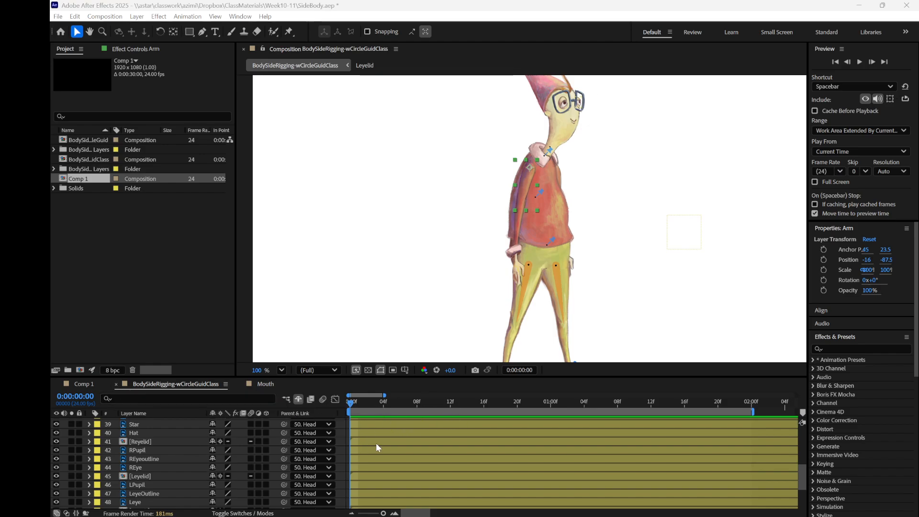
- Rotate the Arm layer to -26° at the first frame and enable keyframing for its Rotation
{"action": "scroll", "coordinate": [229, 462], "scroll_direction": "down", "scroll_amount": 3}
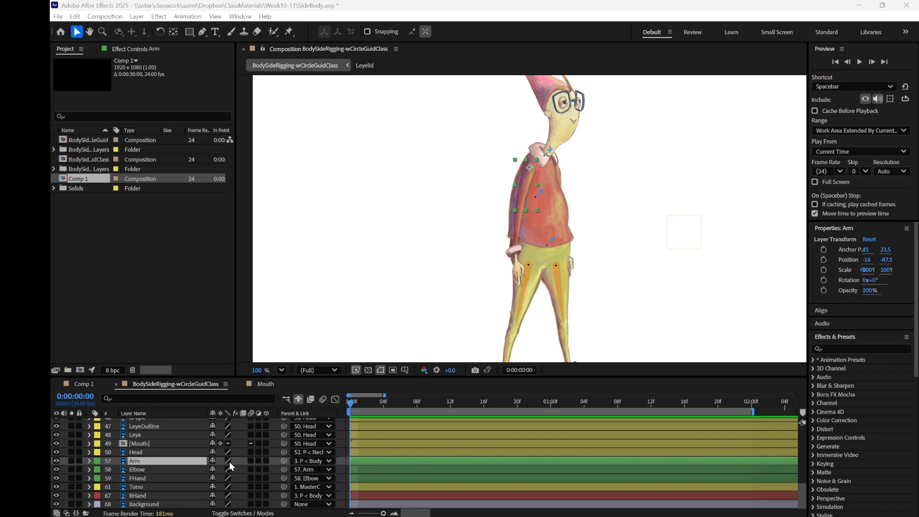
{"action": "left_click", "coordinate": [179, 461]}
{"action": "key", "text": "r"}
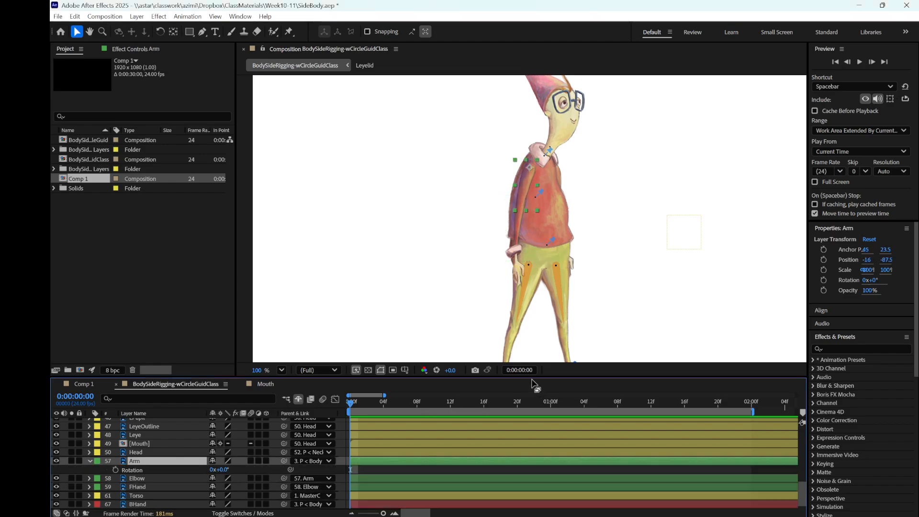
{"action": "left_click_drag", "start_coordinate": [532, 379], "coordinate": [533, 335]}
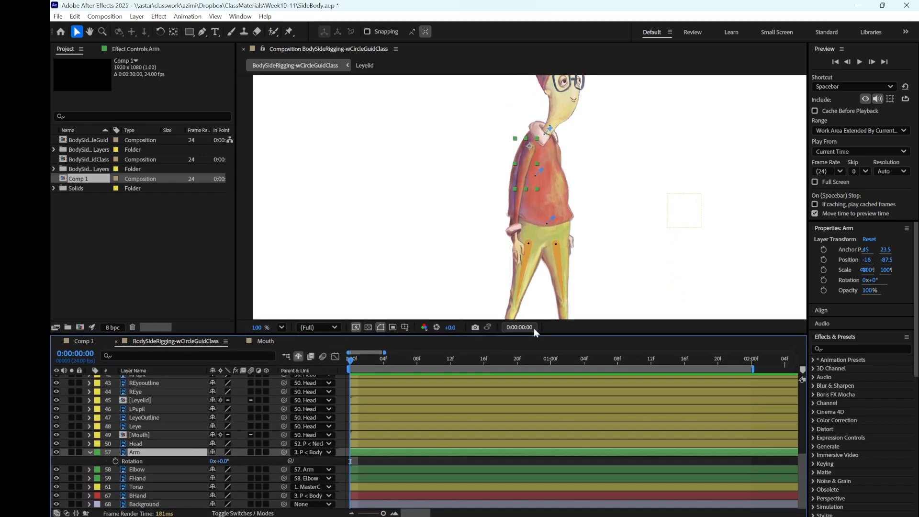
{"action": "left_click_drag", "start_coordinate": [211, 464], "coordinate": [211, 462]}
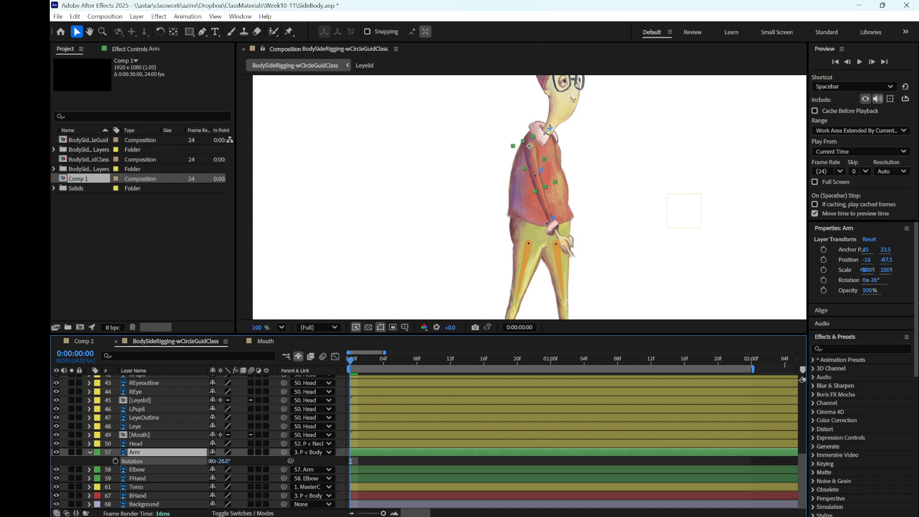
{"action": "left_click", "coordinate": [116, 461]}
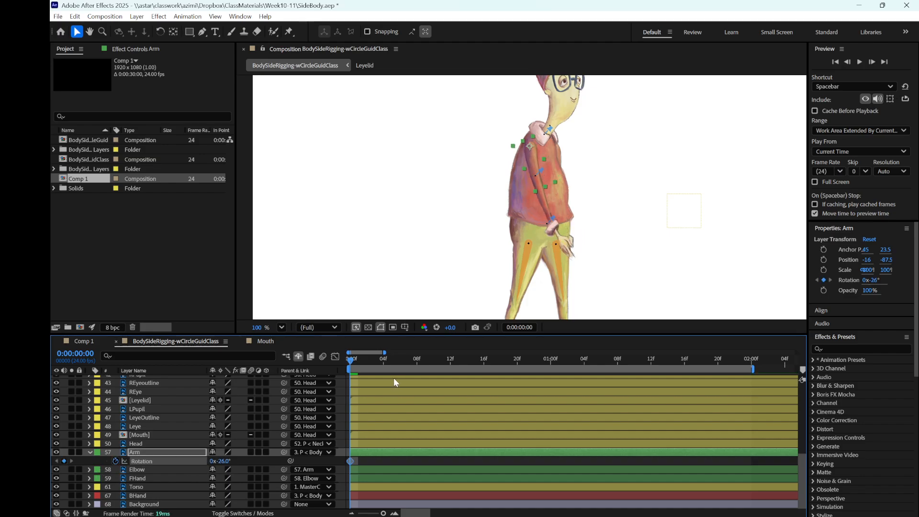
- Repeat the Arm layer's starting Rotation keyframe at 0:00:02:00 and set its Rotation to 26° at 0:00:01:00
{"action": "left_click_drag", "start_coordinate": [351, 366], "coordinate": [752, 415]}
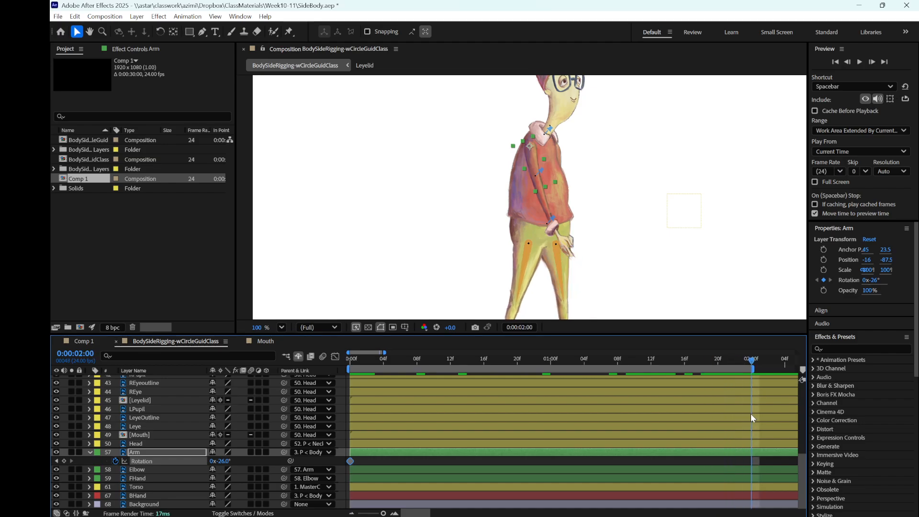
{"action": "left_click", "coordinate": [64, 461]}
{"action": "left_click_drag", "start_coordinate": [750, 360], "coordinate": [550, 395]}
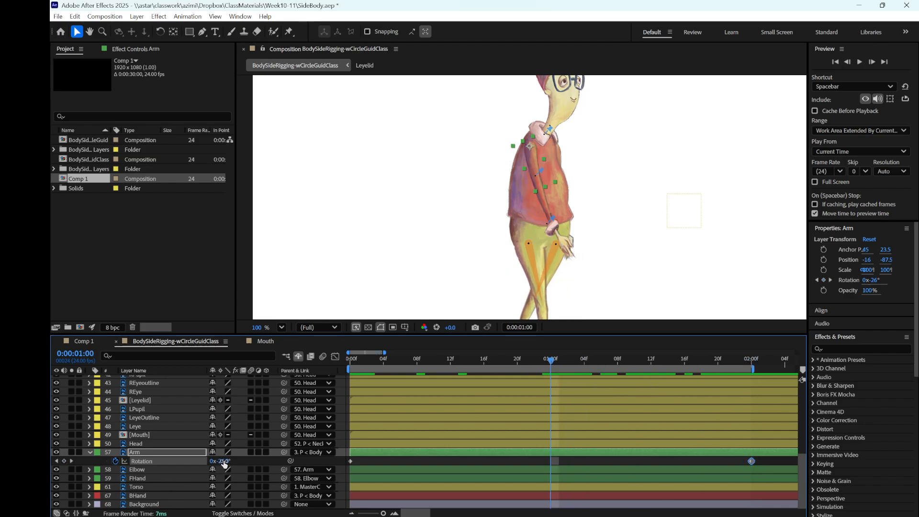
{"action": "left_click_drag", "start_coordinate": [223, 461], "coordinate": [247, 459]}
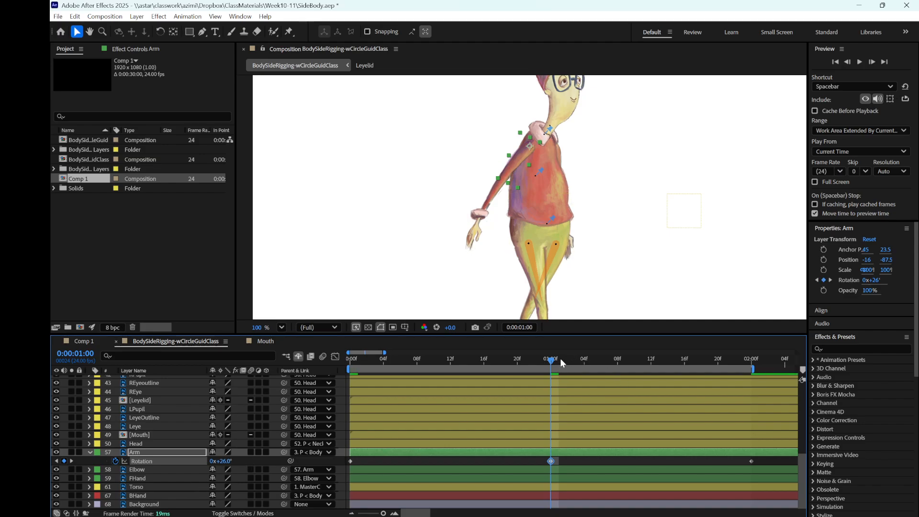
- Preview the arm swing from the first frame and return to the keyframe at 0:00:01:00
{"action": "left_click_drag", "start_coordinate": [553, 365], "coordinate": [339, 392]}
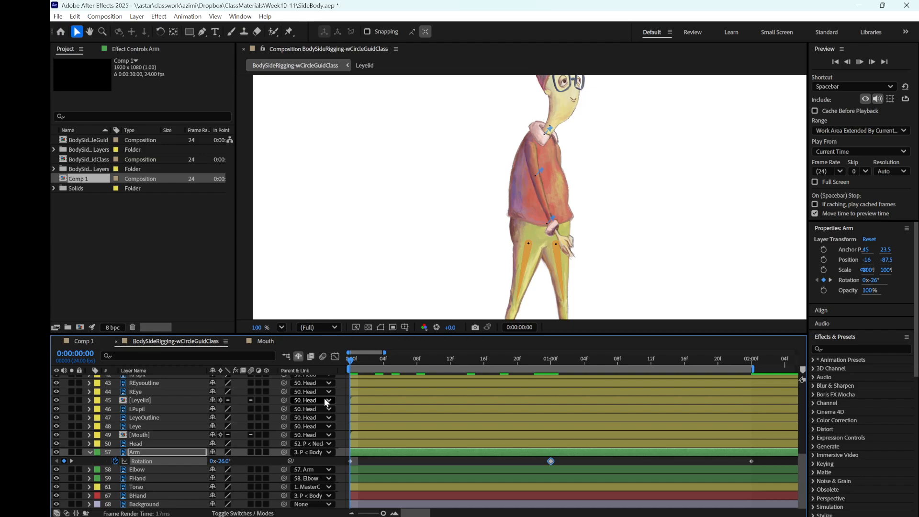
{"action": "key", "text": "space"}
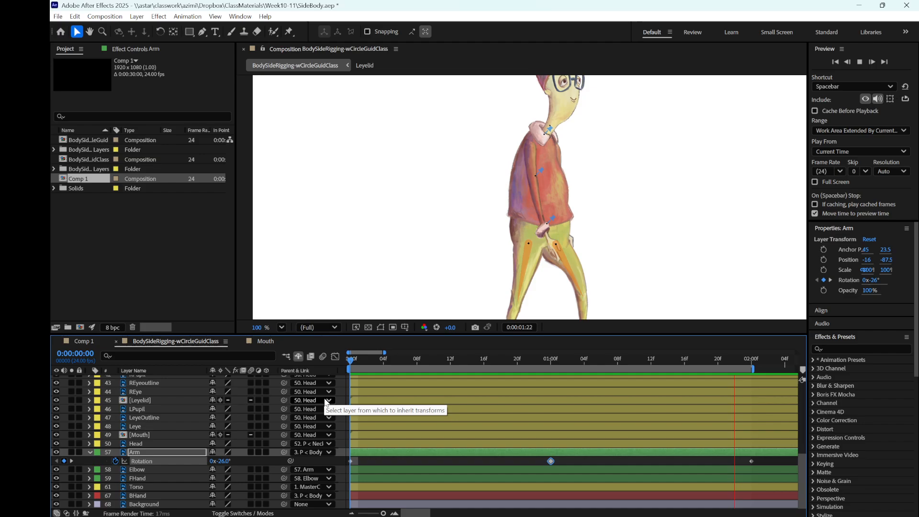
{"action": "key", "text": "space"}
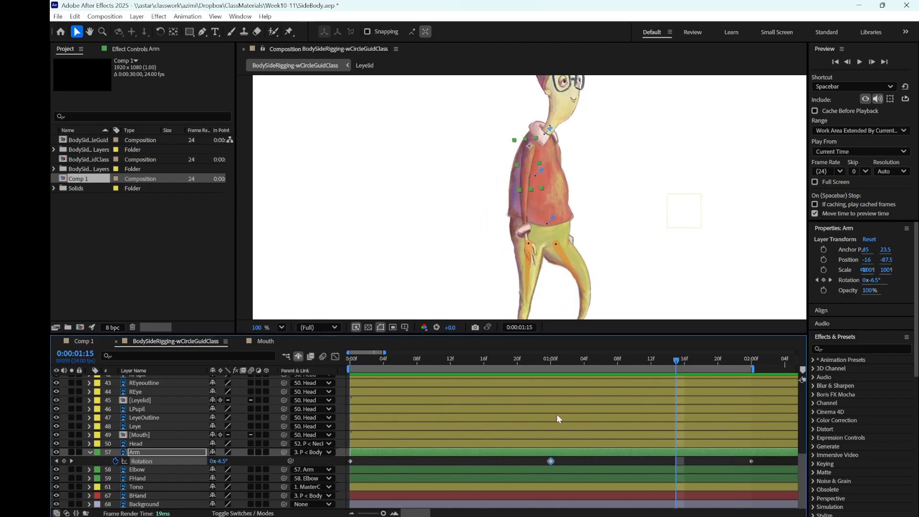
{"action": "left_click_drag", "start_coordinate": [675, 358], "coordinate": [546, 414]}
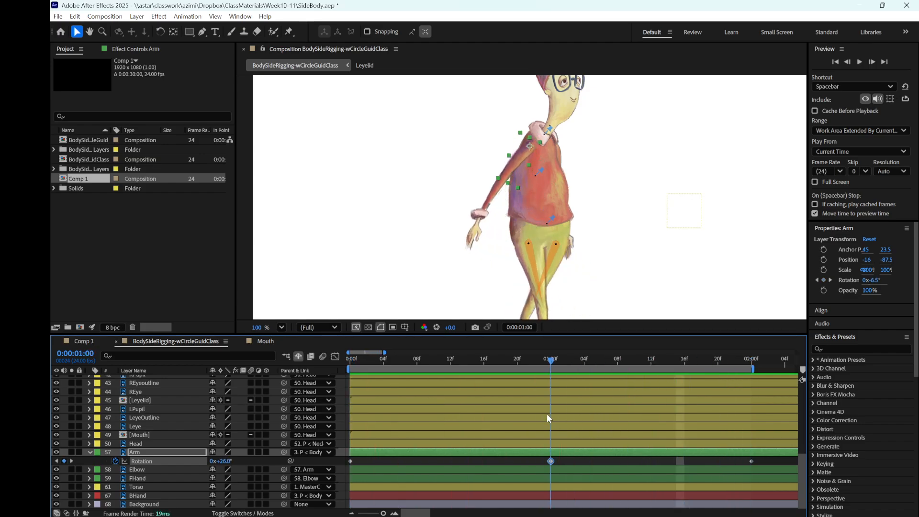
- Apply Easy Ease to all three Arm Rotation keyframes and preview the swing from the first frame
{"action": "left_click_drag", "start_coordinate": [766, 464], "coordinate": [344, 463]}
{"action": "right_click", "coordinate": [349, 462]}
{"action": "mouse_move", "coordinate": [397, 454]}
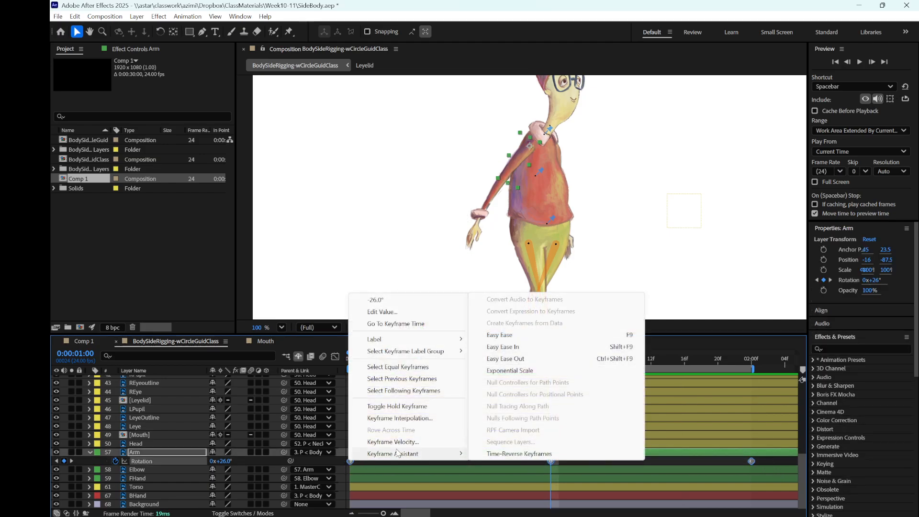
{"action": "left_click", "coordinate": [559, 334]}
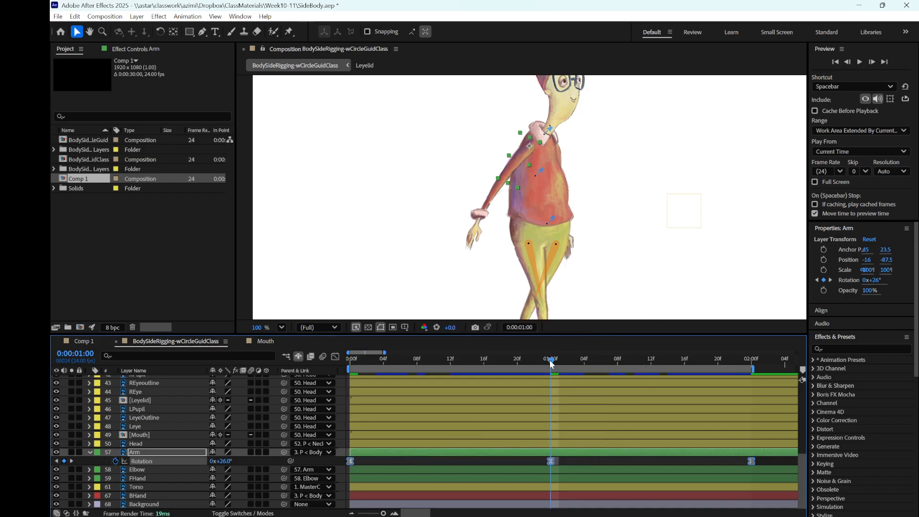
{"action": "key", "text": "Home"}
{"action": "key", "text": "space"}
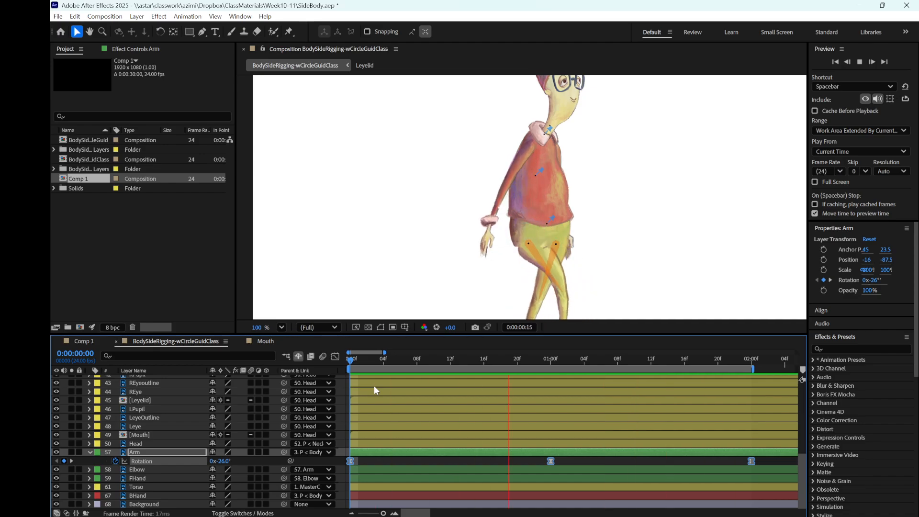
{"action": "key", "text": "space"}
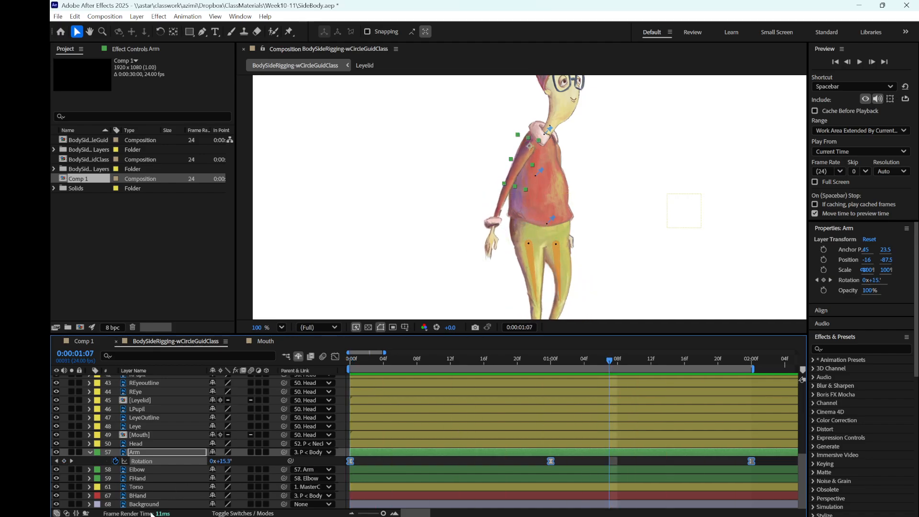
- Reveal the BHand layer's Rotation, enable keyframing for it at the first frame and set it to 19°
{"action": "left_click", "coordinate": [156, 495]}
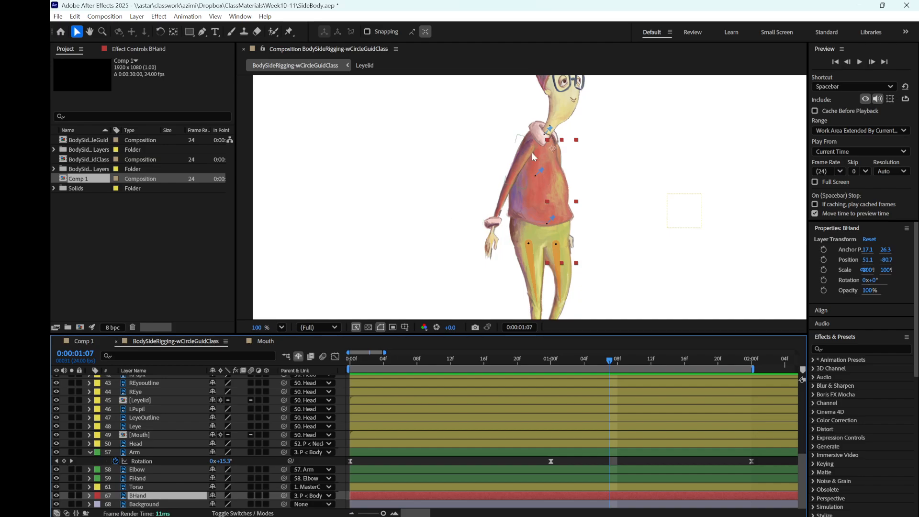
{"action": "left_click", "coordinate": [173, 487]}
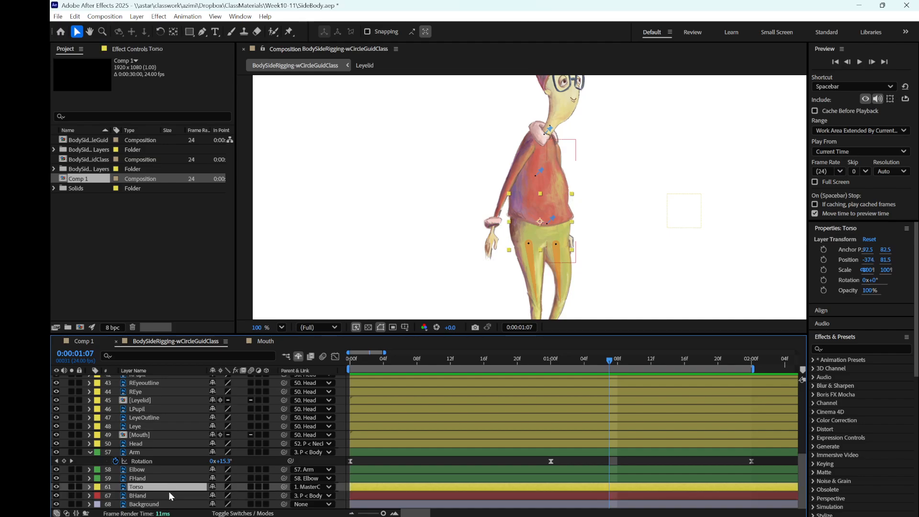
{"action": "left_click", "coordinate": [170, 496]}
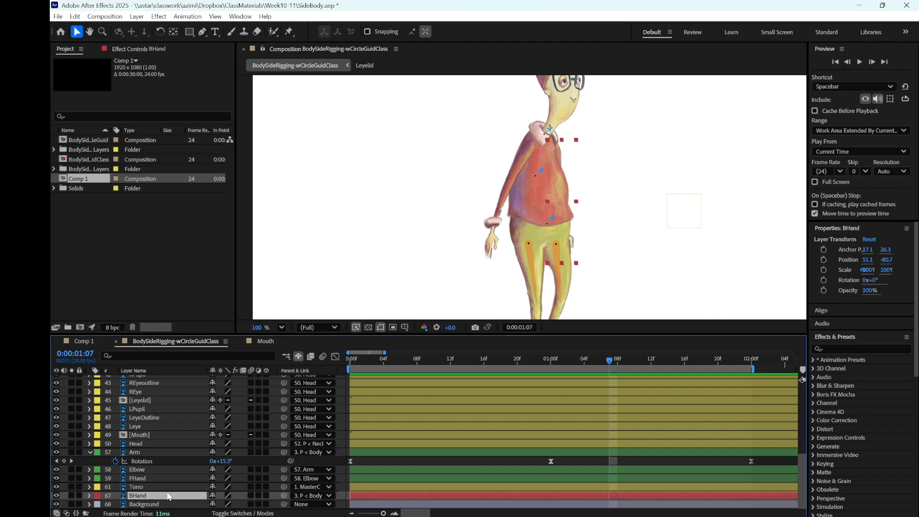
{"action": "key", "text": "r"}
{"action": "left_click_drag", "start_coordinate": [613, 360], "coordinate": [458, 360]}
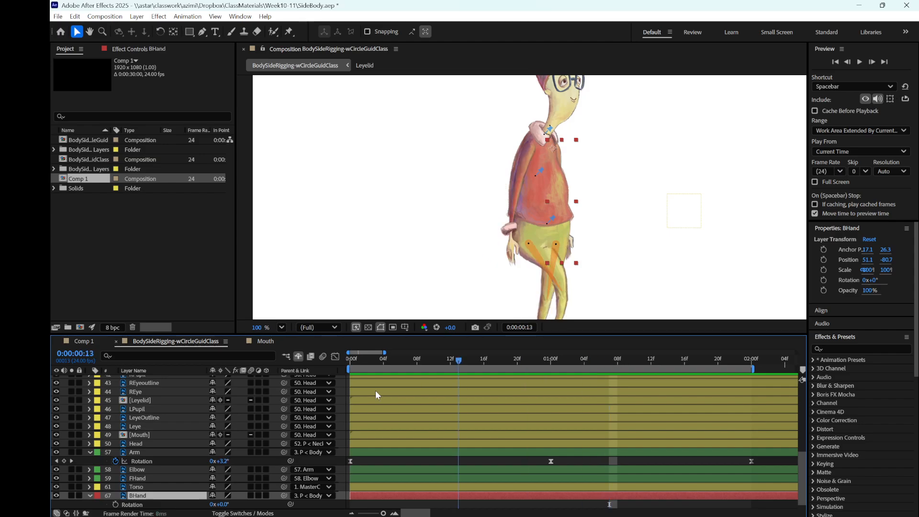
{"action": "key", "text": "Home"}
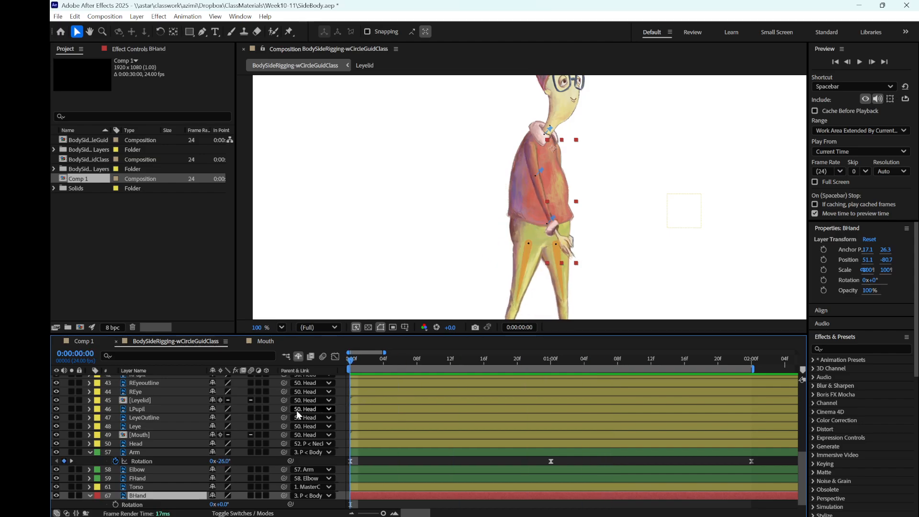
{"action": "left_click", "coordinate": [115, 504]}
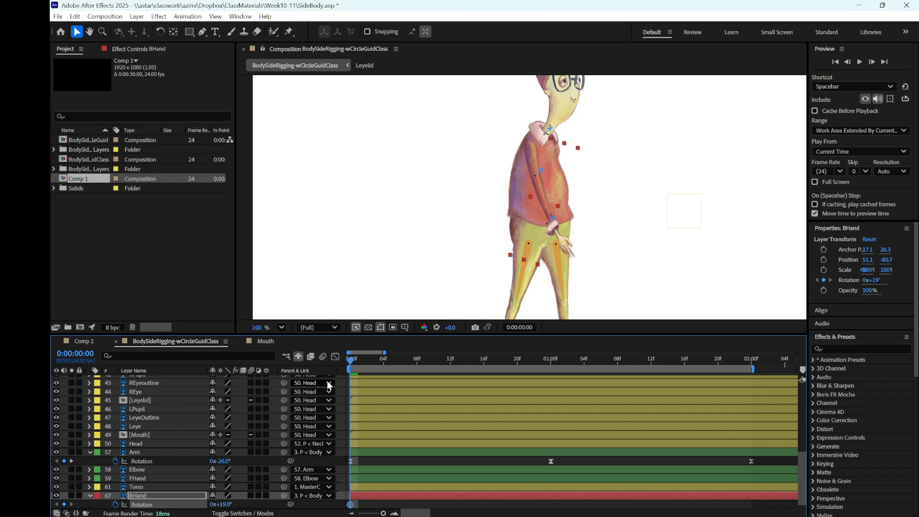
- Set BHand's Rotation to -23° at 0:00:01:00 and repeat its starting 19° keyframe at 0:00:02:00
{"action": "left_click_drag", "start_coordinate": [353, 365], "coordinate": [543, 415]}
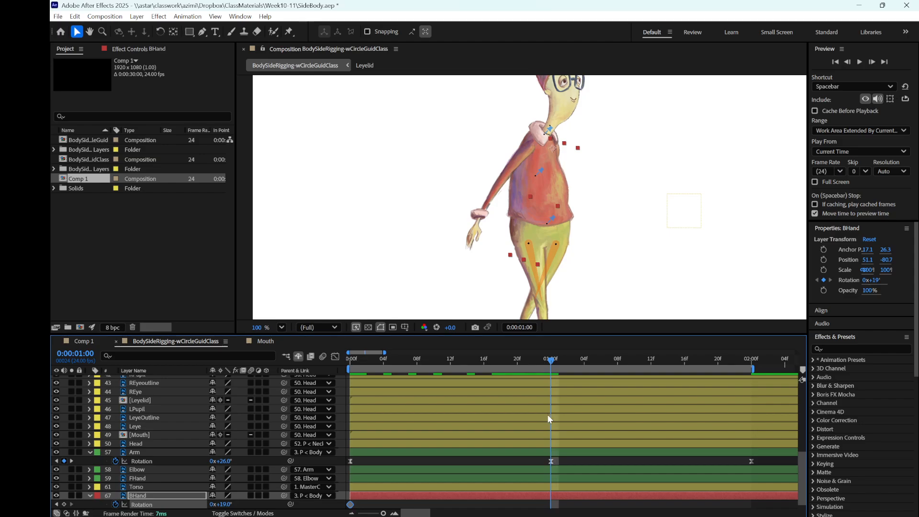
{"action": "left_click_drag", "start_coordinate": [216, 506], "coordinate": [208, 513]}
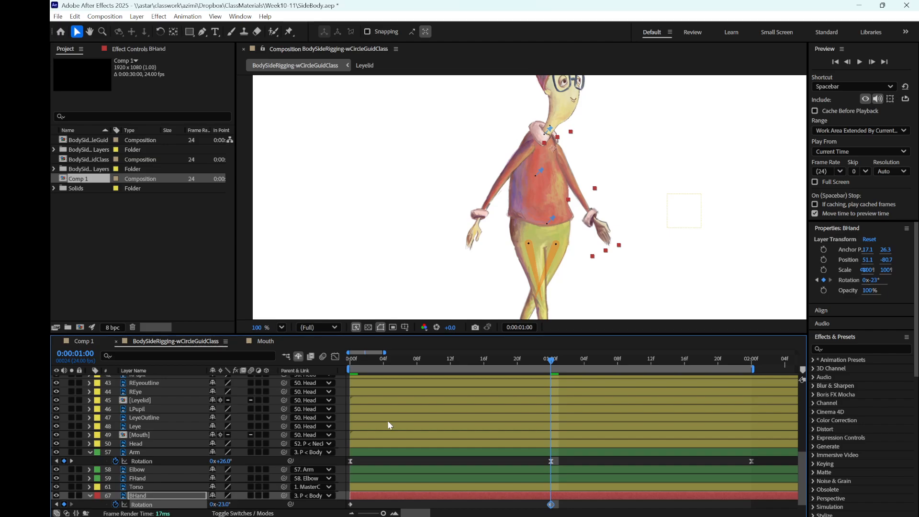
{"action": "scroll", "coordinate": [469, 478], "scroll_direction": "down", "scroll_amount": 1}
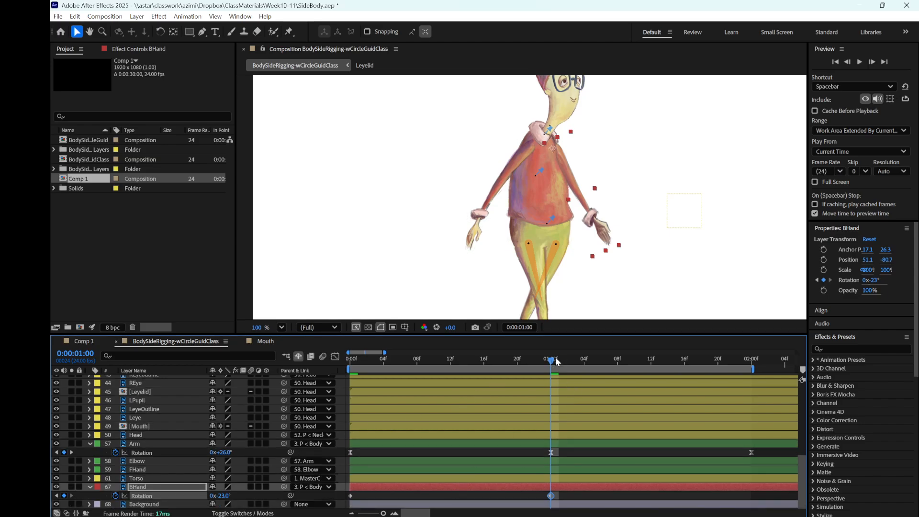
{"action": "left_click_drag", "start_coordinate": [556, 361], "coordinate": [752, 394]}
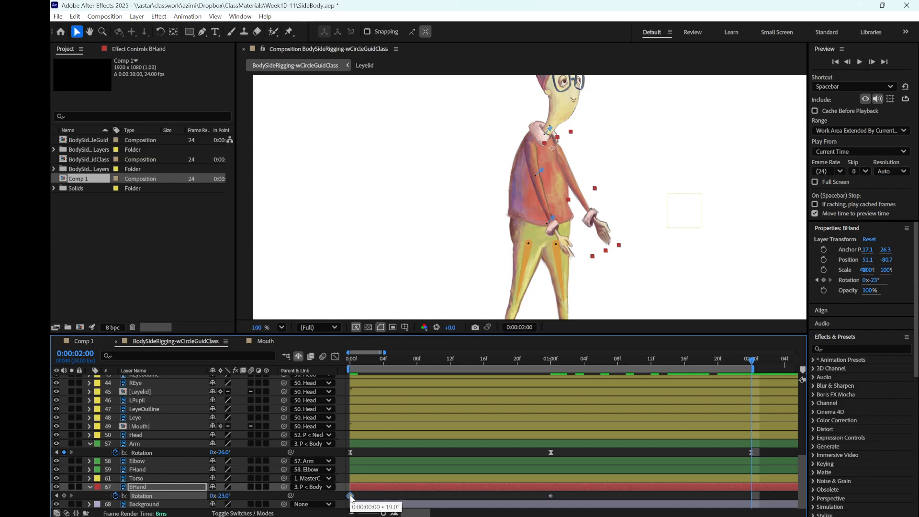
{"action": "key", "text": "ctrl+v"}
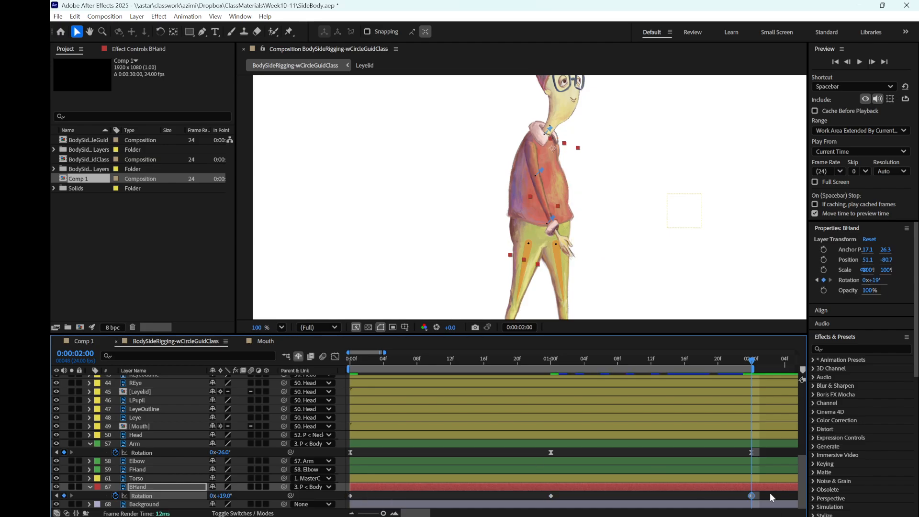
- Apply Easy Ease to all three BHand Rotation keyframes
{"action": "left_click_drag", "start_coordinate": [770, 494], "coordinate": [322, 500]}
{"action": "right_click", "coordinate": [350, 496]}
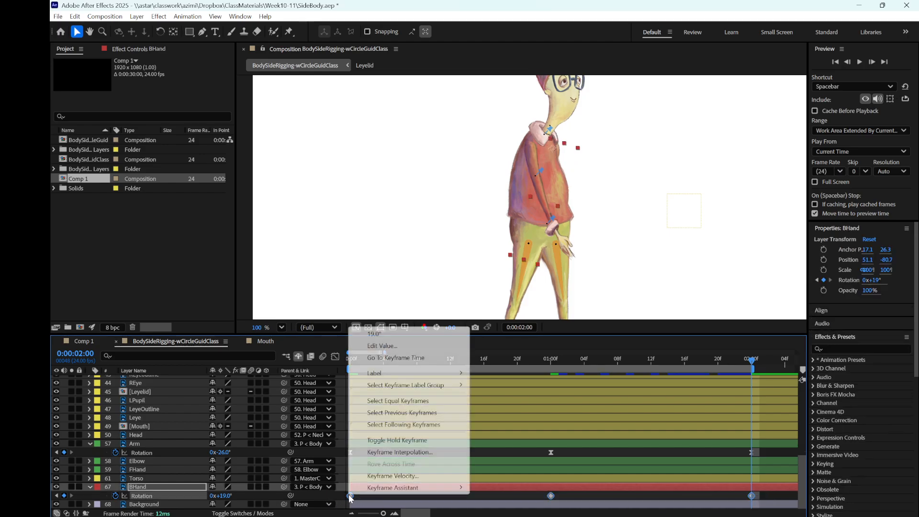
{"action": "mouse_move", "coordinate": [411, 487]}
{"action": "left_click", "coordinate": [507, 369]}
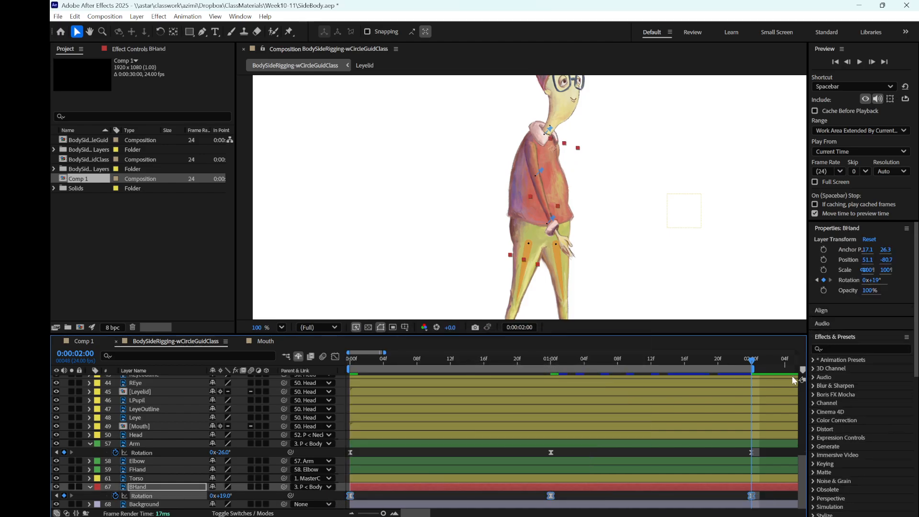
- Preview both arms swinging from the first frame and enlarge the composition view to show more of the body
{"action": "left_click_drag", "start_coordinate": [753, 364], "coordinate": [301, 434]}
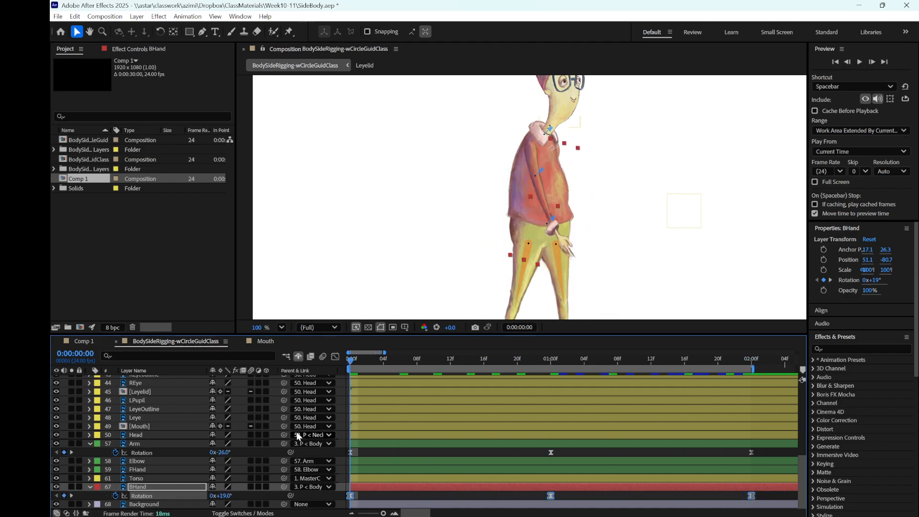
{"action": "key", "text": "space"}
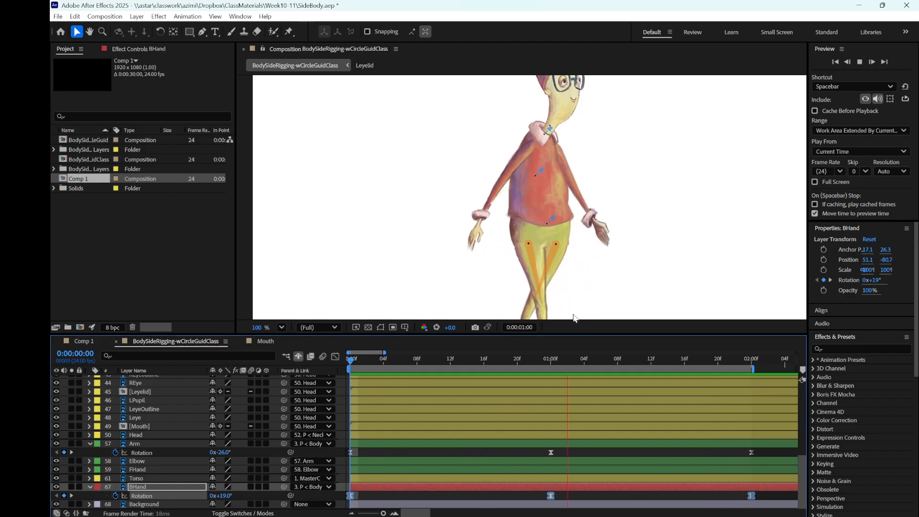
{"action": "left_click_drag", "start_coordinate": [568, 332], "coordinate": [569, 376]}
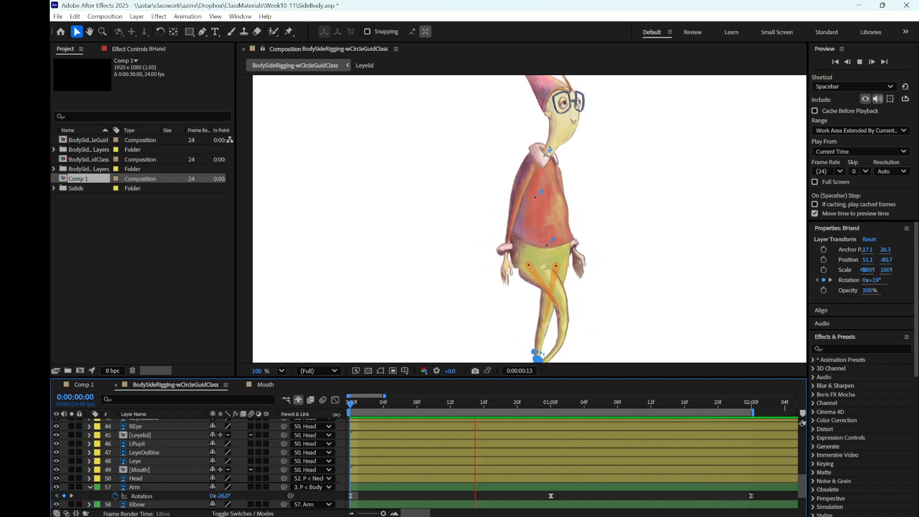
{"action": "scroll", "coordinate": [162, 431], "scroll_direction": "down", "scroll_amount": 3}
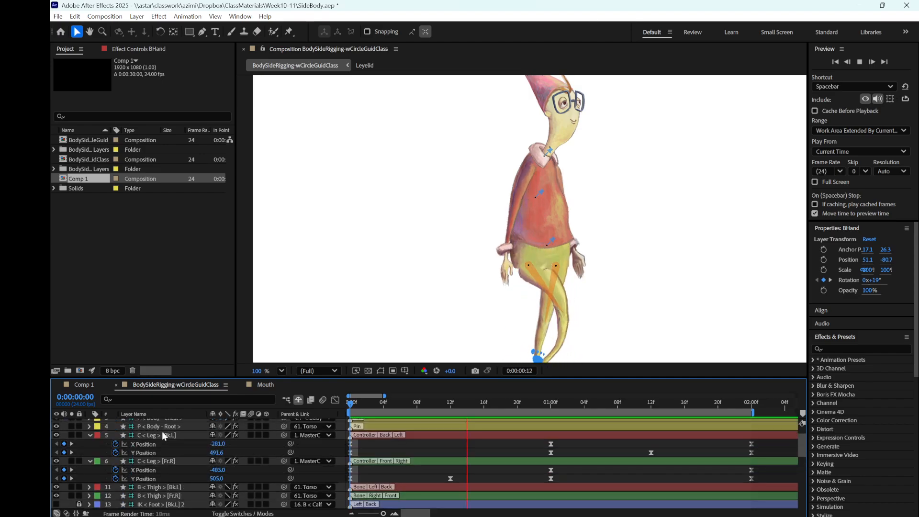
- Select the Torso layer, examine the poses at the first frame and 0:00:01:00, and preview the walk with the feet in view
{"action": "left_click", "coordinate": [143, 479]}
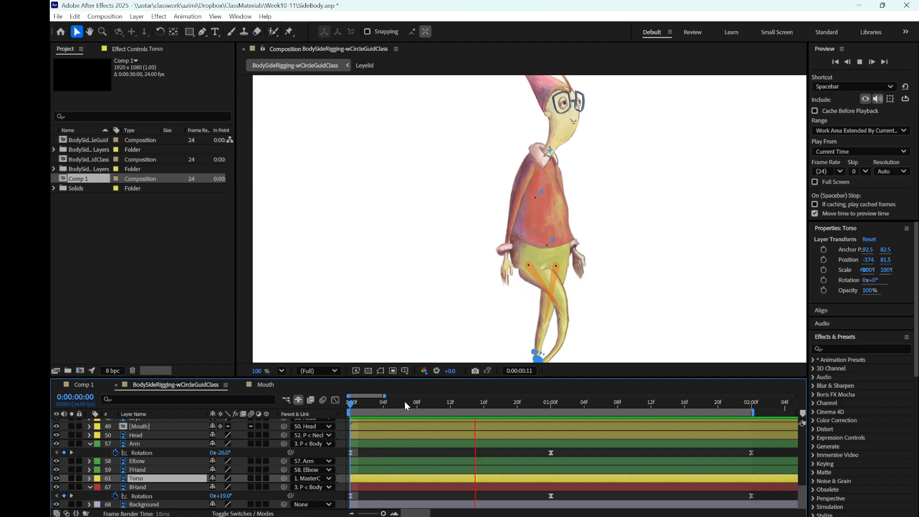
{"action": "left_click", "coordinate": [421, 404]}
{"action": "left_click_drag", "start_coordinate": [421, 404], "coordinate": [324, 414]}
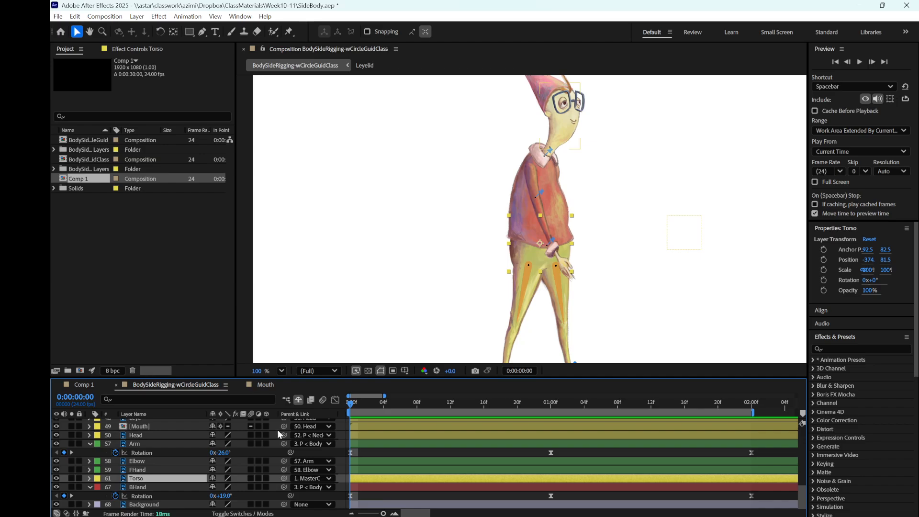
{"action": "left_click_drag", "start_coordinate": [349, 407], "coordinate": [545, 446]}
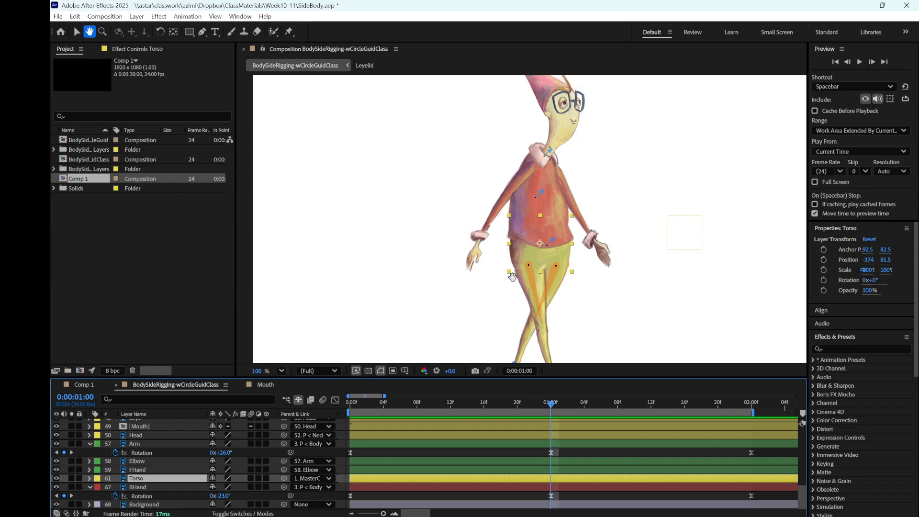
{"action": "left_click_drag", "start_coordinate": [512, 277], "coordinate": [511, 217]}
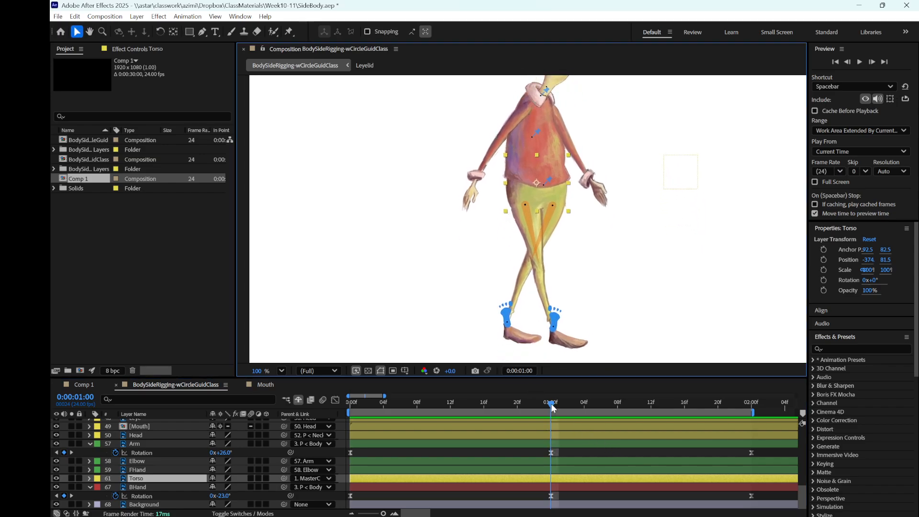
{"action": "key", "text": "space"}
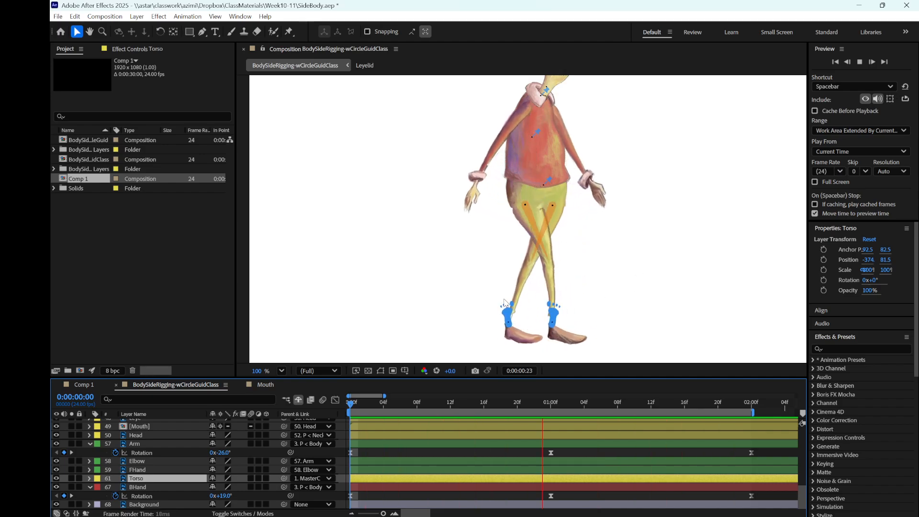
{"action": "key", "text": "space"}
{"action": "left_click_drag", "start_coordinate": [651, 407], "coordinate": [349, 423]}
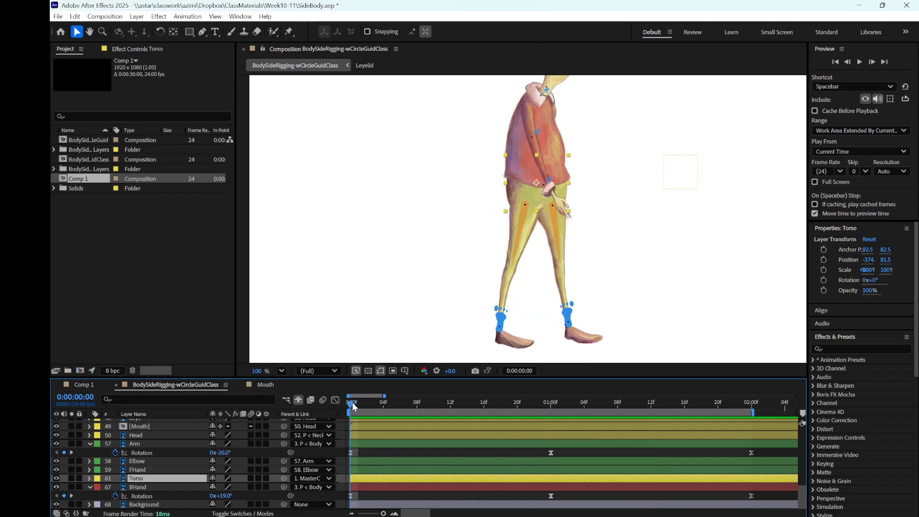
- Reveal the Torso layer's Position at the first frame and separate its dimensions into X and Y
{"action": "left_click_drag", "start_coordinate": [353, 407], "coordinate": [300, 403]}
{"action": "key", "text": "p"}
{"action": "right_click", "coordinate": [161, 488]}
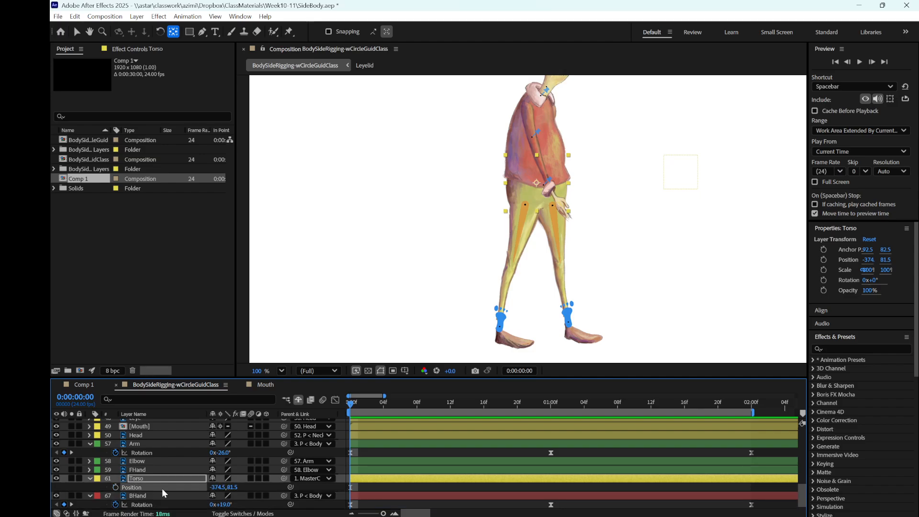
{"action": "left_click", "coordinate": [209, 356]}
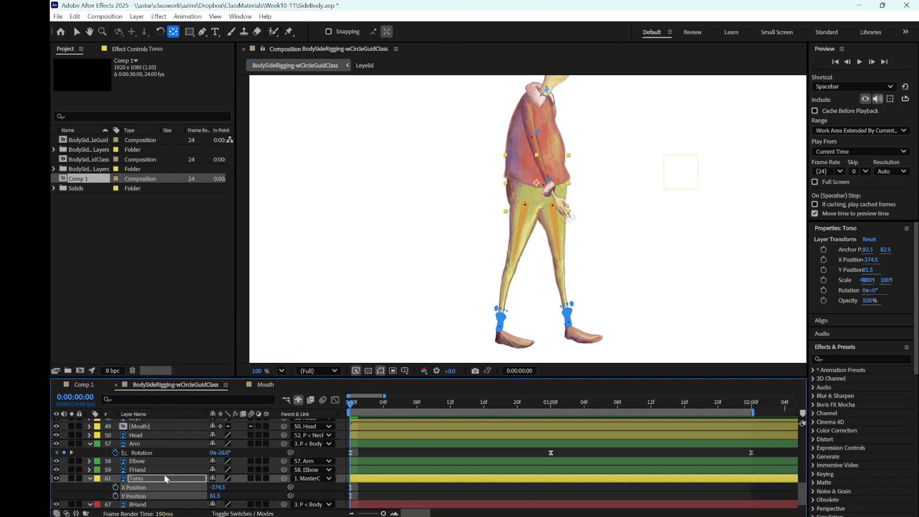
- Lower the torso by setting its Y Position to 103.5, and preview how the knees bend during the walk
{"action": "left_click", "coordinate": [177, 497]}
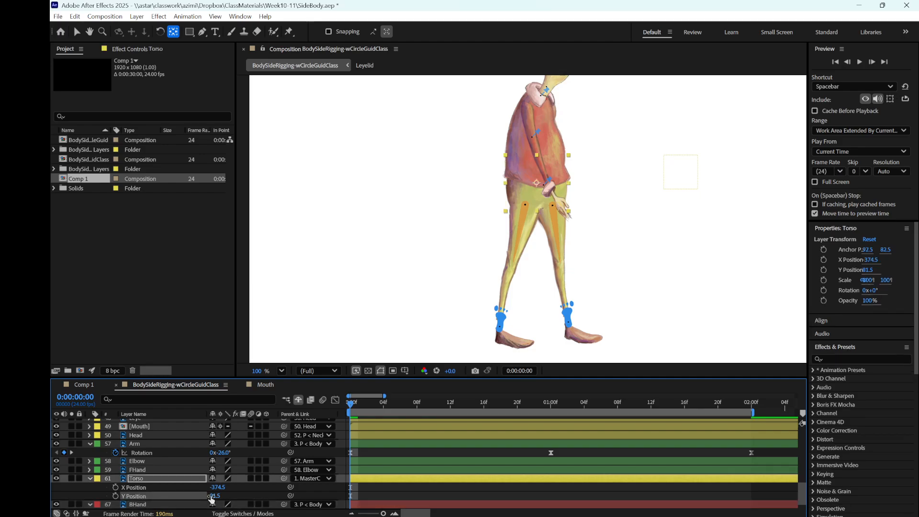
{"action": "left_click_drag", "start_coordinate": [208, 496], "coordinate": [223, 498]}
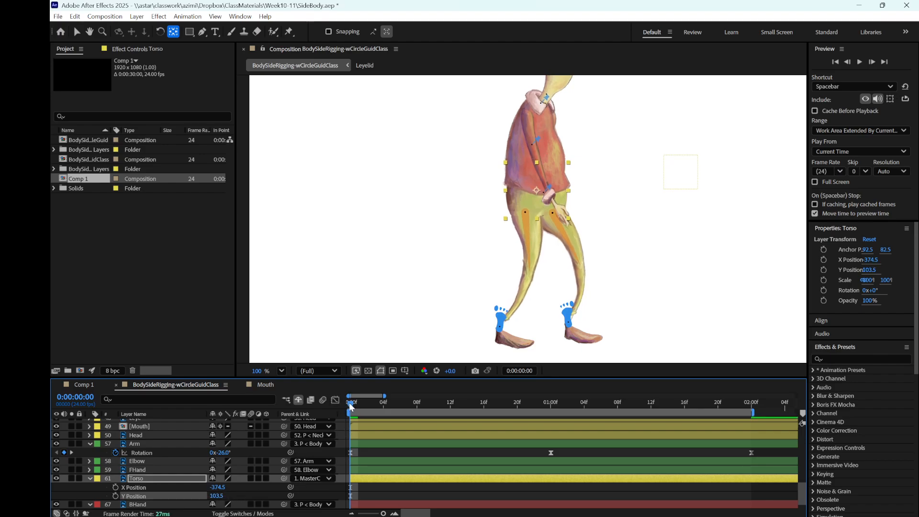
{"action": "key", "text": "space"}
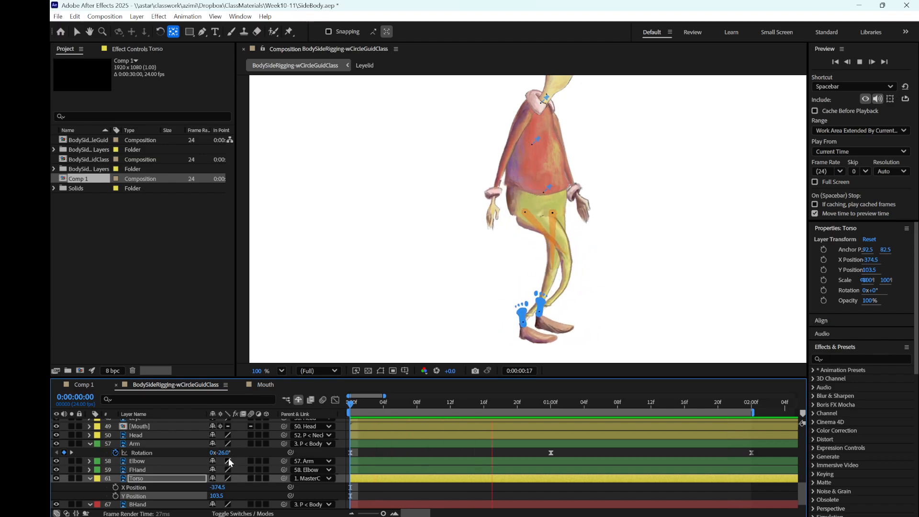
{"action": "key", "text": "space"}
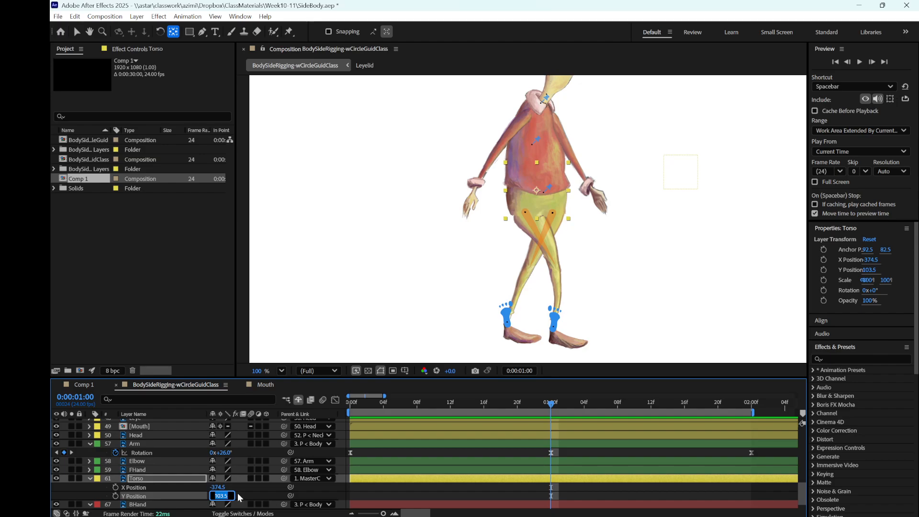
- Set the Torso layer's Y Position to 110.5 and return to the first frame
{"action": "left_click", "coordinate": [237, 497]}
{"action": "left_click_drag", "start_coordinate": [225, 495], "coordinate": [226, 494]}
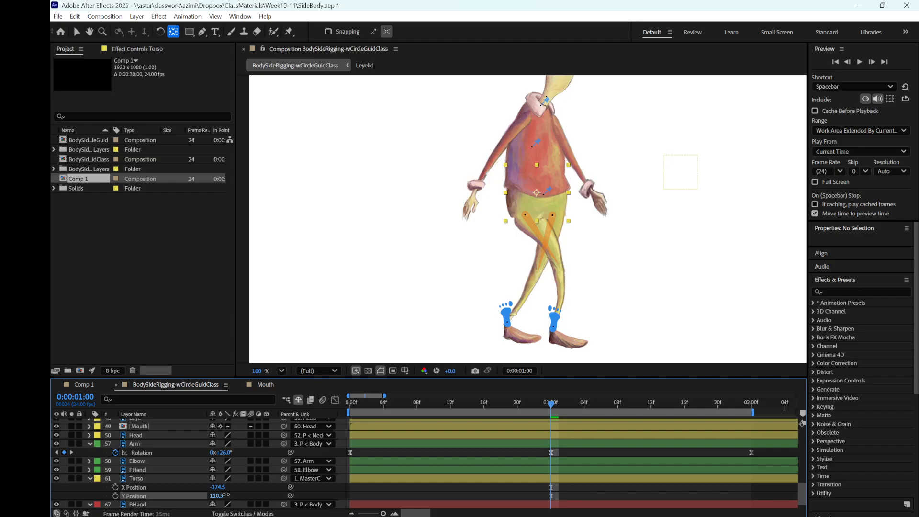
{"action": "left_click_drag", "start_coordinate": [550, 407], "coordinate": [348, 412]}
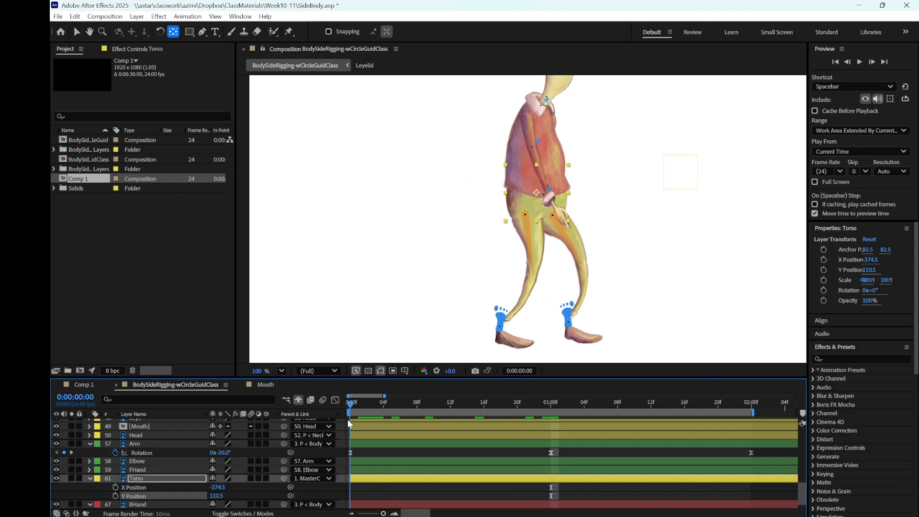
- Preview the walk, set the Torso layer's Y Position to 105.5, and preview the walk again from the first frame
{"action": "key", "text": "space"}
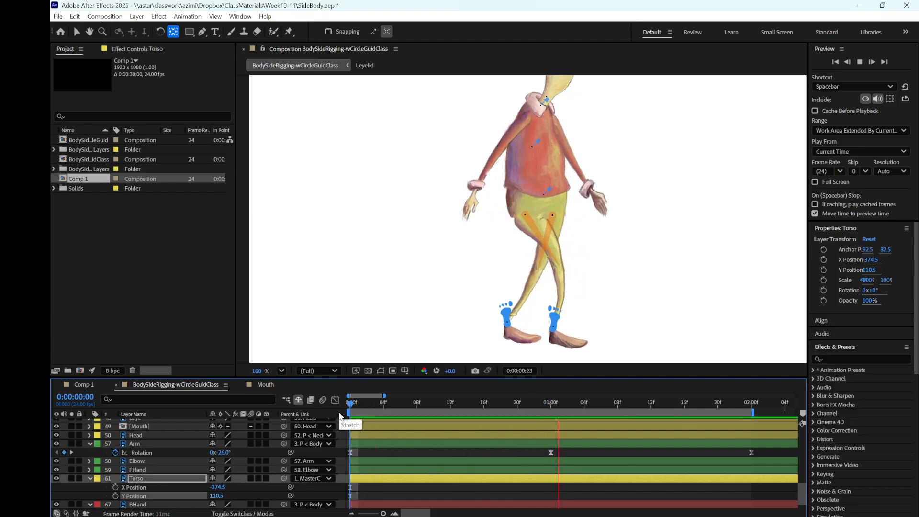
{"action": "key", "text": "space"}
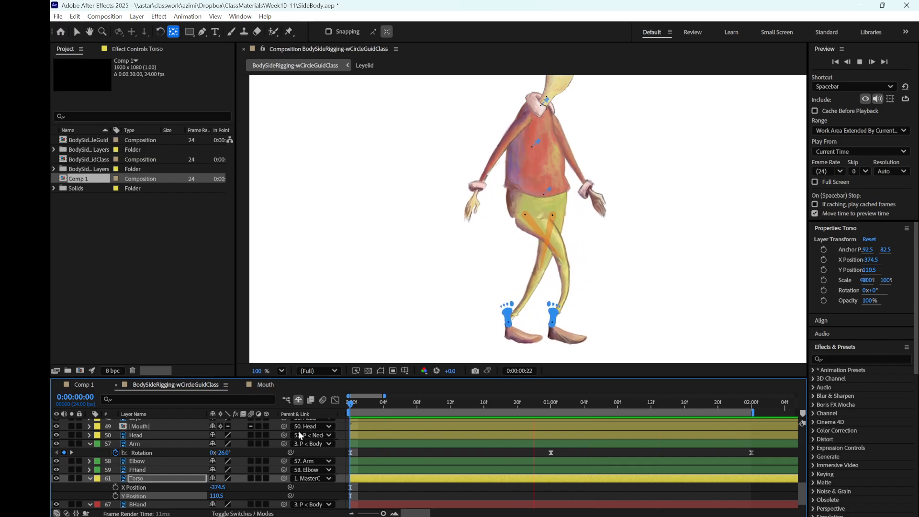
{"action": "left_click_drag", "start_coordinate": [217, 495], "coordinate": [217, 495]}
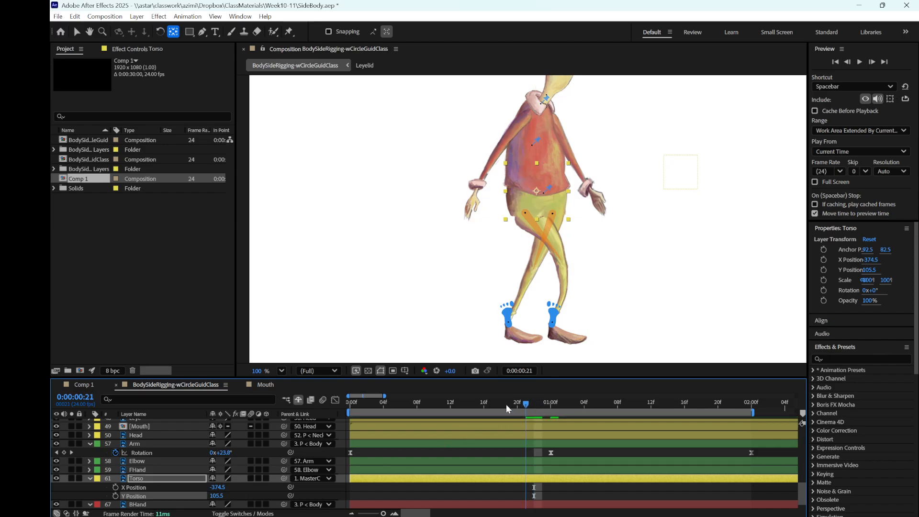
{"action": "key", "text": "space"}
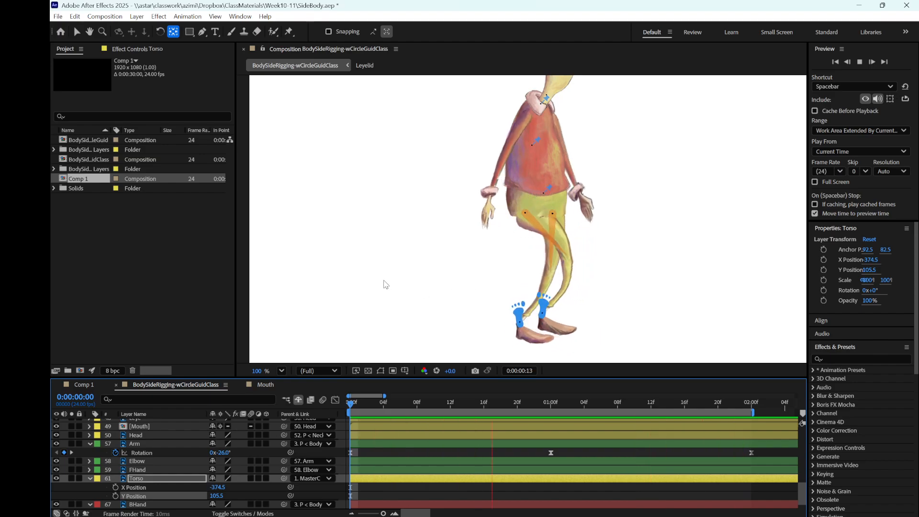
{"action": "key", "text": "space"}
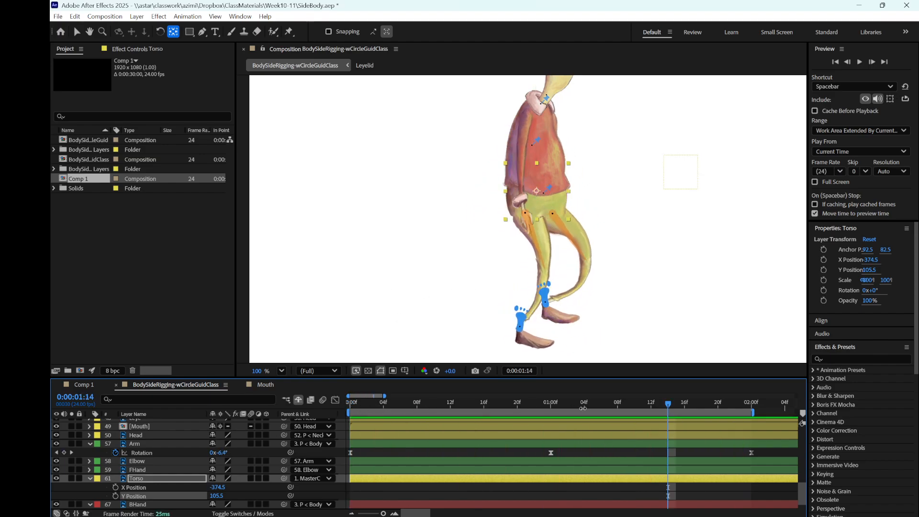
- Set the X Position of the back left leg controller, C < Leg > [Bk.L], to -456 at 0:00:01:00 and preview the walk
{"action": "left_click_drag", "start_coordinate": [661, 401], "coordinate": [550, 416]}
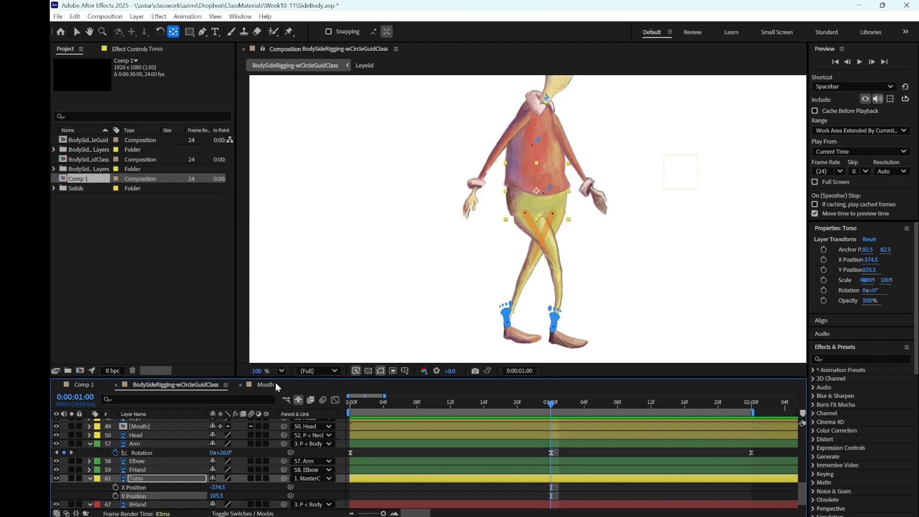
{"action": "scroll", "coordinate": [203, 459], "scroll_direction": "up", "scroll_amount": 10}
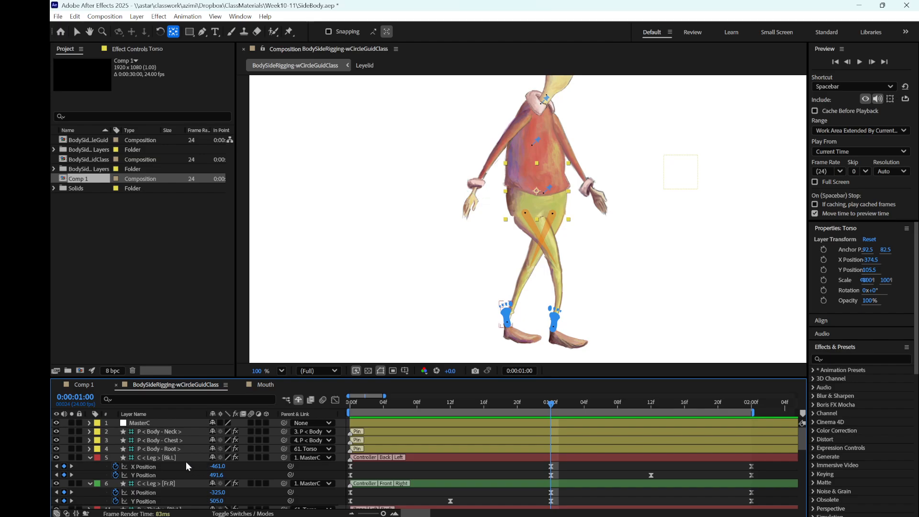
{"action": "left_click", "coordinate": [185, 459]}
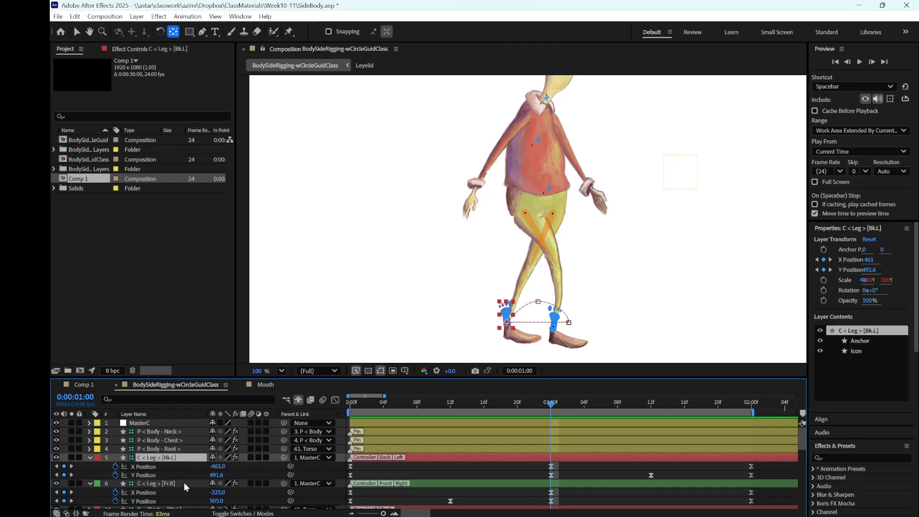
{"action": "left_click_drag", "start_coordinate": [216, 467], "coordinate": [219, 467]}
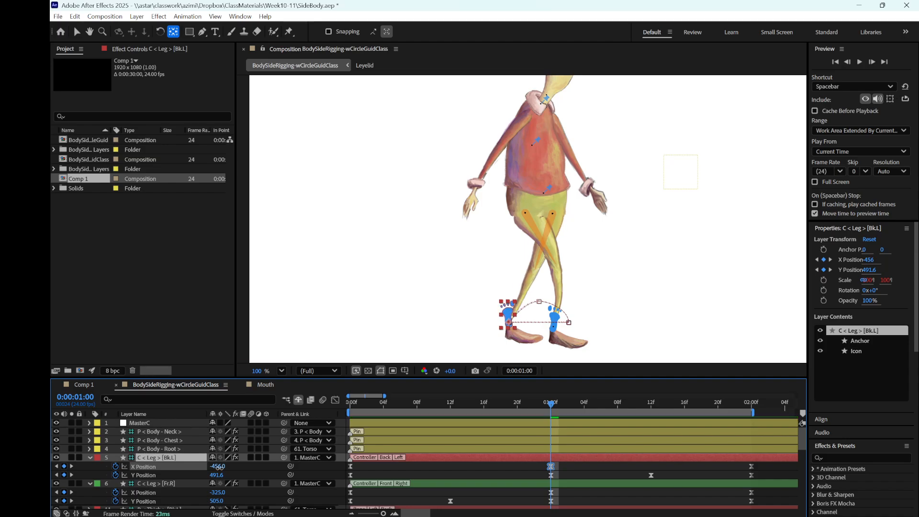
{"action": "key", "text": "space"}
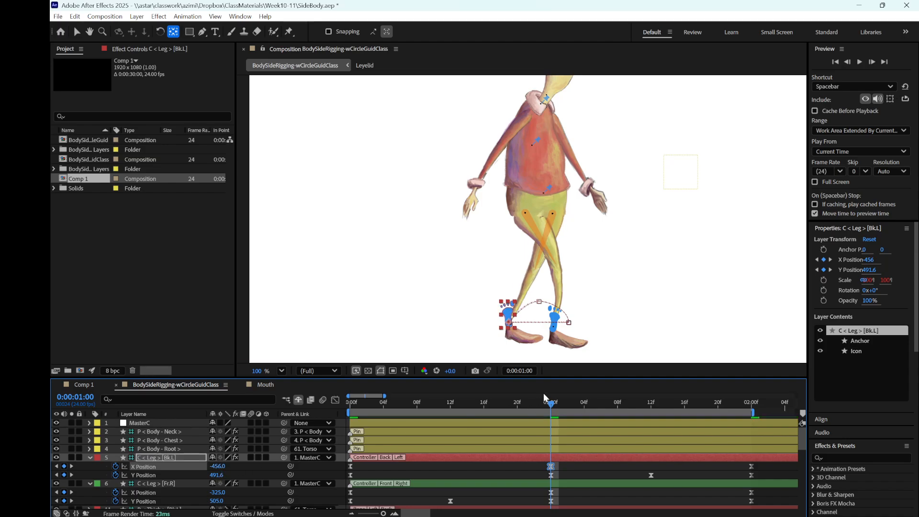
{"action": "key", "text": "space"}
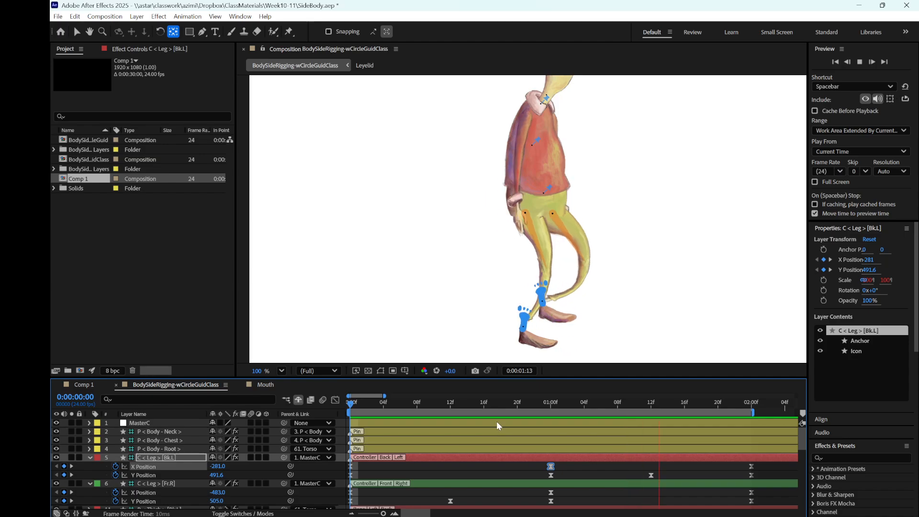
{"action": "key", "text": "space"}
- Compare the pose at 0:00:01:00, readjust the back left leg controller's X Position to -456 there, and replay the walk
{"action": "scroll", "coordinate": [496, 426], "scroll_direction": "down", "scroll_amount": 10}
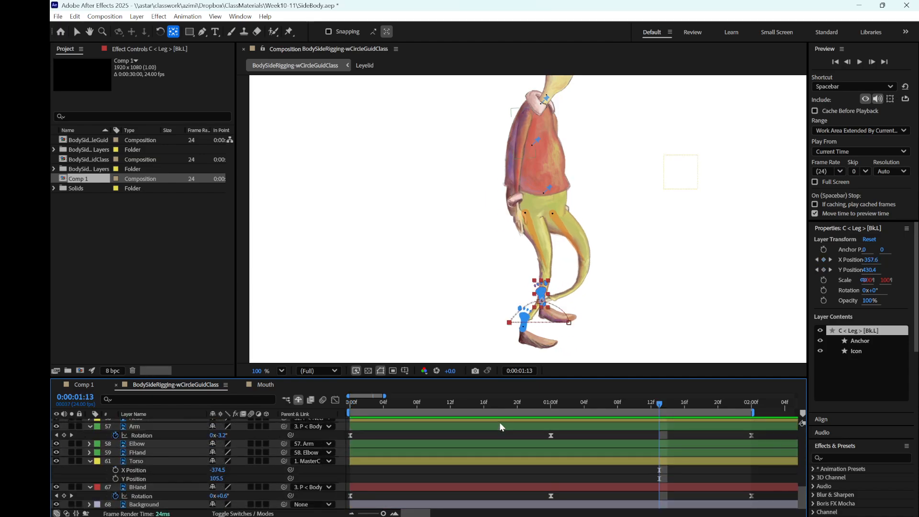
{"action": "left_click", "coordinate": [162, 462]}
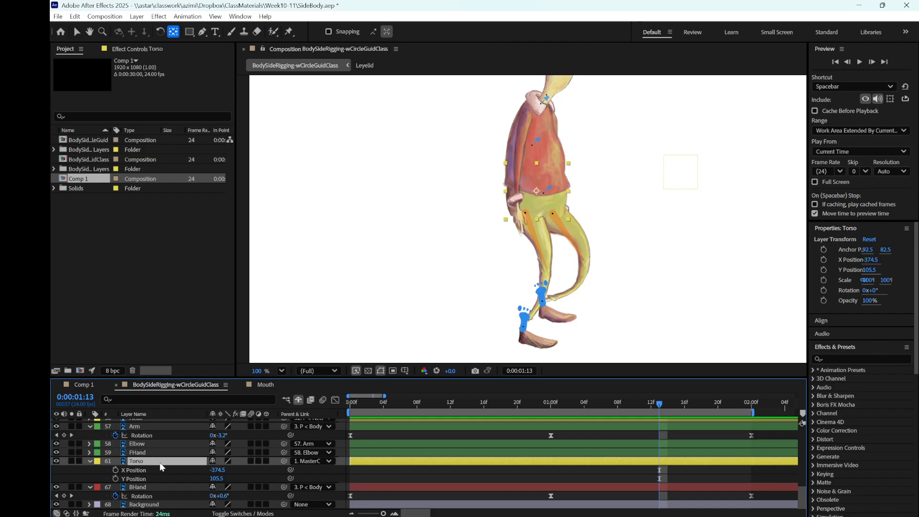
{"action": "left_click_drag", "start_coordinate": [659, 406], "coordinate": [548, 417]}
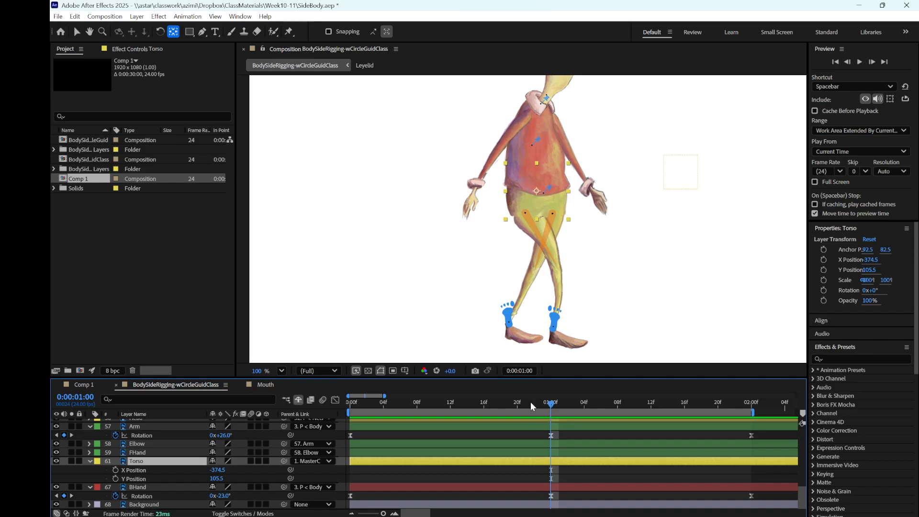
{"action": "scroll", "coordinate": [521, 452], "scroll_direction": "up", "scroll_amount": 15}
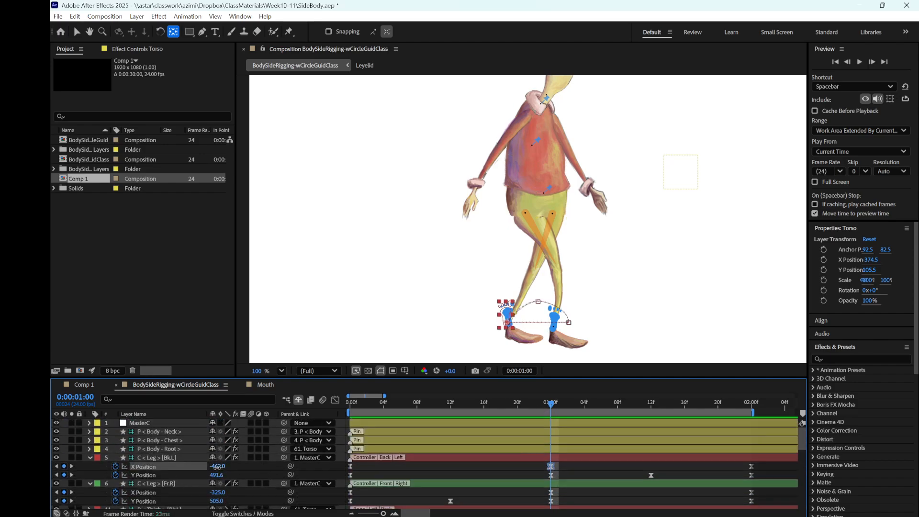
{"action": "left_click_drag", "start_coordinate": [216, 468], "coordinate": [218, 467]}
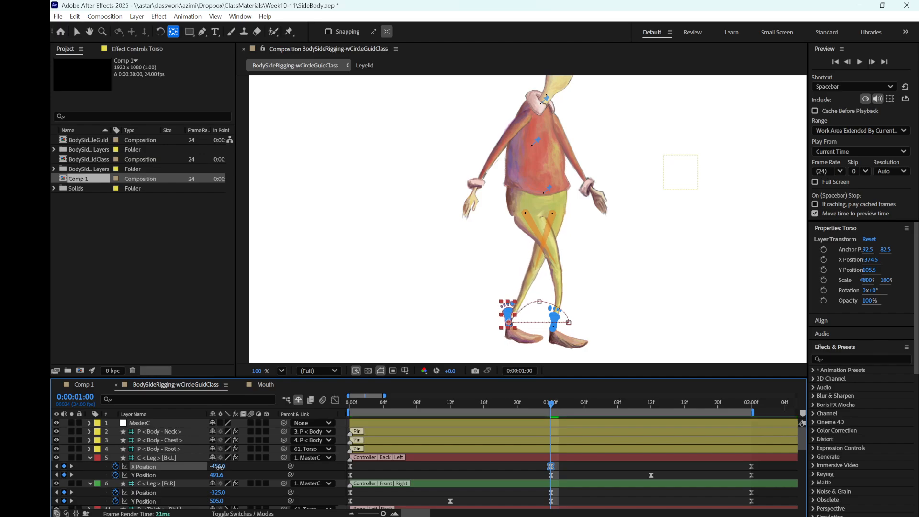
{"action": "key", "text": "space"}
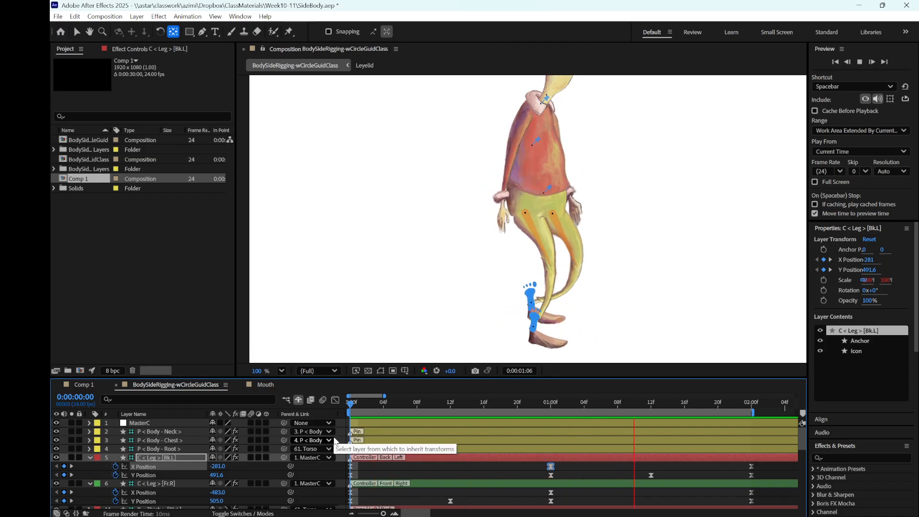
{"action": "key", "text": "space"}
- Set the Torso layer's Y Position to 84.5 at 0:00:00:12 and start keyframing that property there
{"action": "left_click_drag", "start_coordinate": [549, 404], "coordinate": [552, 448]}
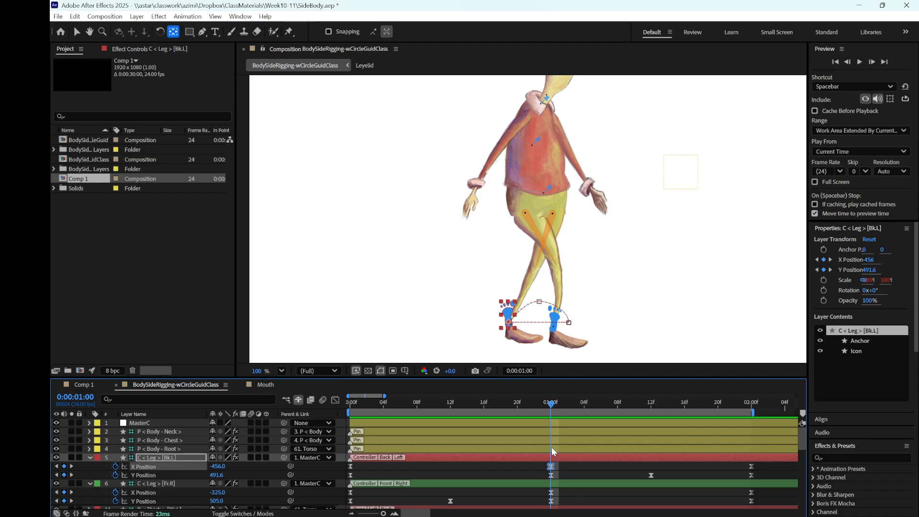
{"action": "left_click_drag", "start_coordinate": [553, 451], "coordinate": [652, 469]}
{"action": "mouse_move", "coordinate": [551, 487]}
{"action": "left_mouse_down"}
{"action": "mouse_move", "coordinate": [725, 484]}
{"action": "mouse_move", "coordinate": [567, 487]}
{"action": "left_mouse_up"}
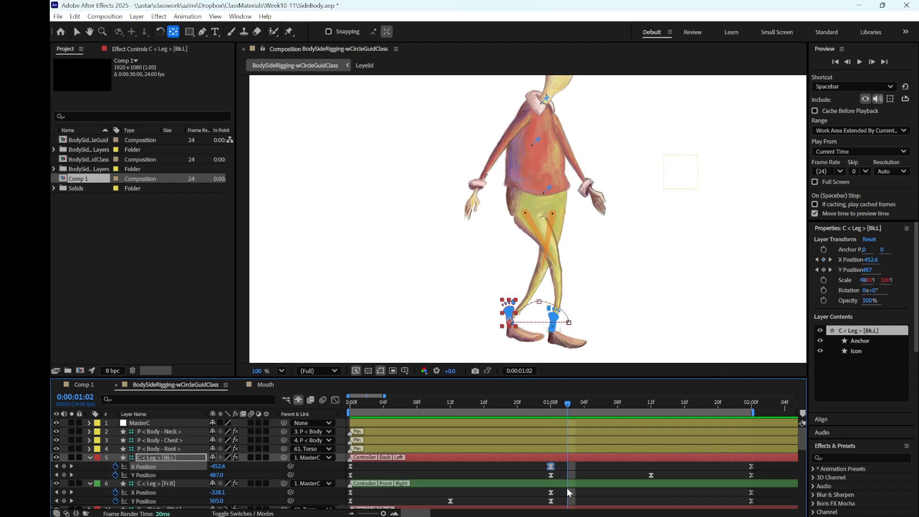
{"action": "scroll", "coordinate": [567, 489], "scroll_direction": "down", "scroll_amount": 15}
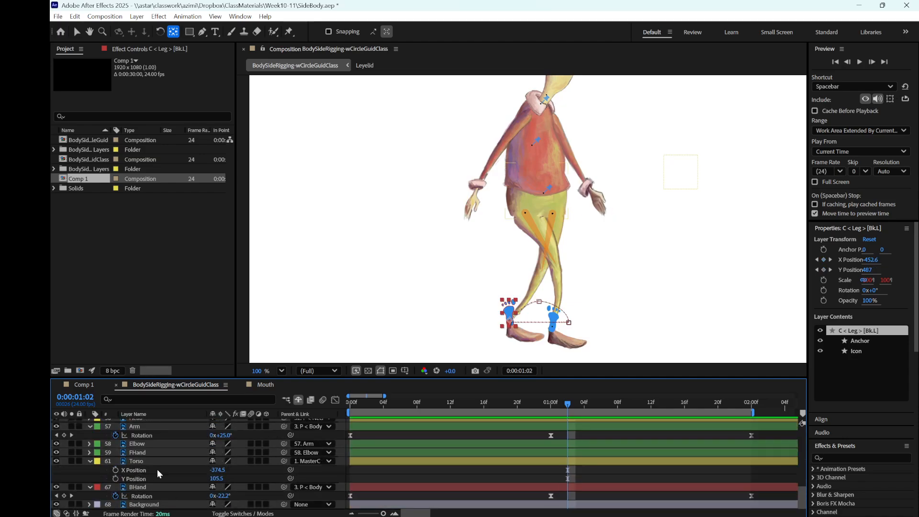
{"action": "left_click", "coordinate": [167, 461]}
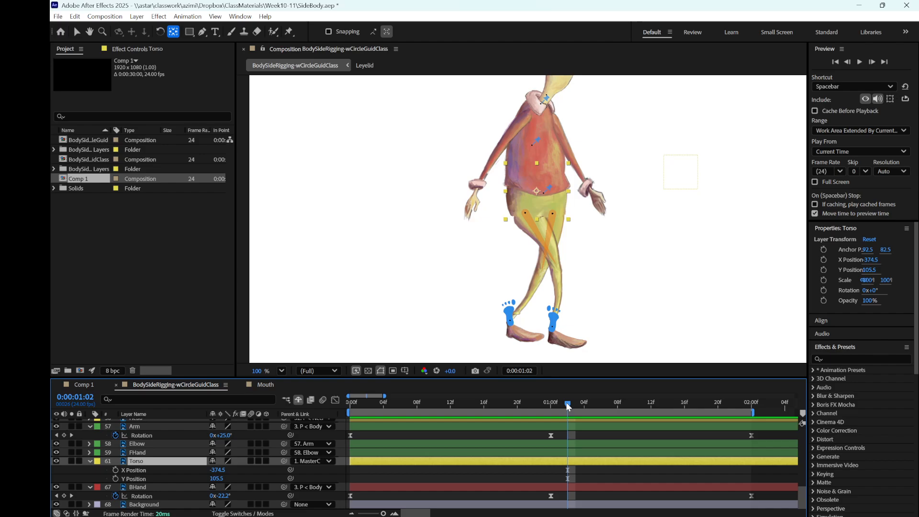
{"action": "left_click", "coordinate": [549, 407]}
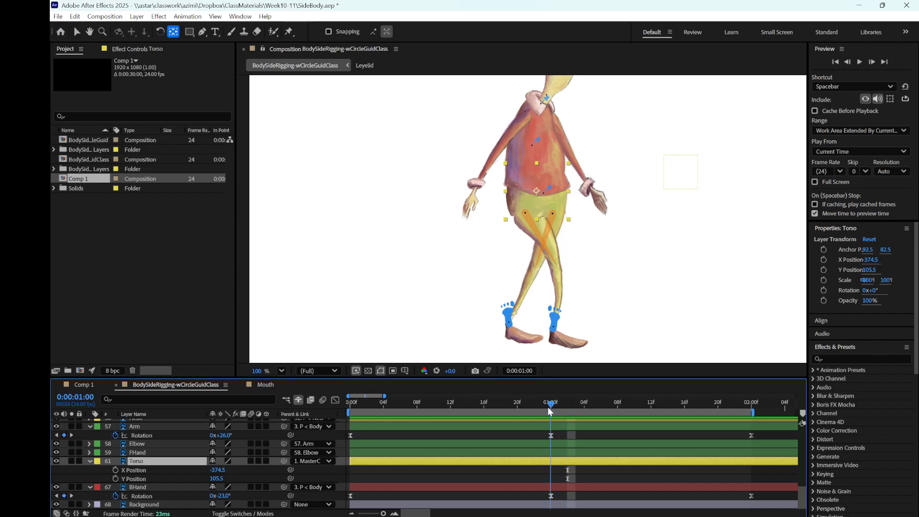
{"action": "left_click_drag", "start_coordinate": [543, 407], "coordinate": [443, 416]}
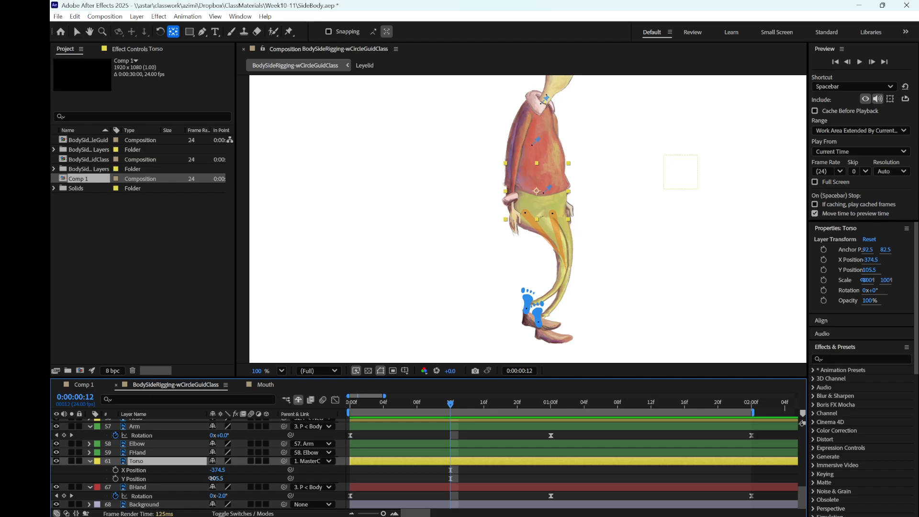
{"action": "left_click_drag", "start_coordinate": [211, 479], "coordinate": [204, 479]}
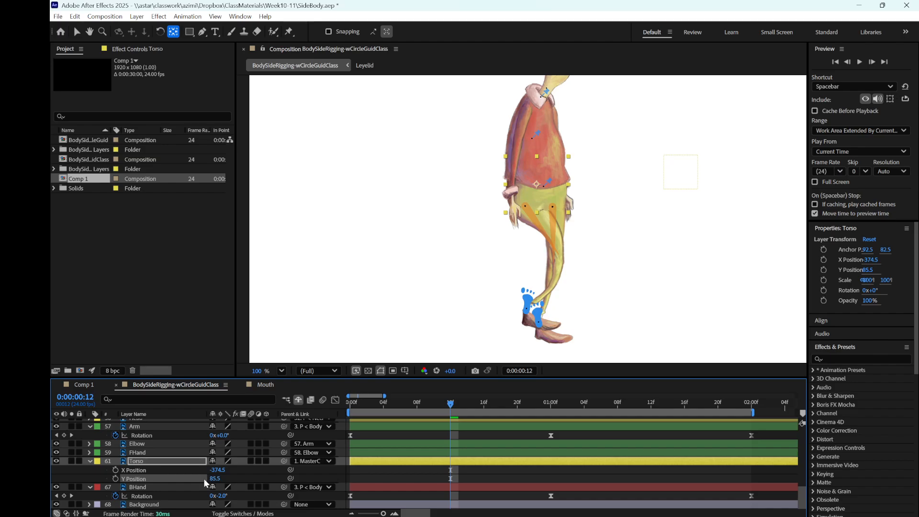
{"action": "left_click_drag", "start_coordinate": [208, 478], "coordinate": [216, 485]}
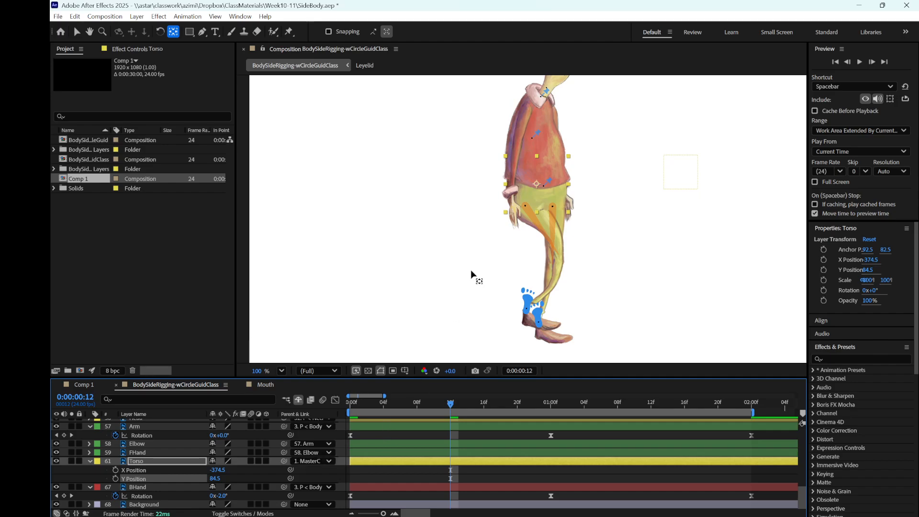
{"action": "left_click", "coordinate": [116, 479]}
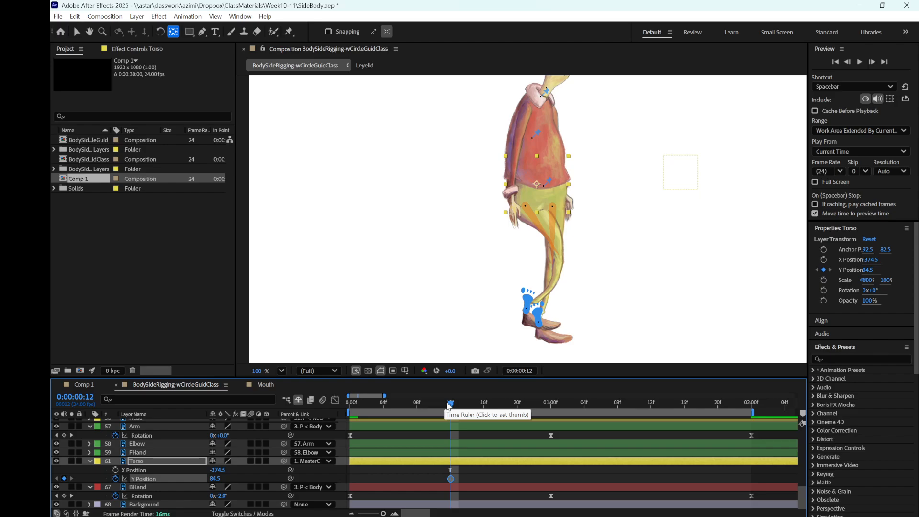
- Add a matching Torso Y Position keyframe of 84.5 at 0:00:01:12
{"action": "left_click", "coordinate": [593, 408]}
{"action": "left_click_drag", "start_coordinate": [602, 423], "coordinate": [653, 429]}
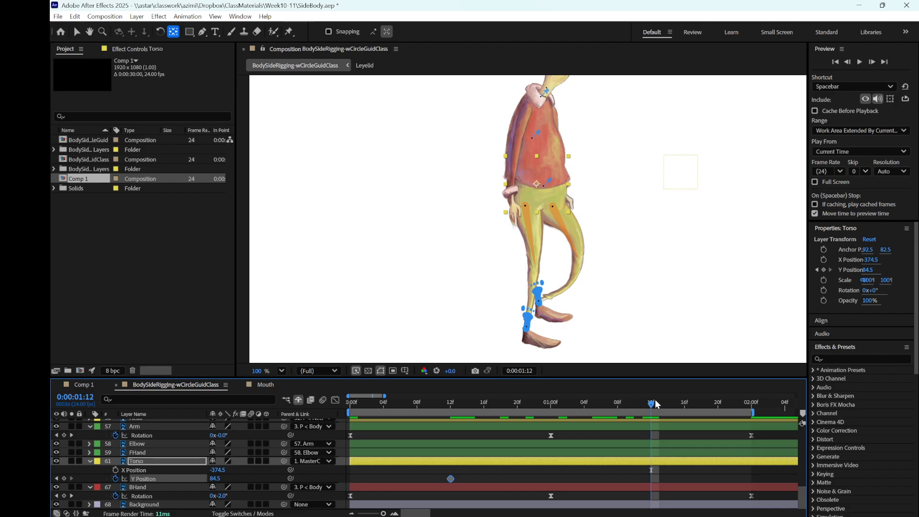
{"action": "left_click", "coordinate": [64, 478]}
- Keyframe the Torso layer's Y Position at 97.5 on the first frame and copy that keyframe
{"action": "left_click_drag", "start_coordinate": [652, 406], "coordinate": [346, 460]}
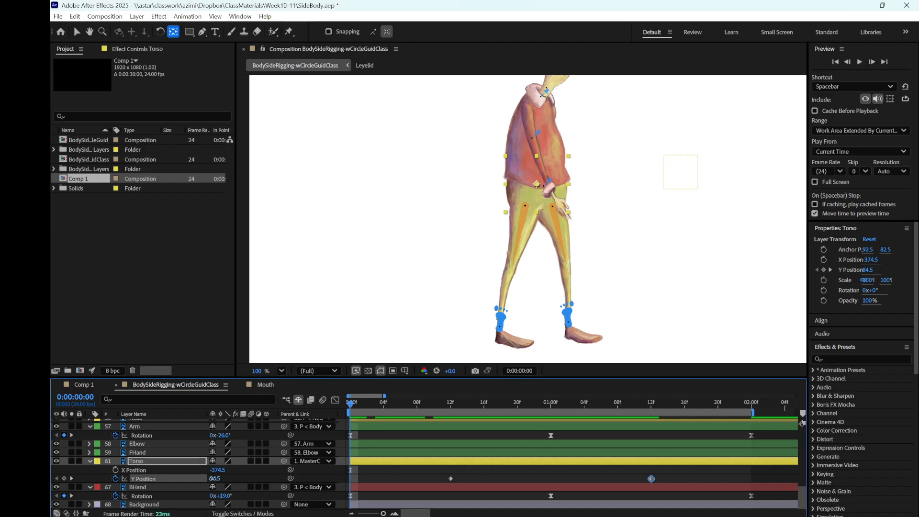
{"action": "left_click_drag", "start_coordinate": [212, 478], "coordinate": [223, 485]}
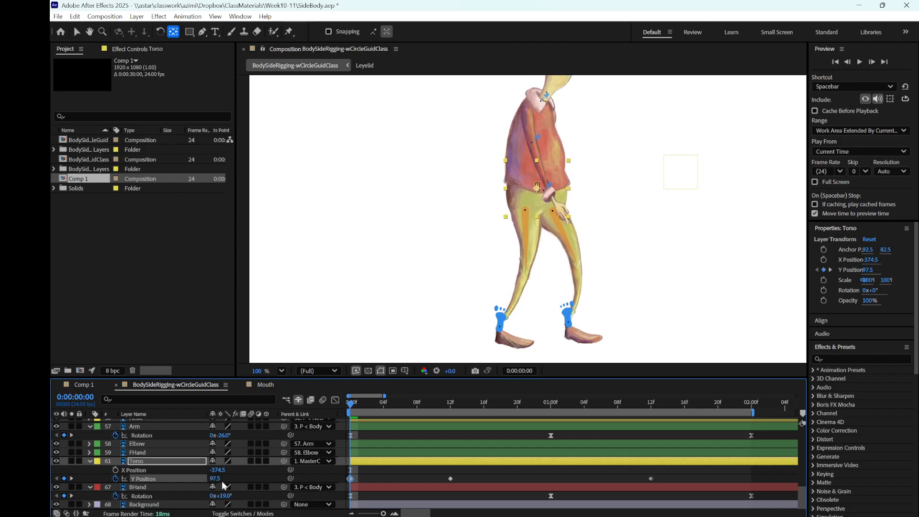
{"action": "left_click", "coordinate": [347, 477]}
{"action": "left_click", "coordinate": [350, 477]}
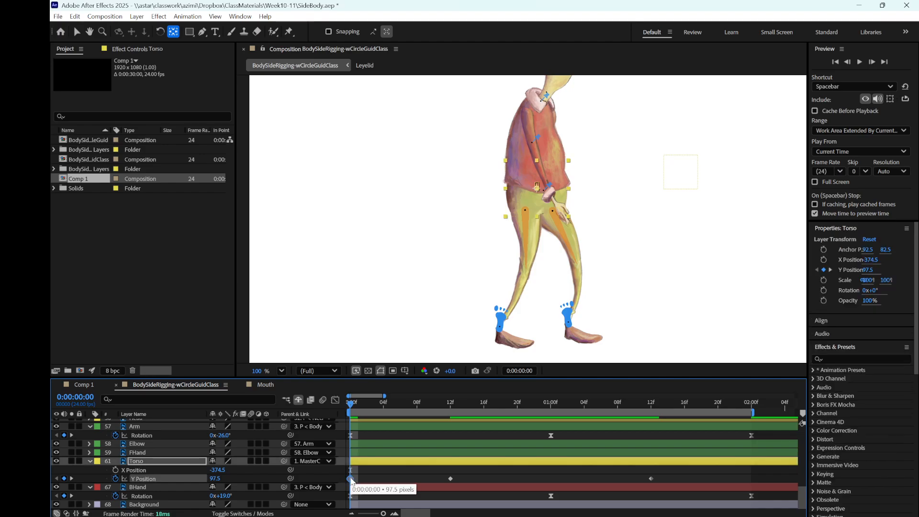
- Paste the copied Torso Y Position keyframe at 0:00:02:00 and 0:00:01:00, and preview the walk from the first frame
{"action": "left_click_drag", "start_coordinate": [355, 405], "coordinate": [751, 481]}
{"action": "left_click", "coordinate": [751, 478]}
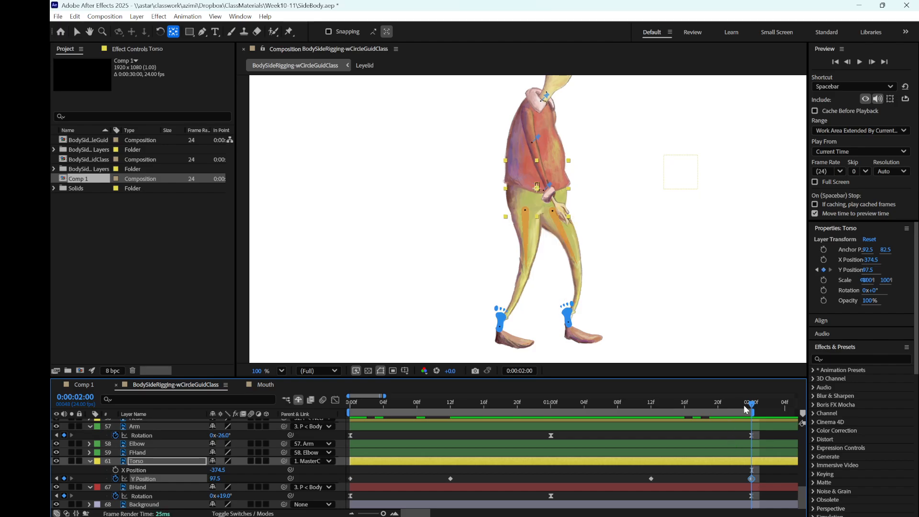
{"action": "left_click_drag", "start_coordinate": [743, 404], "coordinate": [555, 474]}
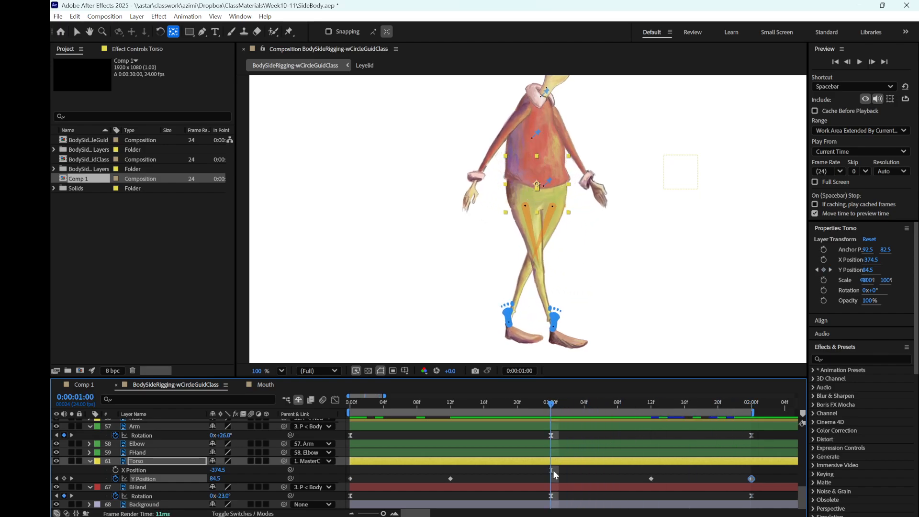
{"action": "key", "text": "ctrl+v"}
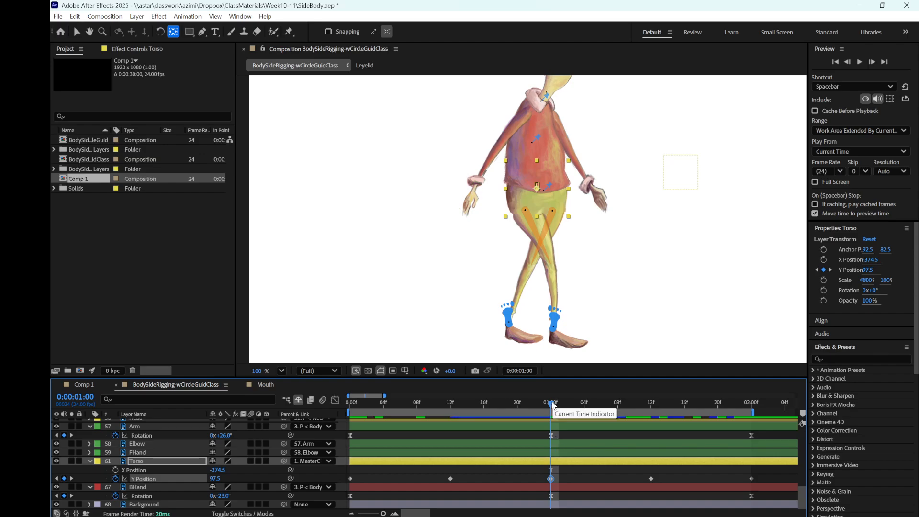
{"action": "left_click_drag", "start_coordinate": [552, 406], "coordinate": [329, 441]}
{"action": "key", "text": "space"}
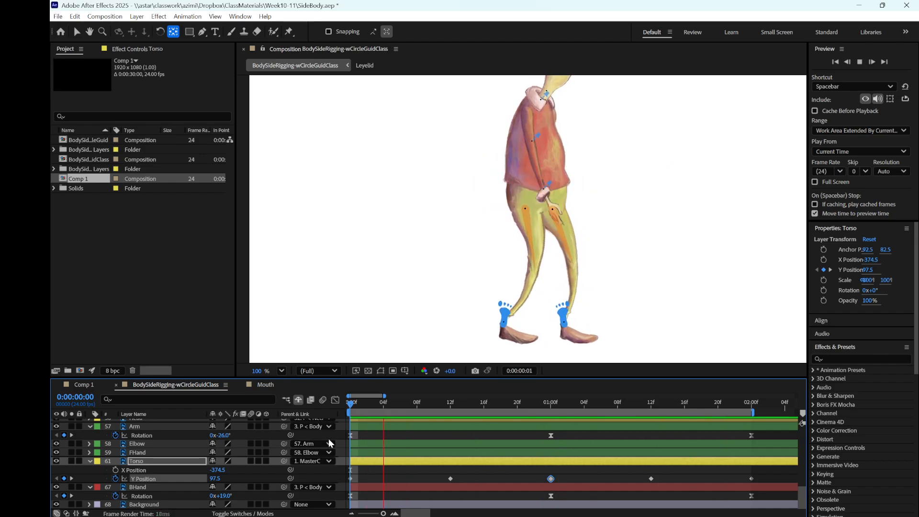
{"action": "left_click", "coordinate": [668, 405]}
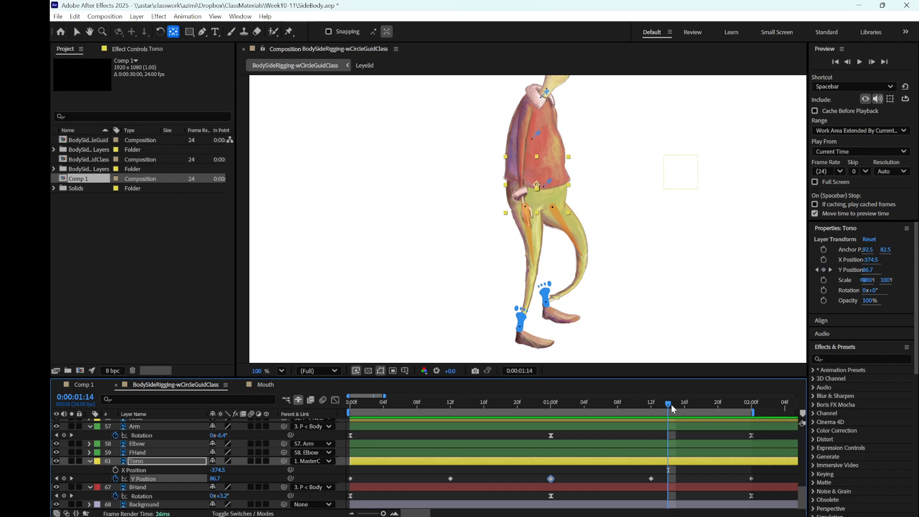
- Set the Torso layer's Y Position keyframe at 0:00:01:00 to 102.5 and copy that keyframe
{"action": "left_click_drag", "start_coordinate": [671, 404], "coordinate": [551, 458]}
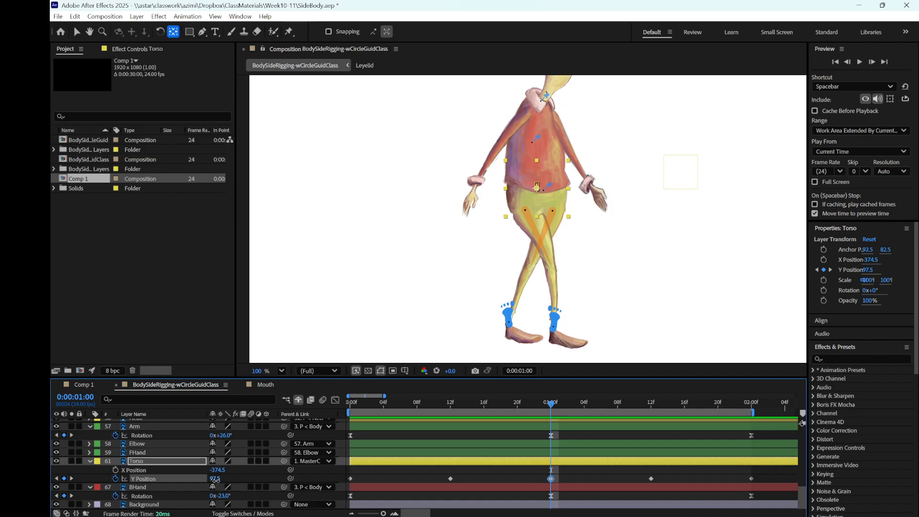
{"action": "left_click_drag", "start_coordinate": [214, 479], "coordinate": [220, 481]}
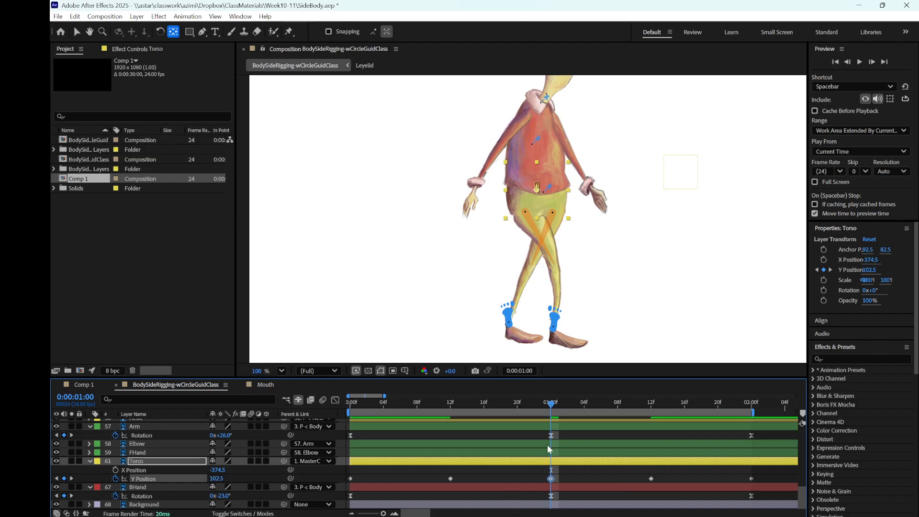
{"action": "mouse_move", "coordinate": [551, 480]}
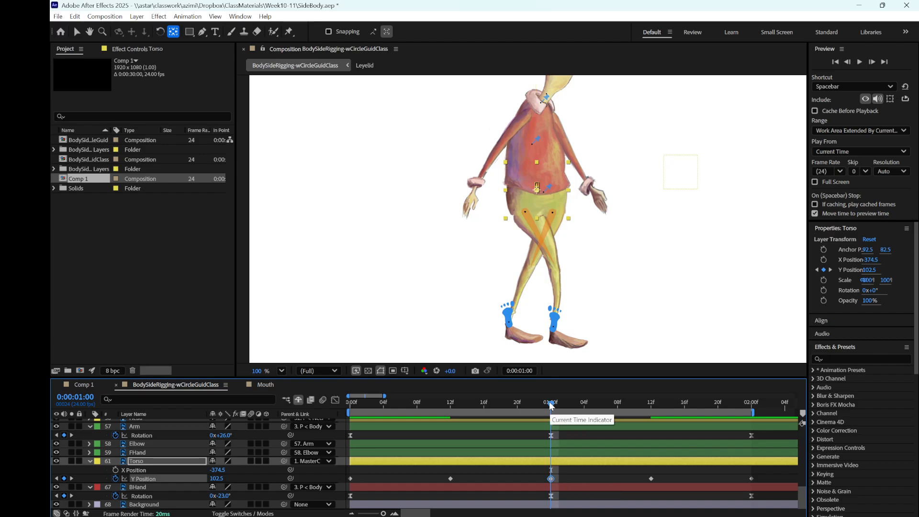
- Paste the copied 102.5 Torso Y Position keyframe at the first frame and at 0:00:02:00, and preview the walk
{"action": "left_click_drag", "start_coordinate": [550, 405], "coordinate": [329, 444]}
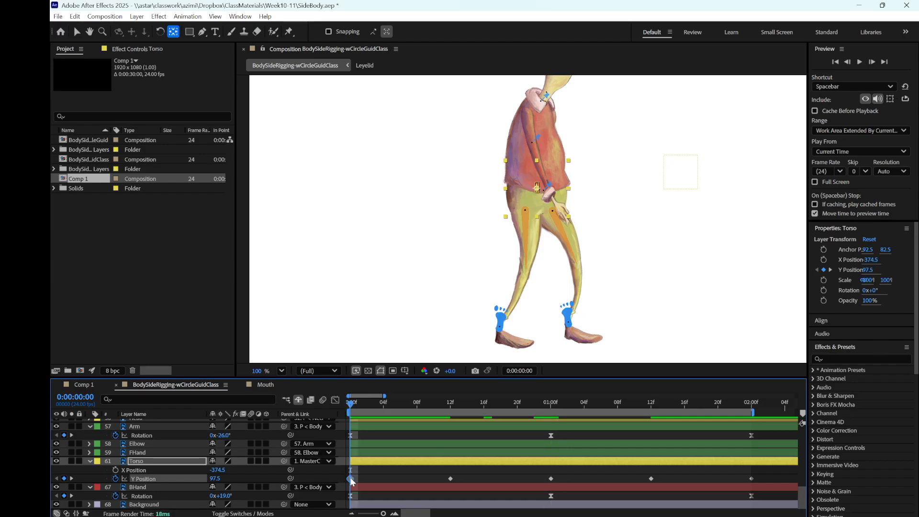
{"action": "left_click_drag", "start_coordinate": [352, 405], "coordinate": [752, 476]}
{"action": "left_click", "coordinate": [751, 478]}
{"action": "mouse_move", "coordinate": [752, 478]}
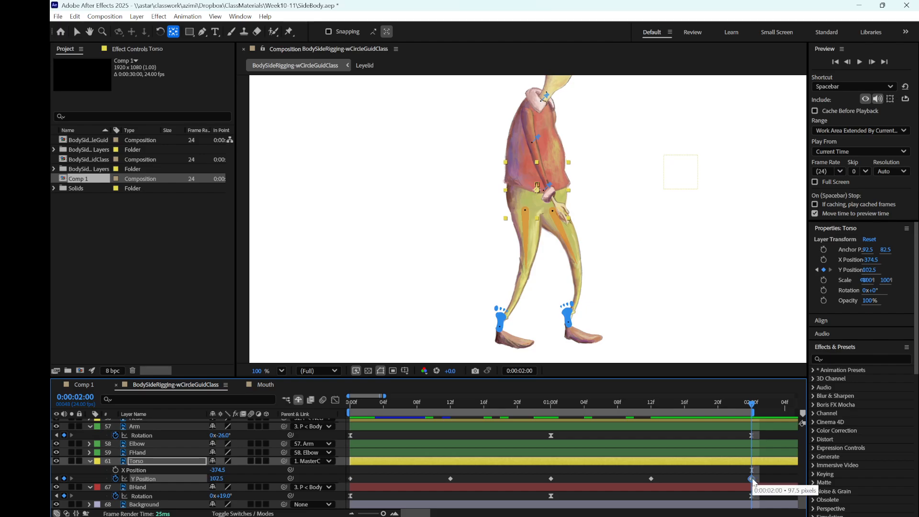
{"action": "left_click_drag", "start_coordinate": [751, 404], "coordinate": [346, 438]}
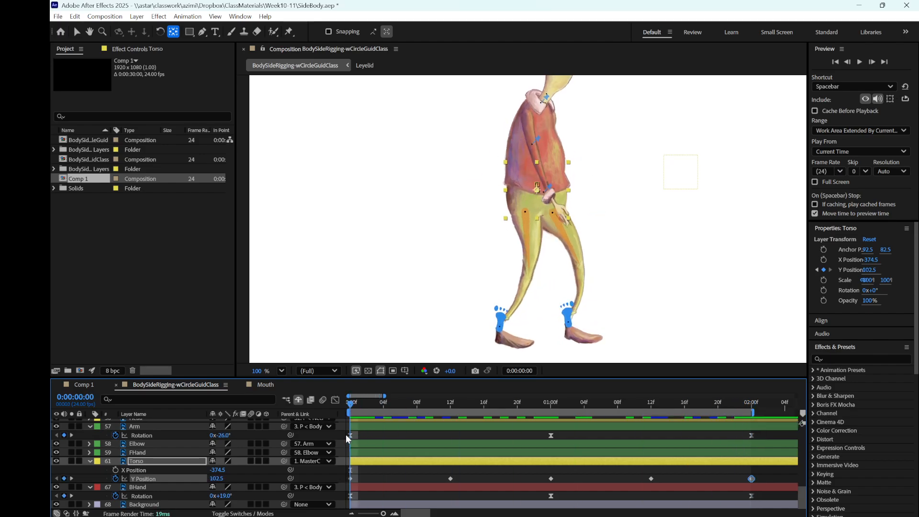
{"action": "key", "text": "space"}
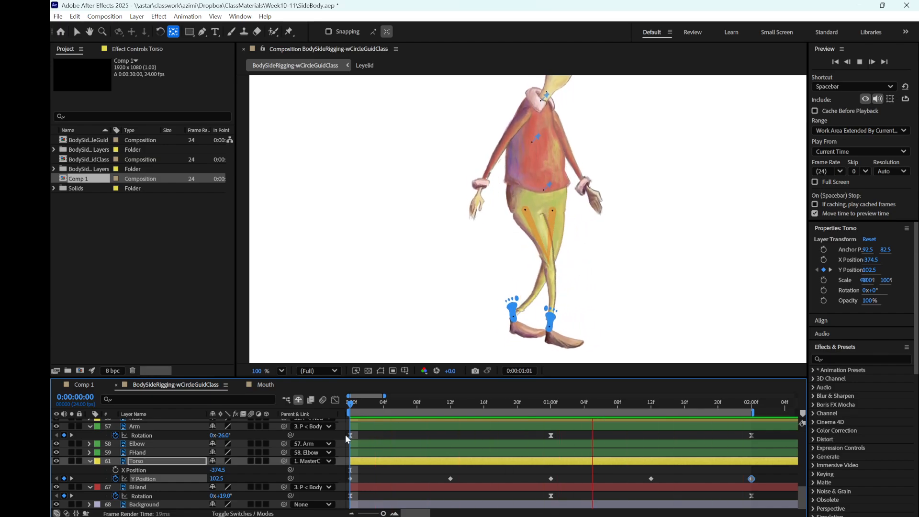
{"action": "key", "text": "space"}
- Apply Easy Ease to all of the Torso layer's Y Position keyframes and preview the walk from the first frame
{"action": "left_click", "coordinate": [759, 477]}
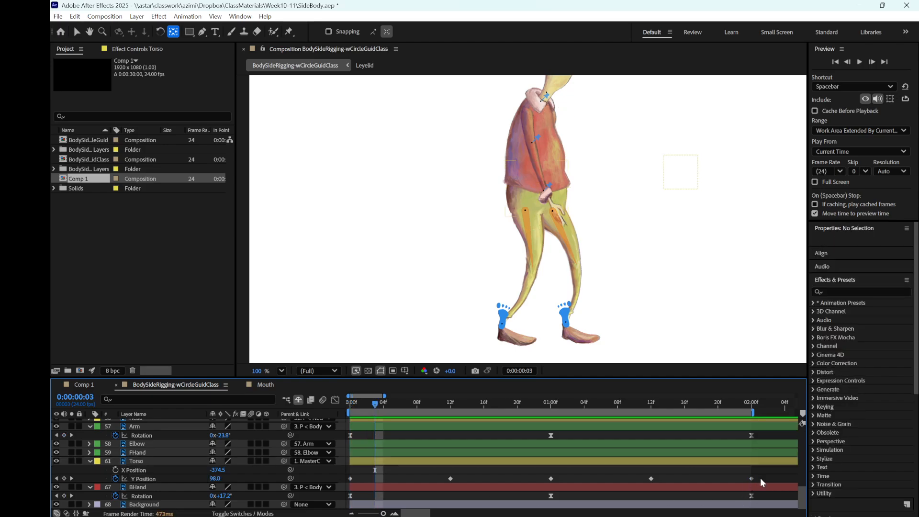
{"action": "left_click_drag", "start_coordinate": [761, 478], "coordinate": [346, 480]}
{"action": "right_click", "coordinate": [350, 479]}
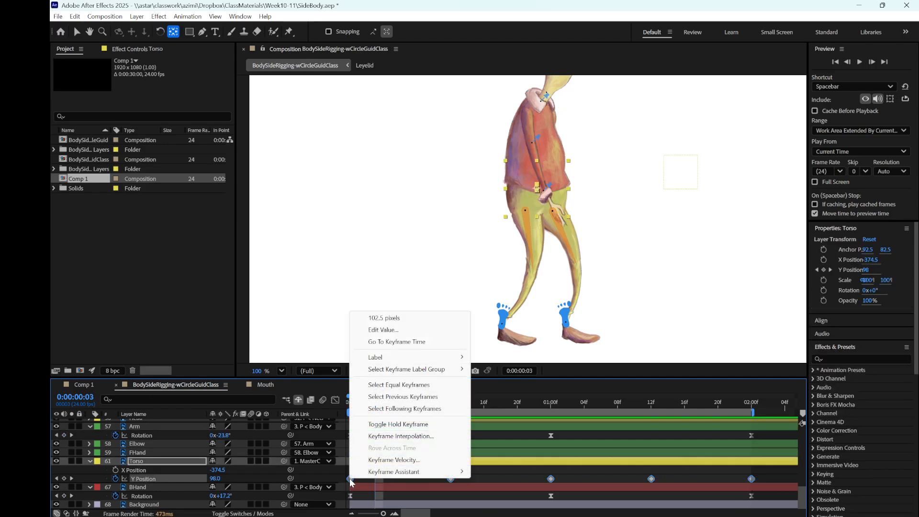
{"action": "mouse_move", "coordinate": [416, 472]}
{"action": "left_click", "coordinate": [550, 355]}
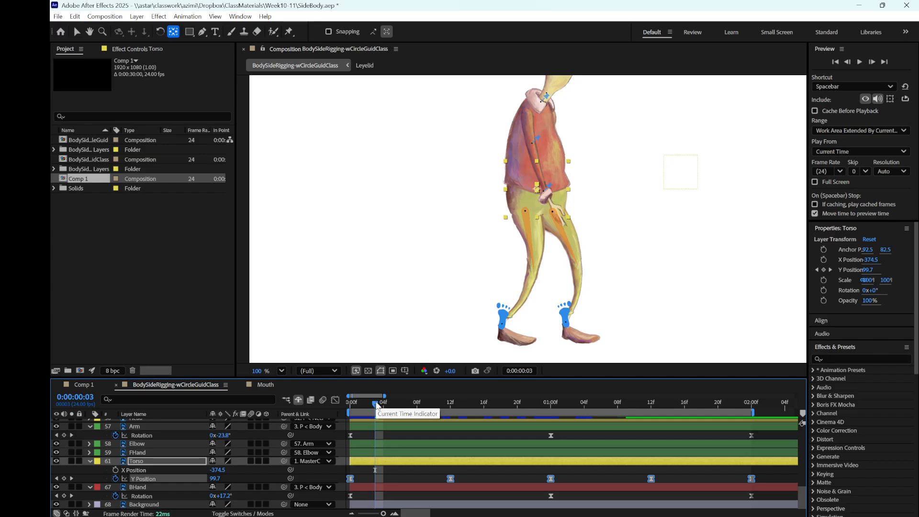
{"action": "left_click_drag", "start_coordinate": [377, 406], "coordinate": [335, 407]}
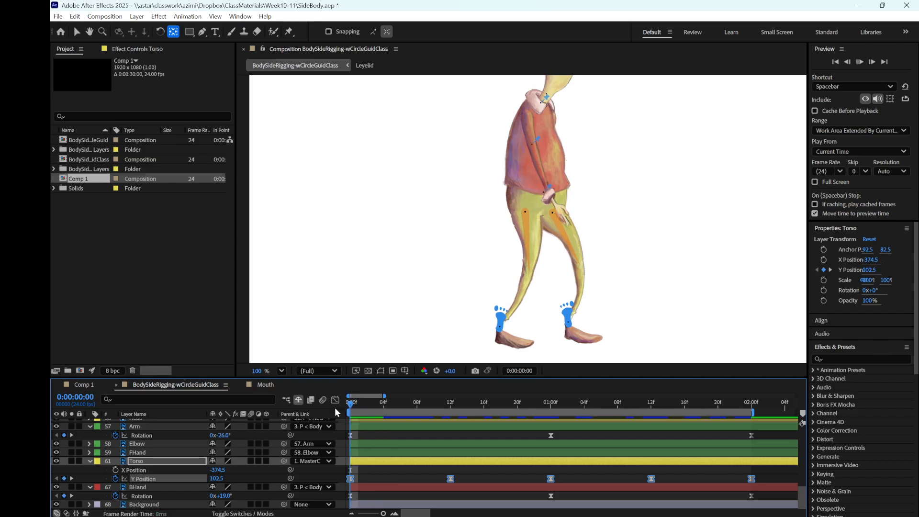
{"action": "key", "text": "space"}
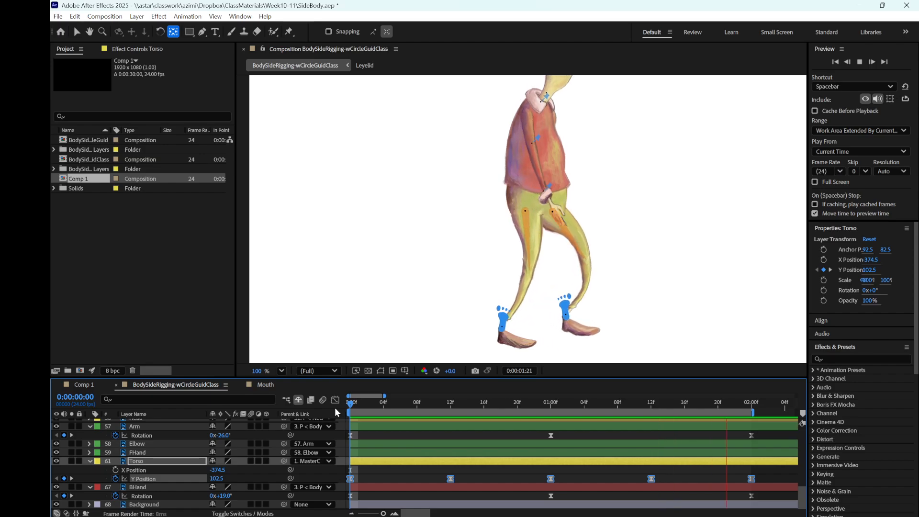
{"action": "key", "text": "space"}
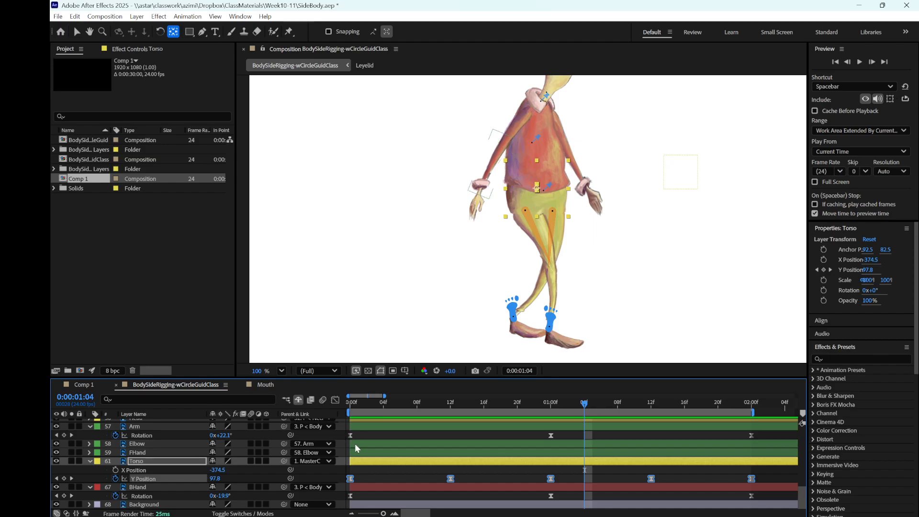
- Review the IK and Foot roll effect settings of the C < Leg > [Bk.L] controller
{"action": "scroll", "coordinate": [178, 446], "scroll_direction": "up", "scroll_amount": 15}
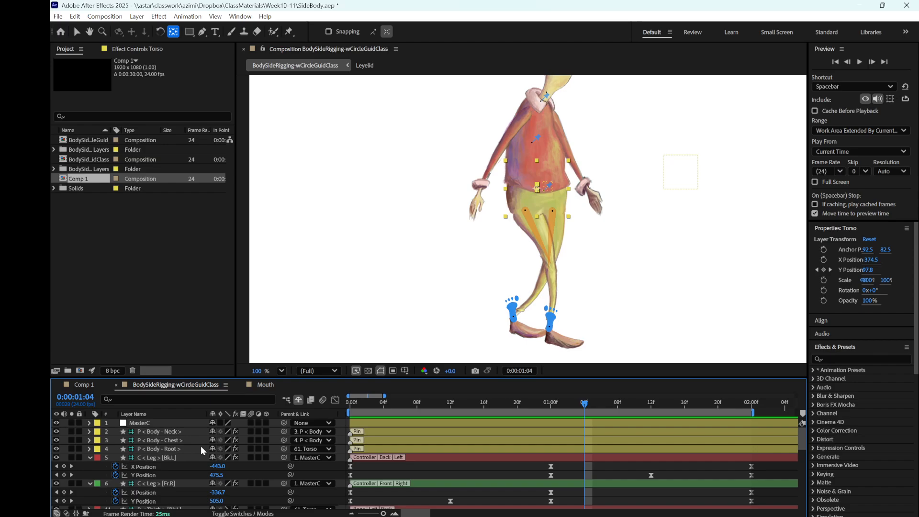
{"action": "left_click", "coordinate": [197, 458]}
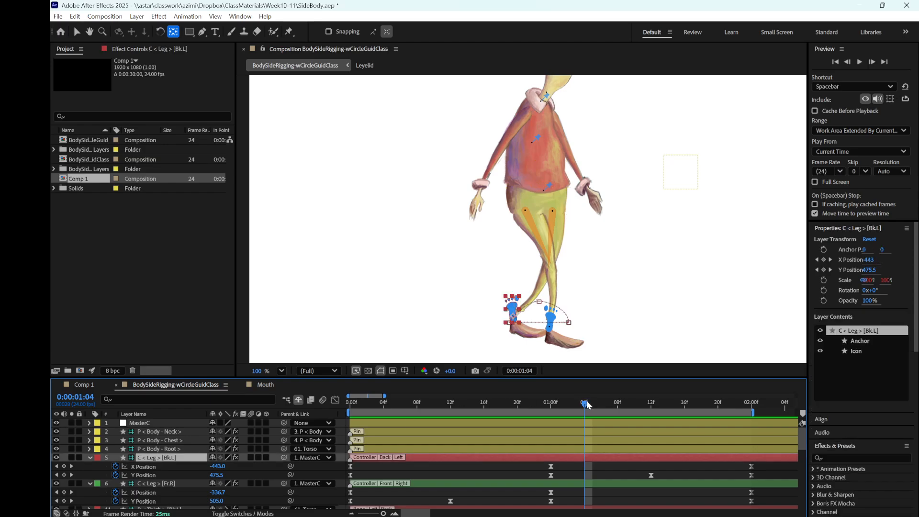
{"action": "left_click_drag", "start_coordinate": [588, 405], "coordinate": [417, 418]}
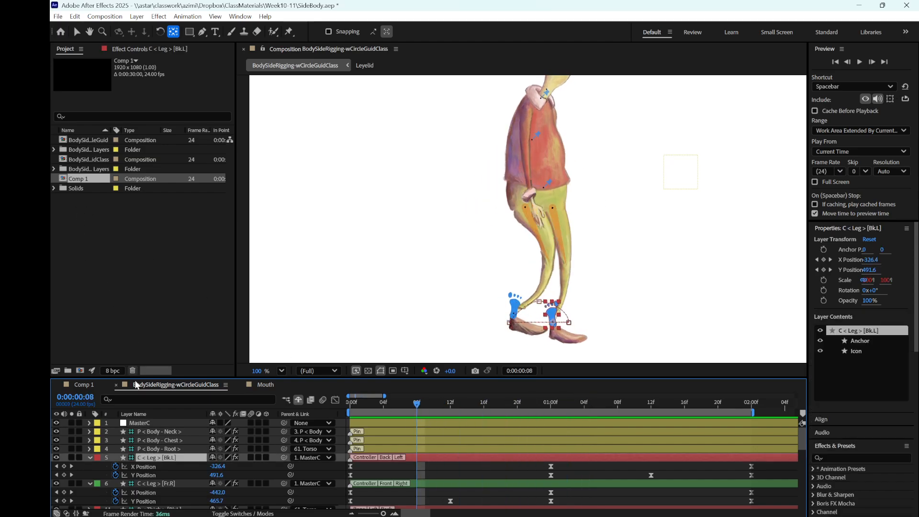
{"action": "left_click", "coordinate": [132, 48]}
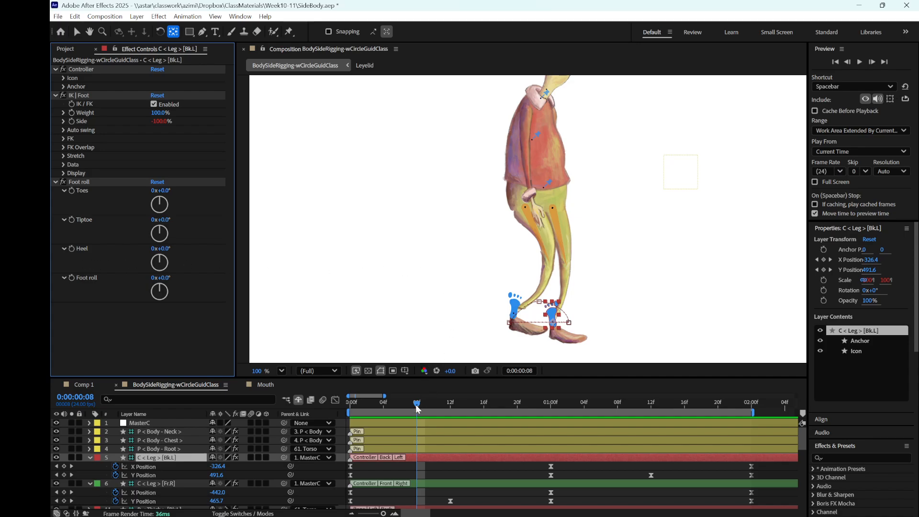
{"action": "left_click_drag", "start_coordinate": [420, 407], "coordinate": [349, 430]}
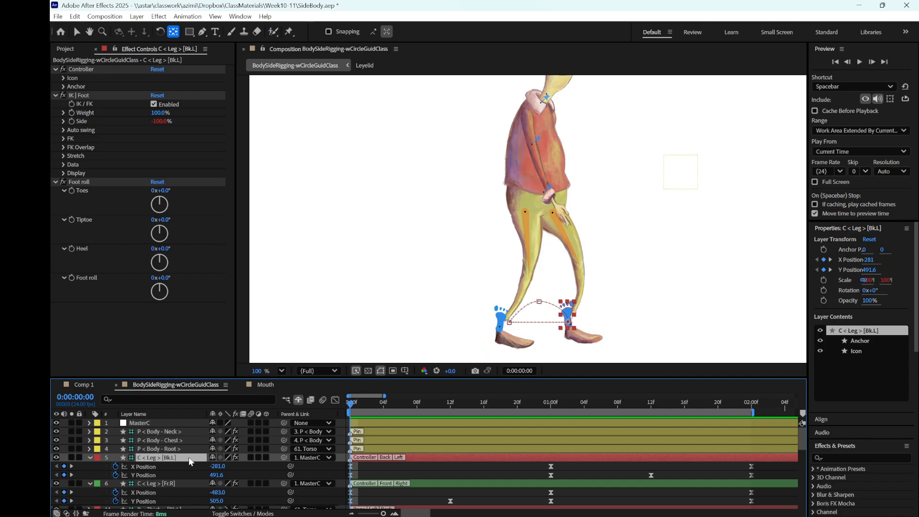
- Keyframe the C < Leg > [Fr.R] controller's Rotation at 0° on the first frame, 0:00:01:00 and 0:00:02:00
{"action": "left_click", "coordinate": [186, 485]}
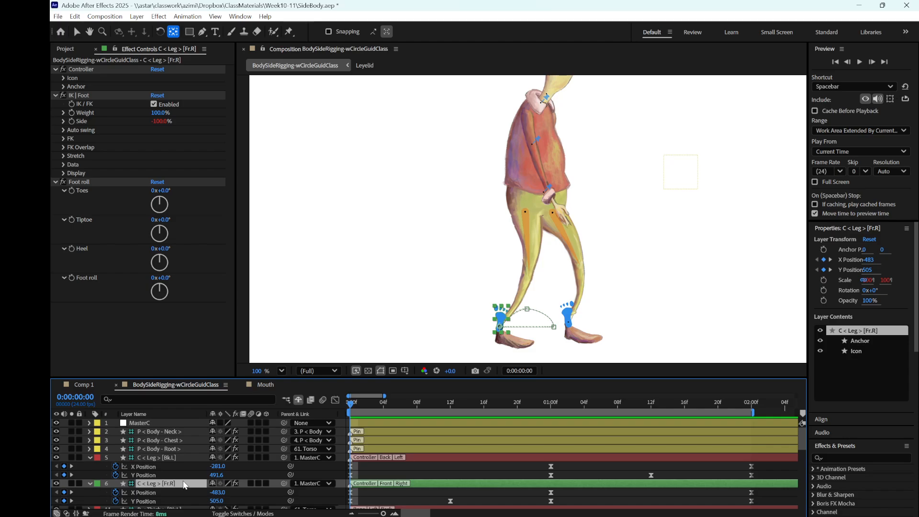
{"action": "key", "text": "r"}
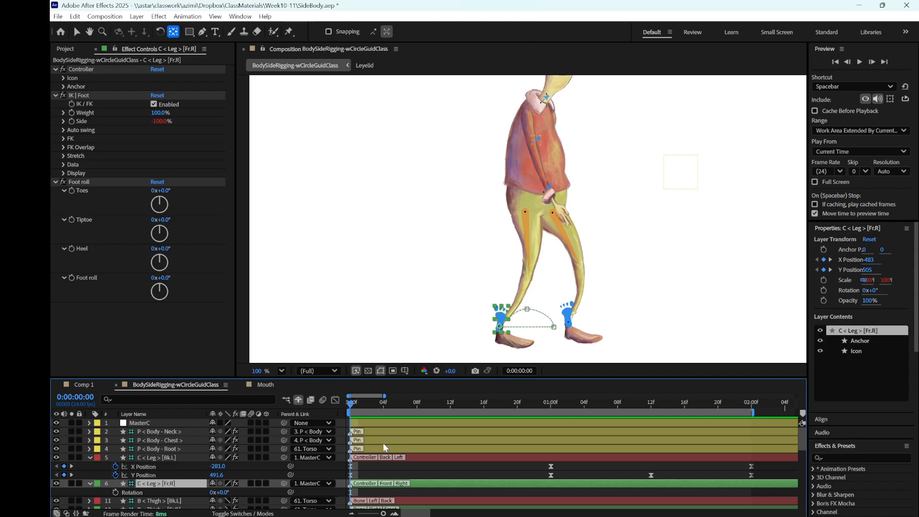
{"action": "left_click", "coordinate": [116, 493]}
{"action": "key", "text": "Page_Down"}
{"action": "key", "text": "Page_Down"}
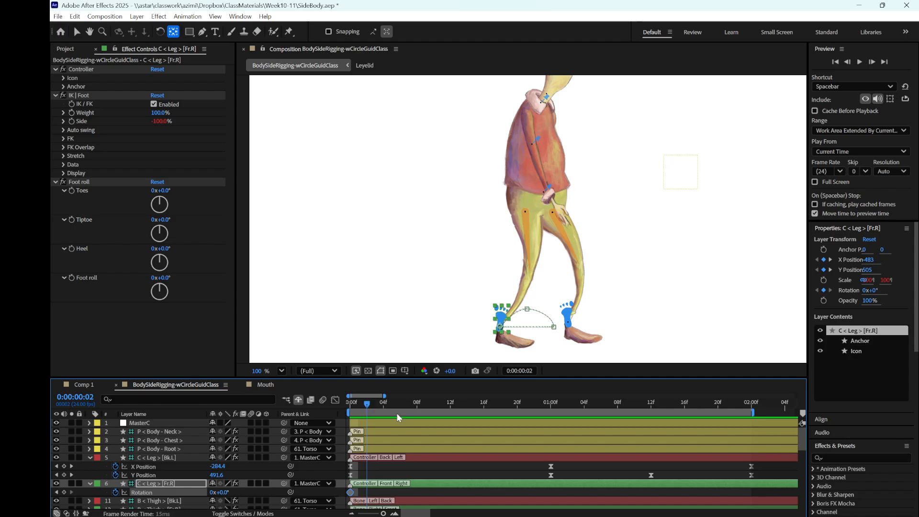
{"action": "left_click_drag", "start_coordinate": [397, 413], "coordinate": [550, 453]}
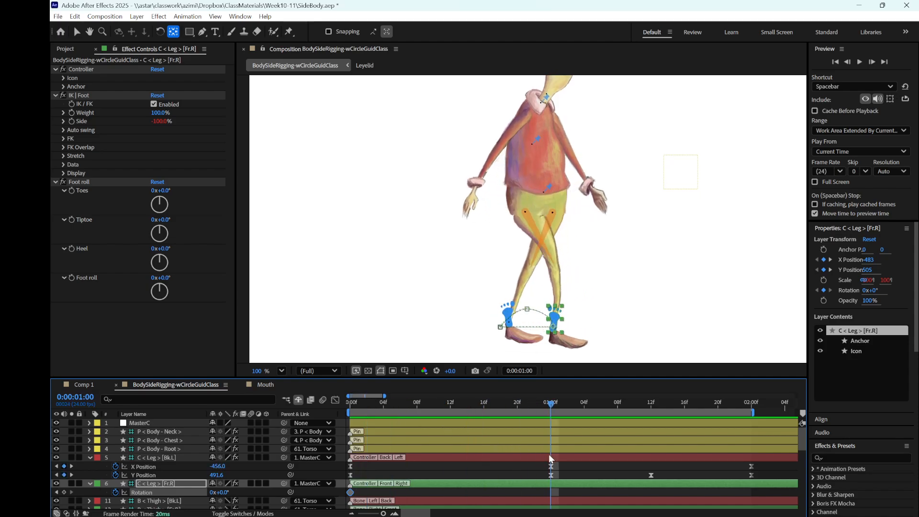
{"action": "left_click", "coordinate": [64, 492]}
{"action": "left_click_drag", "start_coordinate": [550, 403], "coordinate": [749, 442]}
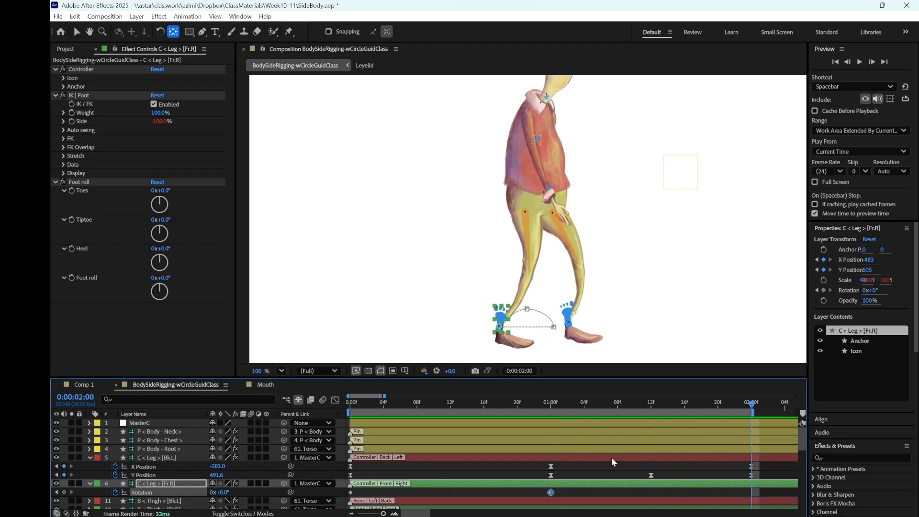
{"action": "left_click", "coordinate": [64, 492]}
- Set the C < Leg > [Fr.R] controller's Rotation to 36° at 0:00:00:12 and to -33° at 0:00:00:20
{"action": "key", "text": "space"}
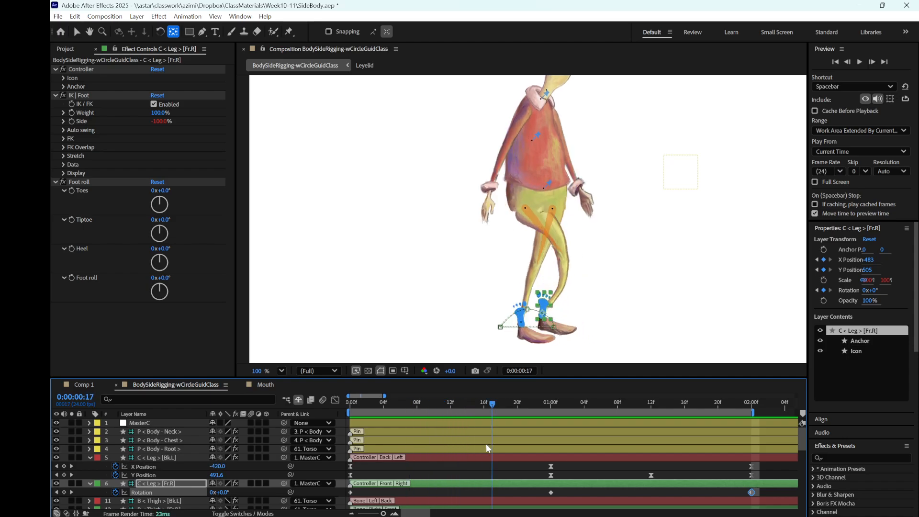
{"action": "left_click_drag", "start_coordinate": [486, 444], "coordinate": [457, 444]}
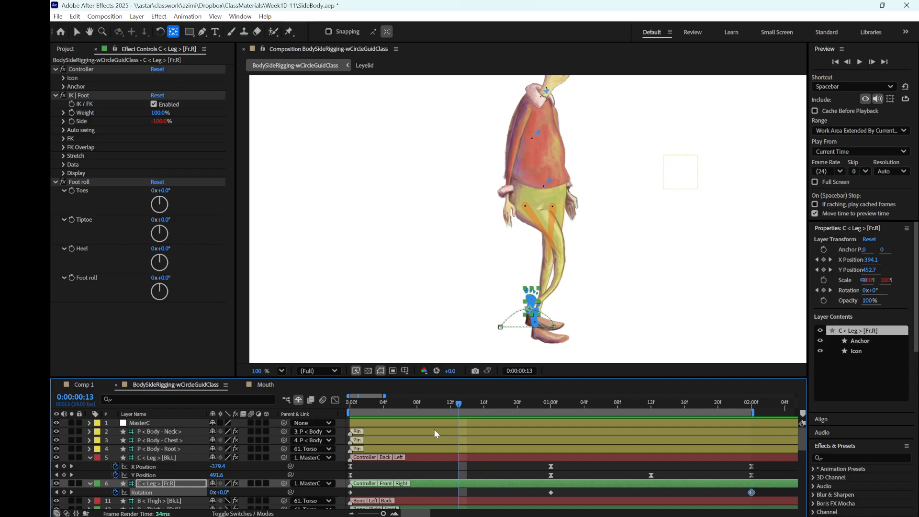
{"action": "left_click_drag", "start_coordinate": [460, 406], "coordinate": [452, 438]}
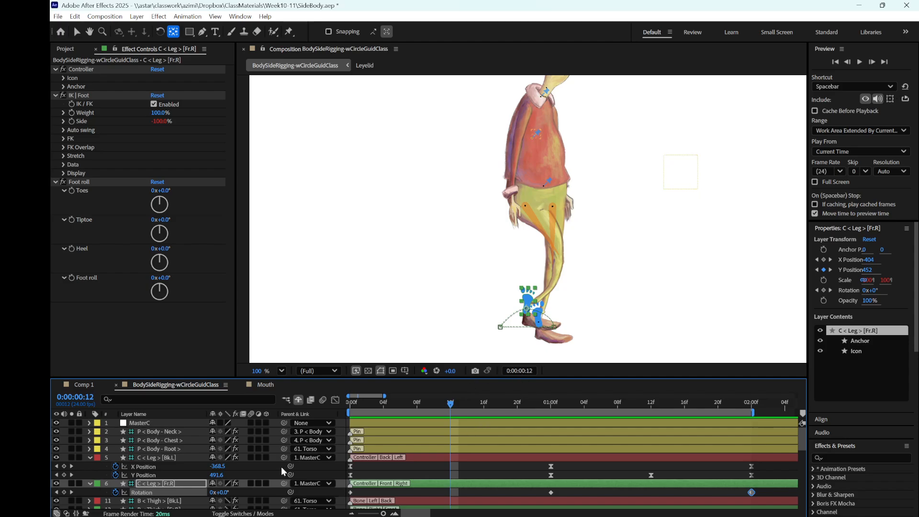
{"action": "left_click_drag", "start_coordinate": [222, 495], "coordinate": [241, 495]}
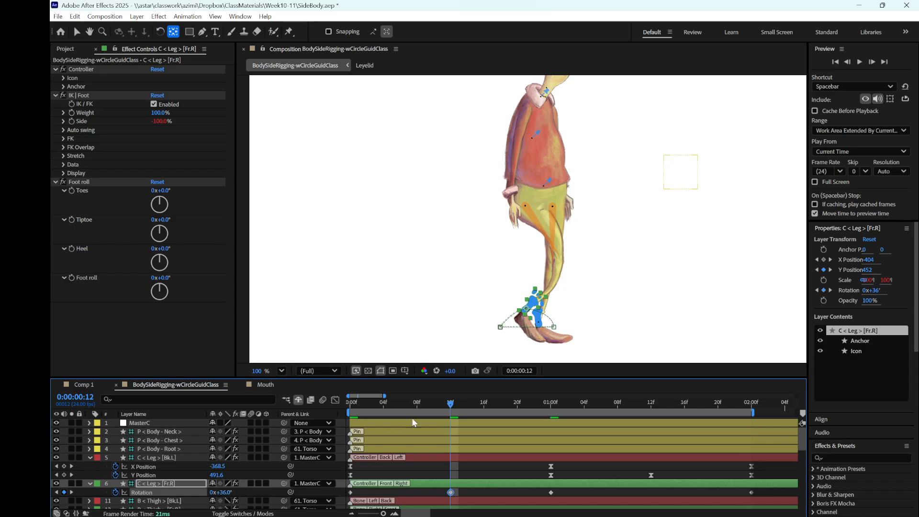
{"action": "left_click_drag", "start_coordinate": [450, 403], "coordinate": [517, 422]}
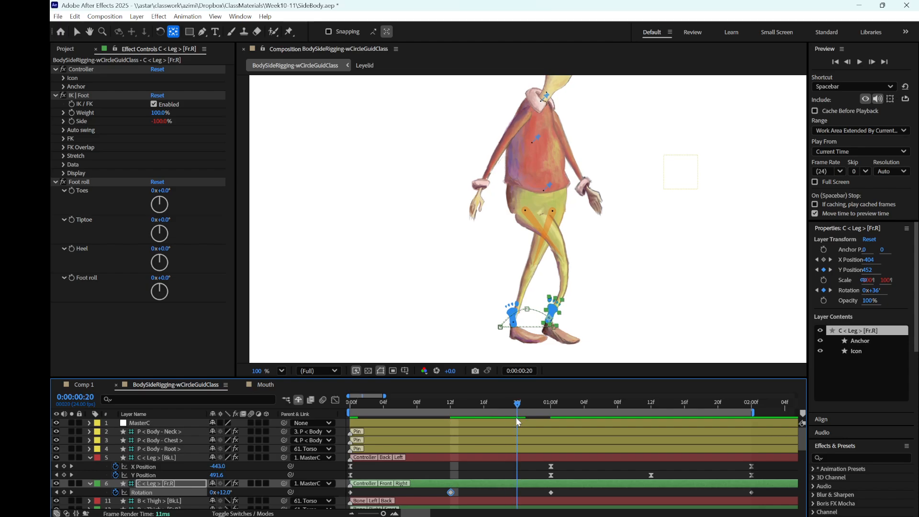
{"action": "left_click_drag", "start_coordinate": [223, 498], "coordinate": [206, 500]}
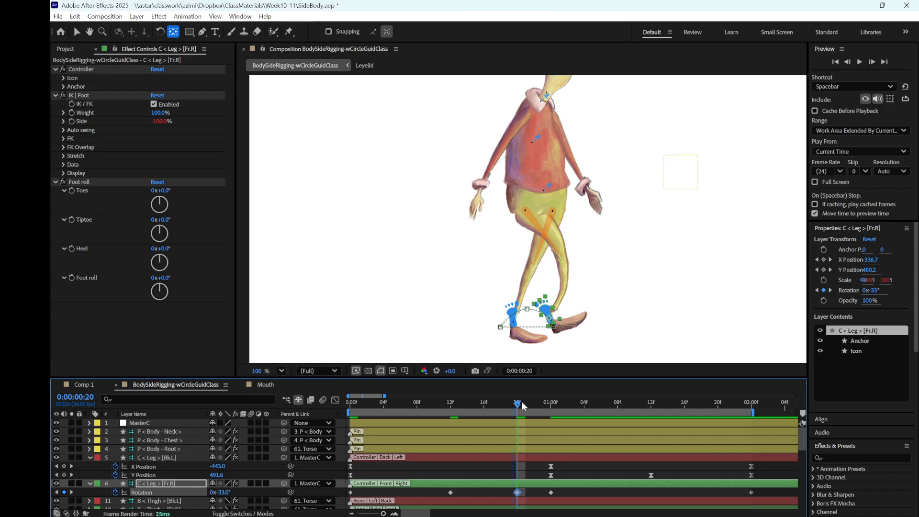
- Keyframe the C < Leg > [Bk.L] controller's Rotation at 0° on the first frame, 0:00:01:00 and 0:00:02:00
{"action": "left_click_drag", "start_coordinate": [520, 406], "coordinate": [651, 405]}
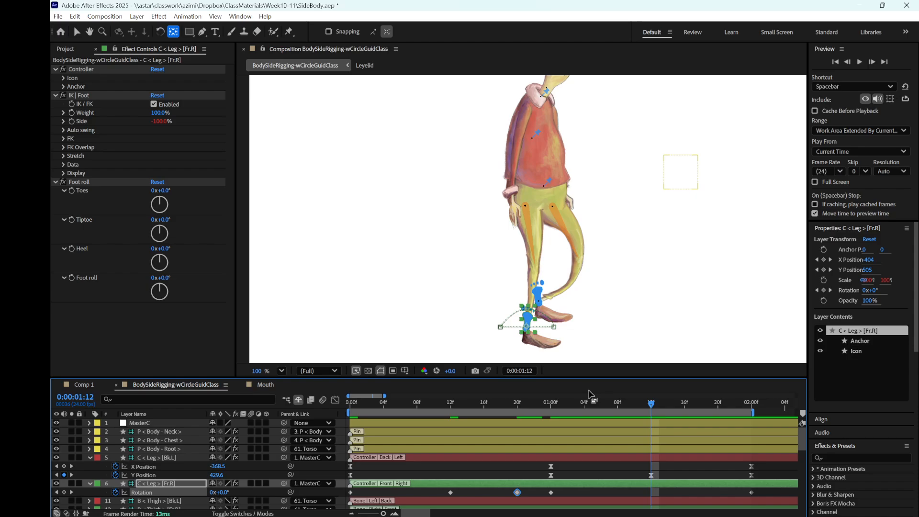
{"action": "left_click", "coordinate": [171, 458]}
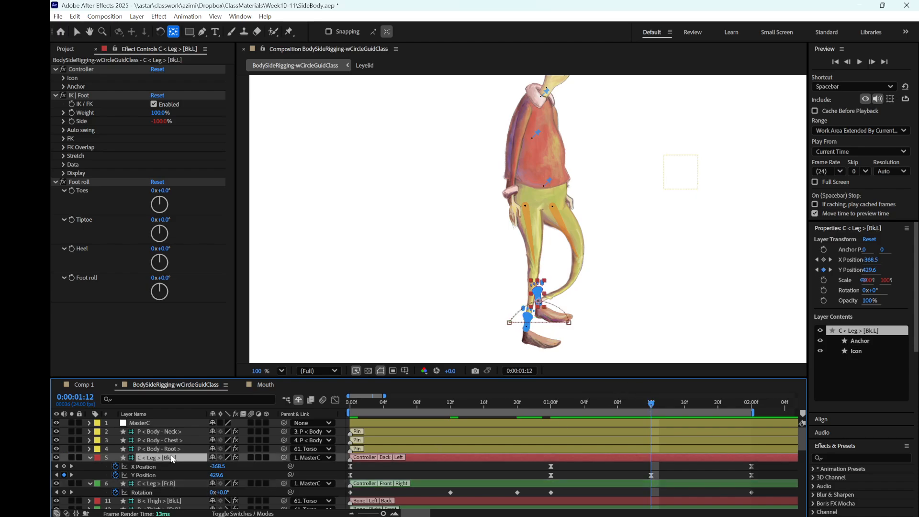
{"action": "key", "text": "r"}
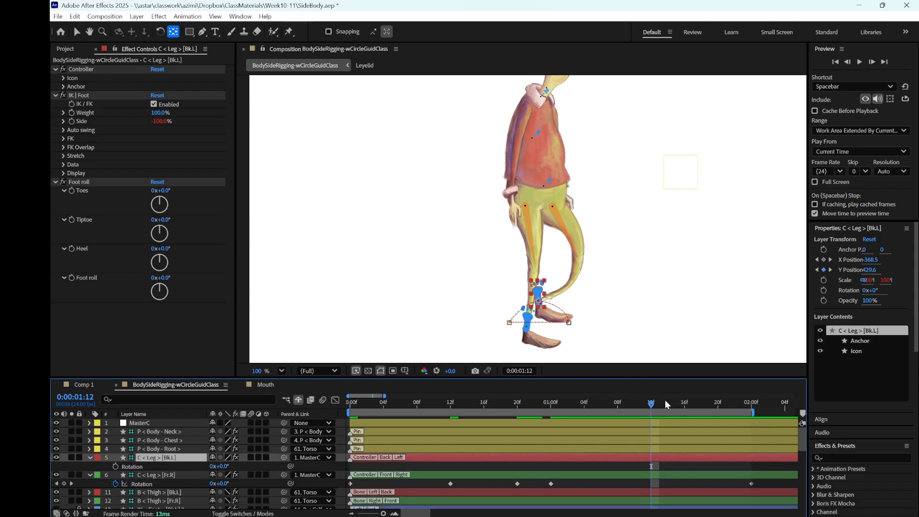
{"action": "left_click_drag", "start_coordinate": [655, 403], "coordinate": [551, 426]}
{"action": "left_click", "coordinate": [114, 466]}
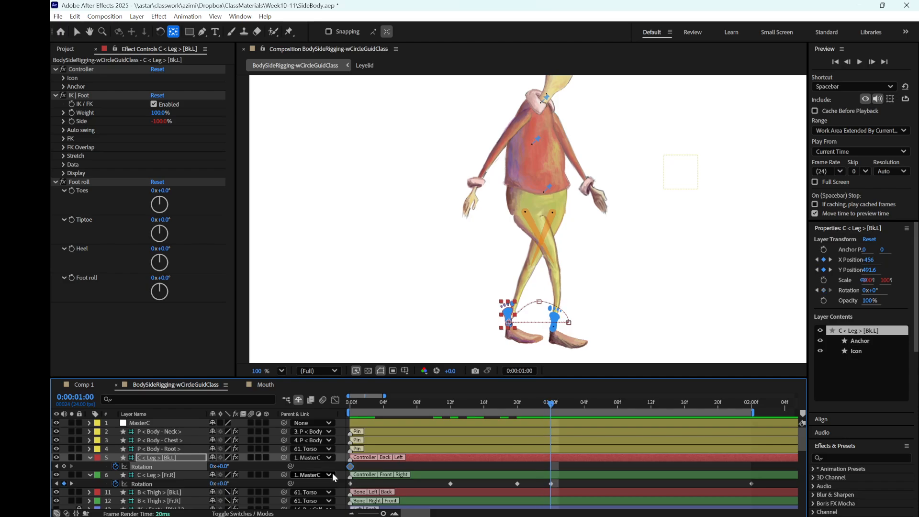
{"action": "left_click", "coordinate": [64, 465]}
{"action": "left_click_drag", "start_coordinate": [551, 407], "coordinate": [749, 429]}
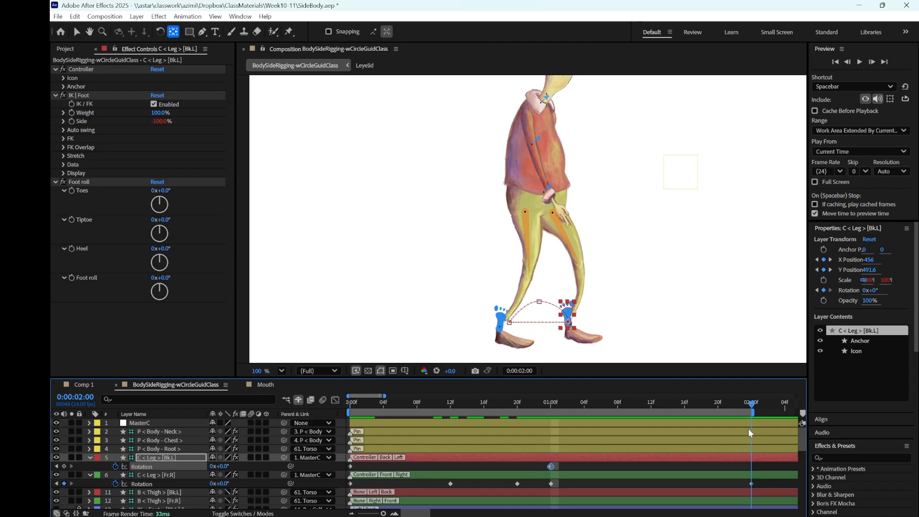
{"action": "left_click", "coordinate": [64, 466]}
- Set the C < Leg > [Bk.L] controller's Rotation to 35° at 0:00:01:12 and to about -25.3° at 0:00:01:20
{"action": "left_click_drag", "start_coordinate": [756, 408], "coordinate": [651, 475]}
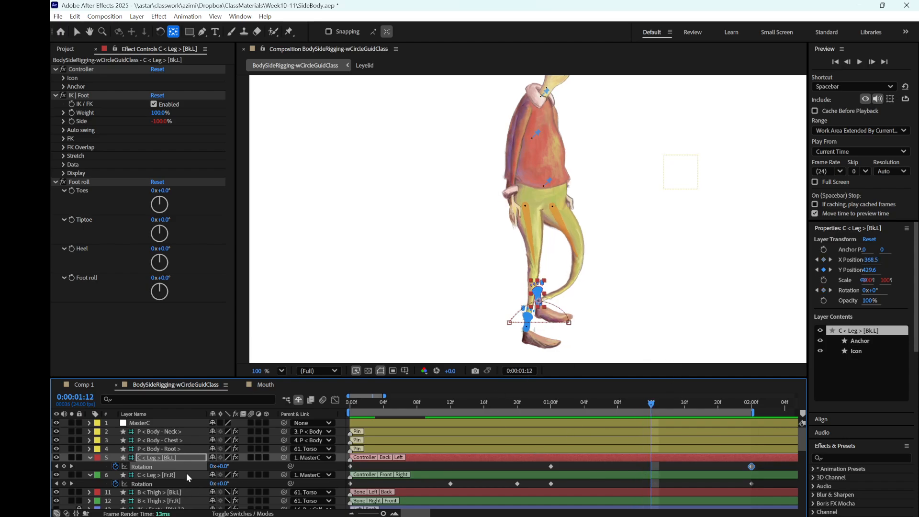
{"action": "left_click_drag", "start_coordinate": [224, 470], "coordinate": [239, 462]}
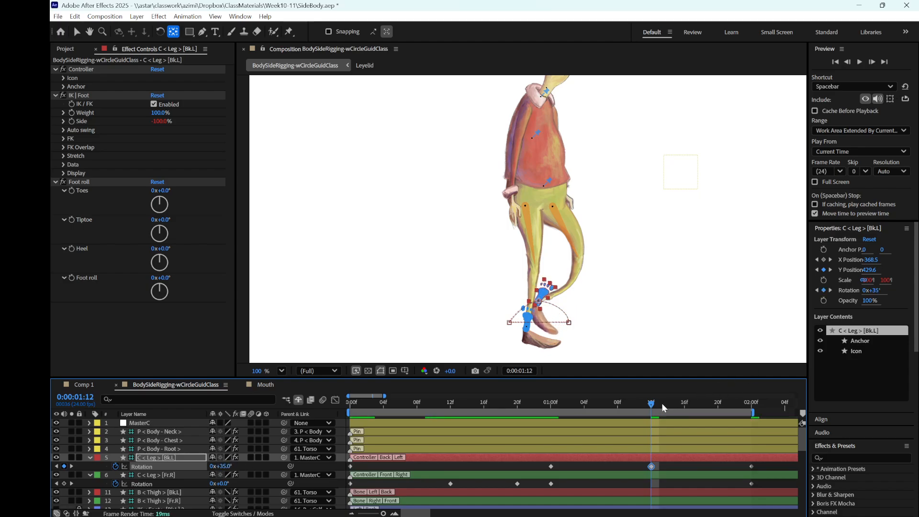
{"action": "left_click_drag", "start_coordinate": [655, 407], "coordinate": [722, 414]}
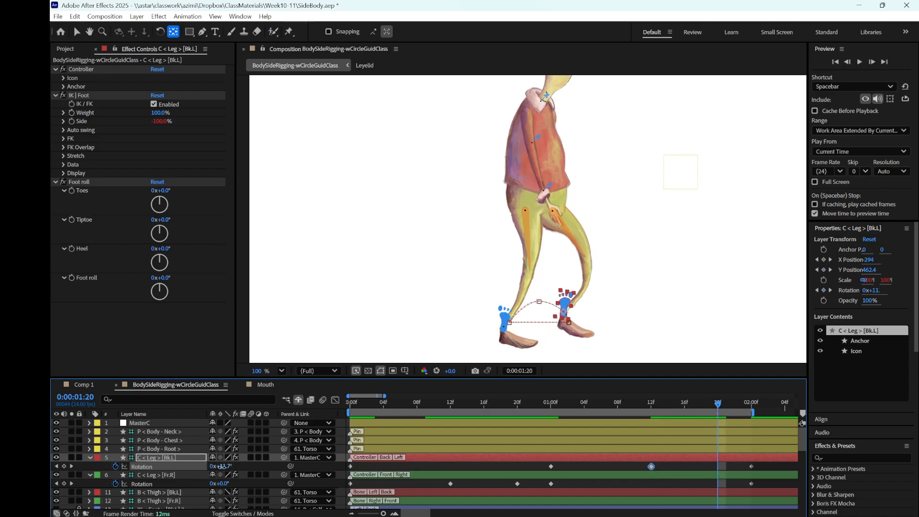
{"action": "left_click_drag", "start_coordinate": [221, 467], "coordinate": [204, 466]}
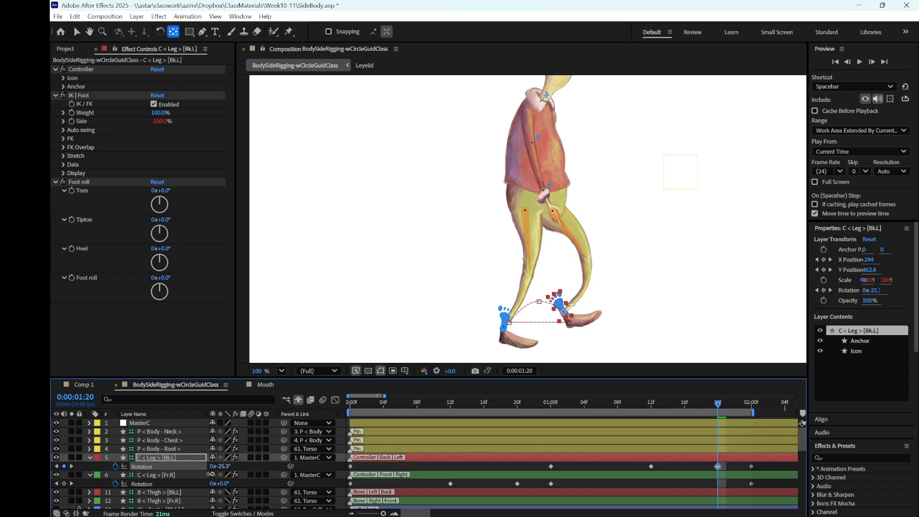
- Apply Easy Ease to all Rotation keyframes of the C < Leg > [Bk.L] and C < Leg > [Fr.R] controllers
{"action": "left_click_drag", "start_coordinate": [769, 462], "coordinate": [350, 489]}
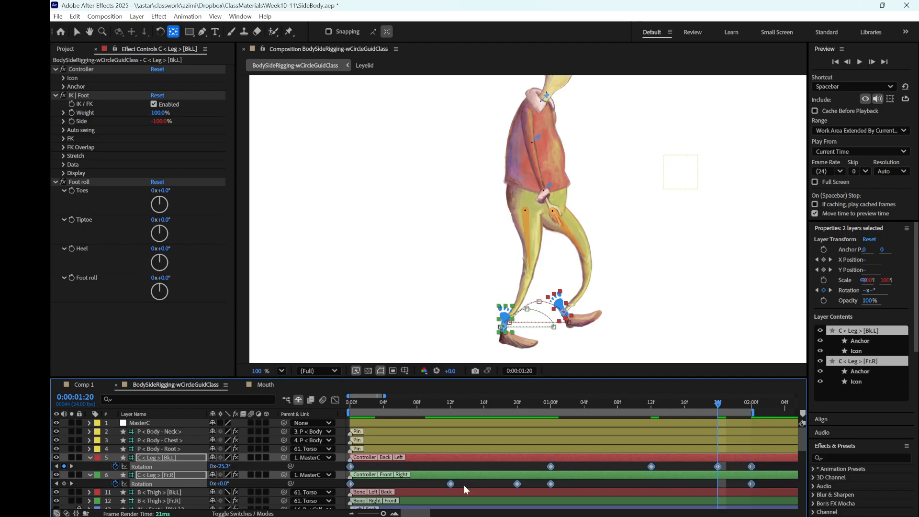
{"action": "right_click", "coordinate": [552, 487]}
{"action": "mouse_move", "coordinate": [589, 476]}
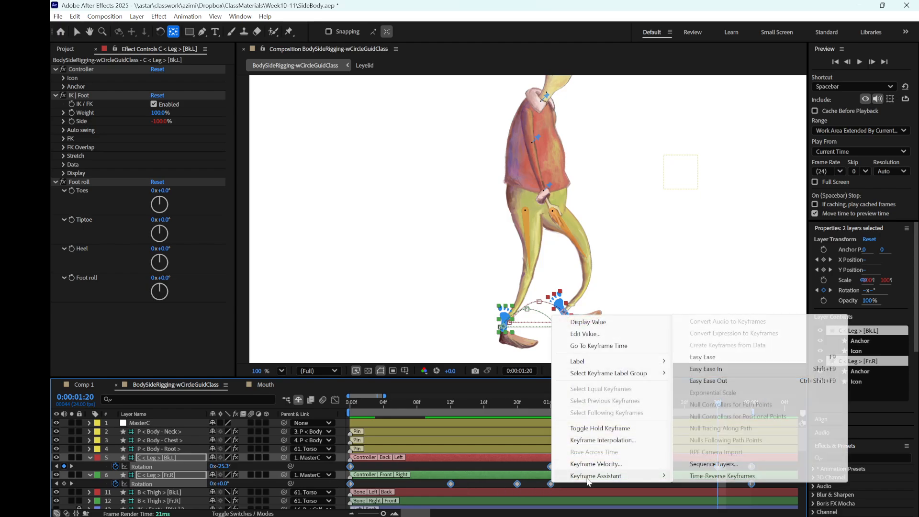
{"action": "left_click", "coordinate": [776, 362]}
{"action": "left_click", "coordinate": [767, 482]}
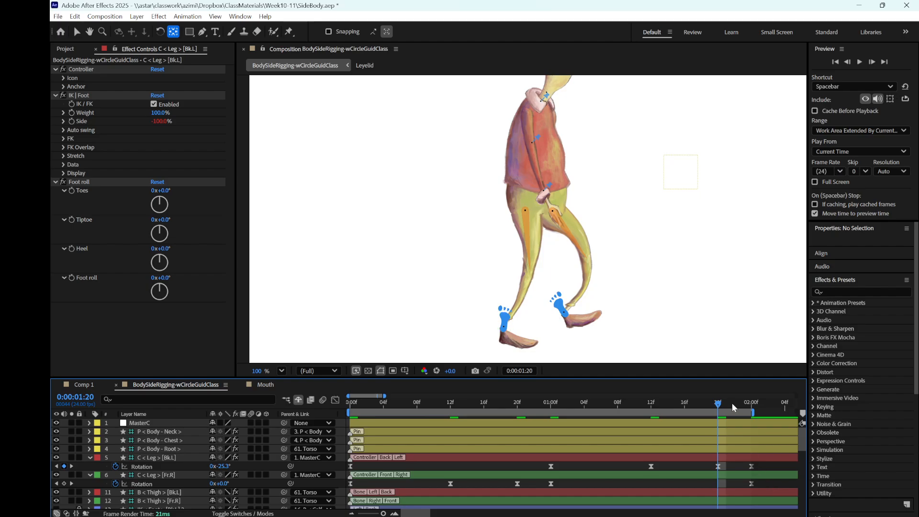
- Preview the walk, and move the peak foot Rotation keyframes earlier, to 0:00:00:08 for C < Leg > [Fr.R] and 0:00:01:08 for C < Leg > [Bk.L]
{"action": "left_click_drag", "start_coordinate": [716, 406], "coordinate": [349, 416]}
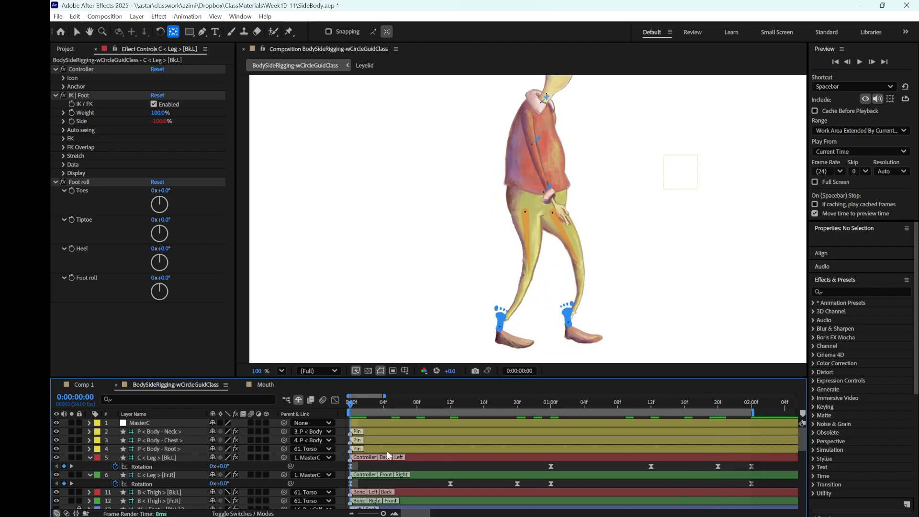
{"action": "key", "text": "space"}
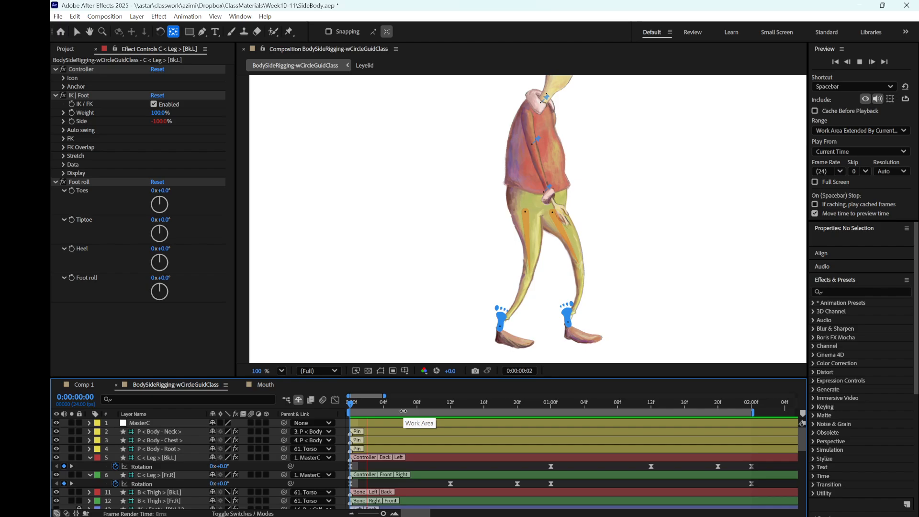
{"action": "key", "text": "space"}
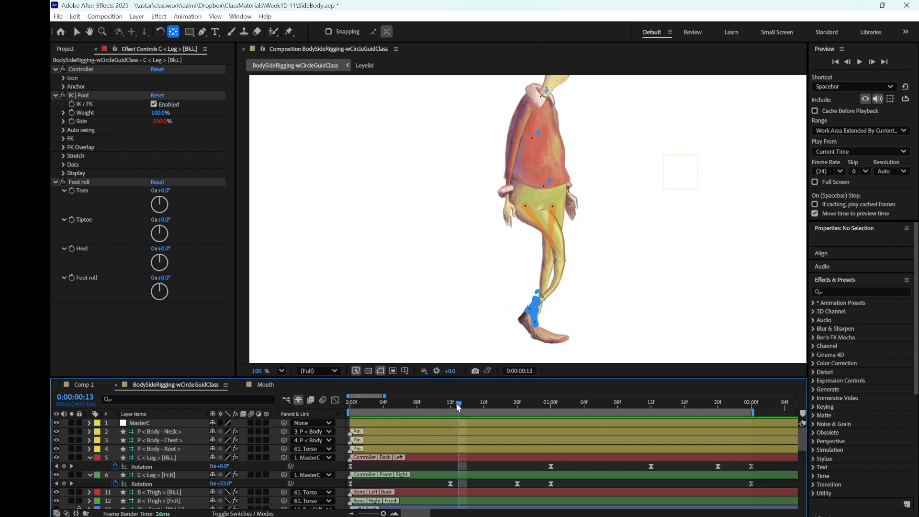
{"action": "left_click_drag", "start_coordinate": [446, 483], "coordinate": [401, 486]}
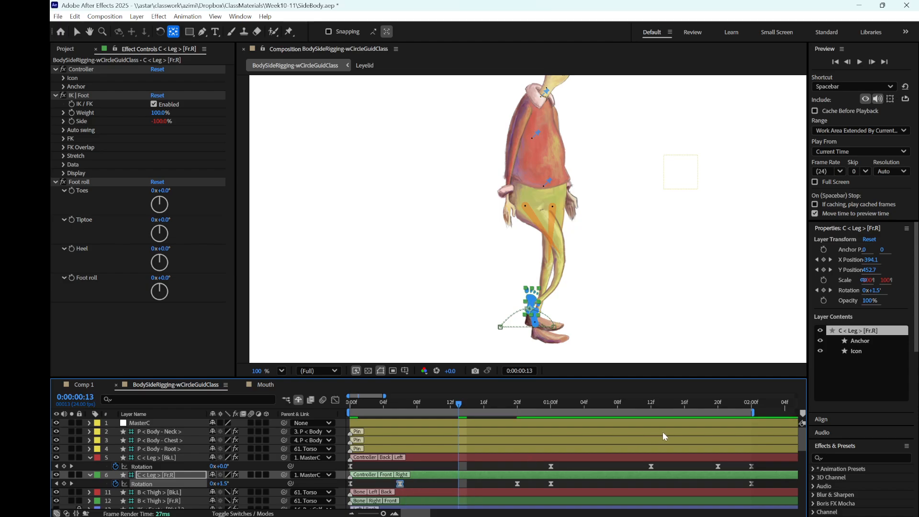
{"action": "left_click_drag", "start_coordinate": [656, 464], "coordinate": [621, 468]}
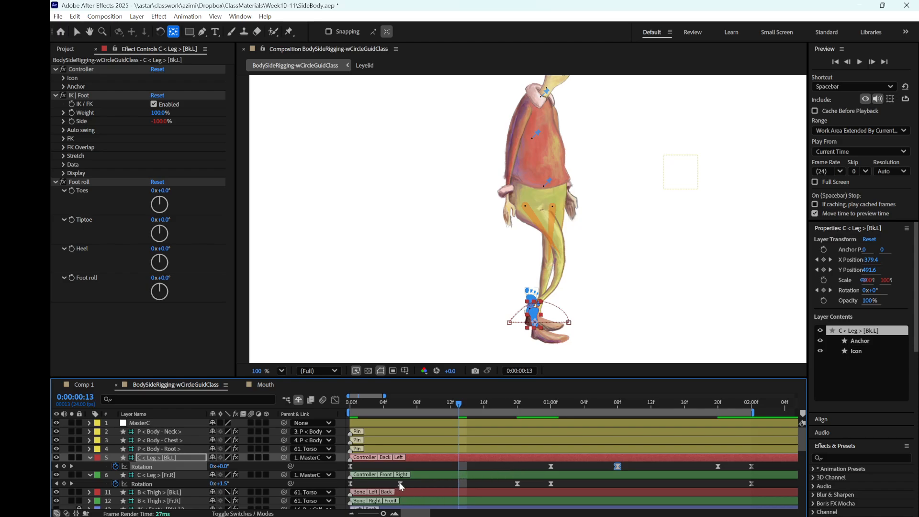
{"action": "left_click_drag", "start_coordinate": [400, 484], "coordinate": [417, 484]}
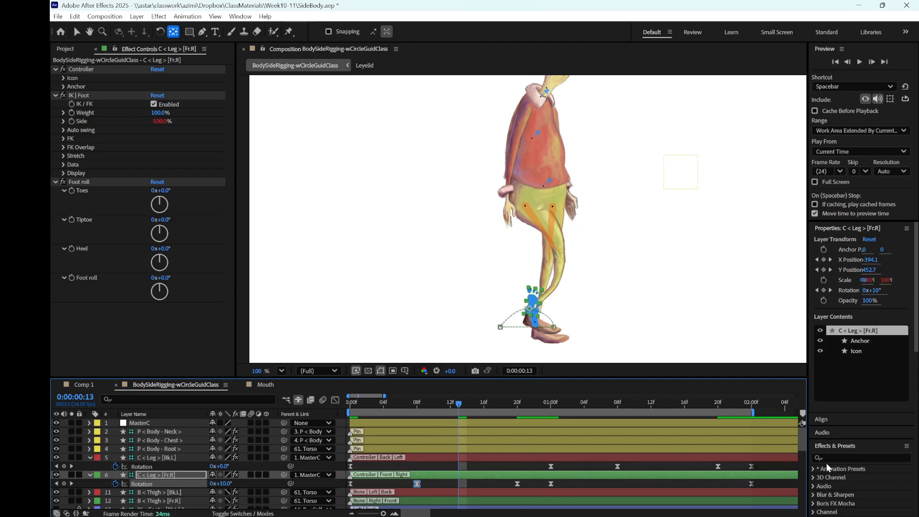
- Play back the walk and set the C < Leg > [Fr.R] controller's Rotation keyframe at 0:00:00:20 to -15°
{"action": "left_click_drag", "start_coordinate": [459, 406], "coordinate": [315, 404]}
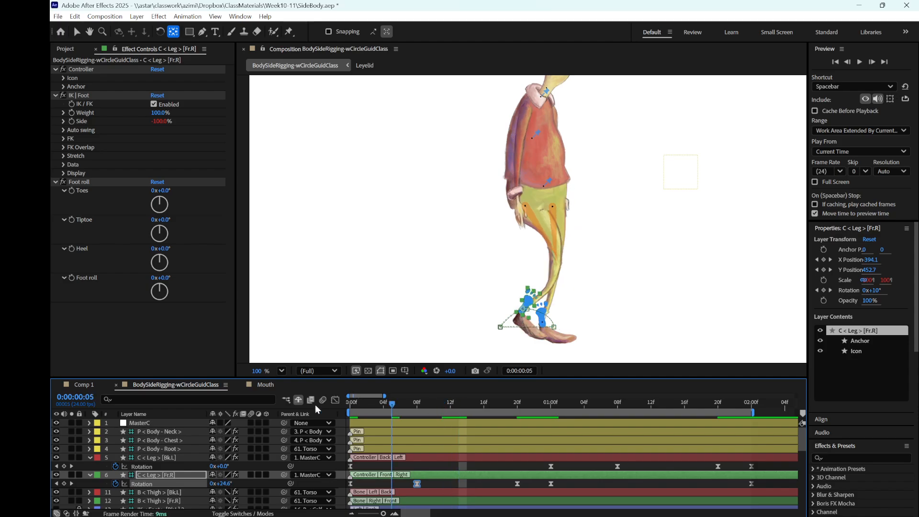
{"action": "key", "text": "space"}
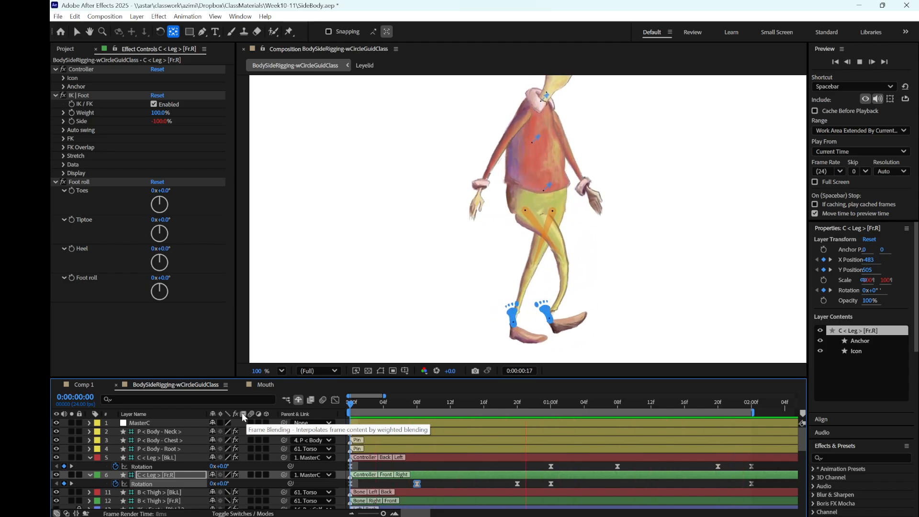
{"action": "key", "text": "space"}
{"action": "left_click_drag", "start_coordinate": [530, 401], "coordinate": [518, 461]}
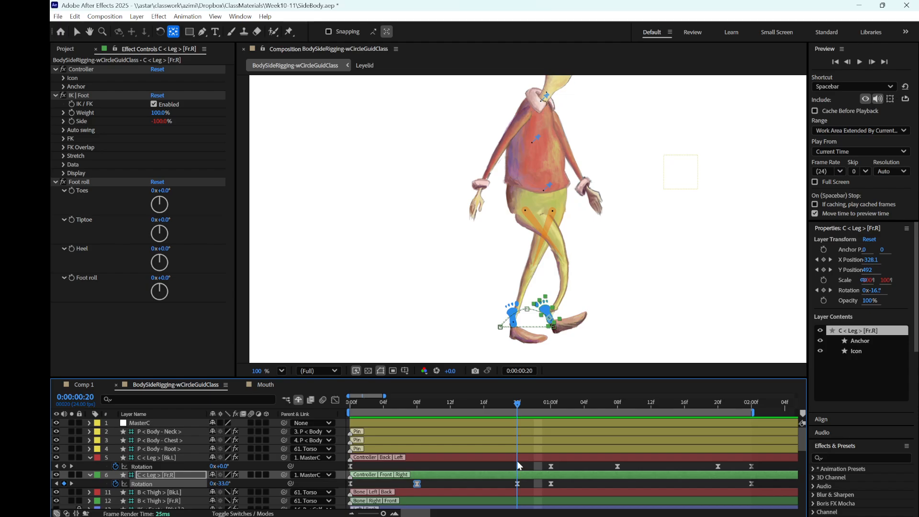
{"action": "left_click", "coordinate": [223, 484]}
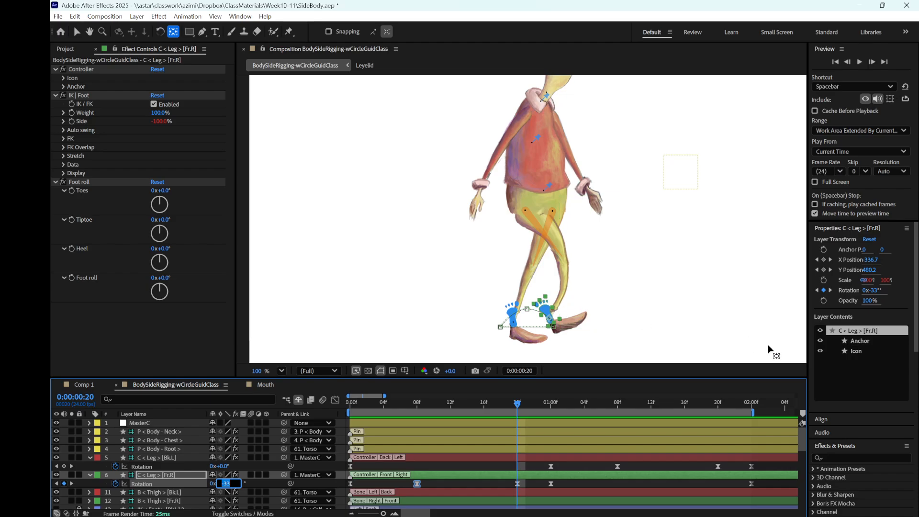
{"action": "left_click", "coordinate": [519, 483]}
{"action": "double_click", "coordinate": [518, 483]}
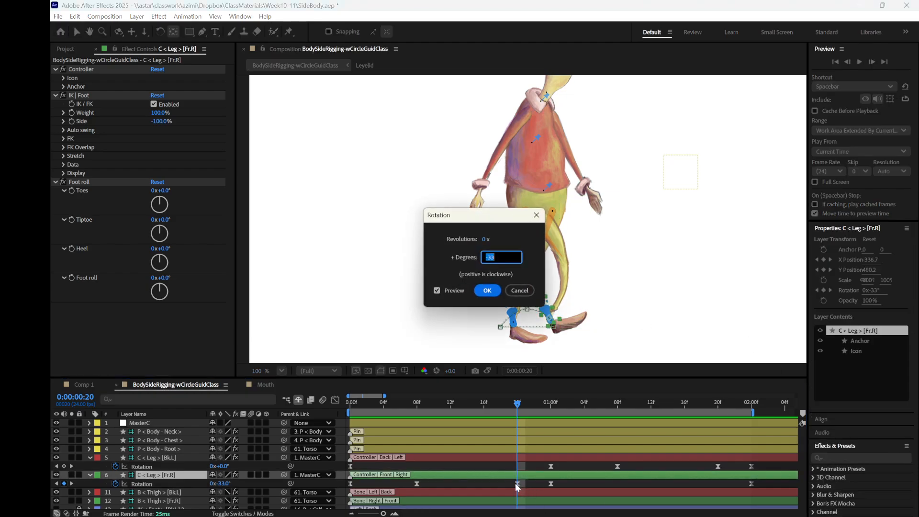
{"action": "left_click", "coordinate": [500, 290]}
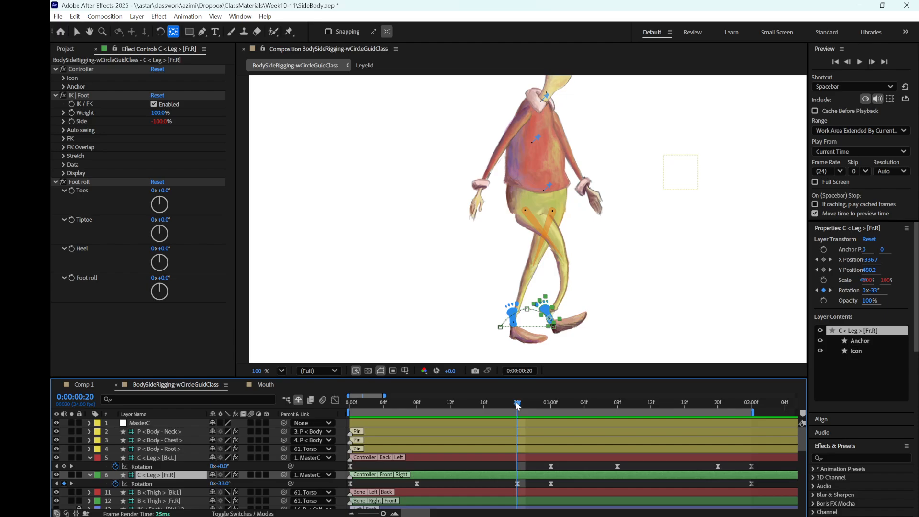
{"action": "left_click_drag", "start_coordinate": [517, 403], "coordinate": [514, 436]}
{"action": "left_click", "coordinate": [517, 484]}
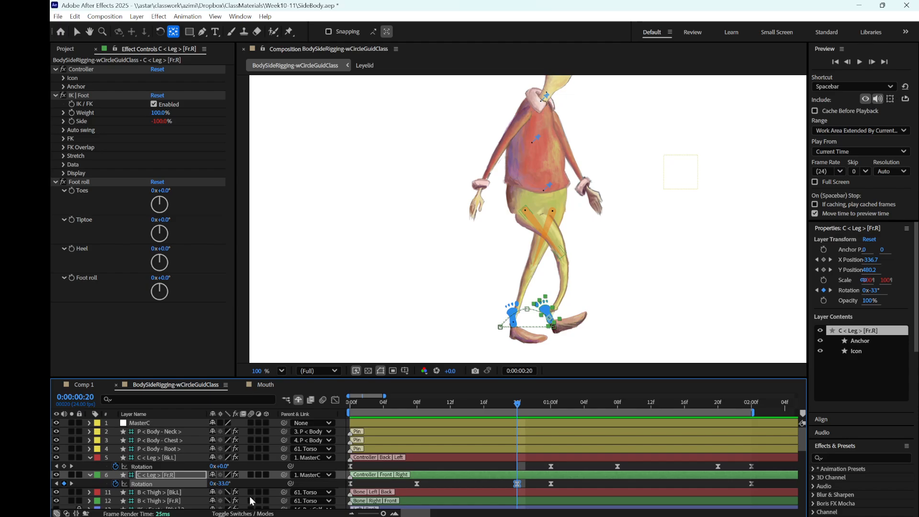
{"action": "left_click", "coordinate": [224, 484]}
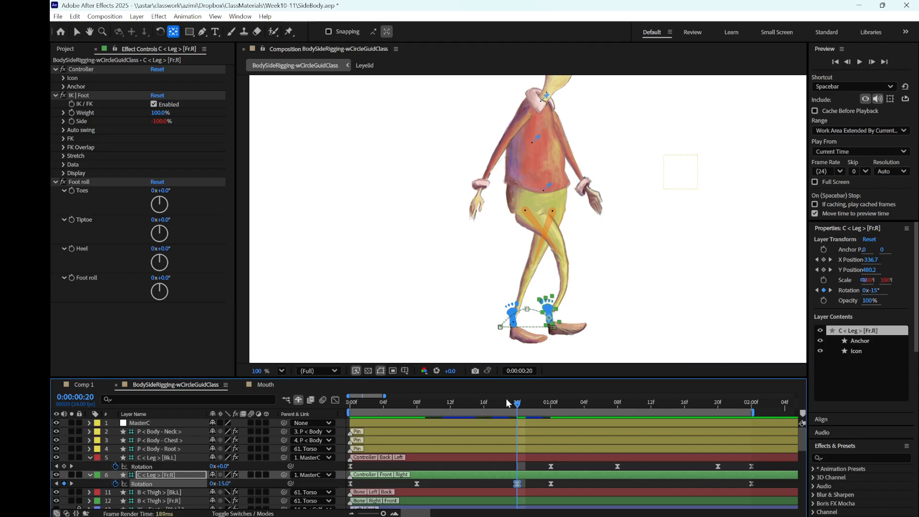
- Set the C < Leg > [Bk.L] controller's Rotation keyframe at 0:00:01:20 to -15°
{"action": "left_click_drag", "start_coordinate": [517, 403], "coordinate": [718, 440]}
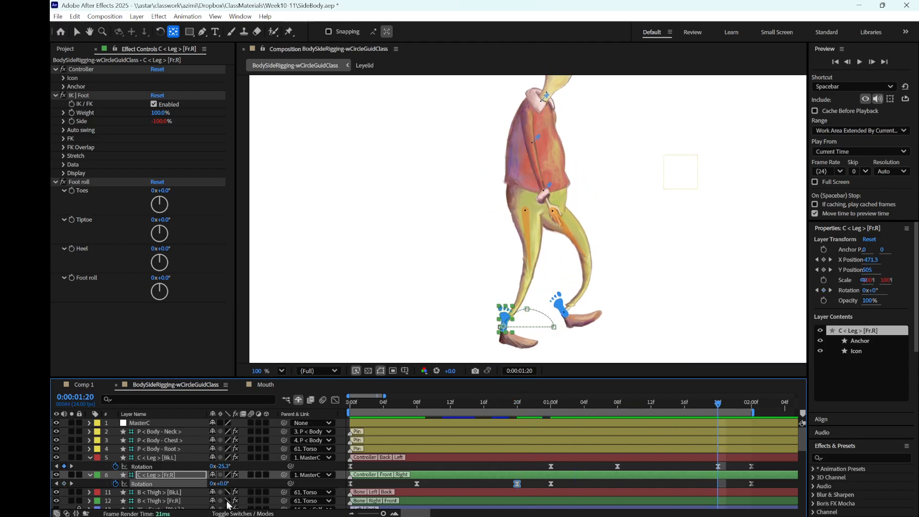
{"action": "left_click", "coordinate": [224, 466]}
{"action": "type", "text": "-15"}
{"action": "key", "text": "Return"}
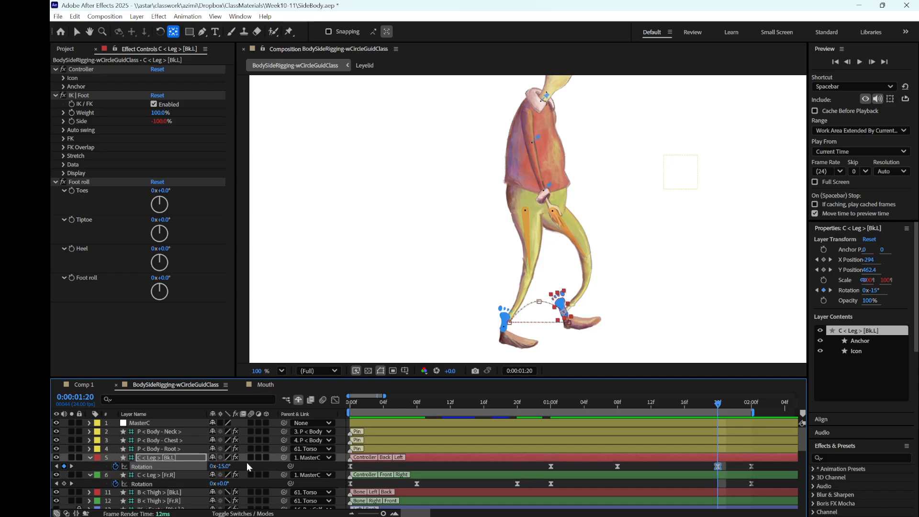
- Preview the walk and steepen the incoming curve of the C < Leg > [Bk.L] Rotation keyframe at 0:00:02:00 in the Graph Editor
{"action": "key", "text": "Home"}
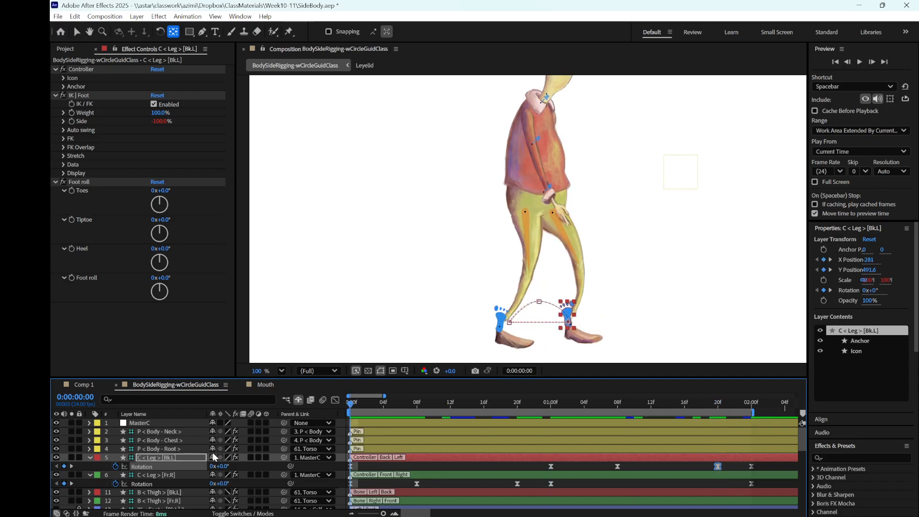
{"action": "key", "text": "space"}
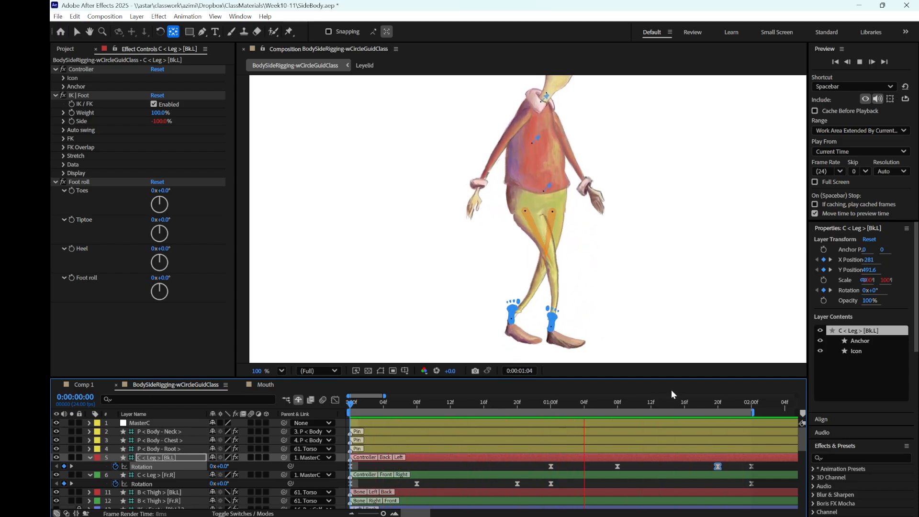
{"action": "key", "text": "space"}
{"action": "key", "text": "space"}
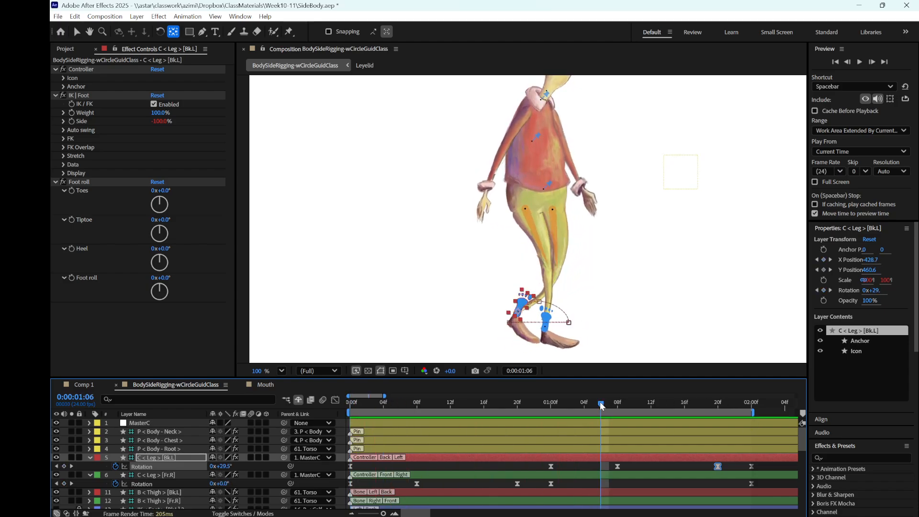
{"action": "left_click_drag", "start_coordinate": [599, 401], "coordinate": [752, 418]}
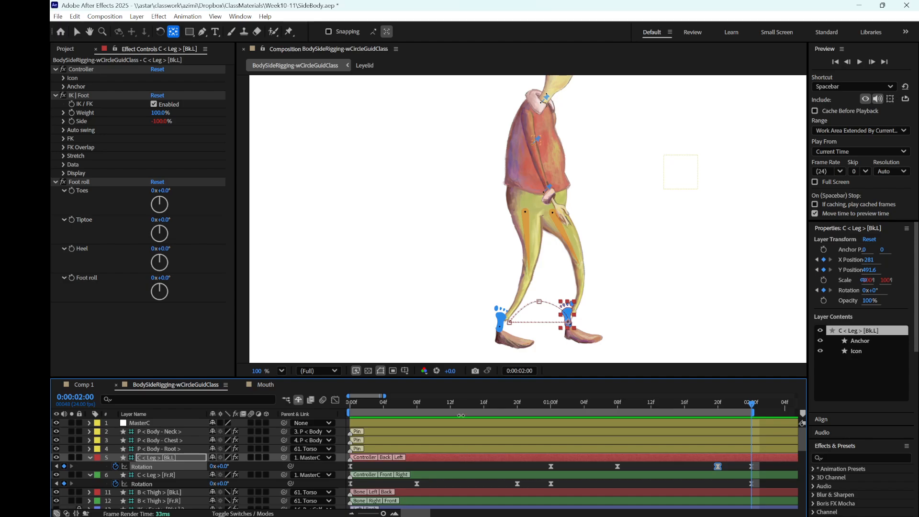
{"action": "left_click", "coordinate": [167, 467]}
{"action": "left_click", "coordinate": [334, 401]}
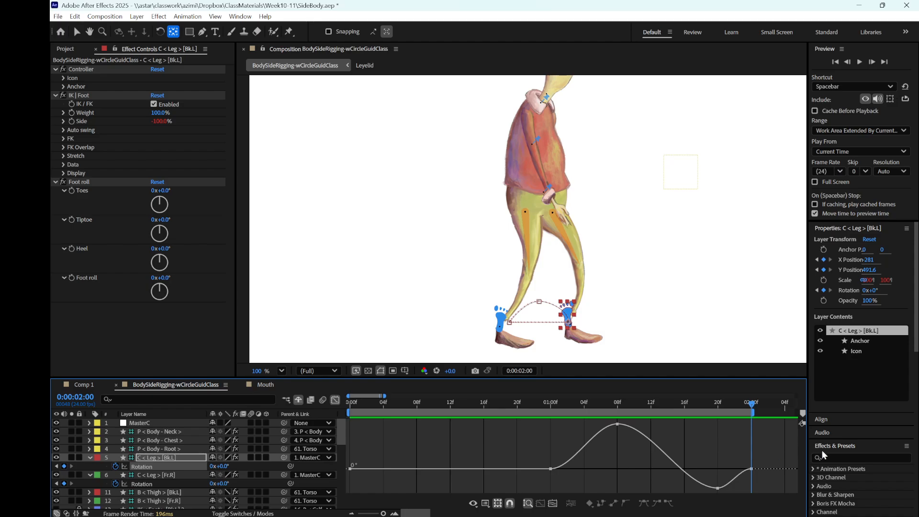
{"action": "left_click", "coordinate": [751, 468]}
{"action": "left_click_drag", "start_coordinate": [741, 470], "coordinate": [743, 479]}
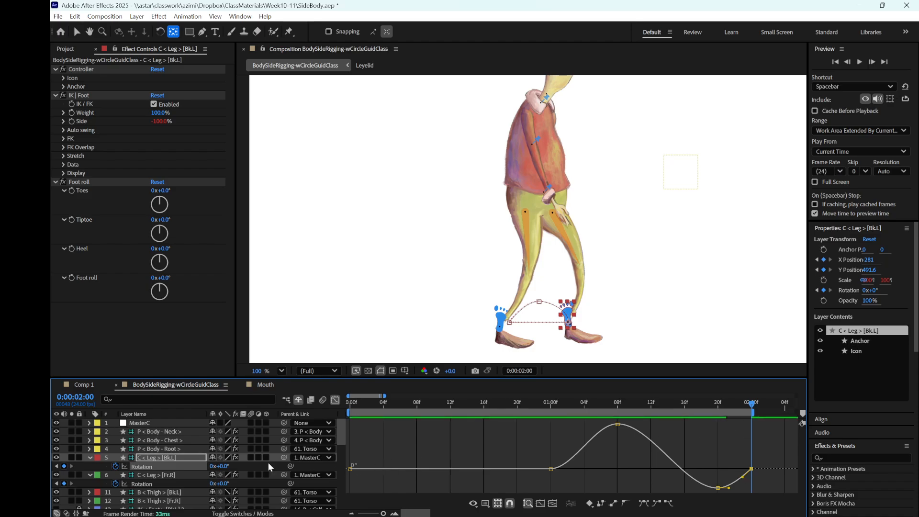
- Steepen the incoming curve of the C < Leg > [Fr.R] Rotation keyframe at 0:00:01:00 so the foot lands abruptly
{"action": "left_click", "coordinate": [174, 483]}
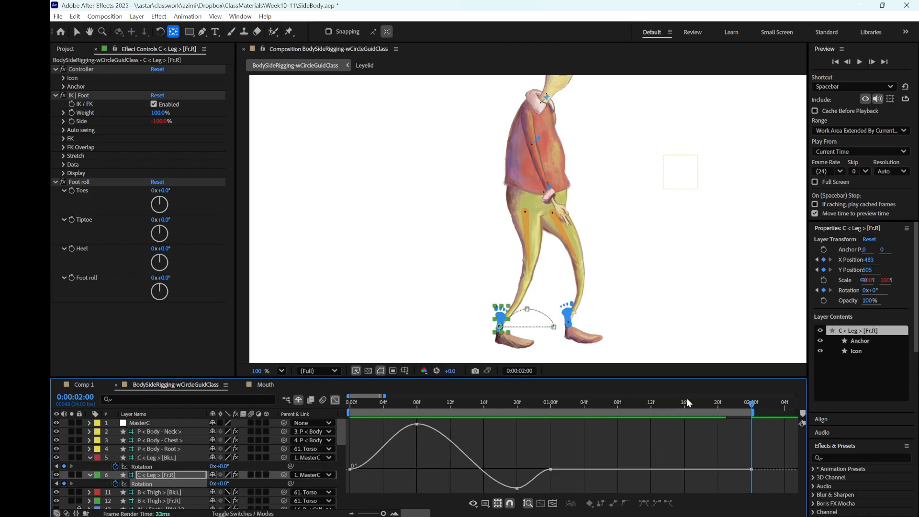
{"action": "left_click_drag", "start_coordinate": [751, 403], "coordinate": [601, 404]}
{"action": "key", "text": "j"}
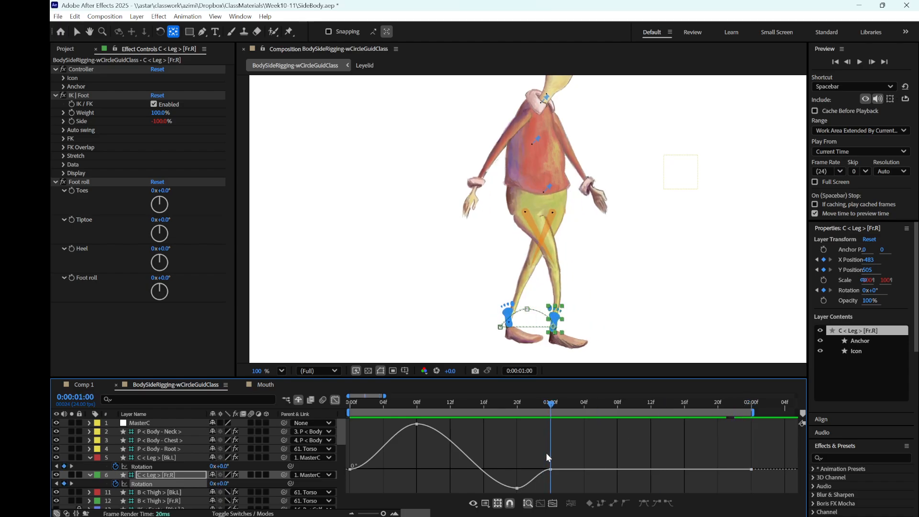
{"action": "left_click", "coordinate": [550, 469]}
{"action": "left_click_drag", "start_coordinate": [539, 469], "coordinate": [543, 476]}
- Play back the walk cycle and examine the front foot's pose in the opening frames up to 0:00:00:03
{"action": "key", "text": "space"}
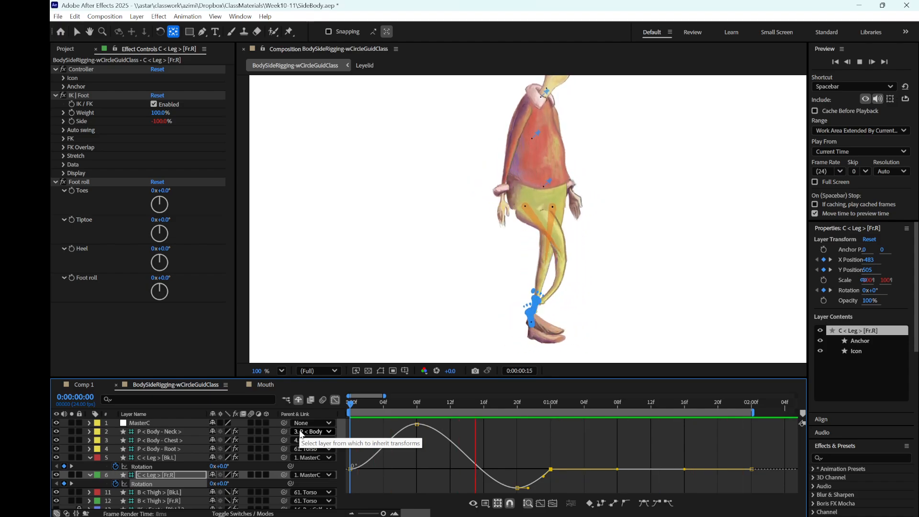
{"action": "key", "text": "space"}
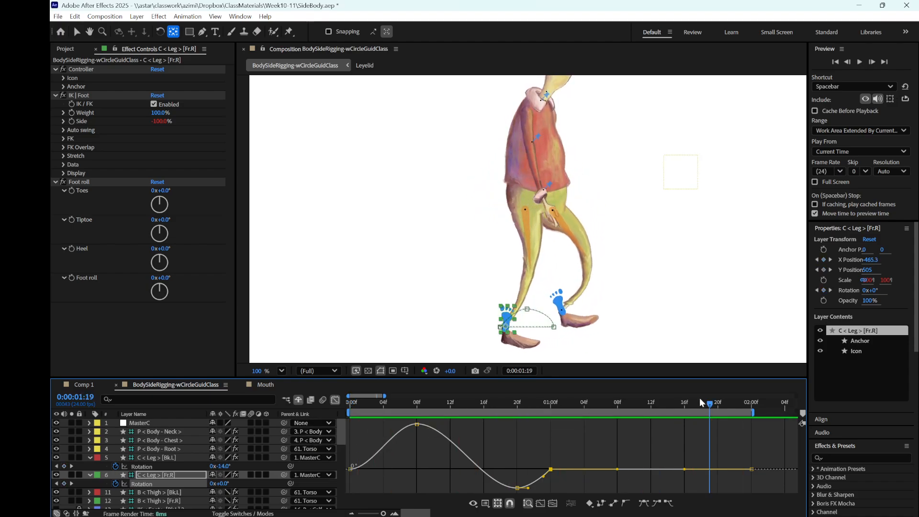
{"action": "left_click_drag", "start_coordinate": [709, 404], "coordinate": [331, 415]}
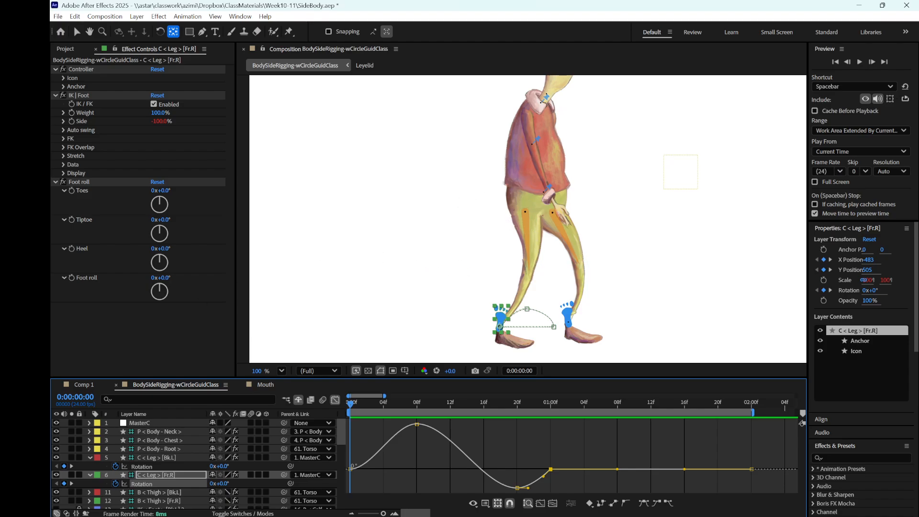
{"action": "left_click_drag", "start_coordinate": [351, 406], "coordinate": [375, 410]}
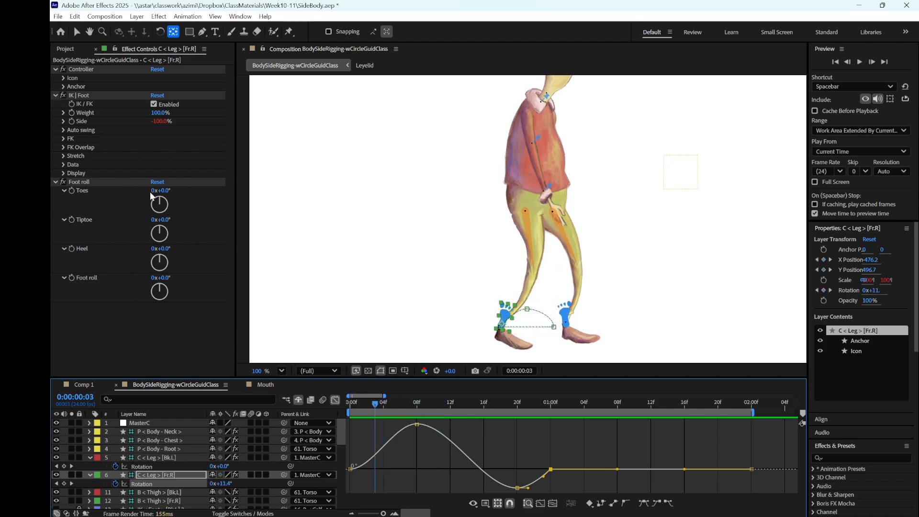
- Try a 19° Foot roll on the C < Leg > [Fr.R] controller at 0:00:00:05, and restore the Foot roll to 0°
{"action": "left_click", "coordinate": [365, 409]}
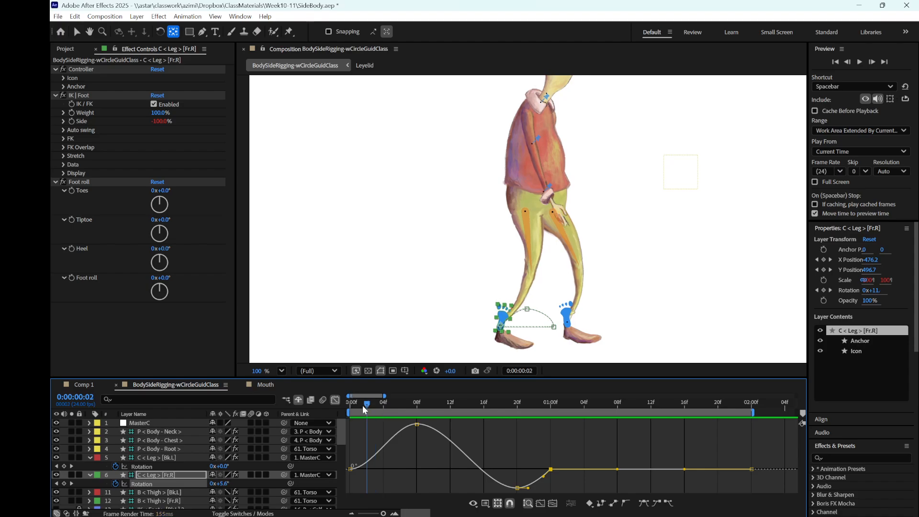
{"action": "left_click_drag", "start_coordinate": [365, 410], "coordinate": [392, 440]}
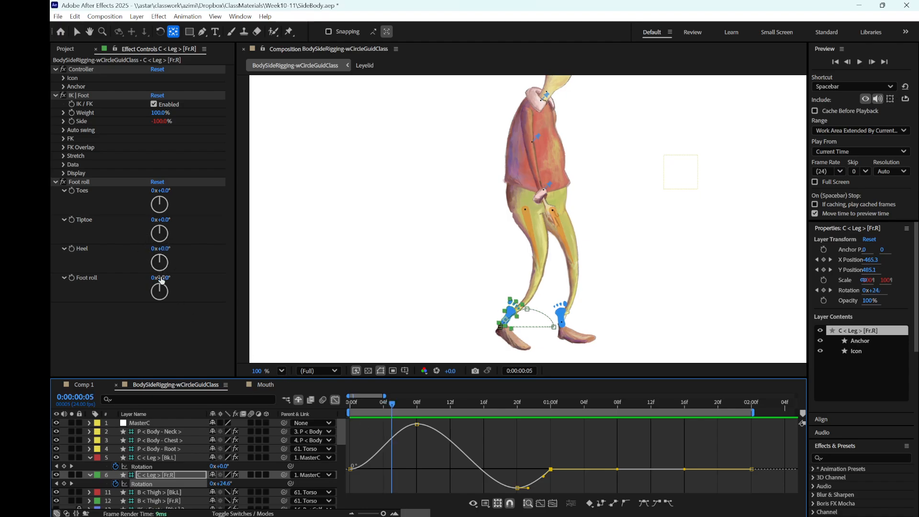
{"action": "left_click_drag", "start_coordinate": [163, 277], "coordinate": [178, 284]}
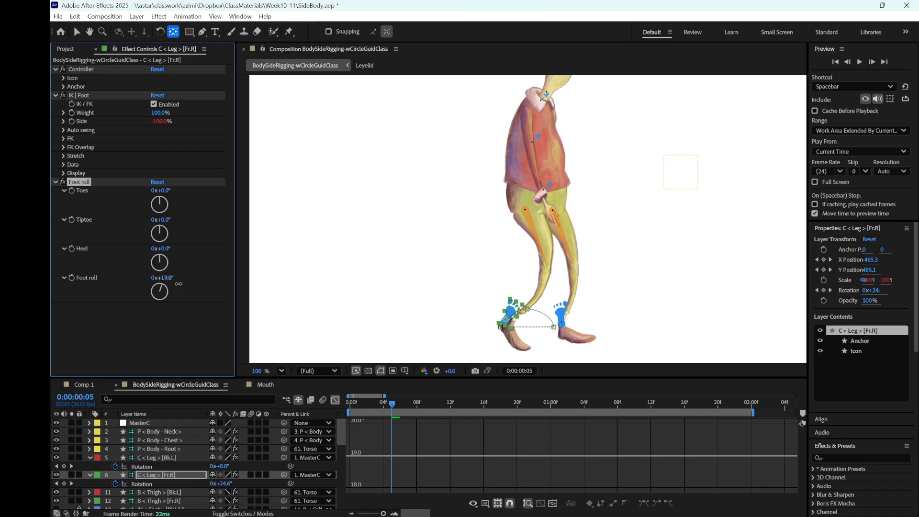
{"action": "left_click_drag", "start_coordinate": [393, 404], "coordinate": [555, 406]}
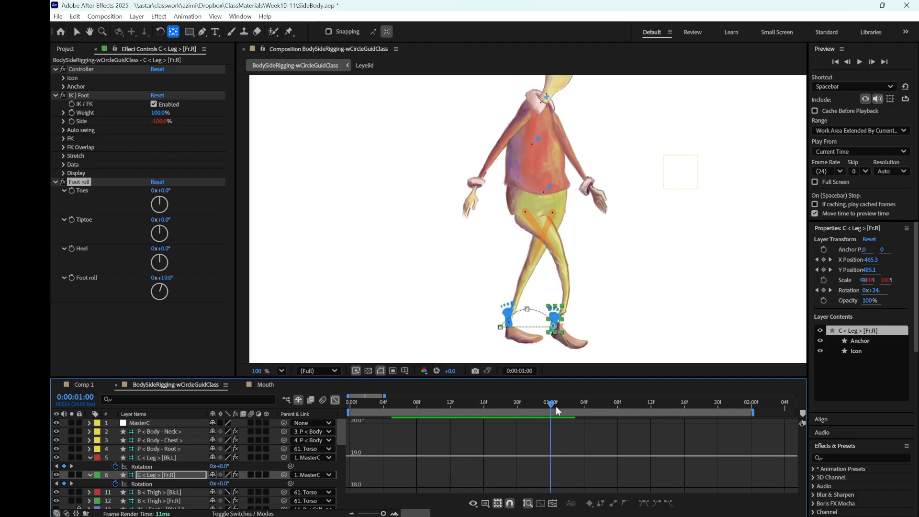
{"action": "left_click", "coordinate": [168, 277]}
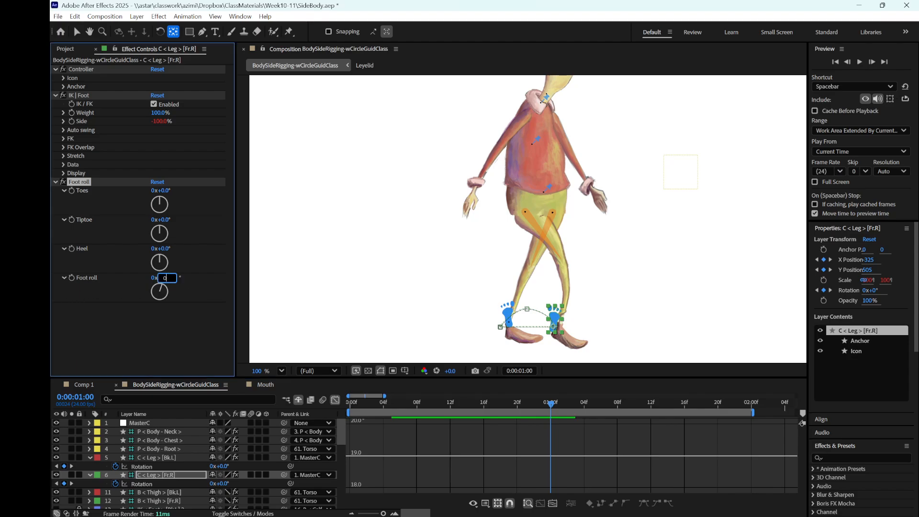
{"action": "key", "text": "Return"}
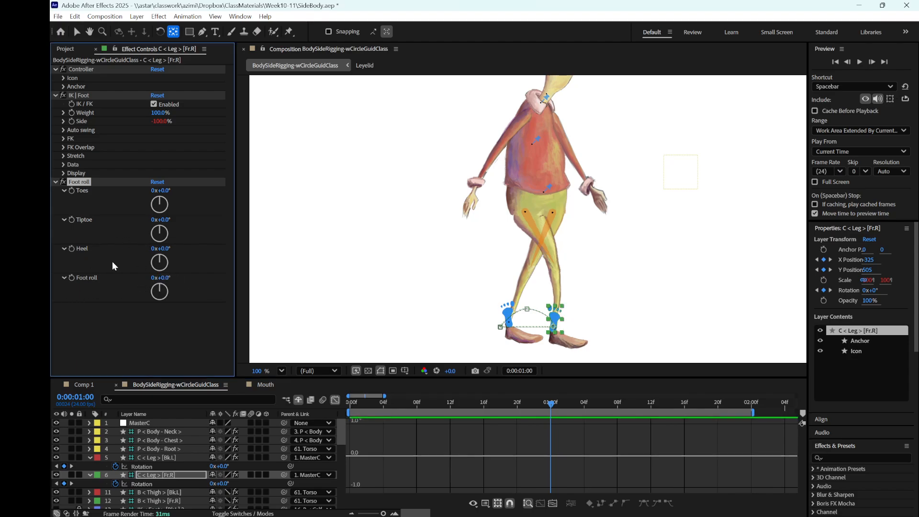
- Try a -5° Heel and a -24° Toes value on the C < Leg > [Fr.R] Foot roll effect, and undo both changes
{"action": "left_click_drag", "start_coordinate": [167, 249], "coordinate": [166, 249]}
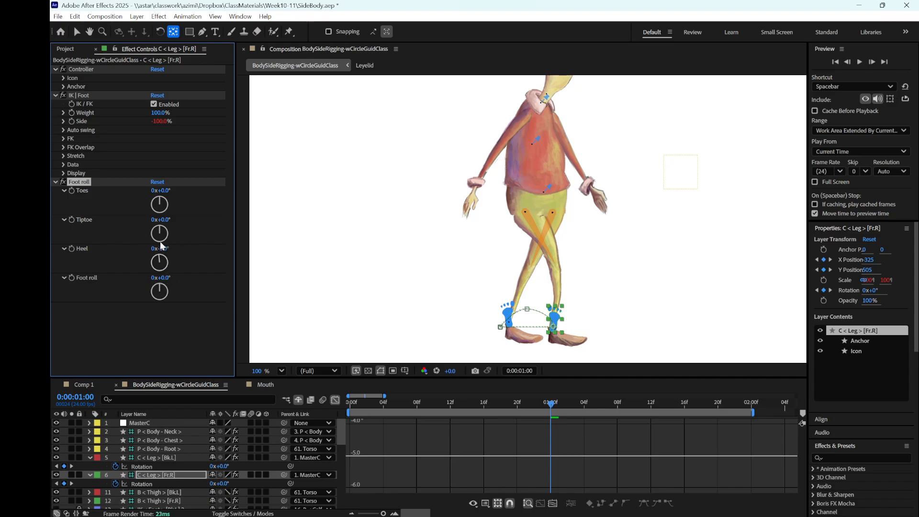
{"action": "left_click_drag", "start_coordinate": [162, 190], "coordinate": [155, 194]}
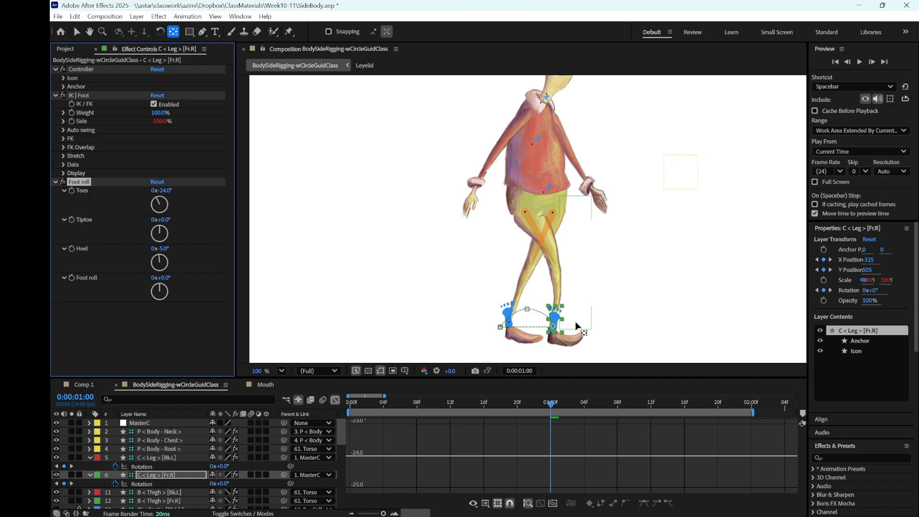
{"action": "key", "text": "ctrl+z"}
{"action": "key", "text": "ctrl+z"}
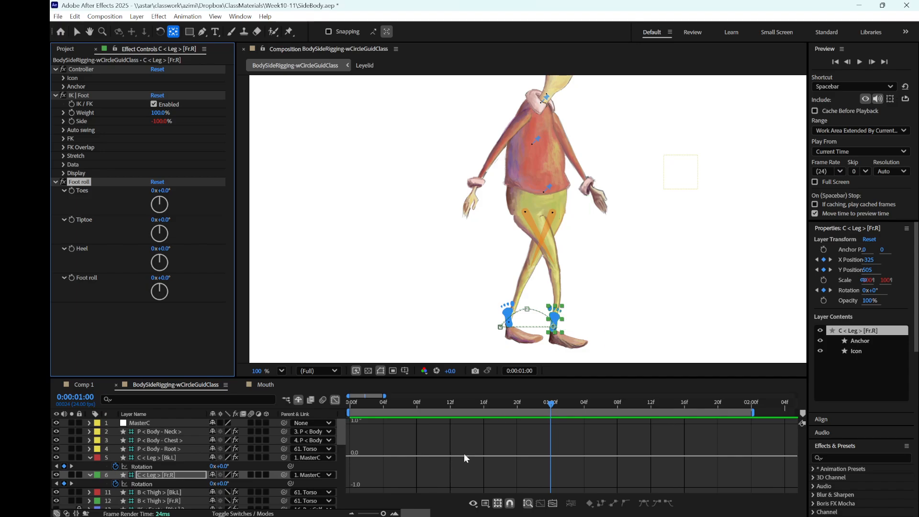
- Return to frame 0:00:00:00 and collapse the C < Leg > [Bk.L] and C < Leg > [Fr.R] layer properties
{"action": "left_click_drag", "start_coordinate": [549, 403], "coordinate": [335, 441]}
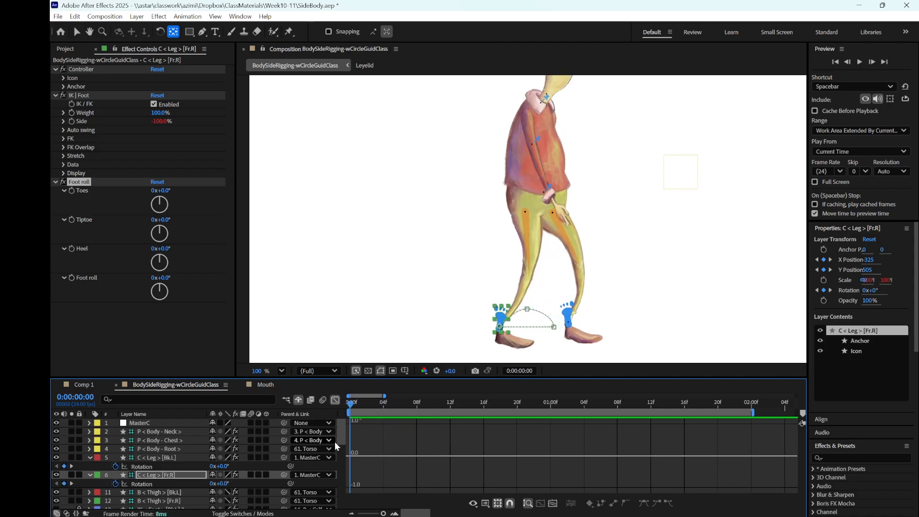
{"action": "left_click", "coordinate": [89, 458]}
{"action": "left_click", "coordinate": [89, 464]}
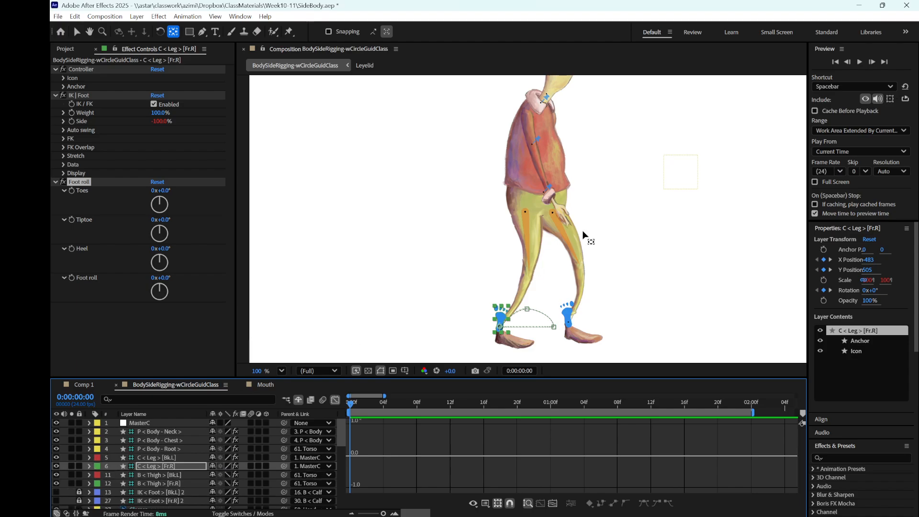
- Reveal the Torso layer's Rotation property, try a small rotation at the first frame and undo it
{"action": "scroll", "coordinate": [179, 462], "scroll_direction": "down", "scroll_amount": 5}
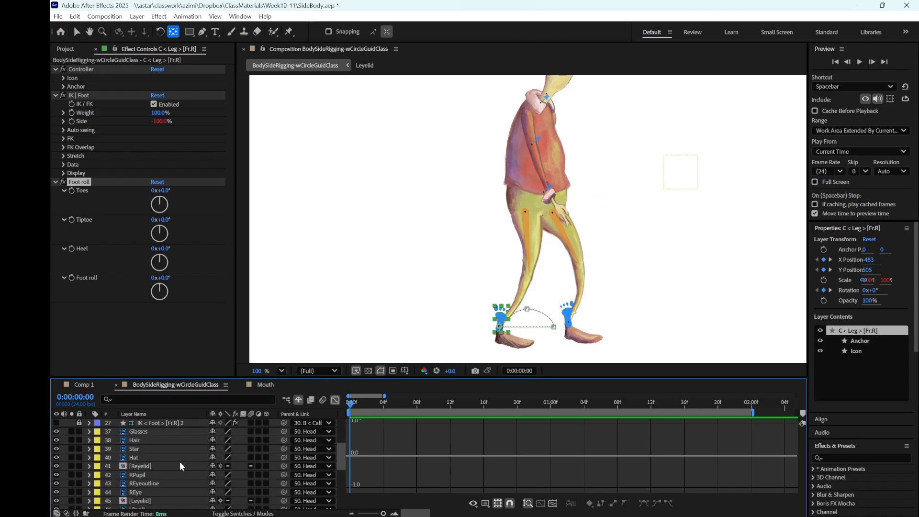
{"action": "scroll", "coordinate": [180, 462], "scroll_direction": "down", "scroll_amount": 4}
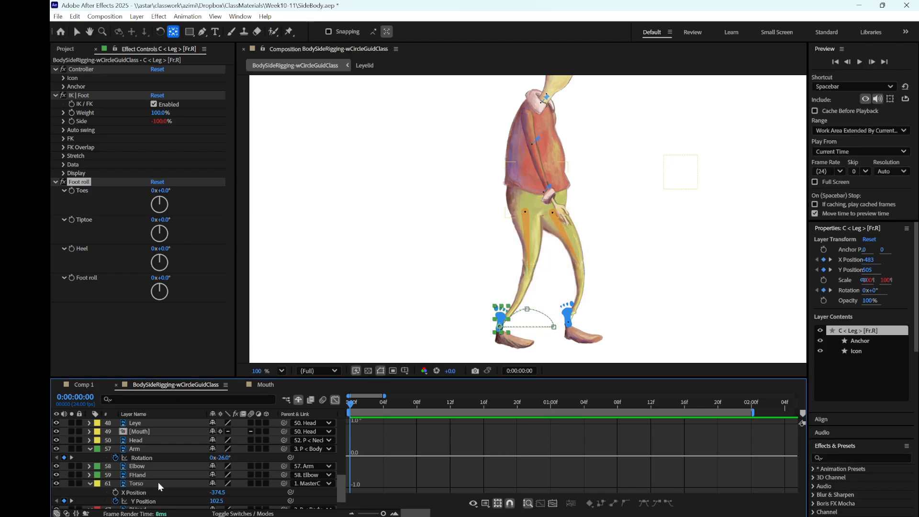
{"action": "left_click", "coordinate": [158, 484]}
{"action": "key", "text": "r"}
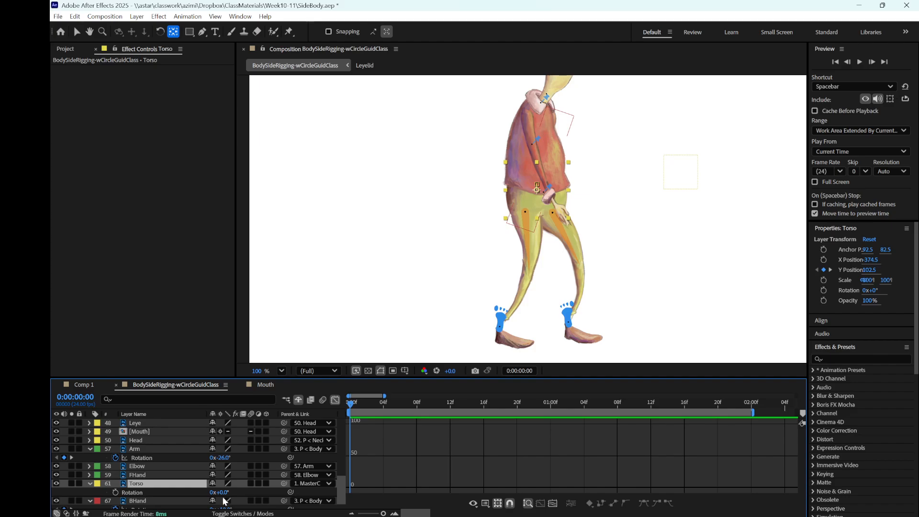
{"action": "left_click_drag", "start_coordinate": [221, 492], "coordinate": [223, 494]}
{"action": "key", "text": "ctrl+z"}
- Reveal the P < Body - Root > pin's Rotation, try rotating it to -4° at the first frame and undo it
{"action": "scroll", "coordinate": [158, 480], "scroll_direction": "down", "scroll_amount": 1}
{"action": "scroll", "coordinate": [156, 476], "scroll_direction": "up", "scroll_amount": 7}
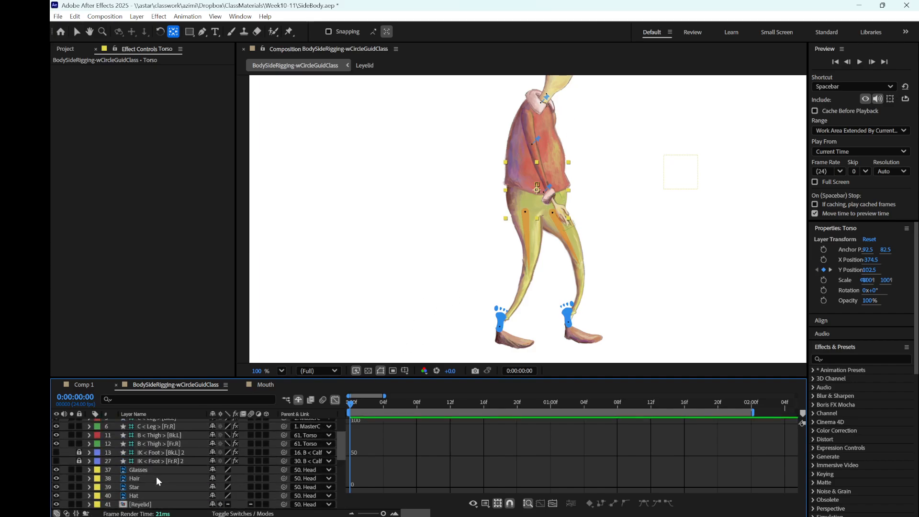
{"action": "left_click", "coordinate": [170, 433]}
{"action": "left_click", "coordinate": [167, 440]}
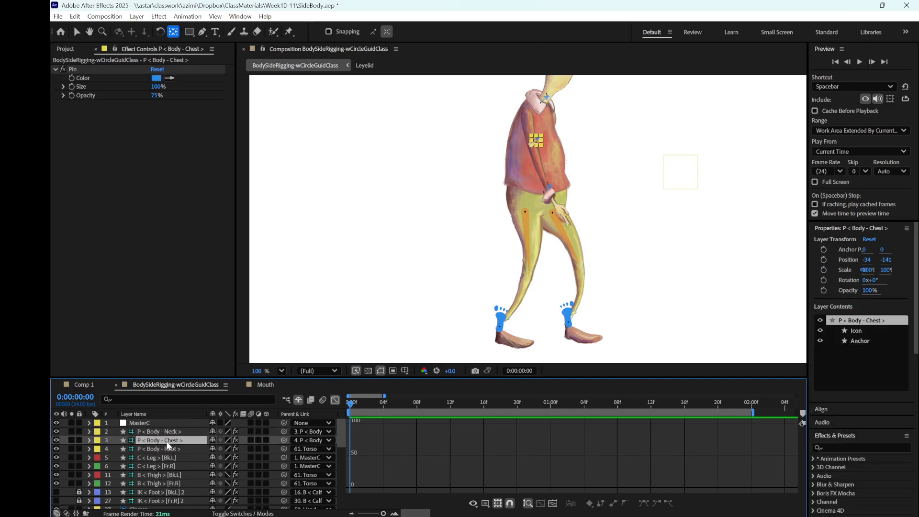
{"action": "left_click", "coordinate": [165, 450]}
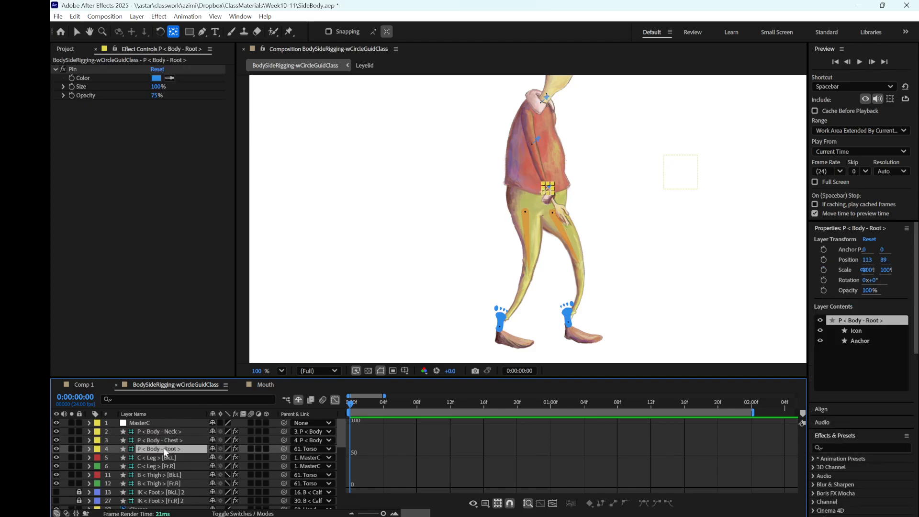
{"action": "key", "text": "r"}
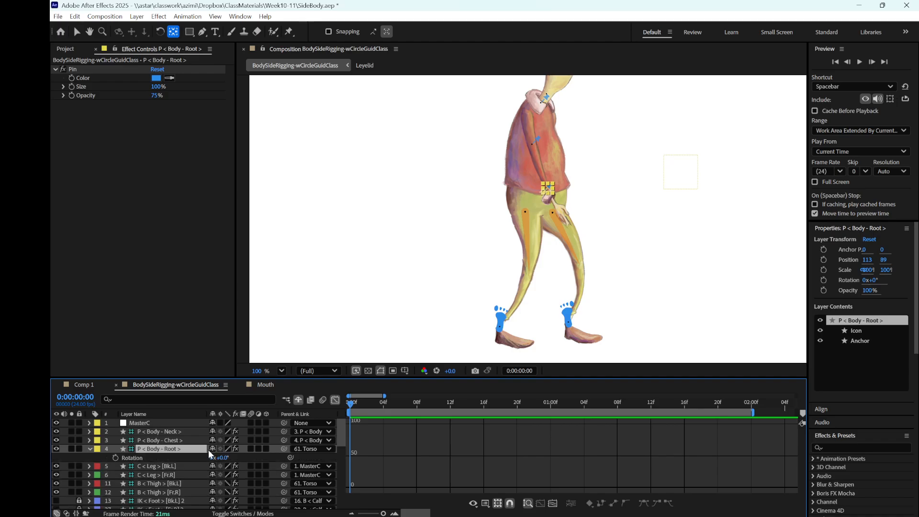
{"action": "left_click_drag", "start_coordinate": [222, 457], "coordinate": [226, 461]}
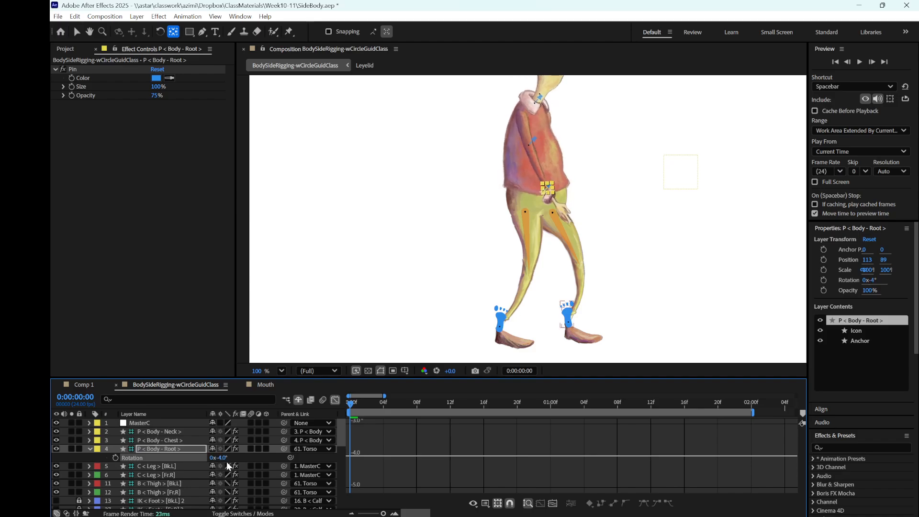
{"action": "key", "text": "ctrl+z"}
- Try rotating the Torso layer to 3° and undo the rotation
{"action": "scroll", "coordinate": [168, 488], "scroll_direction": "down", "scroll_amount": 4}
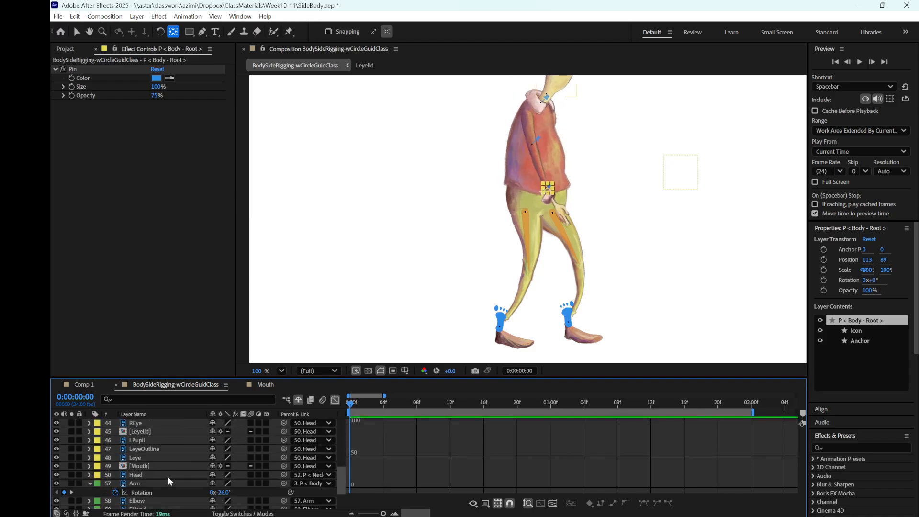
{"action": "scroll", "coordinate": [168, 476], "scroll_direction": "down", "scroll_amount": 5}
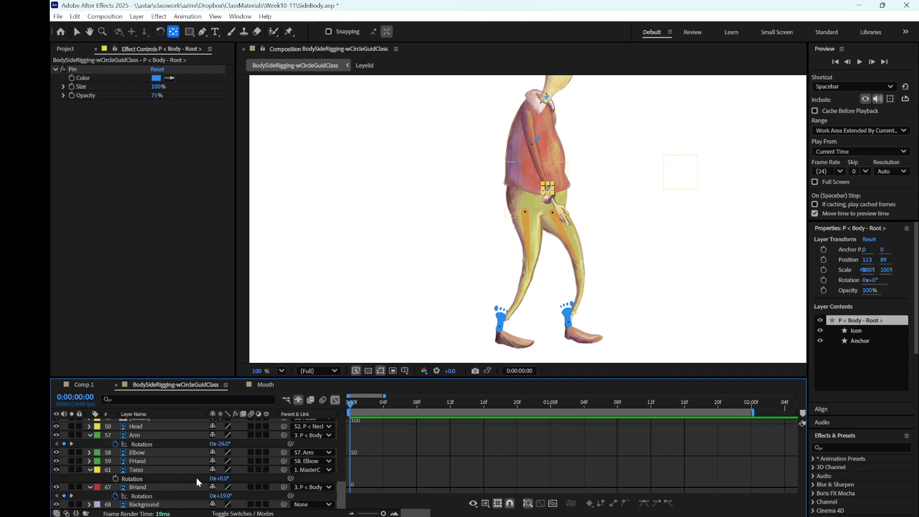
{"action": "left_click_drag", "start_coordinate": [218, 479], "coordinate": [219, 479]}
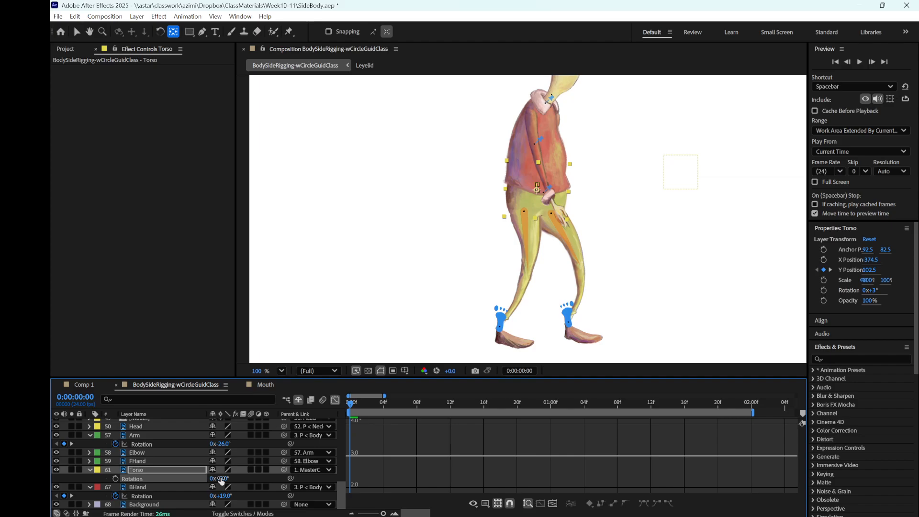
{"action": "key", "text": "ctrl+z"}
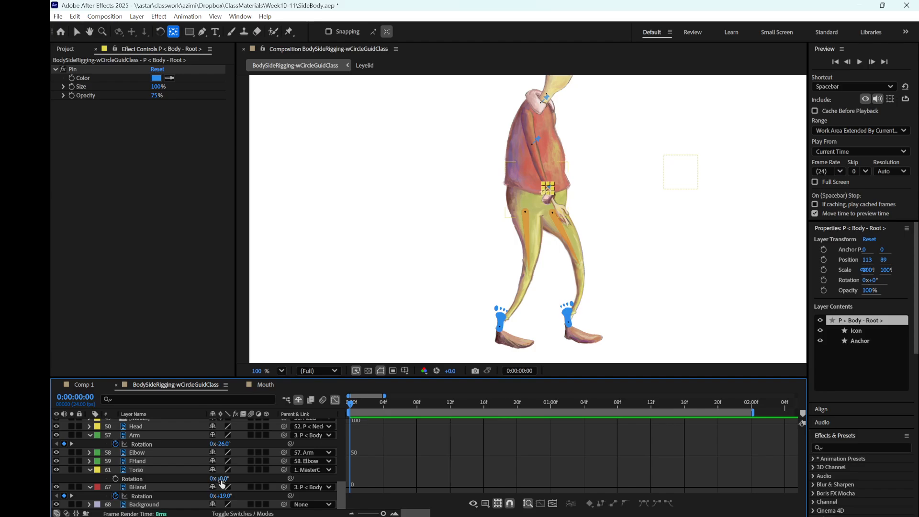
- Set the Torso layer's Rotation to -5° so the body leans backward
{"action": "left_click_drag", "start_coordinate": [221, 480], "coordinate": [225, 483]}
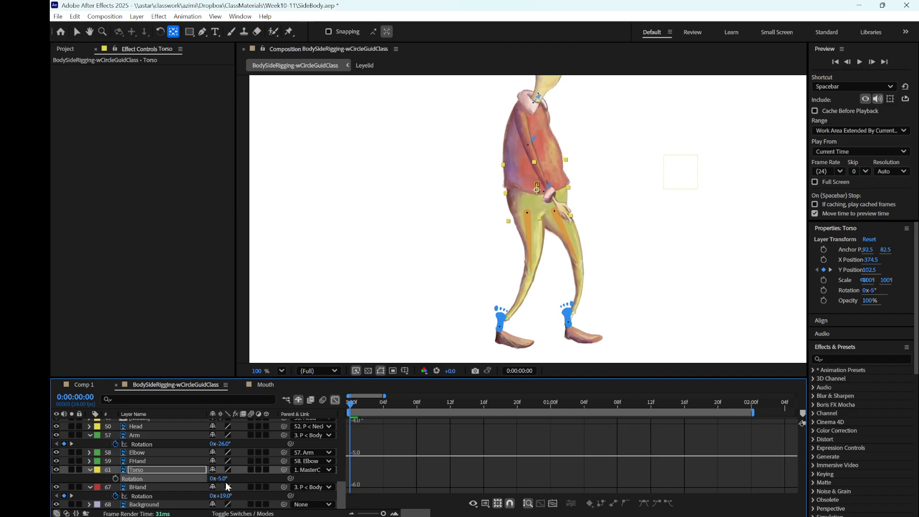
{"action": "scroll", "coordinate": [220, 467], "scroll_direction": "up", "scroll_amount": 3}
{"action": "scroll", "coordinate": [220, 467], "scroll_direction": "up", "scroll_amount": 10}
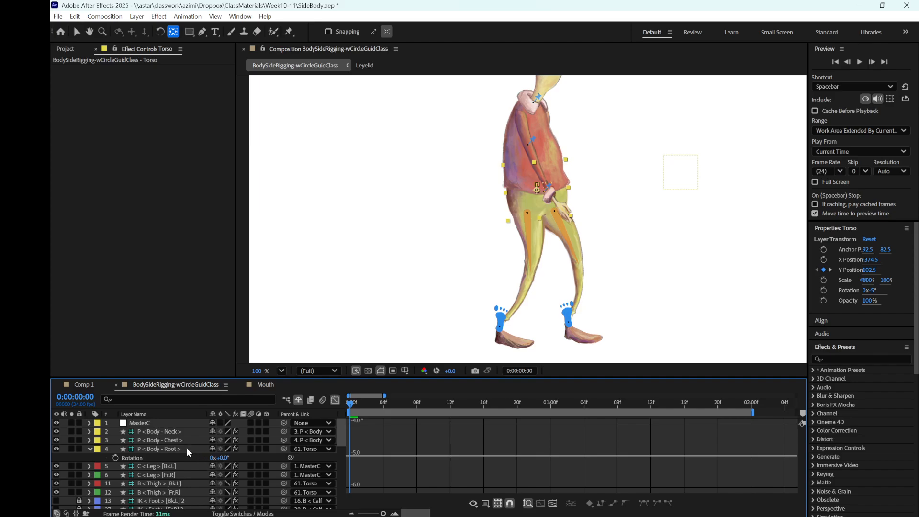
- Preview the walk cycle with the P < Body - Root > layer selected, and switch the timeline from the Graph Editor to layer bars
{"action": "left_click", "coordinate": [184, 448]}
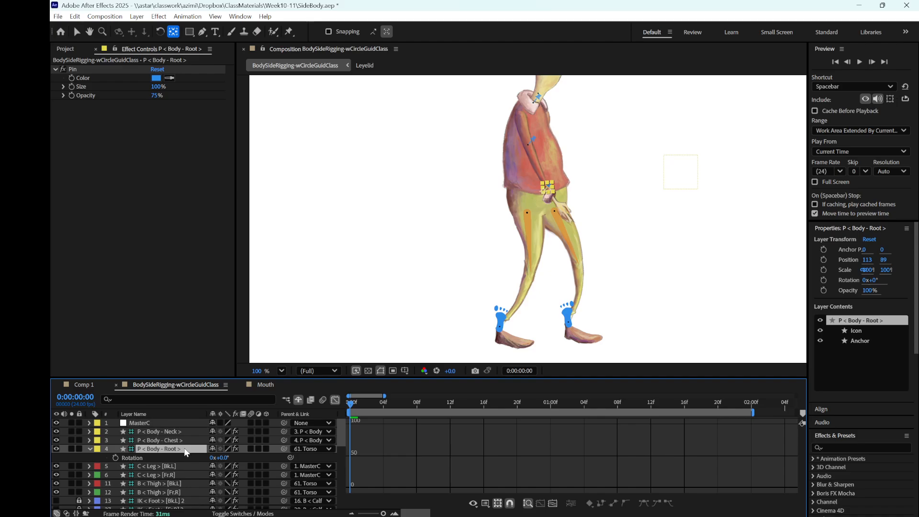
{"action": "key", "text": "space"}
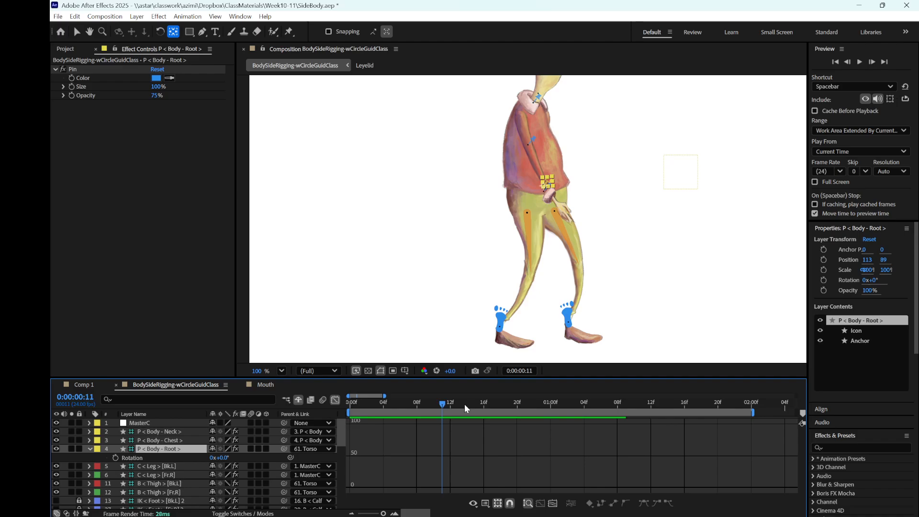
{"action": "left_click_drag", "start_coordinate": [391, 410], "coordinate": [343, 418]}
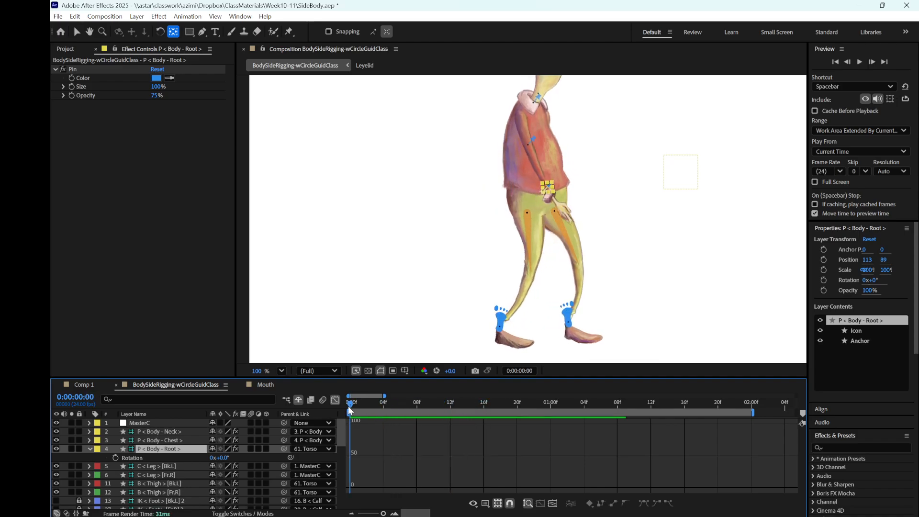
{"action": "left_click_drag", "start_coordinate": [349, 406], "coordinate": [746, 428]}
{"action": "left_click_drag", "start_coordinate": [746, 426], "coordinate": [652, 440]}
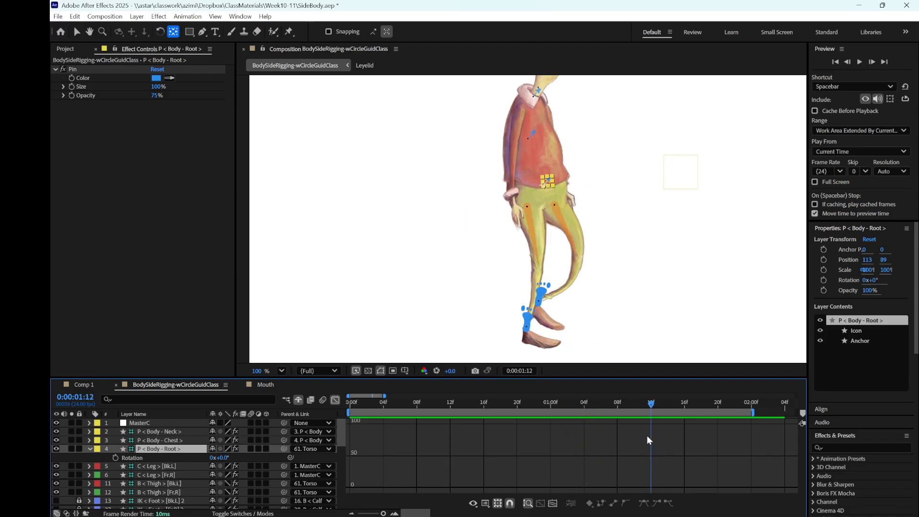
{"action": "left_click_drag", "start_coordinate": [642, 435], "coordinate": [332, 438]}
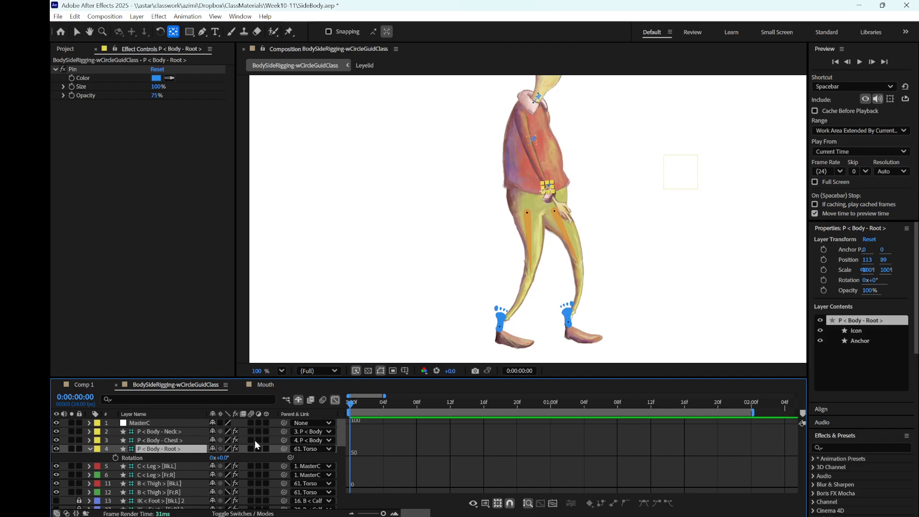
{"action": "left_click", "coordinate": [335, 400]}
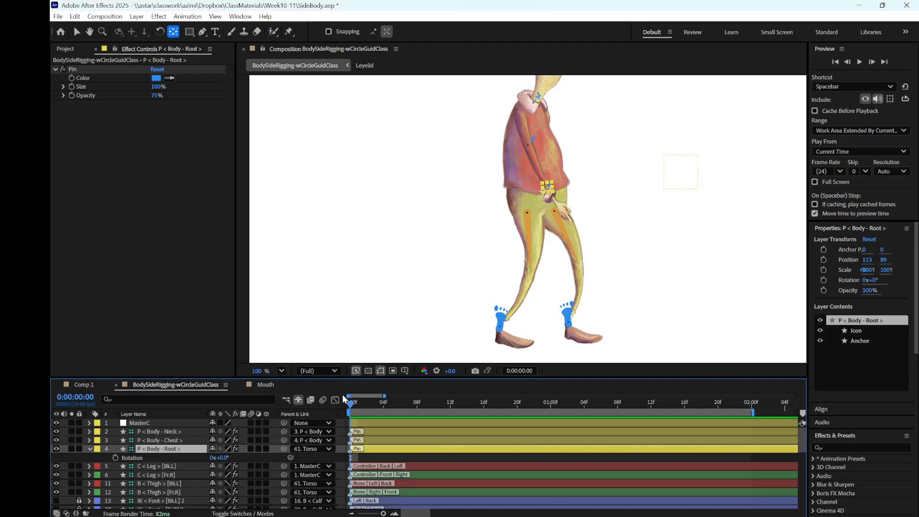
- Set the Body - Root pin's rotation to 11° at the first frame and enable keyframing for it
{"action": "mouse_move", "coordinate": [349, 402]}
{"action": "left_mouse_down"}
{"action": "mouse_move", "coordinate": [376, 403]}
{"action": "mouse_move", "coordinate": [338, 409]}
{"action": "left_mouse_up"}
{"action": "left_click_drag", "start_coordinate": [223, 458], "coordinate": [228, 458]}
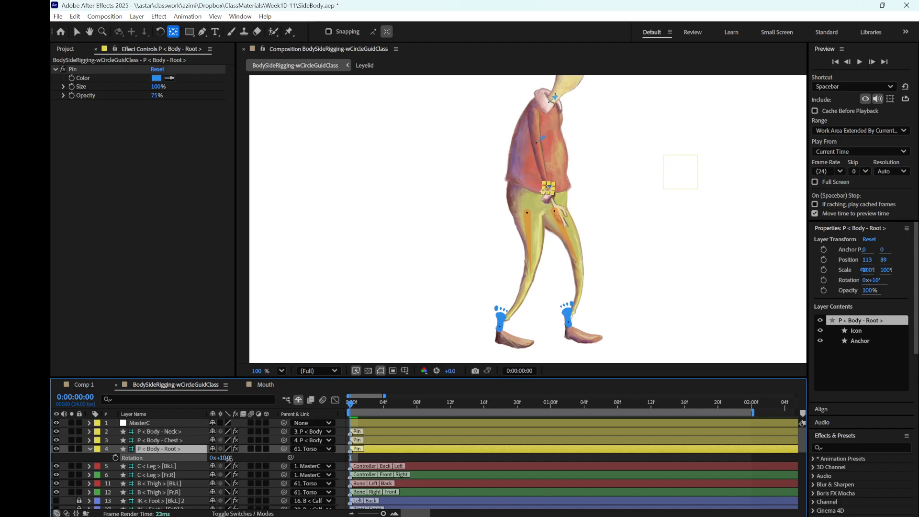
{"action": "left_click_drag", "start_coordinate": [228, 458], "coordinate": [228, 458]}
{"action": "left_click_drag", "start_coordinate": [228, 458], "coordinate": [229, 458]}
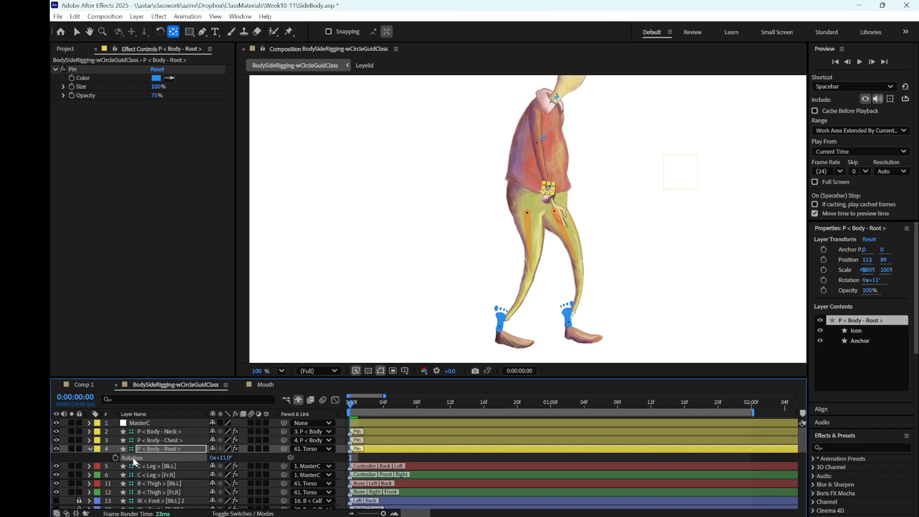
{"action": "left_click", "coordinate": [116, 457]}
- Add Body - Root rotation keyframes that hold the current angle at 0:00:01:00 and 0:00:02:00
{"action": "left_click_drag", "start_coordinate": [348, 407], "coordinate": [554, 442]}
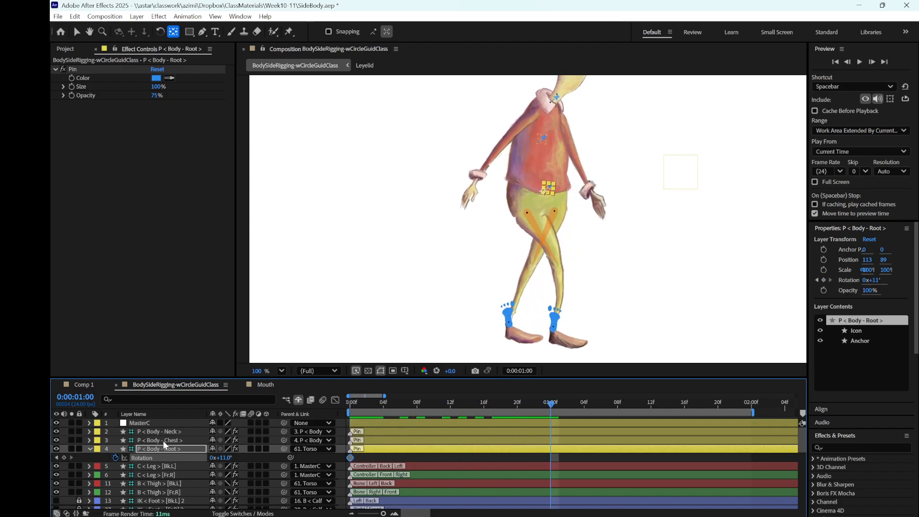
{"action": "left_click", "coordinate": [64, 457]}
{"action": "left_click_drag", "start_coordinate": [550, 406], "coordinate": [752, 406]}
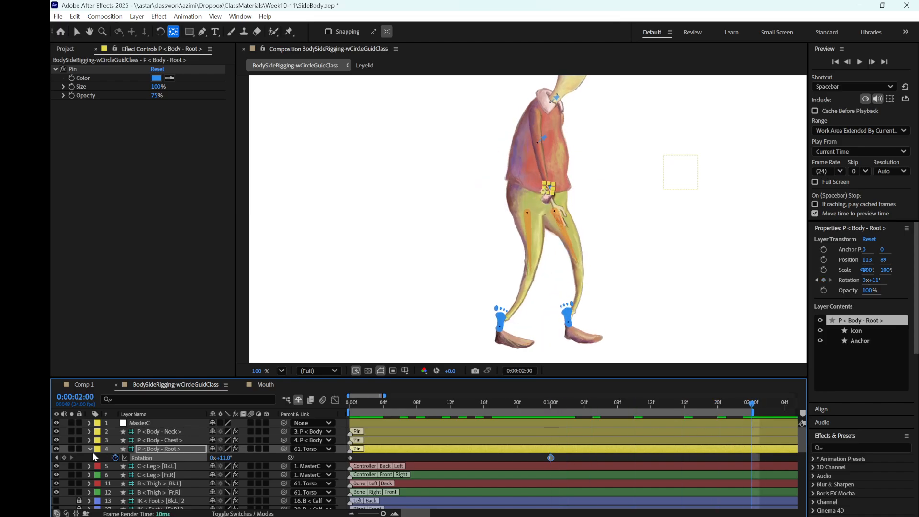
{"action": "left_click", "coordinate": [63, 457]}
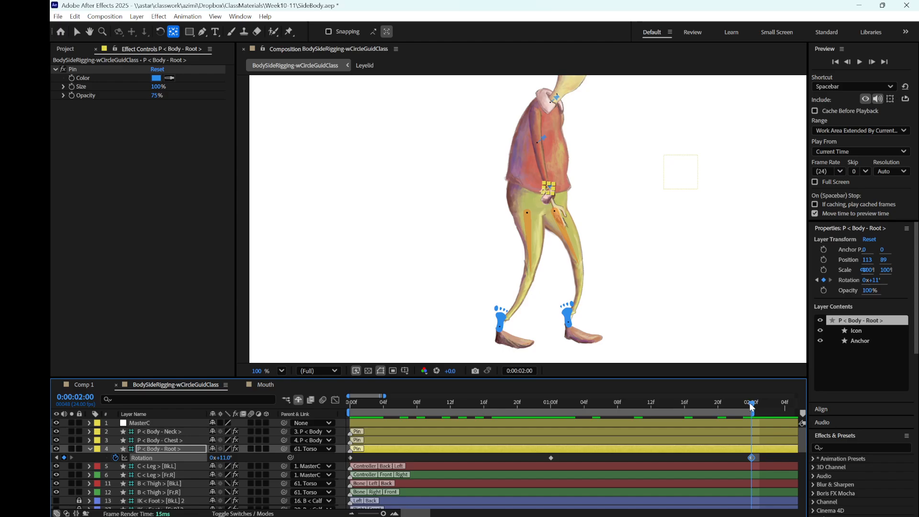
- Key the Body - Root rotation at 0:00:00:12, trying -10° and -5° before settling on -3°
{"action": "left_click_drag", "start_coordinate": [752, 404], "coordinate": [453, 451]}
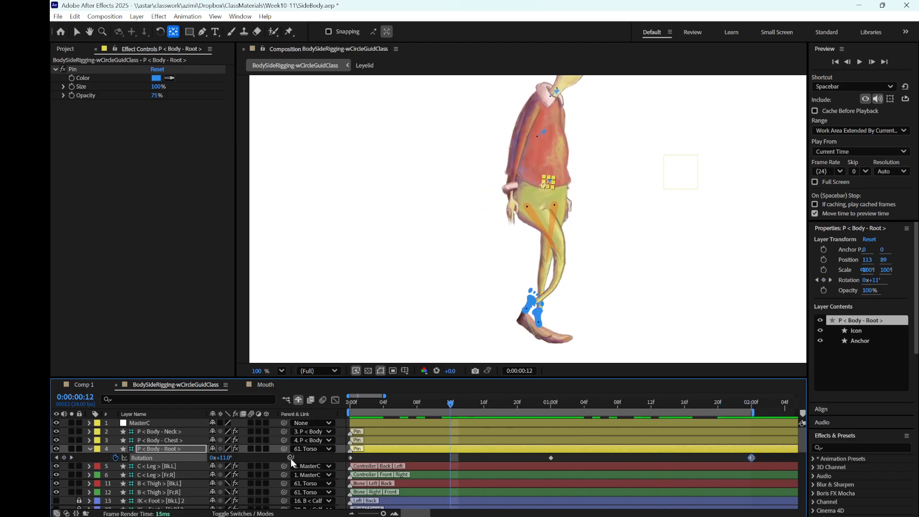
{"action": "left_click", "coordinate": [223, 458]}
{"action": "key", "text": "Return"}
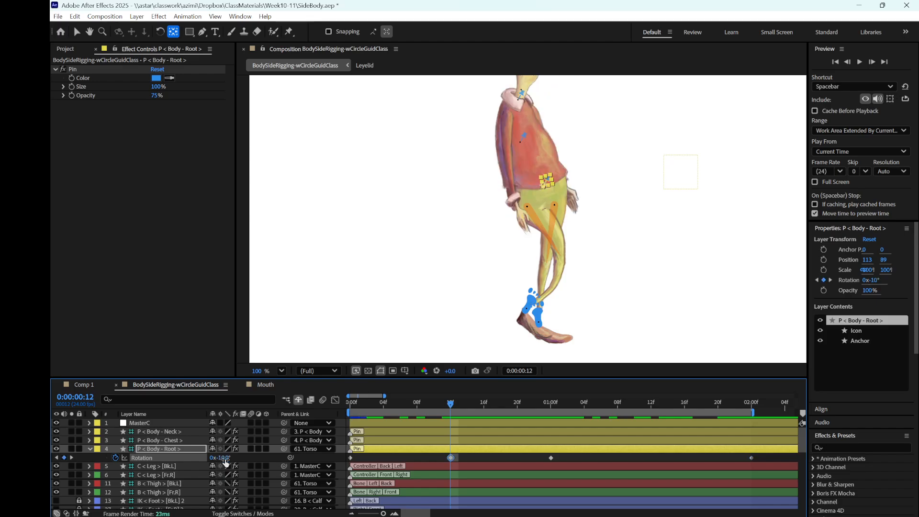
{"action": "left_click", "coordinate": [220, 458]}
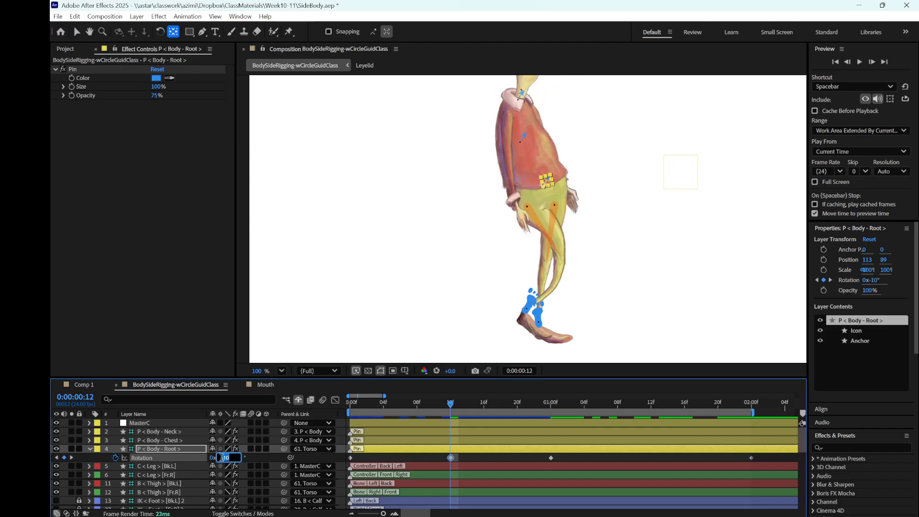
{"action": "type", "text": "-5"}
{"action": "key", "text": "Return"}
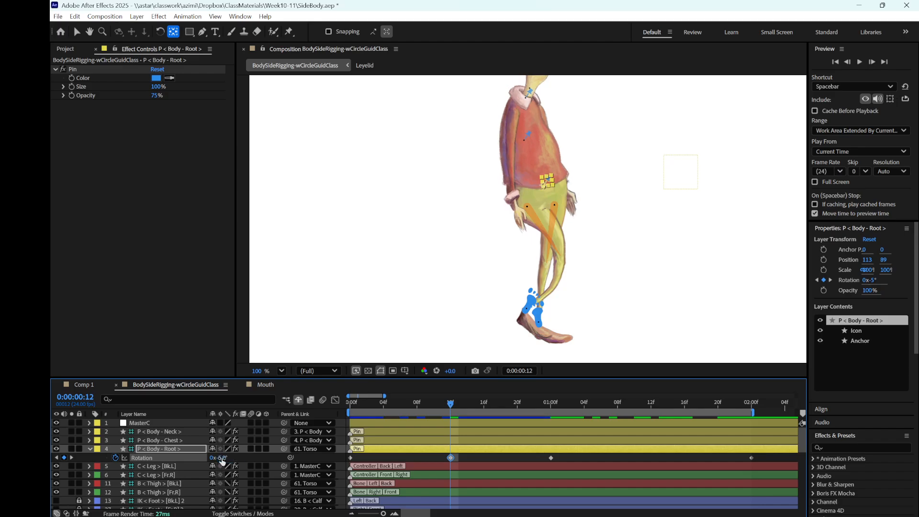
{"action": "left_click", "coordinate": [221, 459]}
{"action": "type", "text": "-3"}
{"action": "key", "text": "Return"}
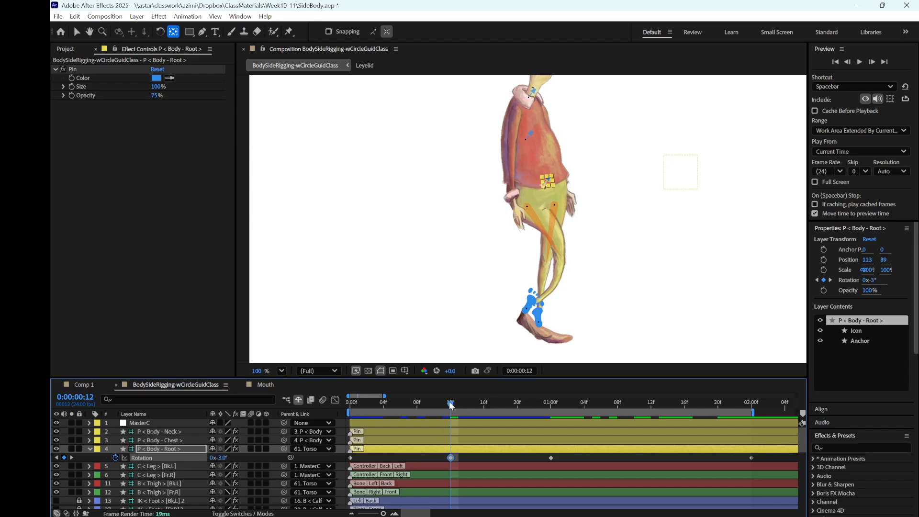
- Key the Body - Root rotation at -3° at 0:00:01:12 and preview the walk from the start
{"action": "left_click_drag", "start_coordinate": [450, 403], "coordinate": [652, 433]}
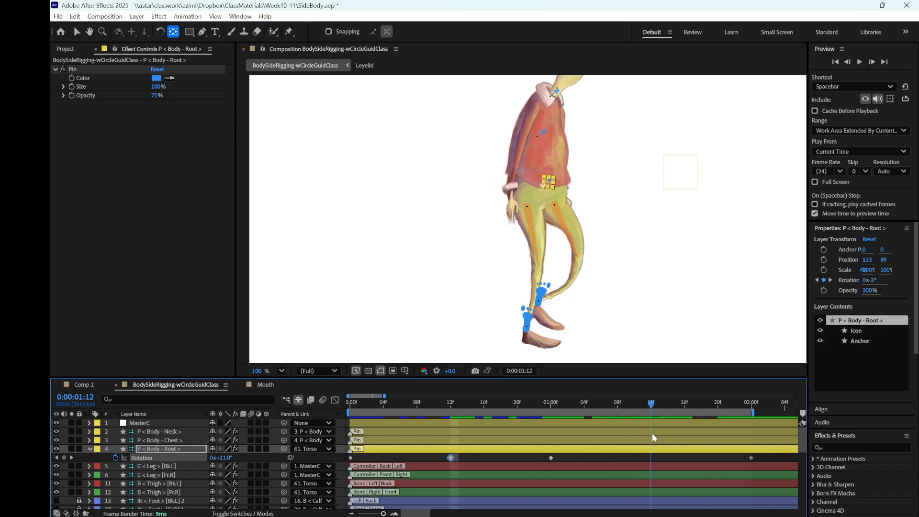
{"action": "left_click", "coordinate": [225, 458]}
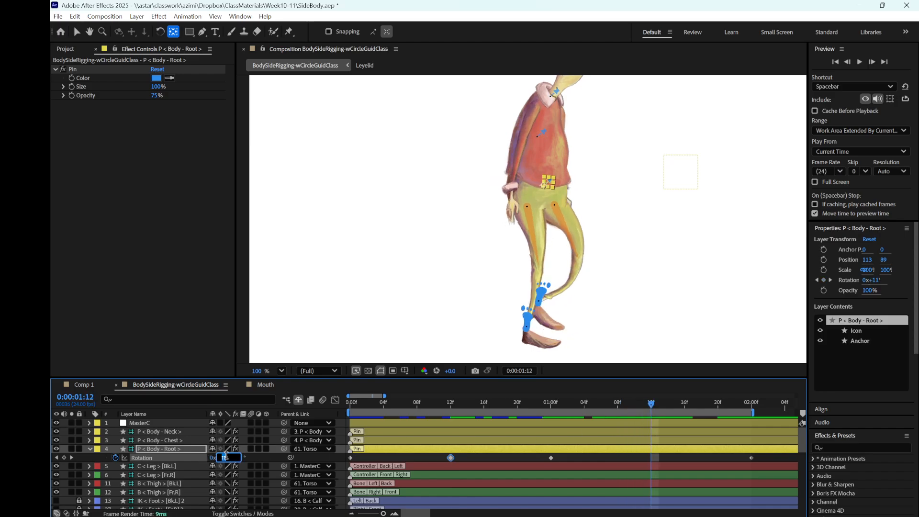
{"action": "key", "text": "Return"}
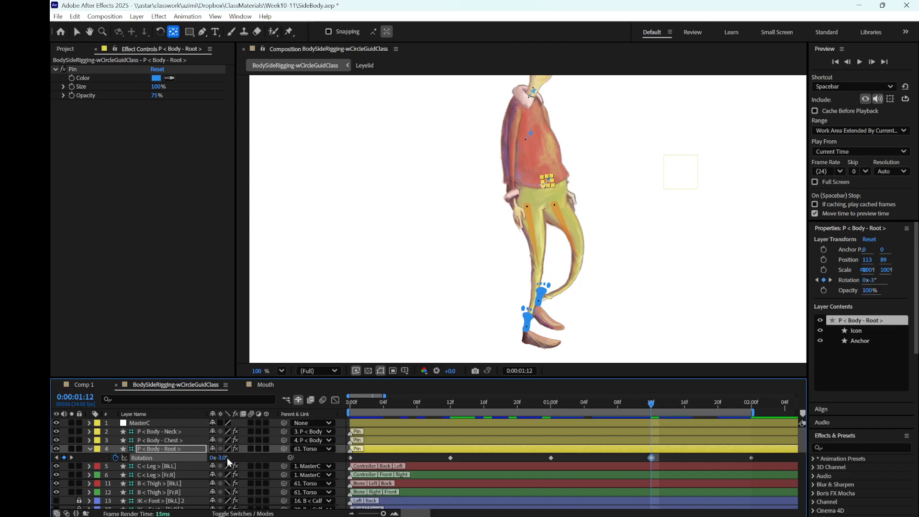
{"action": "left_click_drag", "start_coordinate": [652, 405], "coordinate": [331, 434]}
{"action": "key", "text": "space"}
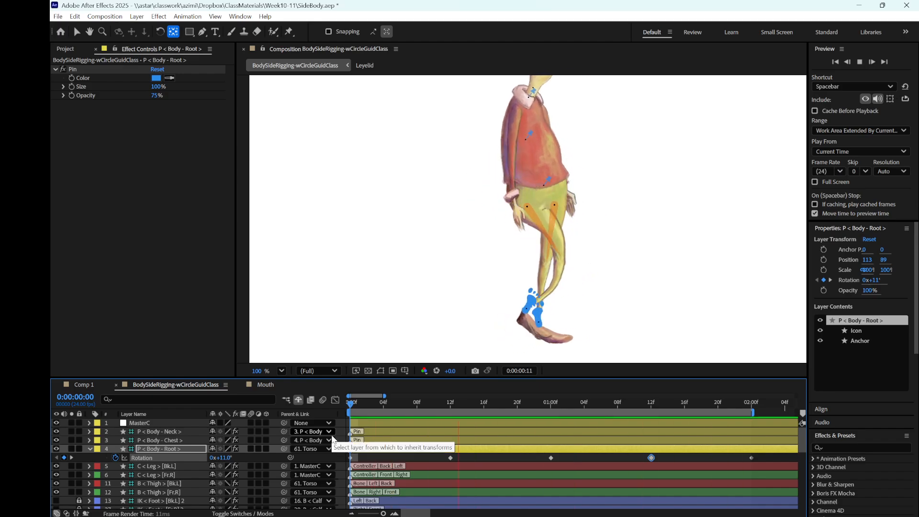
{"action": "key", "text": "space"}
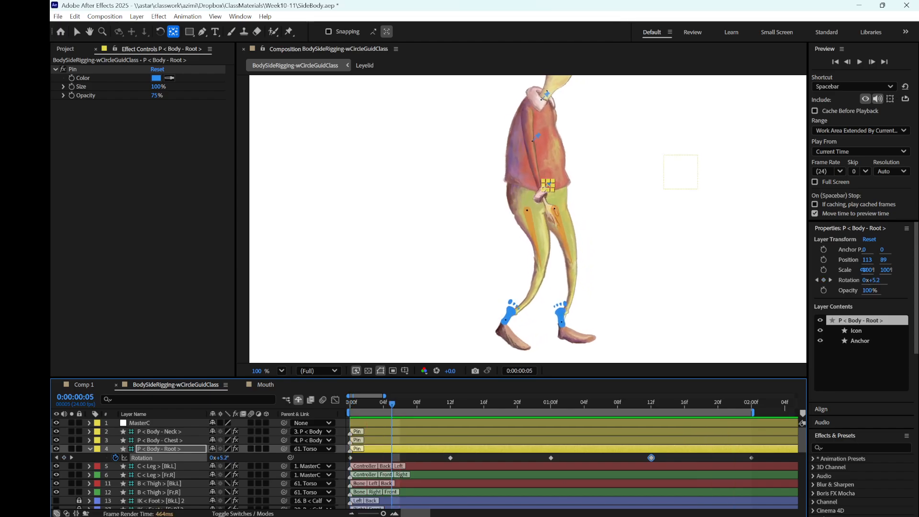
- Apply Easy Ease to all of the Body - Root rotation keyframes
{"action": "left_click_drag", "start_coordinate": [768, 458], "coordinate": [345, 459]}
{"action": "right_click", "coordinate": [450, 457]}
{"action": "mouse_move", "coordinate": [475, 453]}
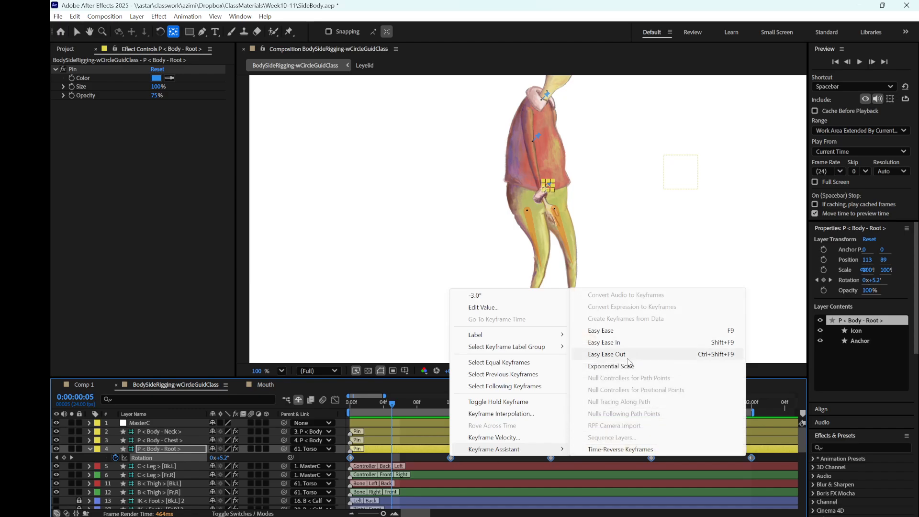
{"action": "left_click", "coordinate": [605, 328]}
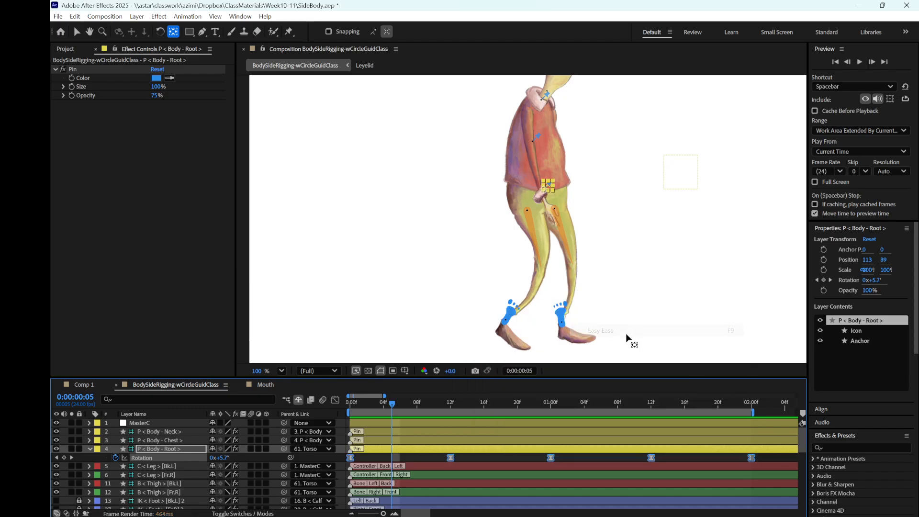
{"action": "left_click", "coordinate": [473, 456]}
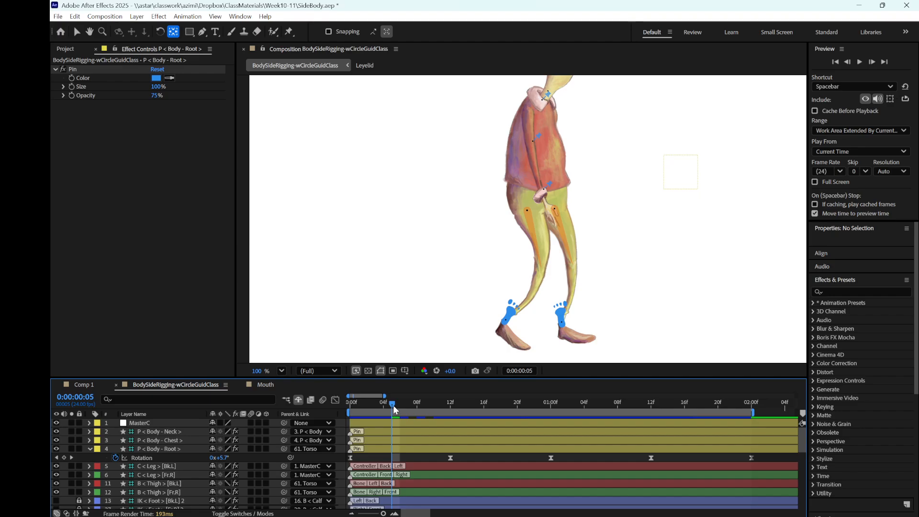
- Play and scrub the walk cycle from the first frame to examine the eased body lean
{"action": "left_click_drag", "start_coordinate": [393, 405], "coordinate": [337, 415]}
{"action": "key", "text": "space"}
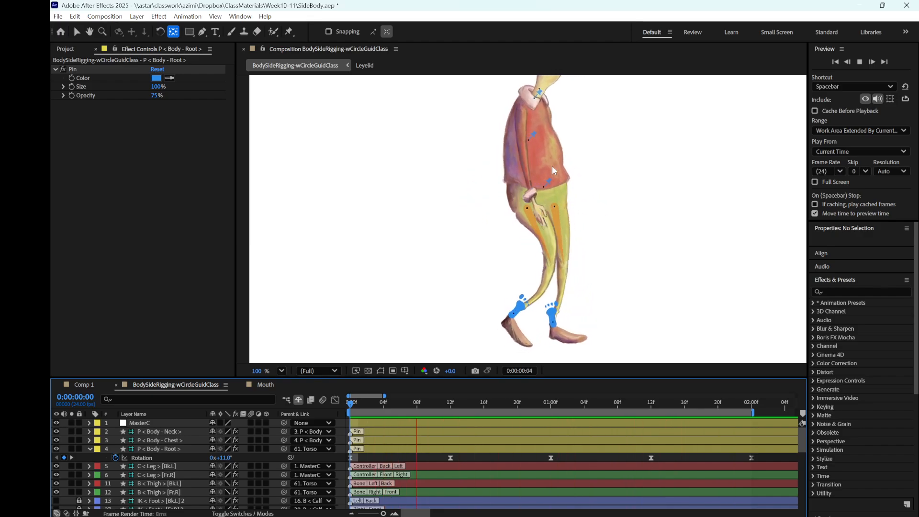
{"action": "key", "text": "space"}
{"action": "left_click_drag", "start_coordinate": [588, 407], "coordinate": [476, 409]}
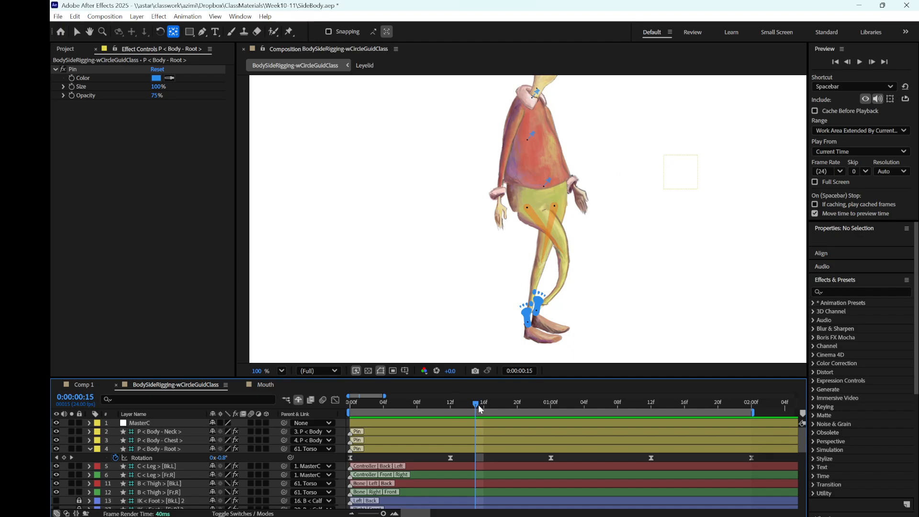
{"action": "left_click_drag", "start_coordinate": [481, 409], "coordinate": [344, 413]}
{"action": "key", "text": "space"}
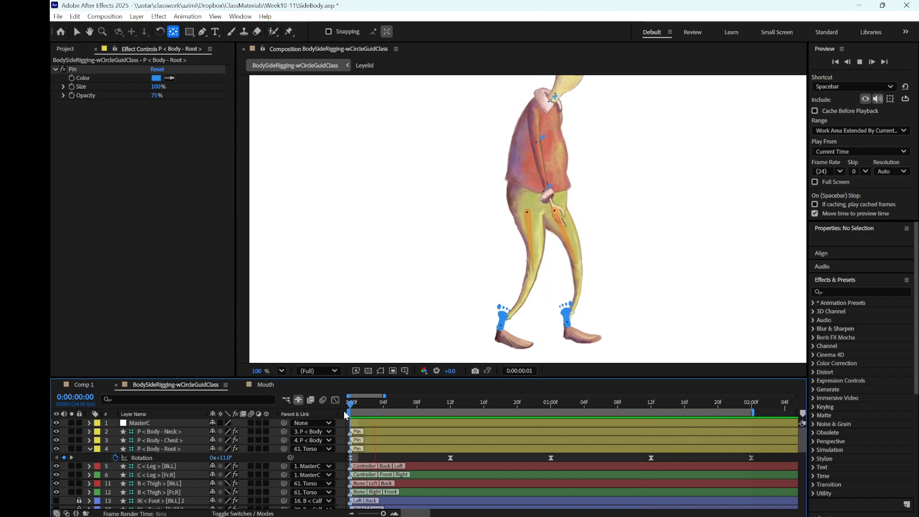
{"action": "key", "text": "space"}
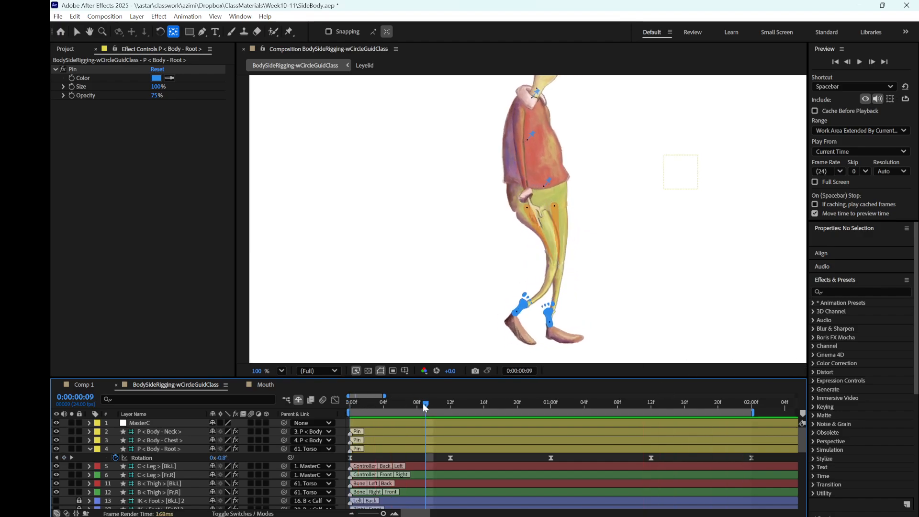
{"action": "left_click_drag", "start_coordinate": [423, 403], "coordinate": [334, 406]}
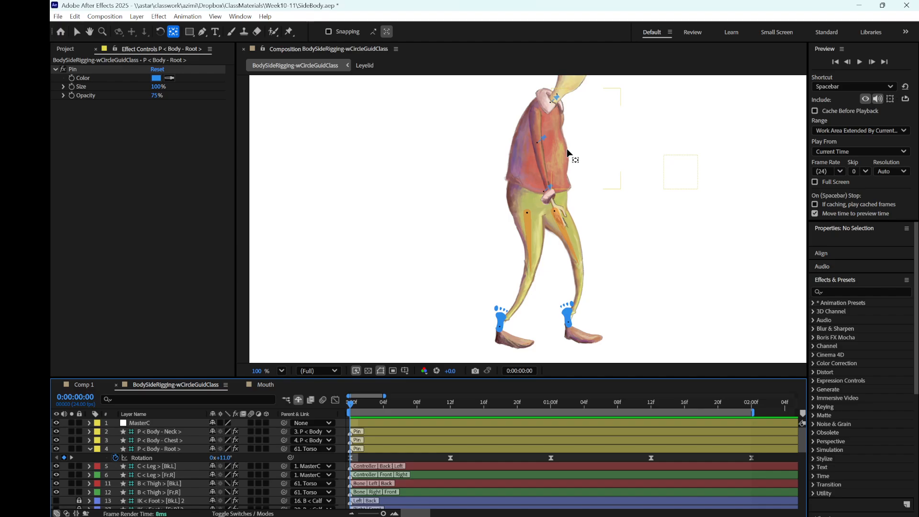
- Bring the character's head into view and reveal the rotation property of the Body - Neck pin layer
{"action": "left_click_drag", "start_coordinate": [561, 129], "coordinate": [555, 211]}
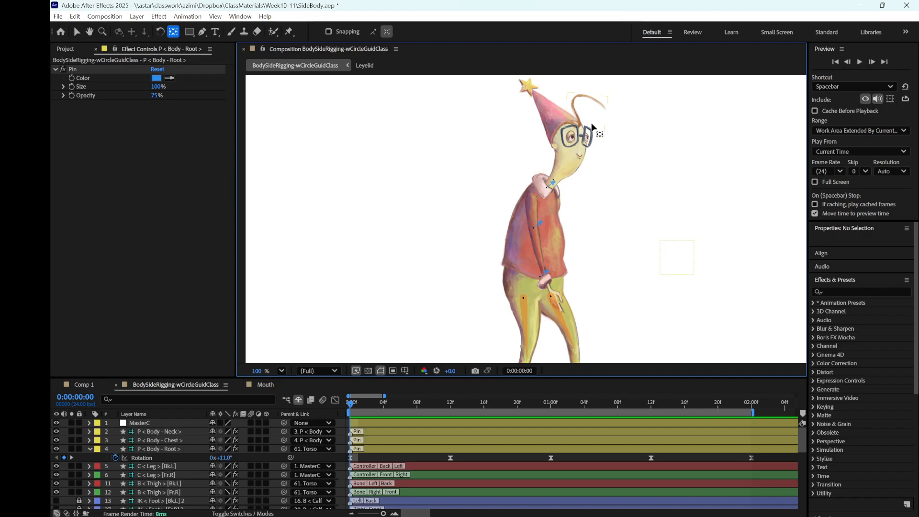
{"action": "scroll", "coordinate": [160, 489], "scroll_direction": "down", "scroll_amount": 10}
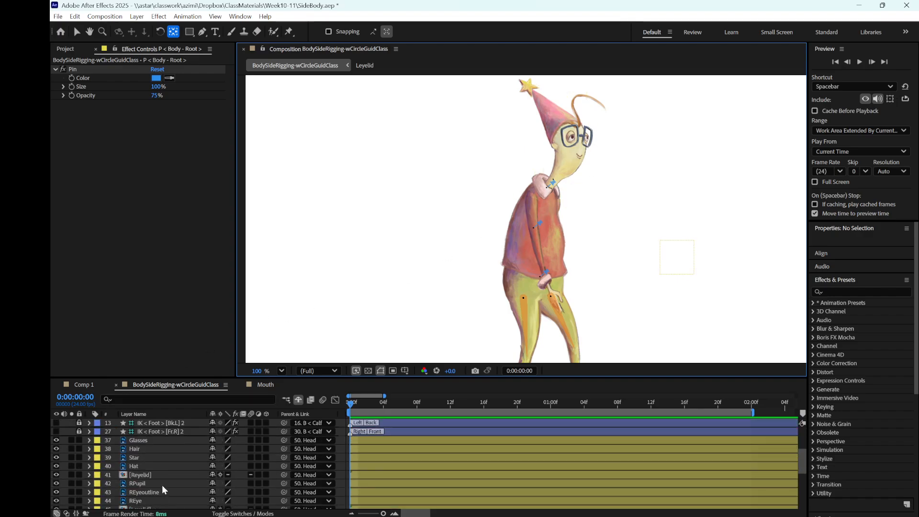
{"action": "scroll", "coordinate": [166, 476], "scroll_direction": "up", "scroll_amount": 5}
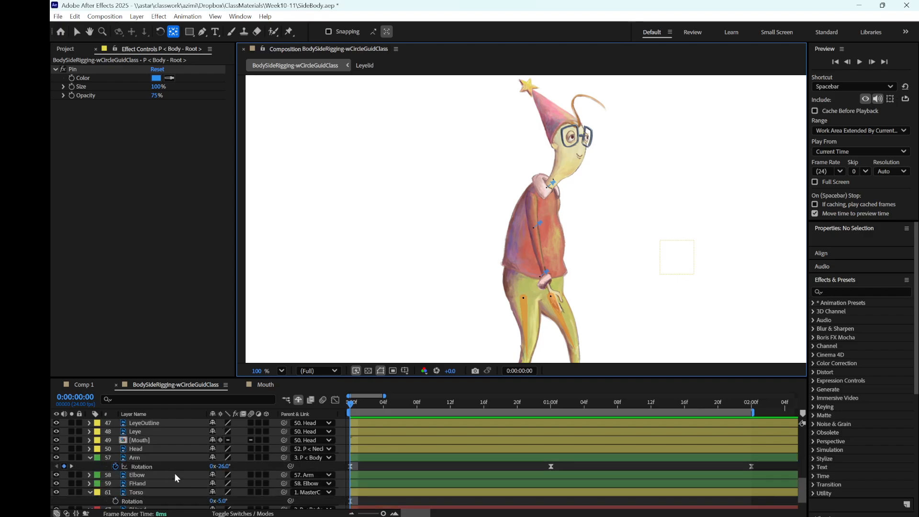
{"action": "scroll", "coordinate": [174, 473], "scroll_direction": "up", "scroll_amount": 5}
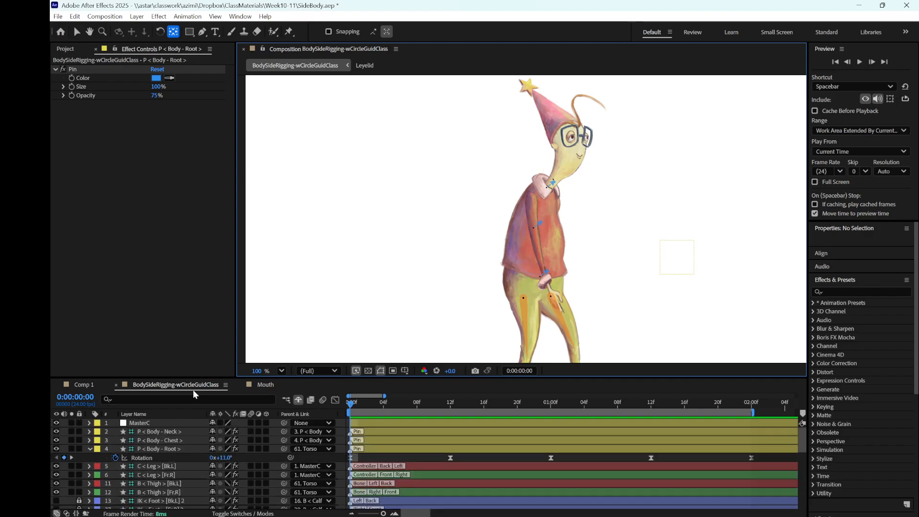
{"action": "left_click", "coordinate": [182, 431]}
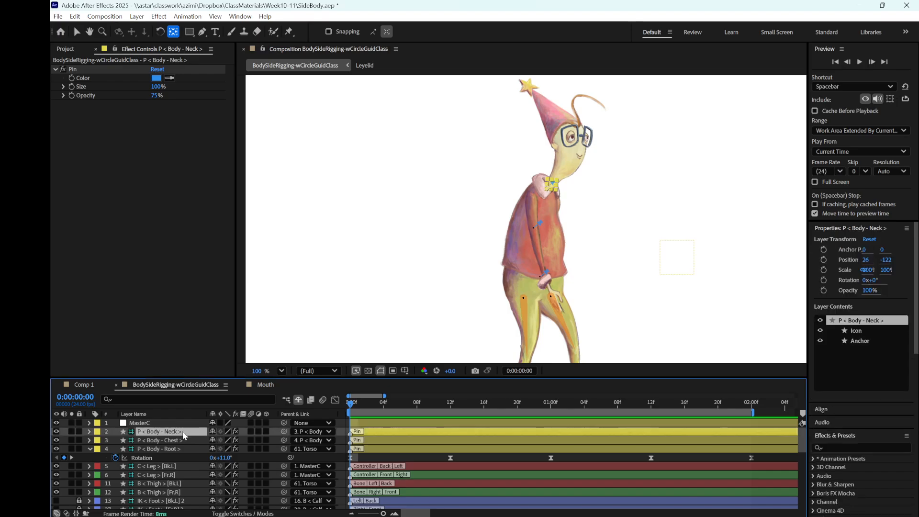
{"action": "key", "text": "r"}
{"action": "left_click_drag", "start_coordinate": [221, 440], "coordinate": [199, 453]}
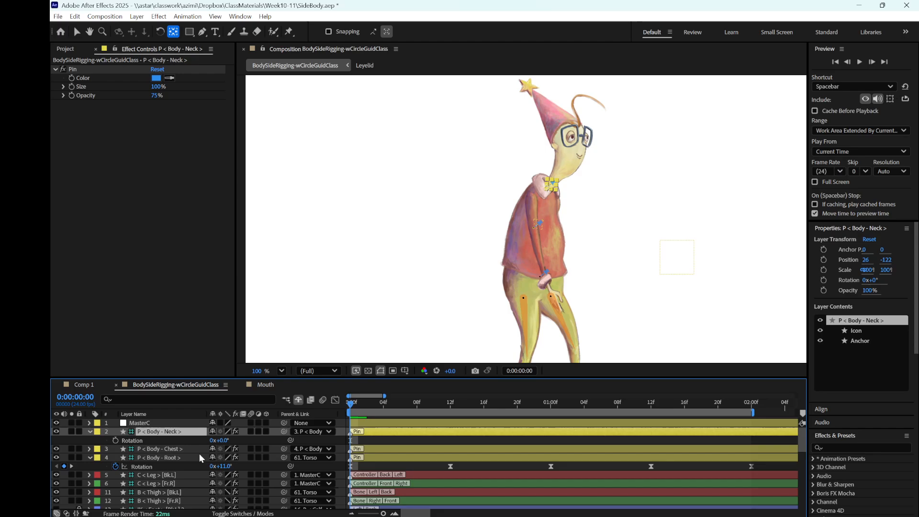
{"action": "left_click", "coordinate": [185, 449]}
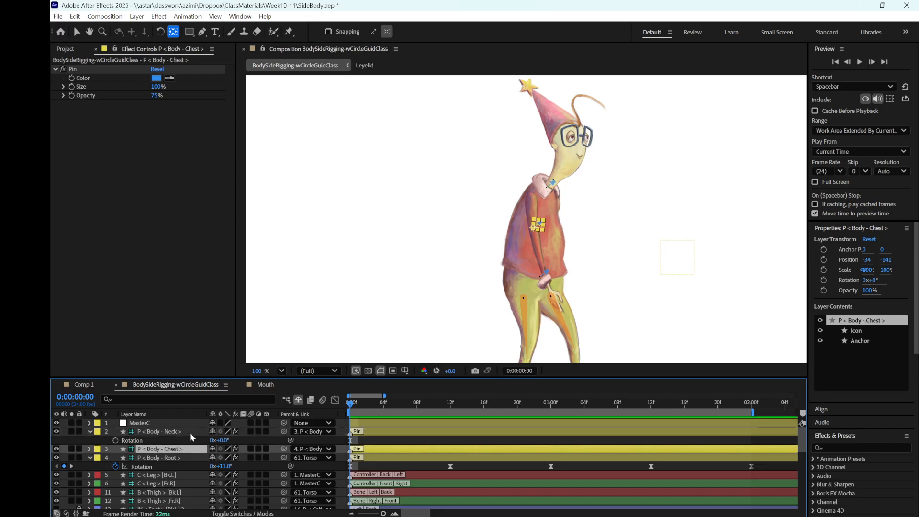
{"action": "left_click", "coordinate": [190, 433]}
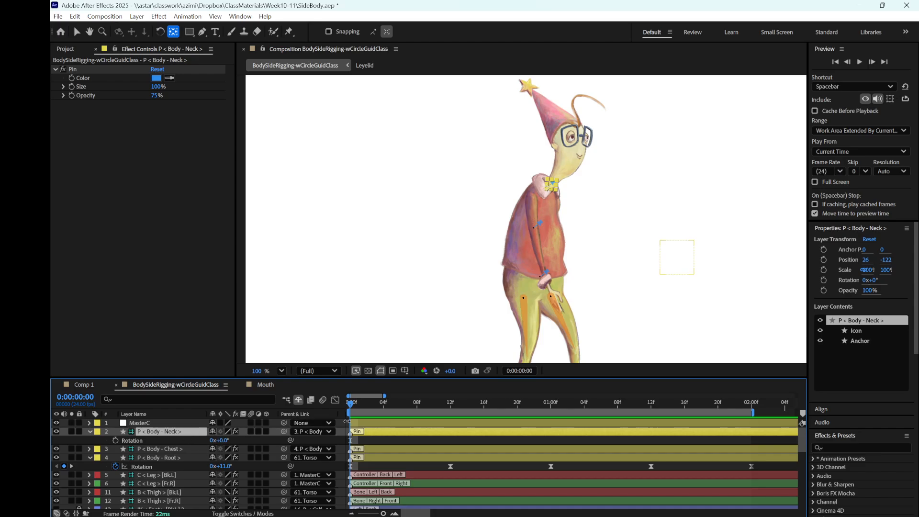
- Set the Body - Neck rotation to 5° and key it at the first frame, 0:00:01:00 and 0:00:02:00
{"action": "left_click_drag", "start_coordinate": [352, 407], "coordinate": [550, 471]}
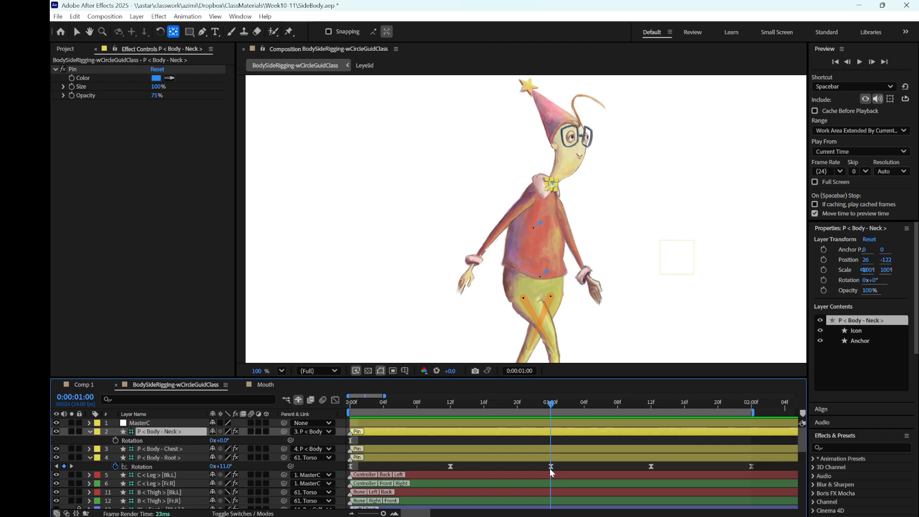
{"action": "left_click_drag", "start_coordinate": [549, 468], "coordinate": [350, 476]}
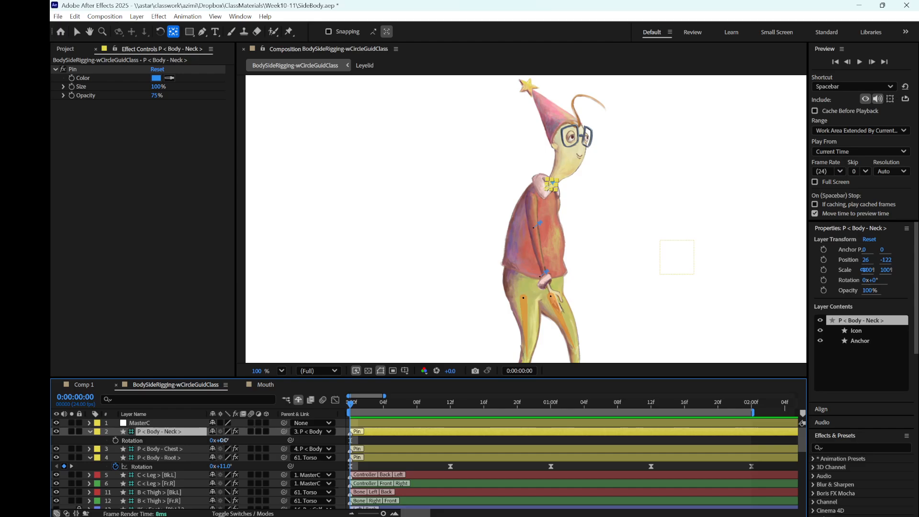
{"action": "left_click_drag", "start_coordinate": [223, 440], "coordinate": [227, 440]}
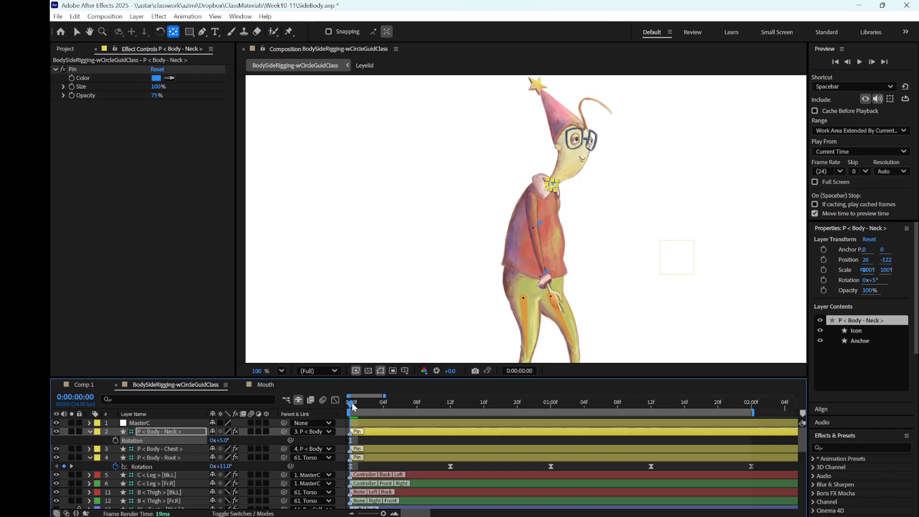
{"action": "mouse_move", "coordinate": [352, 403]}
{"action": "left_mouse_down"}
{"action": "mouse_move", "coordinate": [538, 433]}
{"action": "mouse_move", "coordinate": [552, 445]}
{"action": "left_mouse_up"}
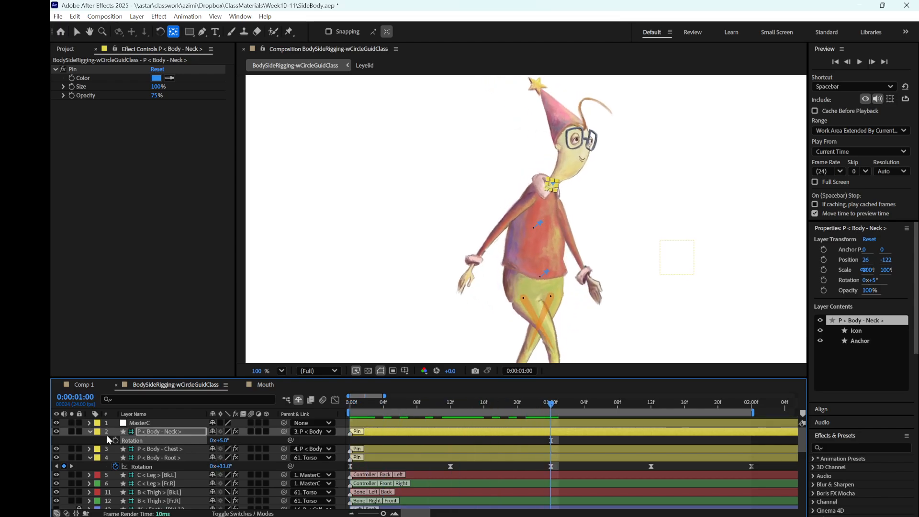
{"action": "left_click", "coordinate": [115, 440]}
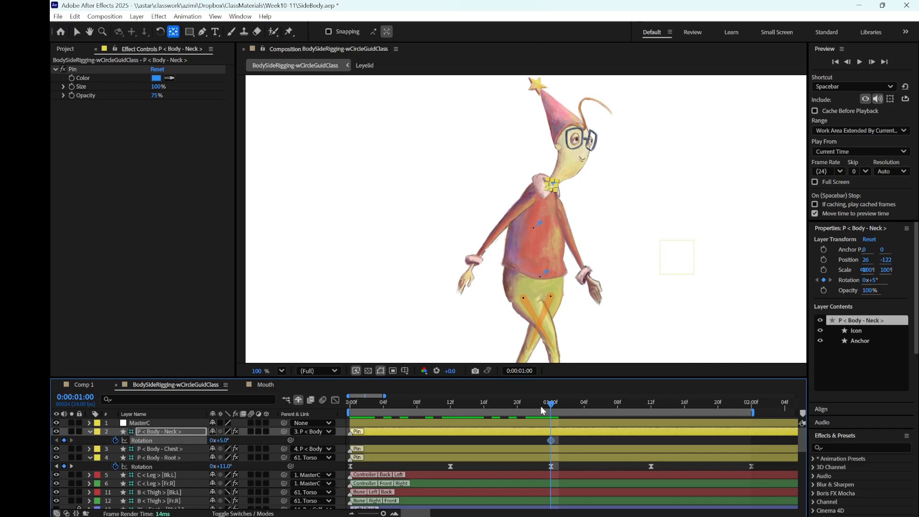
{"action": "key", "text": "Home"}
{"action": "left_click", "coordinate": [64, 440]}
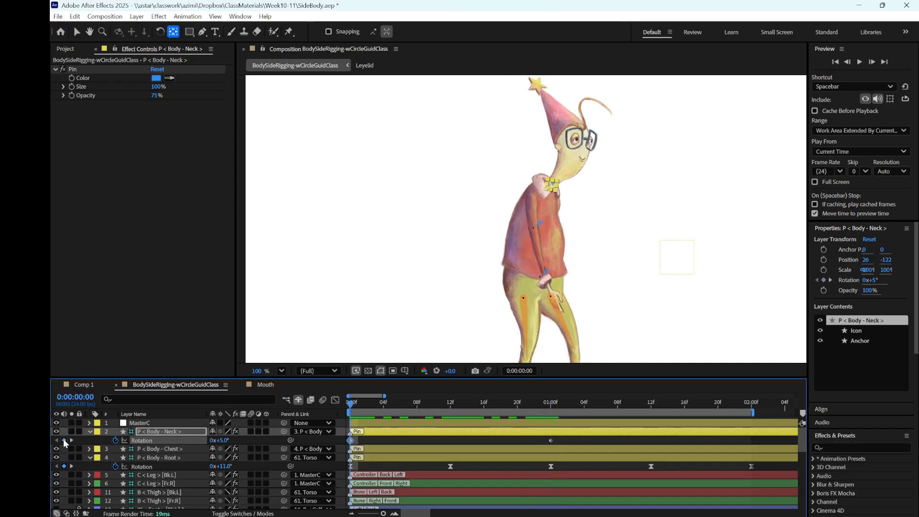
{"action": "left_click_drag", "start_coordinate": [353, 407], "coordinate": [749, 464]}
{"action": "left_click", "coordinate": [64, 439]}
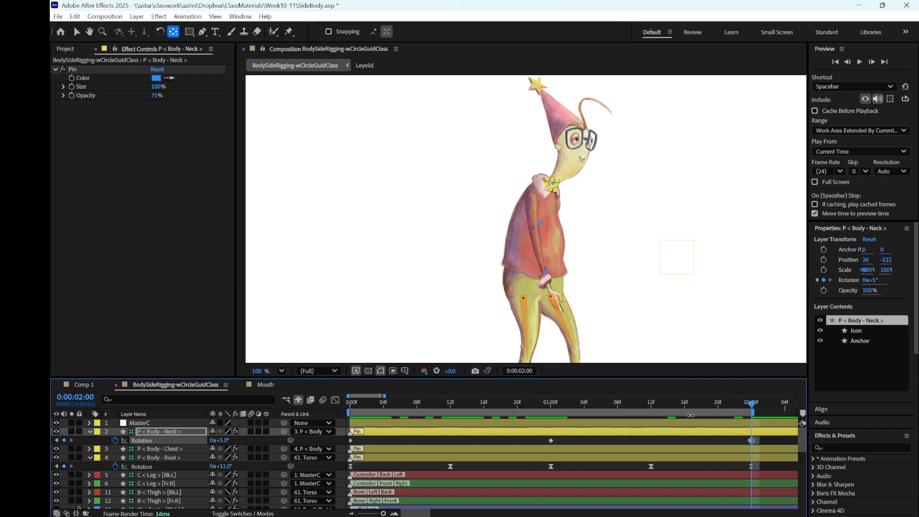
- Key the Body - Neck rotation at -2° at 0:00:00:12 and 0:00:01:12
{"action": "left_click_drag", "start_coordinate": [750, 405], "coordinate": [450, 405]}
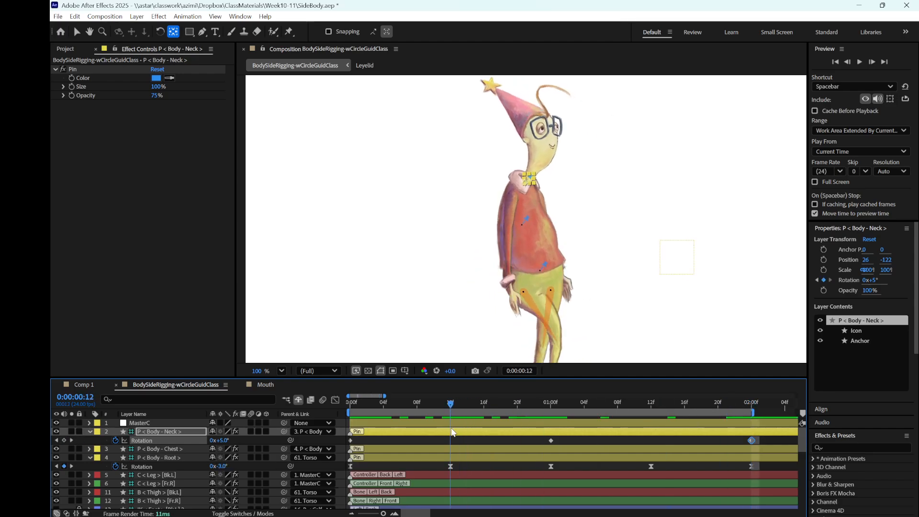
{"action": "left_click", "coordinate": [223, 440]}
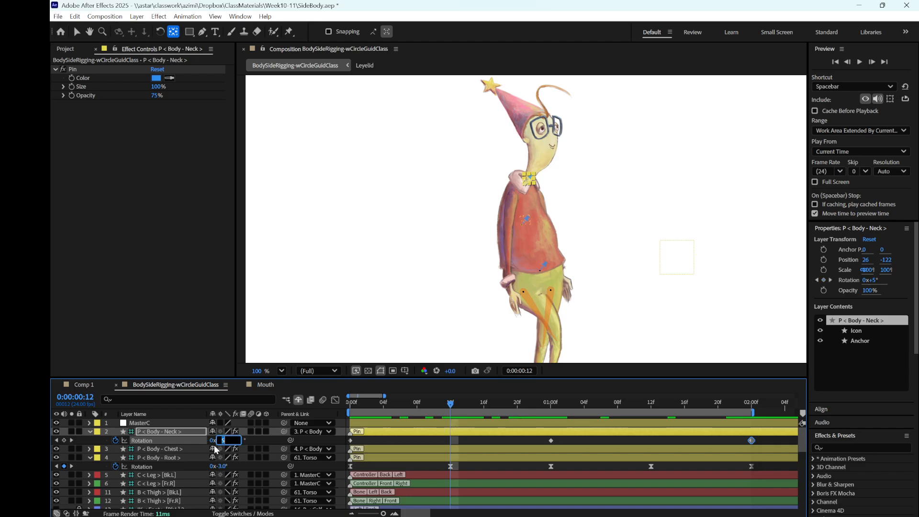
{"action": "key", "text": "Return"}
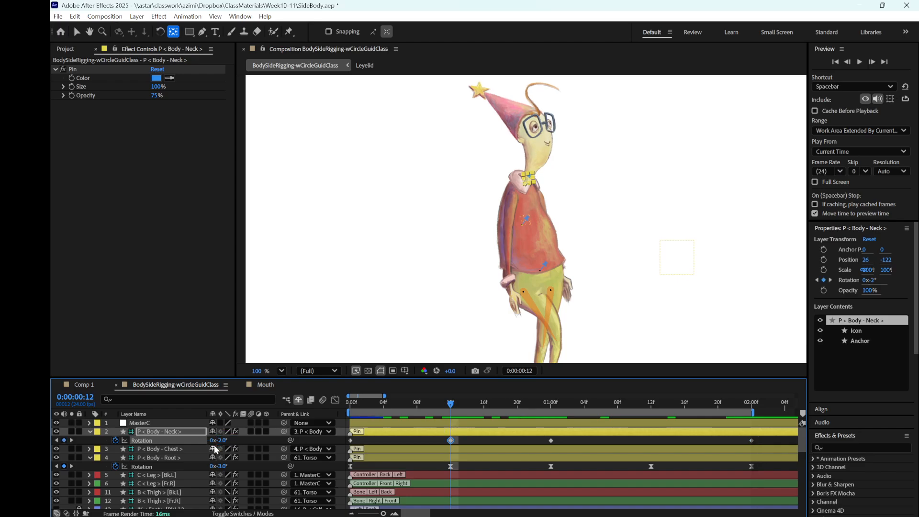
{"action": "left_click_drag", "start_coordinate": [450, 407], "coordinate": [651, 404]}
{"action": "left_click", "coordinate": [220, 443]}
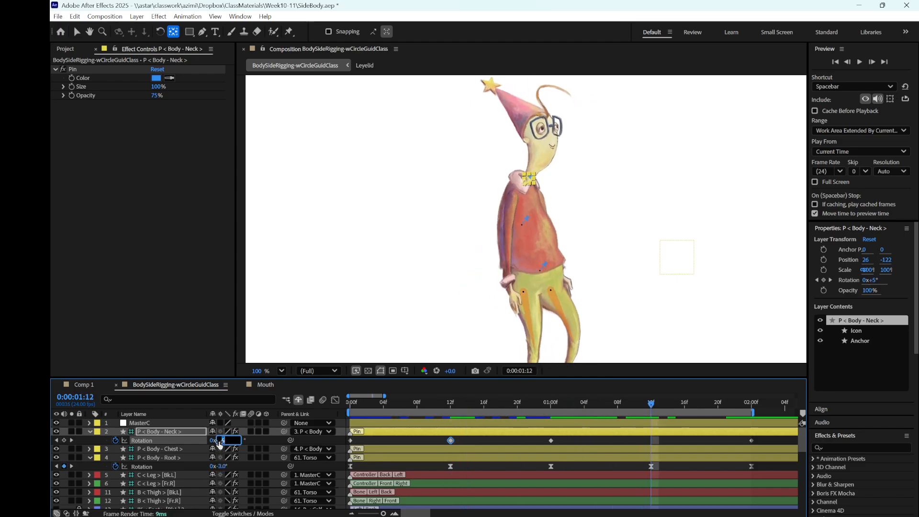
{"action": "type", "text": "-2"}
{"action": "key", "text": "Return"}
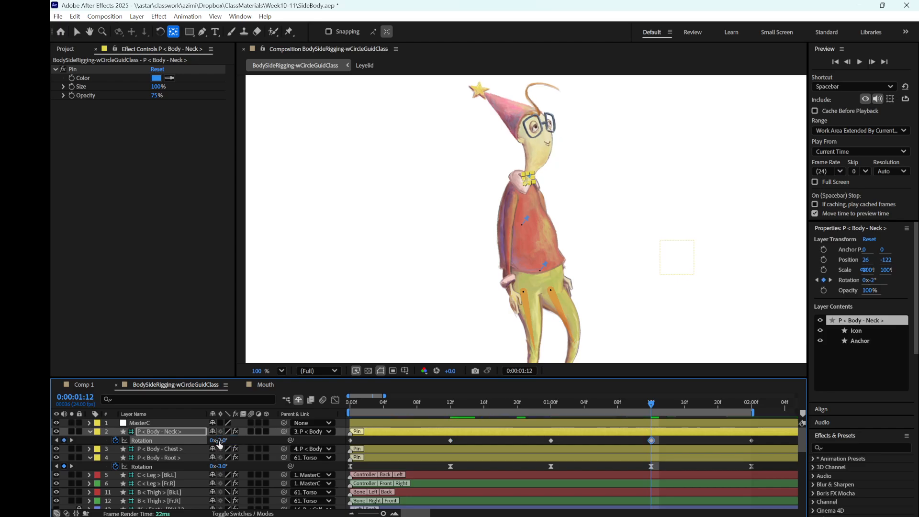
- Apply Easy Ease to all of the Body - Neck rotation keyframes
{"action": "left_click_drag", "start_coordinate": [384, 513], "coordinate": [382, 514]}
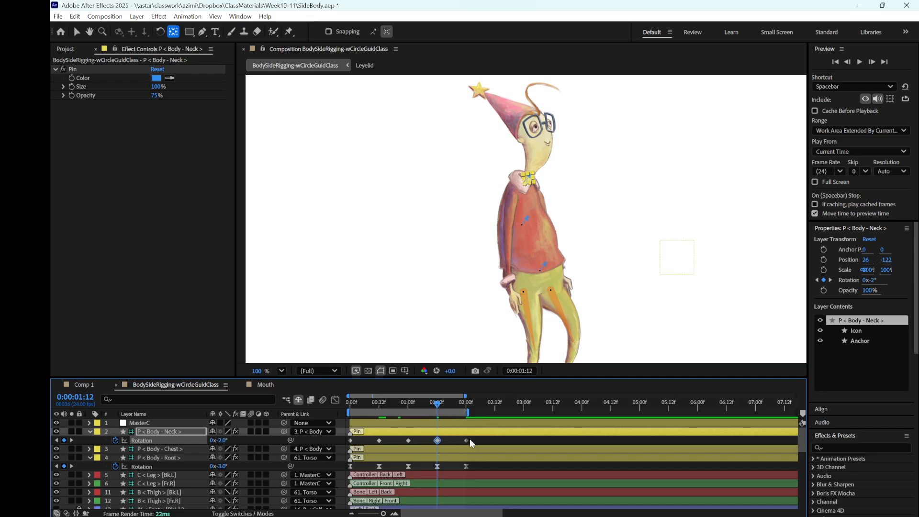
{"action": "left_click_drag", "start_coordinate": [477, 438], "coordinate": [349, 447]}
{"action": "right_click", "coordinate": [379, 441]}
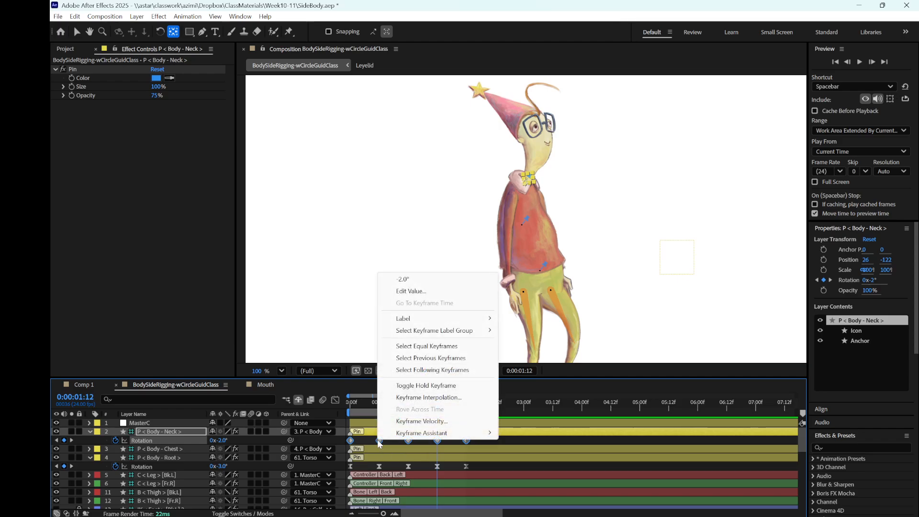
{"action": "mouse_move", "coordinate": [430, 432]}
{"action": "left_click", "coordinate": [557, 314]}
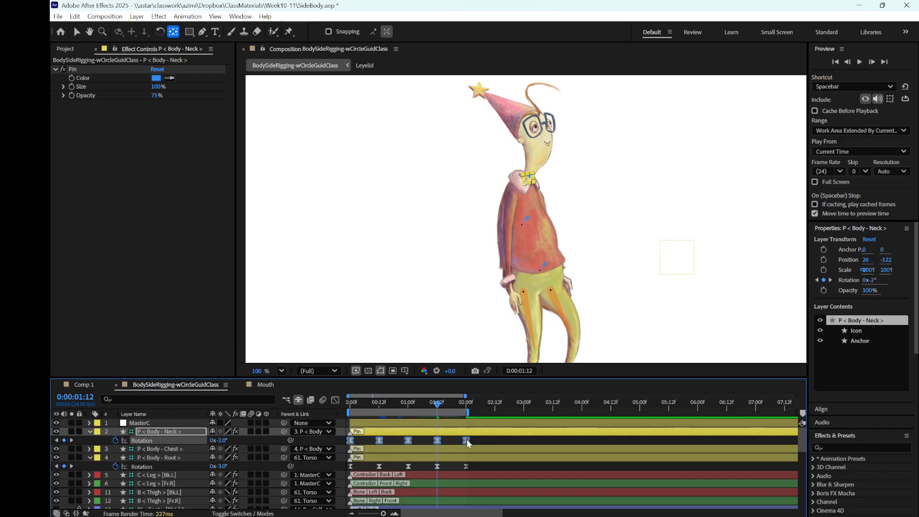
- Shift all Body - Neck rotation keyframes three frames later and preview the walk from the start
{"action": "left_click_drag", "start_coordinate": [466, 440], "coordinate": [474, 442]}
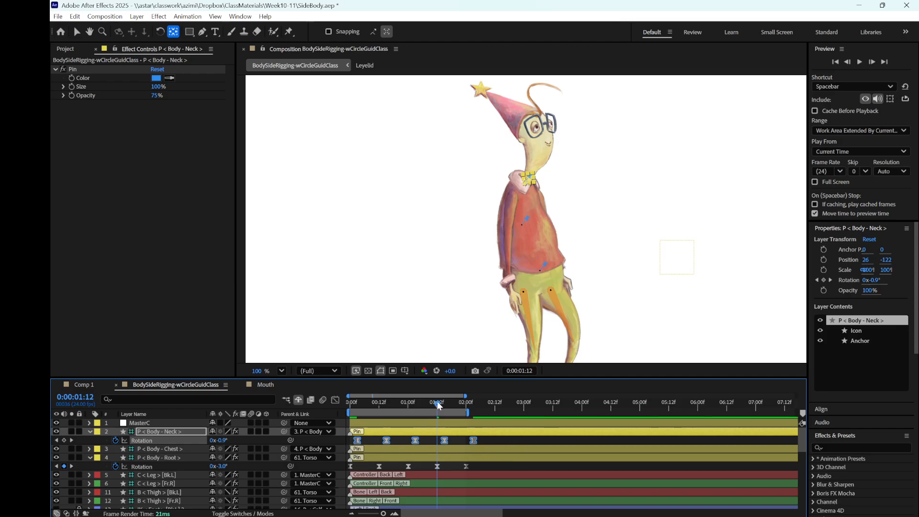
{"action": "left_click_drag", "start_coordinate": [438, 406], "coordinate": [329, 410]}
{"action": "key", "text": "space"}
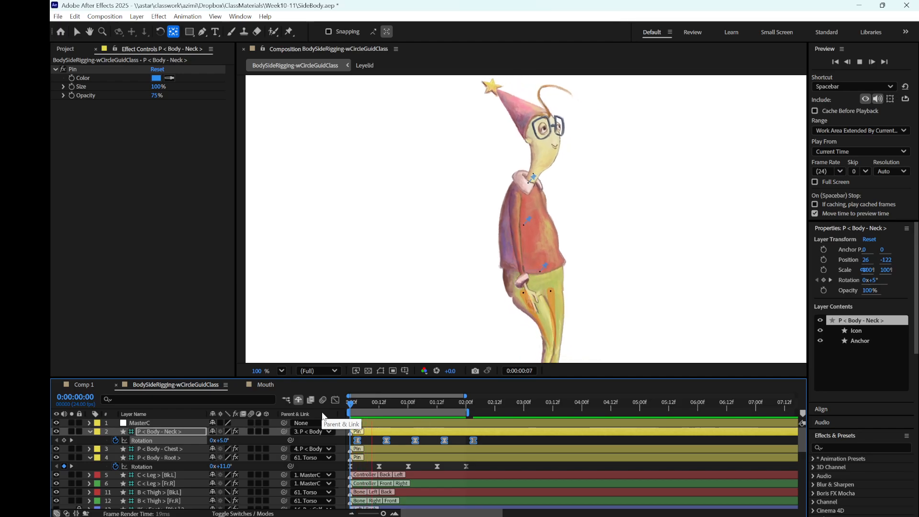
{"action": "key", "text": "space"}
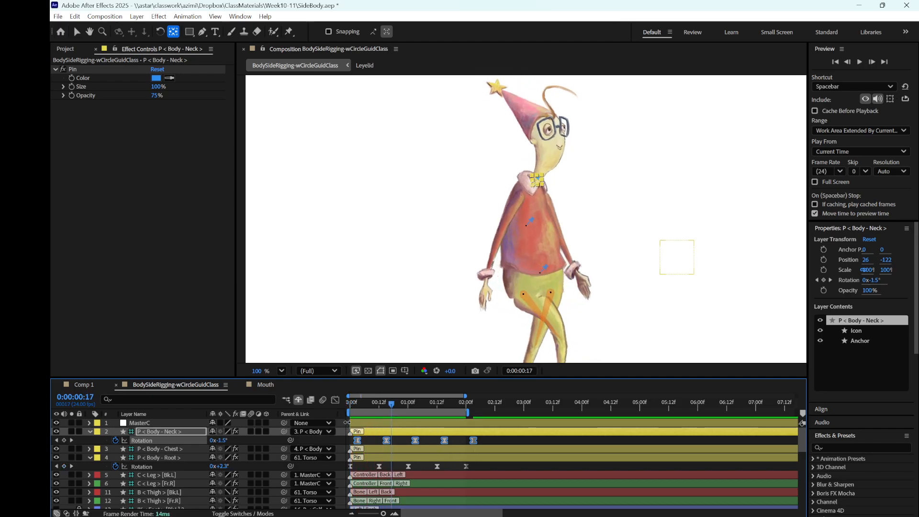
- Show the Body - Neck rotation curve in the Graph Editor and compare its values at the first frame and 0:00:02:00
{"action": "left_click", "coordinate": [336, 400]}
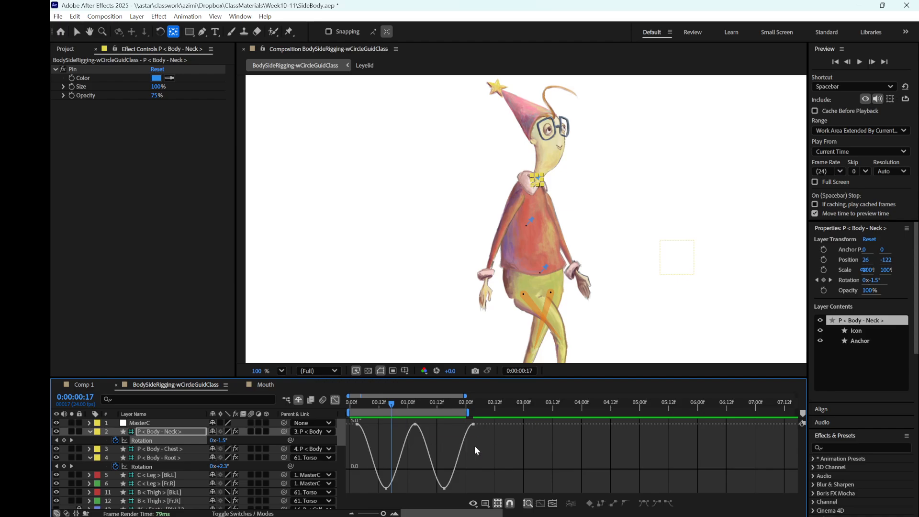
{"action": "mouse_move", "coordinate": [361, 427]}
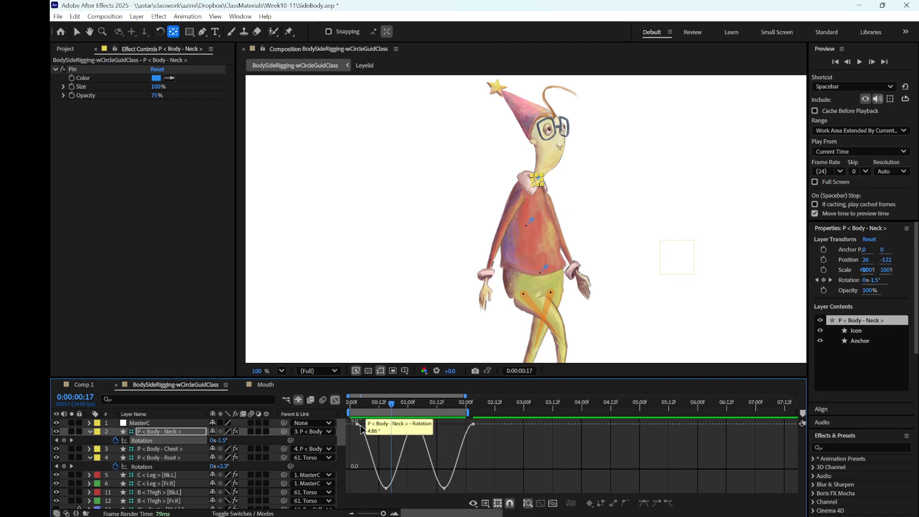
{"action": "left_click_drag", "start_coordinate": [392, 404], "coordinate": [464, 411]}
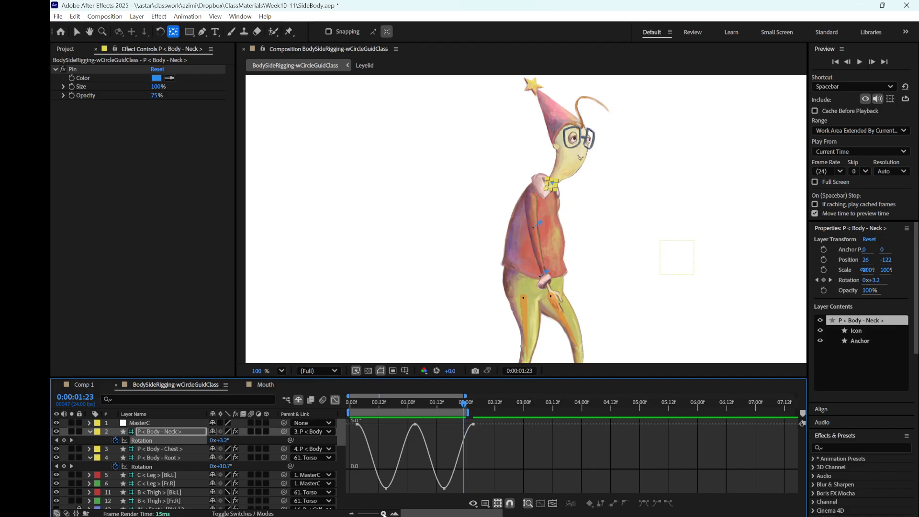
{"action": "left_click_drag", "start_coordinate": [384, 514], "coordinate": [386, 515]}
{"action": "left_click_drag", "start_coordinate": [573, 402], "coordinate": [579, 403]}
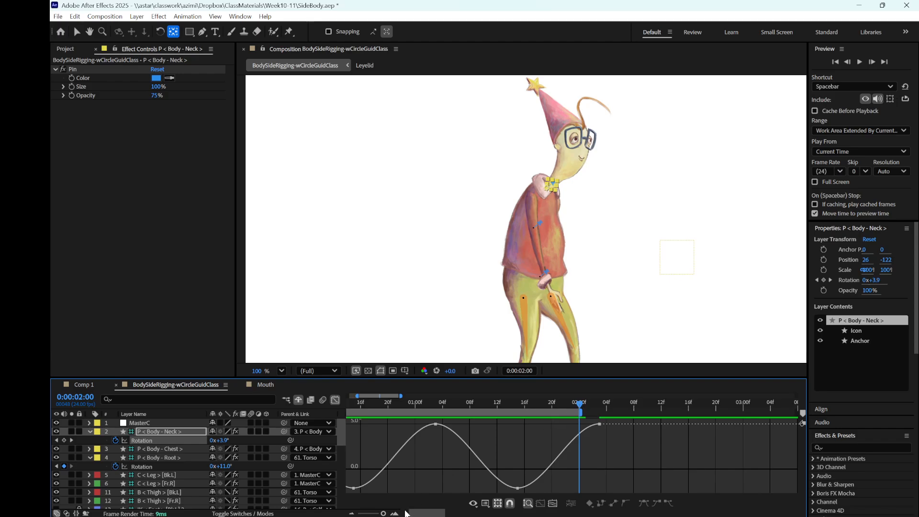
{"action": "left_click_drag", "start_coordinate": [421, 513], "coordinate": [413, 516]}
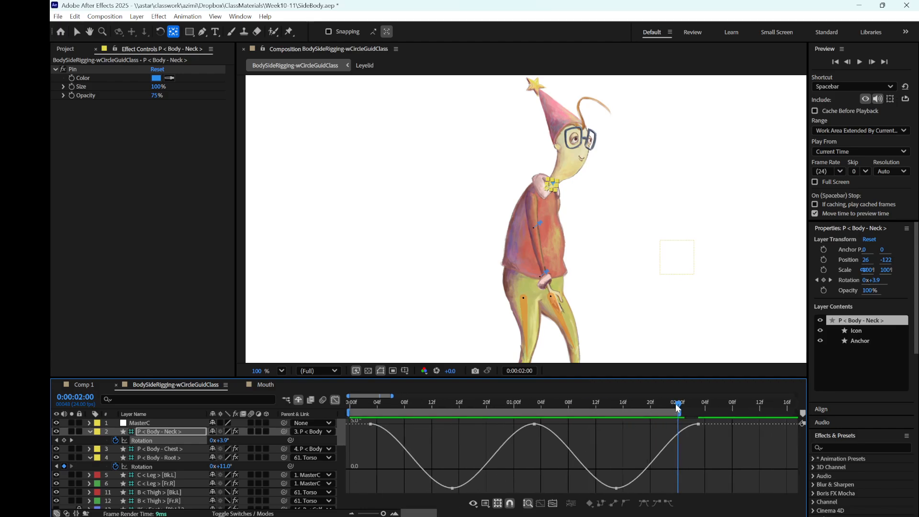
{"action": "left_click_drag", "start_coordinate": [676, 404], "coordinate": [343, 430]}
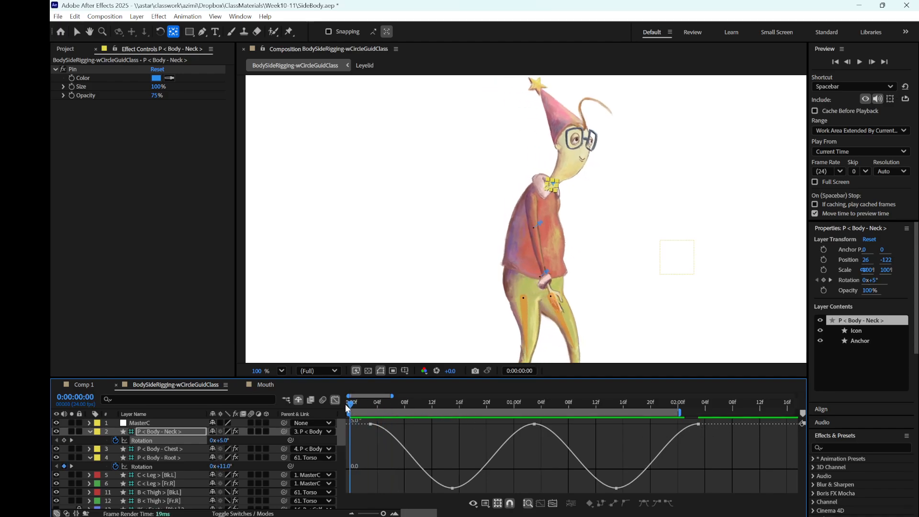
- Key the Body - Neck rotation at 3.9° on the existing curve at 0:00:02:00 and match it at the first frame
{"action": "left_click_drag", "start_coordinate": [346, 405], "coordinate": [677, 437]}
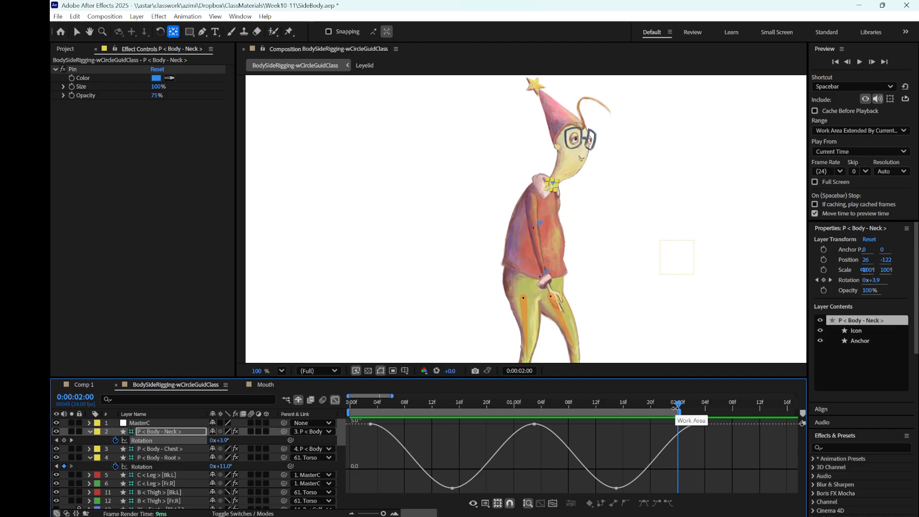
{"action": "left_click", "coordinate": [64, 440]}
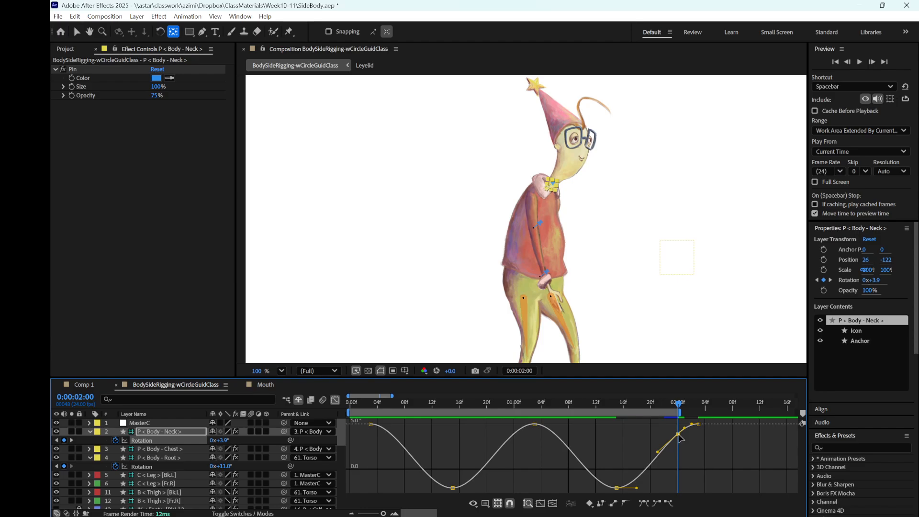
{"action": "left_click_drag", "start_coordinate": [678, 404], "coordinate": [340, 440]}
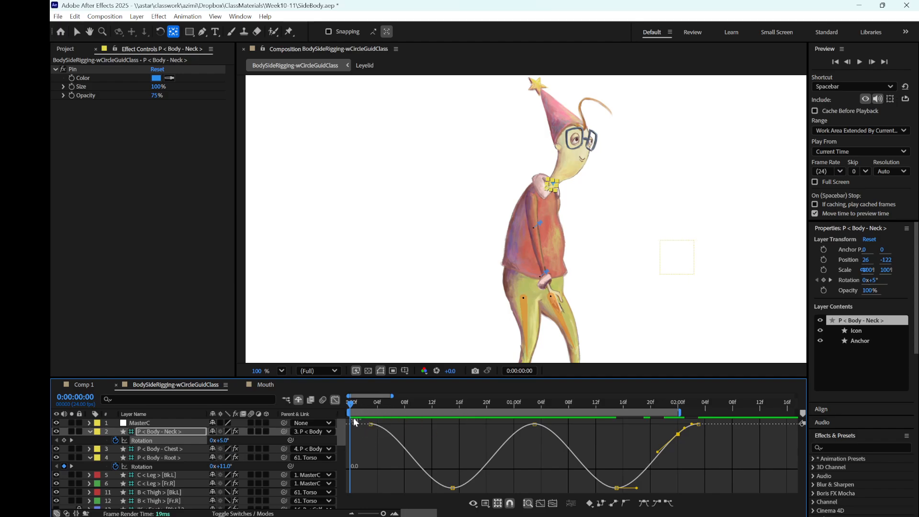
{"action": "left_click", "coordinate": [64, 440]}
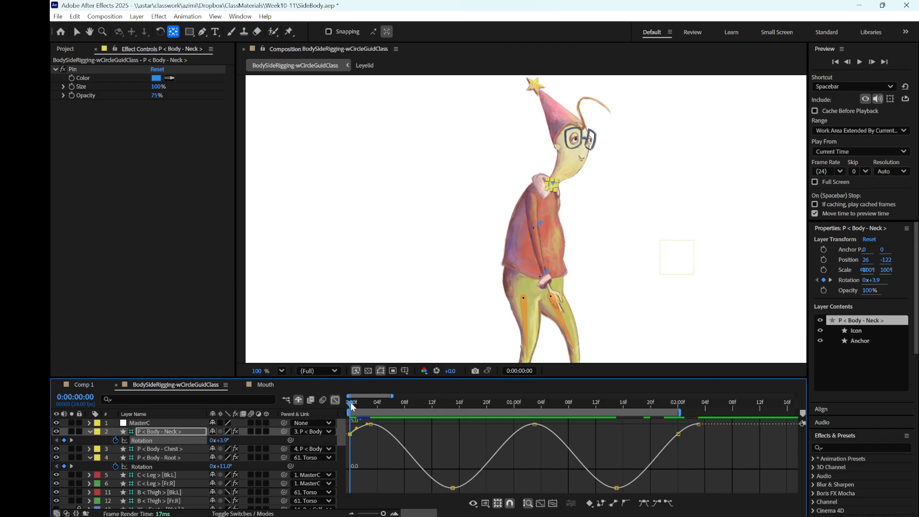
- Delete the Body - Neck rotation keyframe at 0:00:02:03 beyond the loop's end and return to the first frame
{"action": "left_click_drag", "start_coordinate": [351, 402], "coordinate": [697, 445]}
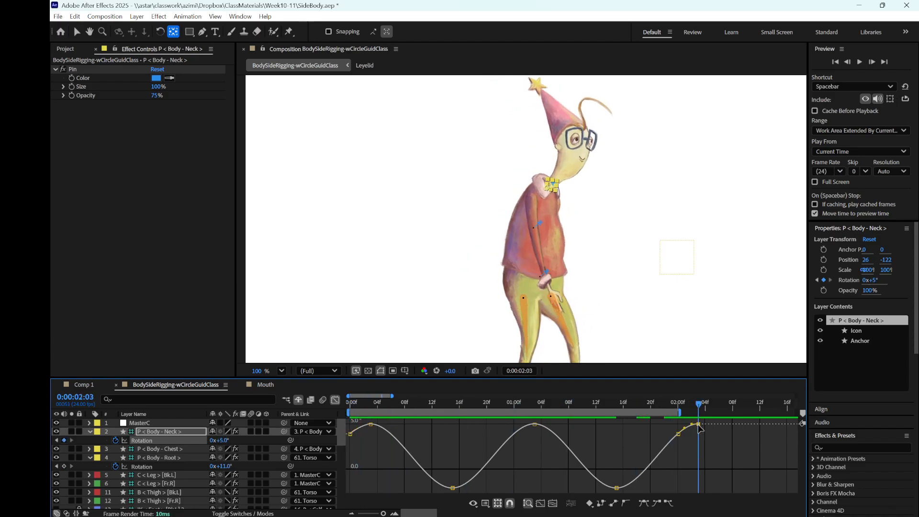
{"action": "key", "text": "ctrl+z"}
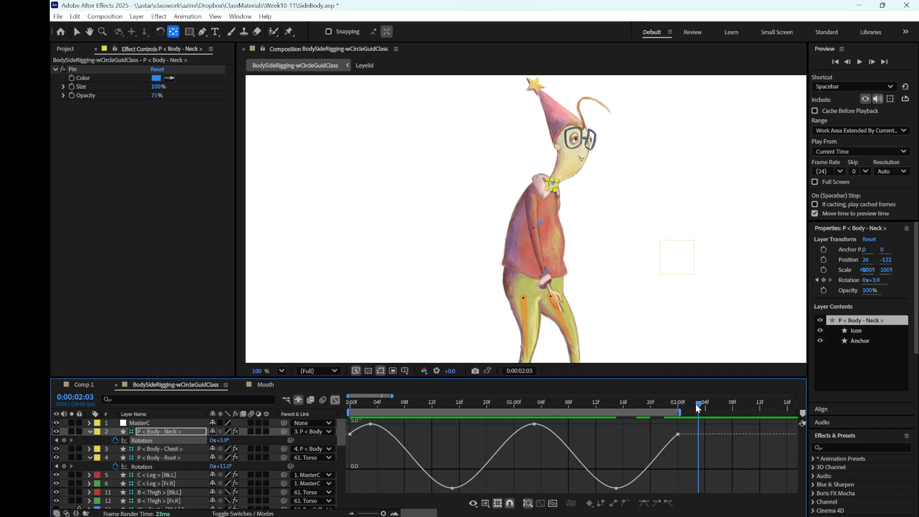
{"action": "left_click_drag", "start_coordinate": [698, 404], "coordinate": [337, 448]}
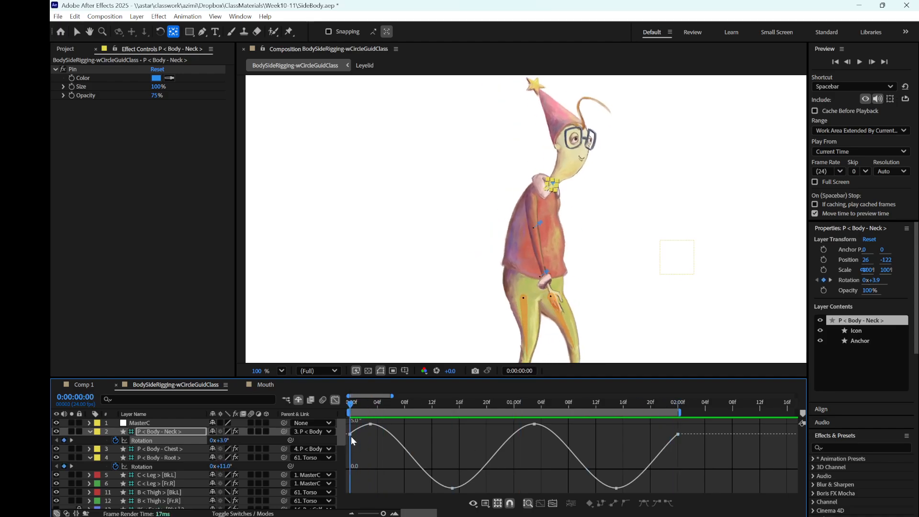
- Adjust the curve handles of the first and last Body - Neck rotation keyframes for a smooth loop and preview the walk
{"action": "mouse_move", "coordinate": [351, 436]}
{"action": "left_click", "coordinate": [352, 433]}
{"action": "left_click_drag", "start_coordinate": [356, 428], "coordinate": [358, 427]}
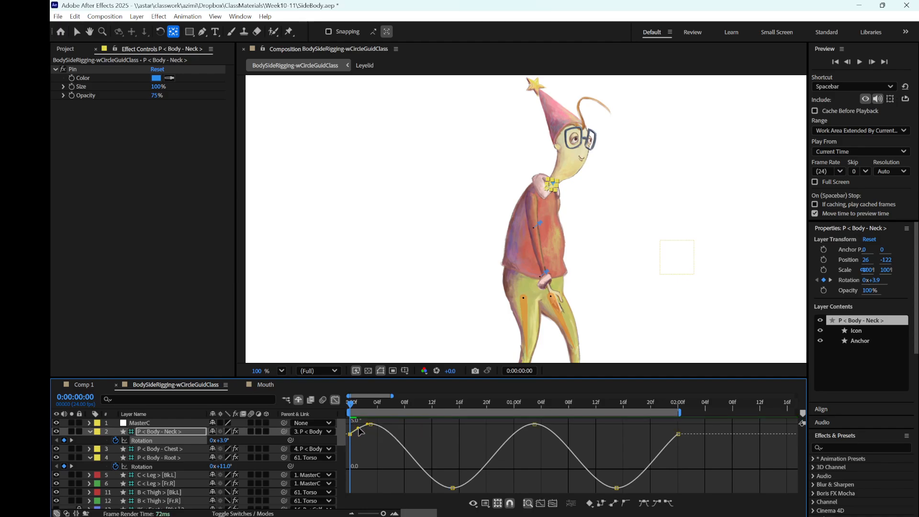
{"action": "left_click", "coordinate": [678, 435]}
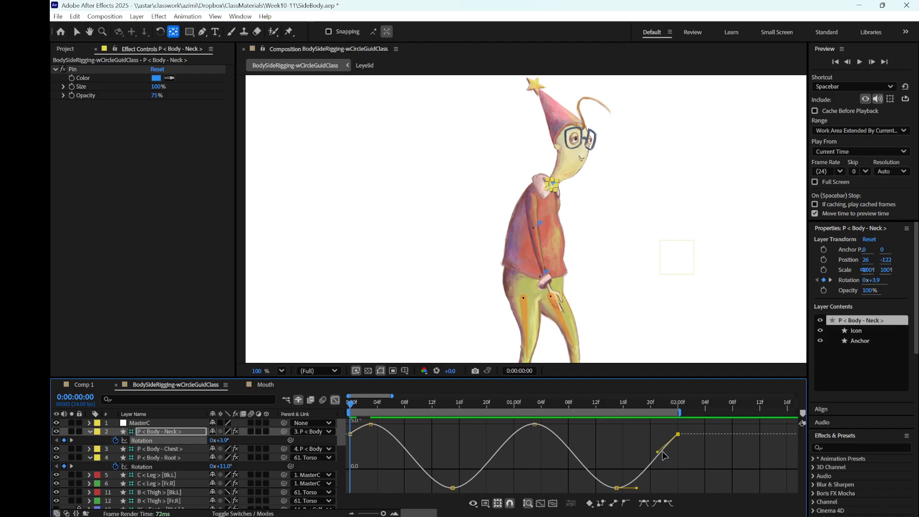
{"action": "left_click_drag", "start_coordinate": [657, 451], "coordinate": [660, 453]}
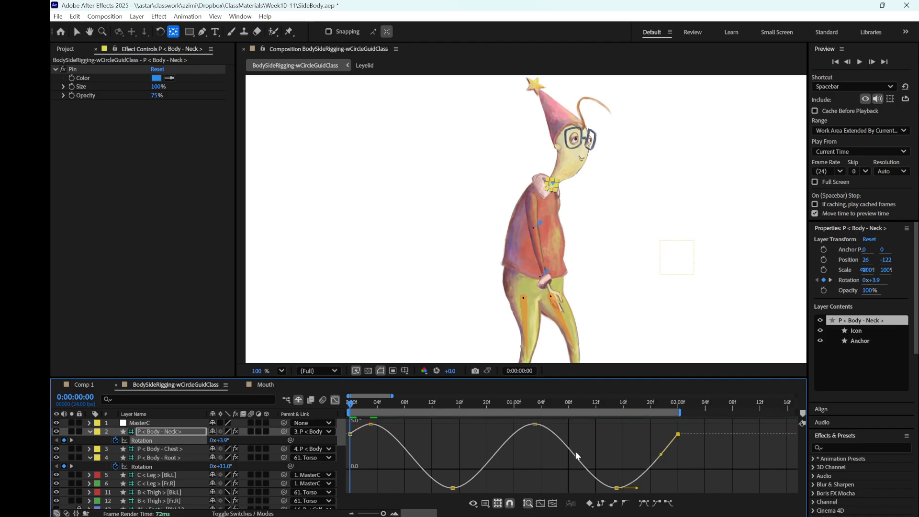
{"action": "key", "text": "space"}
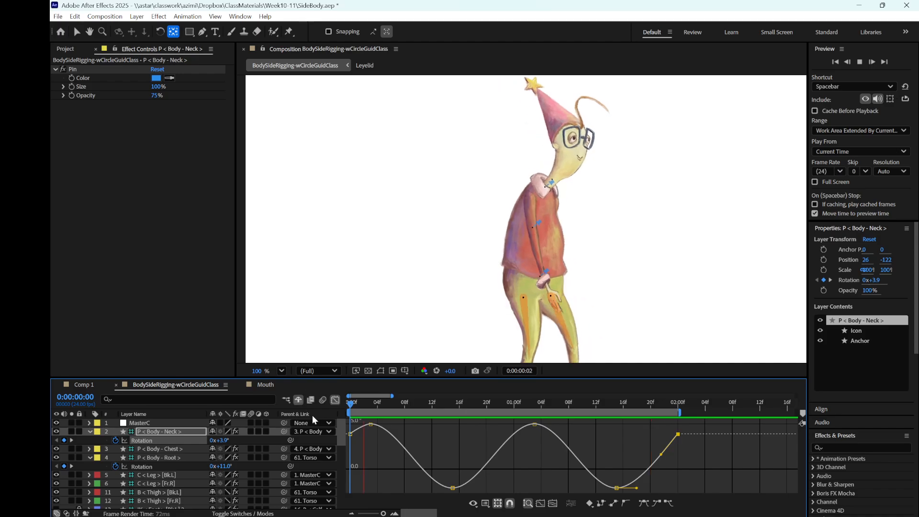
- Stop the preview, reveal the Head layer's Rotation property and switch from the Graph Editor back to the keyframe view
{"action": "key", "text": "space"}
{"action": "scroll", "coordinate": [151, 477], "scroll_direction": "down", "scroll_amount": 10}
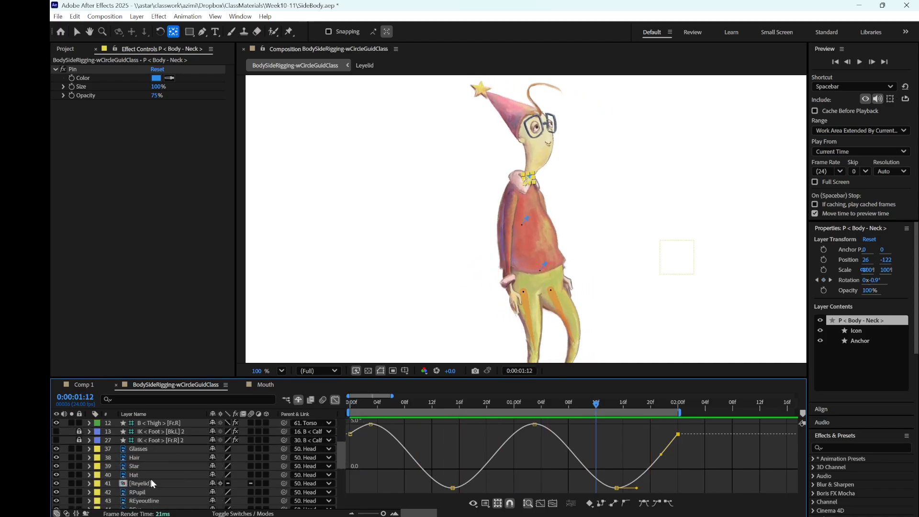
{"action": "scroll", "coordinate": [151, 479], "scroll_direction": "down", "scroll_amount": 1}
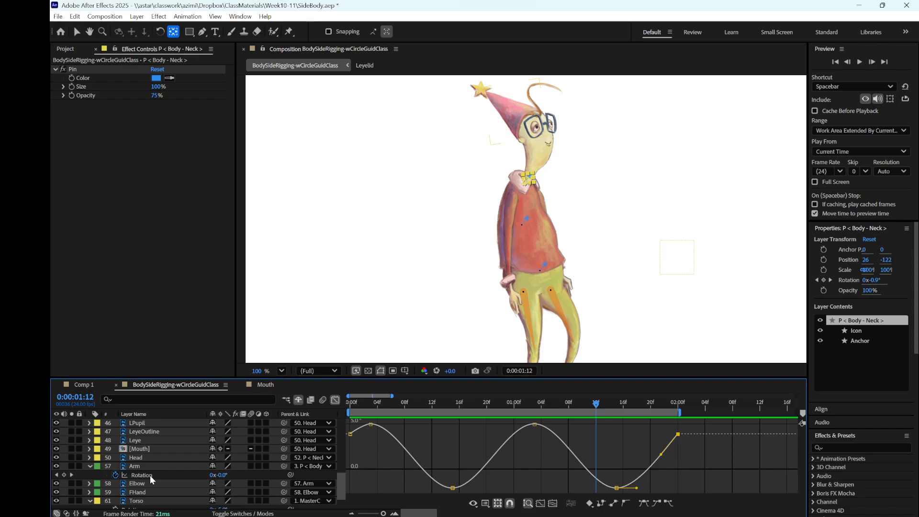
{"action": "left_click", "coordinate": [152, 458]}
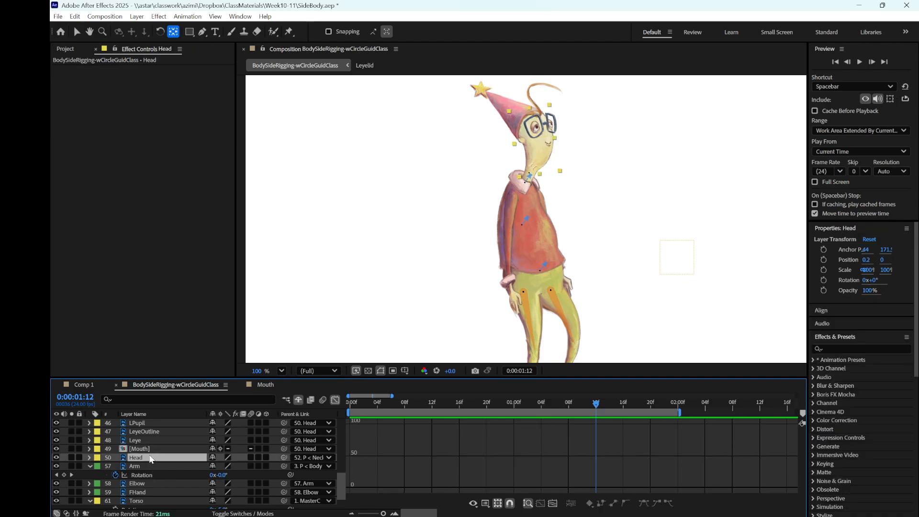
{"action": "key", "text": "r"}
{"action": "left_click", "coordinate": [336, 400]}
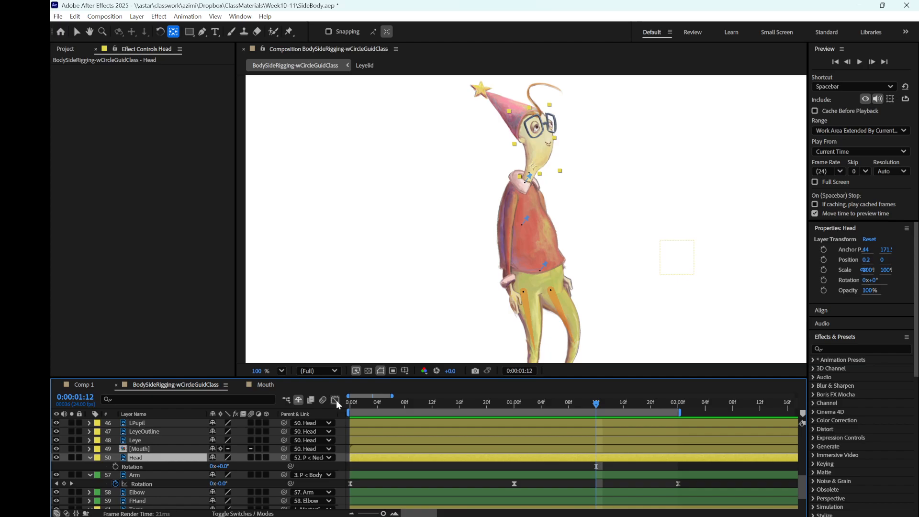
- Check the pose around the Body - Neck rotation keyframe at 0:00:00:03 and collapse the Body - Root and Arm layers
{"action": "scroll", "coordinate": [295, 462], "scroll_direction": "up", "scroll_amount": 15}
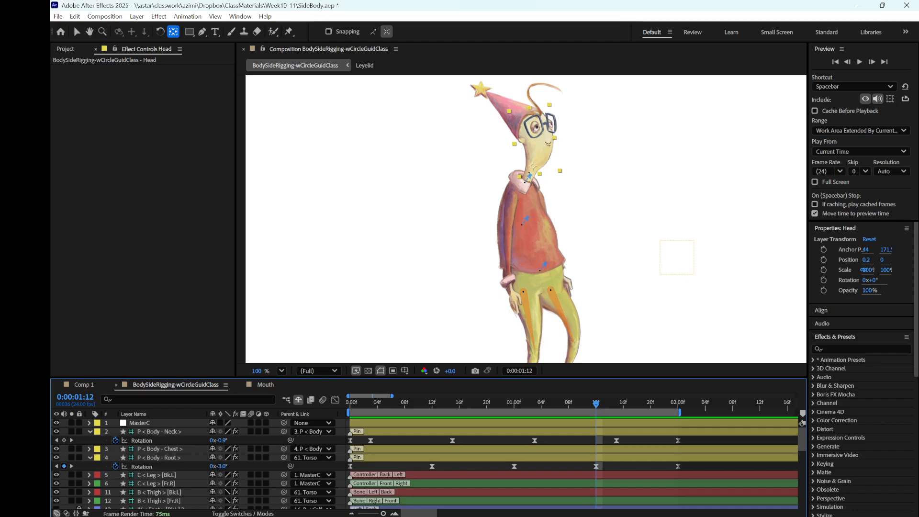
{"action": "left_click", "coordinate": [90, 457]}
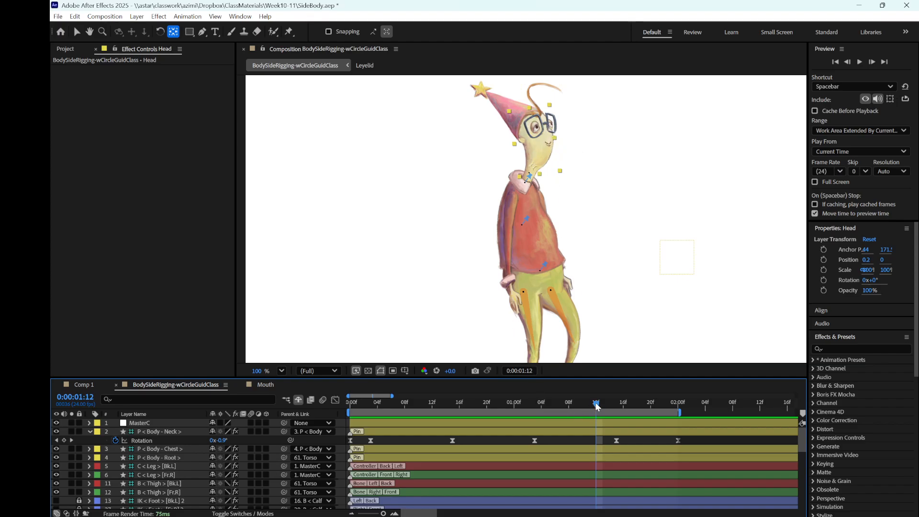
{"action": "left_click_drag", "start_coordinate": [602, 405], "coordinate": [368, 431]}
{"action": "left_click", "coordinate": [370, 441]}
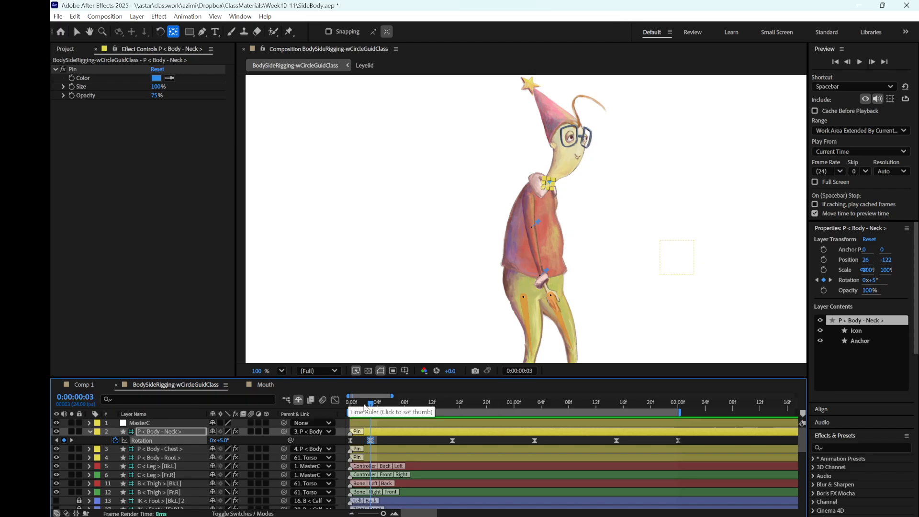
{"action": "left_click_drag", "start_coordinate": [372, 404], "coordinate": [382, 404]}
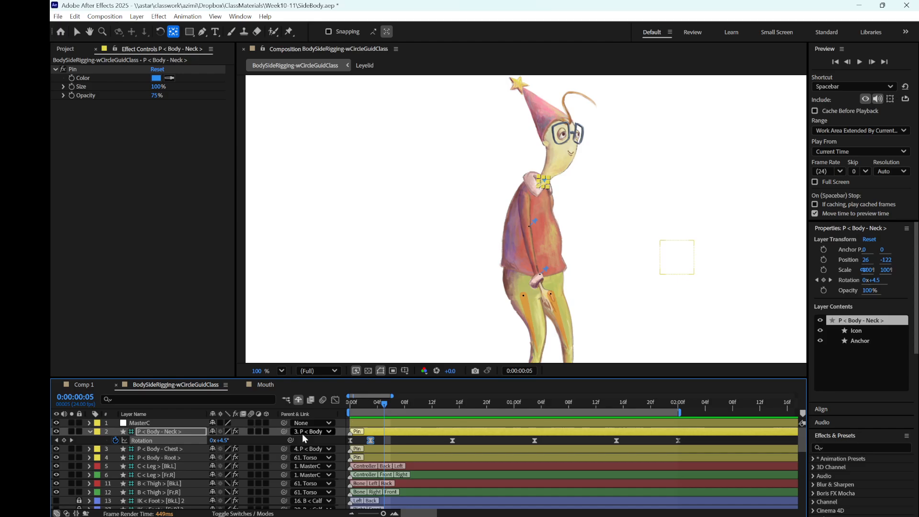
{"action": "scroll", "coordinate": [219, 452], "scroll_direction": "down", "scroll_amount": 10}
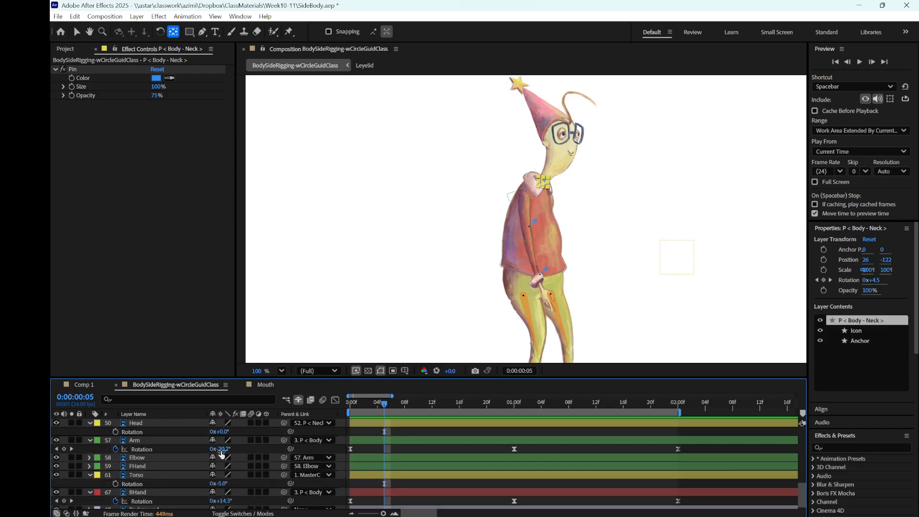
{"action": "left_click", "coordinate": [89, 440]}
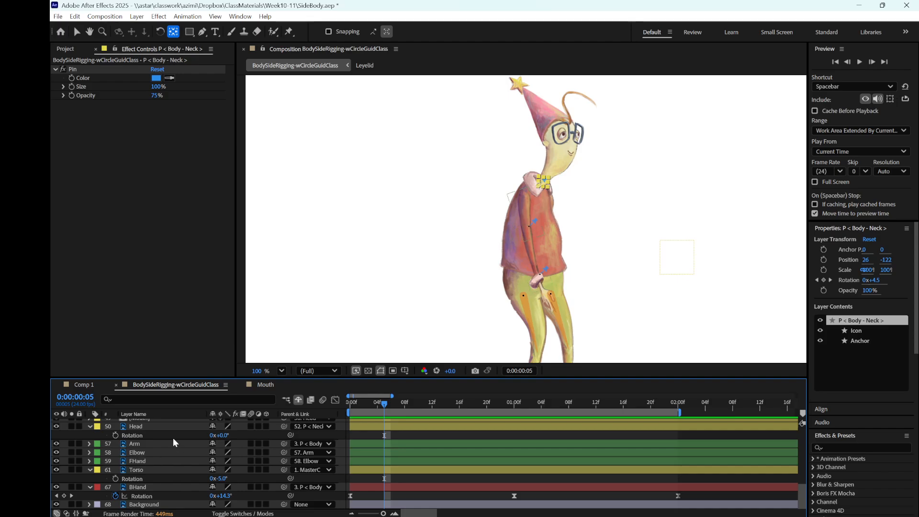
- Key the Head layer's rotation at 14° on the first frame
{"action": "left_click", "coordinate": [170, 426]}
{"action": "left_click_drag", "start_coordinate": [384, 403], "coordinate": [350, 408]}
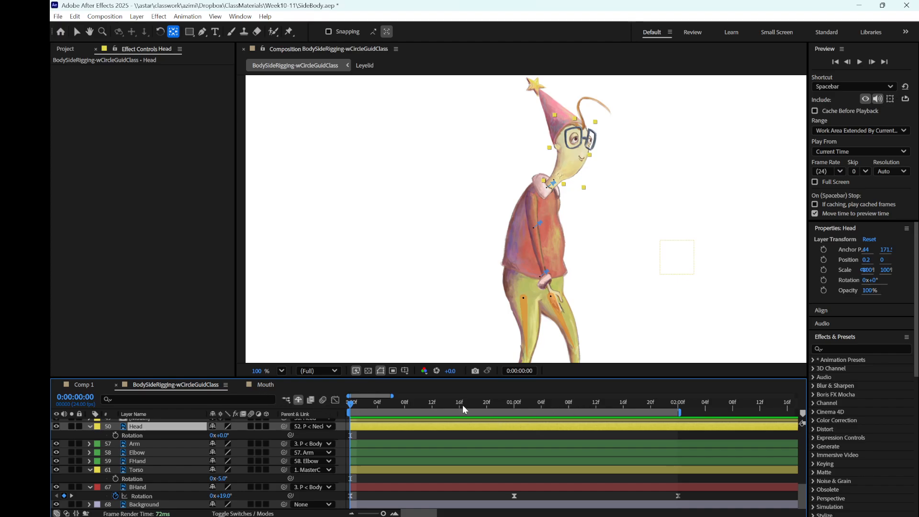
{"action": "mouse_move", "coordinate": [351, 407]}
{"action": "left_mouse_down"}
{"action": "mouse_move", "coordinate": [677, 411]}
{"action": "mouse_move", "coordinate": [341, 417]}
{"action": "mouse_move", "coordinate": [351, 413]}
{"action": "left_mouse_up"}
{"action": "left_click_drag", "start_coordinate": [221, 436], "coordinate": [228, 436]}
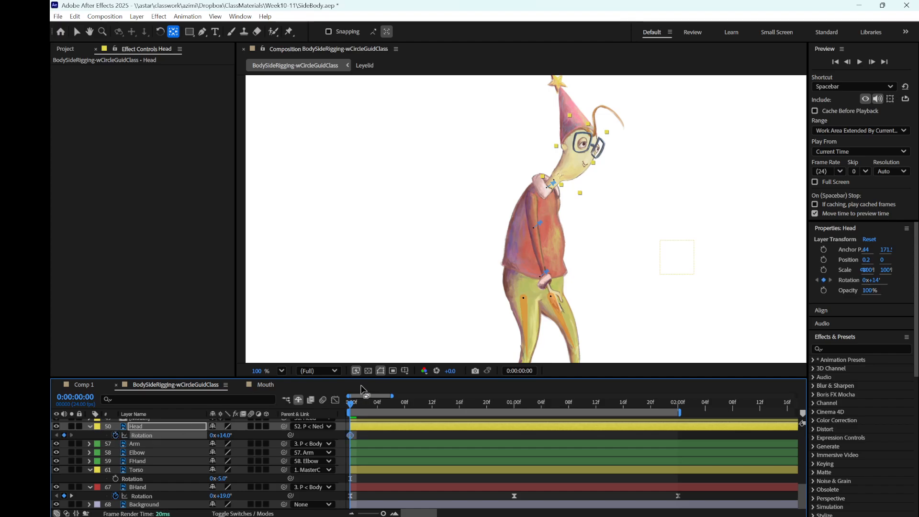
{"action": "left_click", "coordinate": [115, 436]}
- Add Head rotation keyframes with the same 14° value at 0:00:01:00 and 0:00:02:00
{"action": "left_click", "coordinate": [364, 407]}
{"action": "left_click_drag", "start_coordinate": [382, 412], "coordinate": [514, 423]}
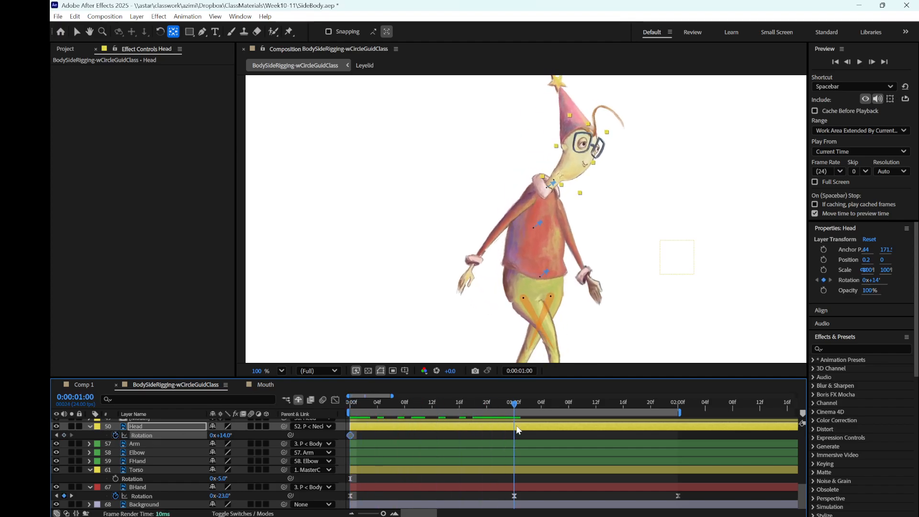
{"action": "left_click", "coordinate": [64, 435]}
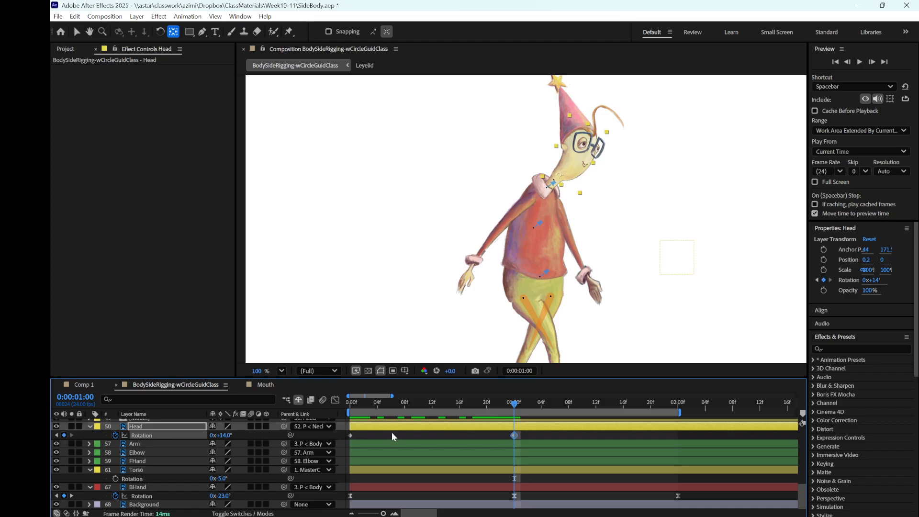
{"action": "left_click_drag", "start_coordinate": [515, 407], "coordinate": [679, 407]}
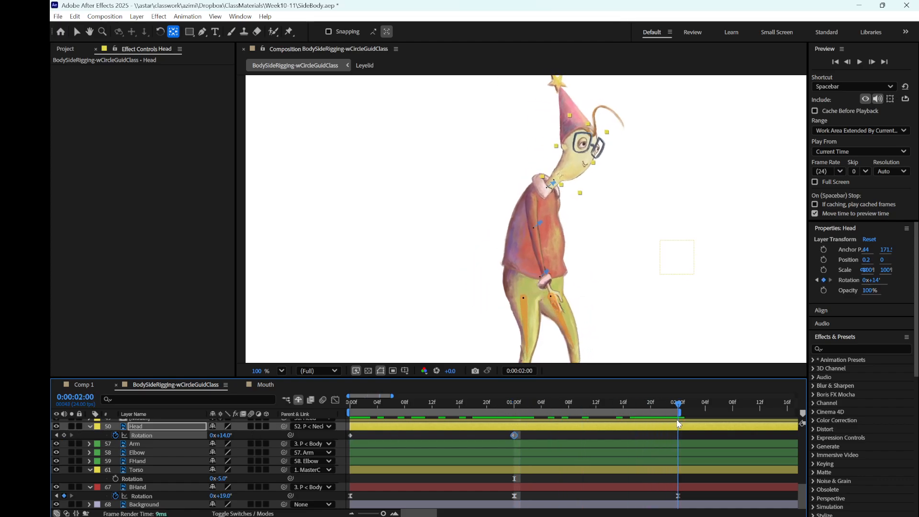
{"action": "left_click", "coordinate": [64, 435]}
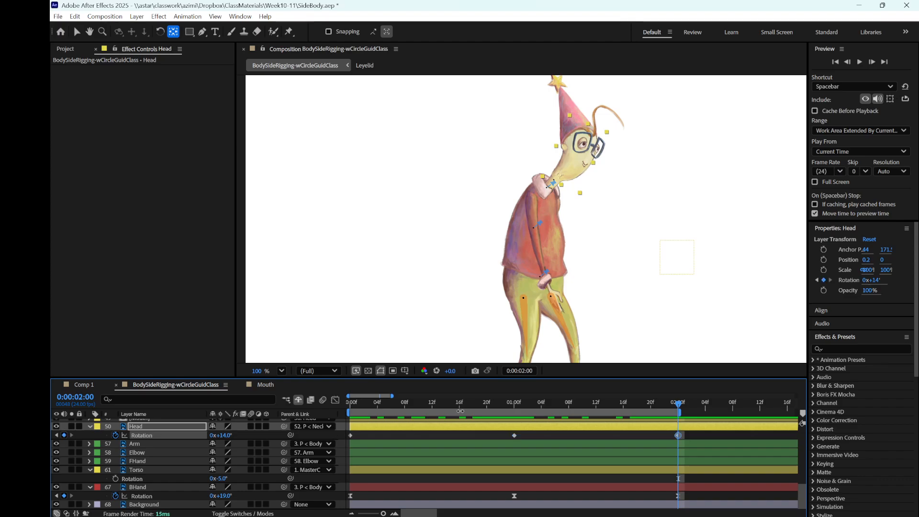
- Key the Head rotation at -3° at 0:00:00:12
{"action": "left_click_drag", "start_coordinate": [672, 408], "coordinate": [433, 408]}
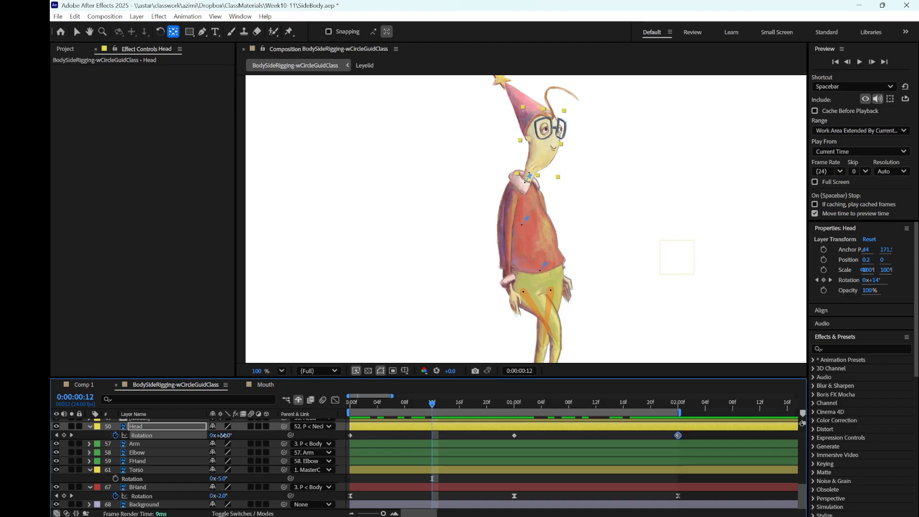
{"action": "left_click_drag", "start_coordinate": [224, 436], "coordinate": [217, 438]}
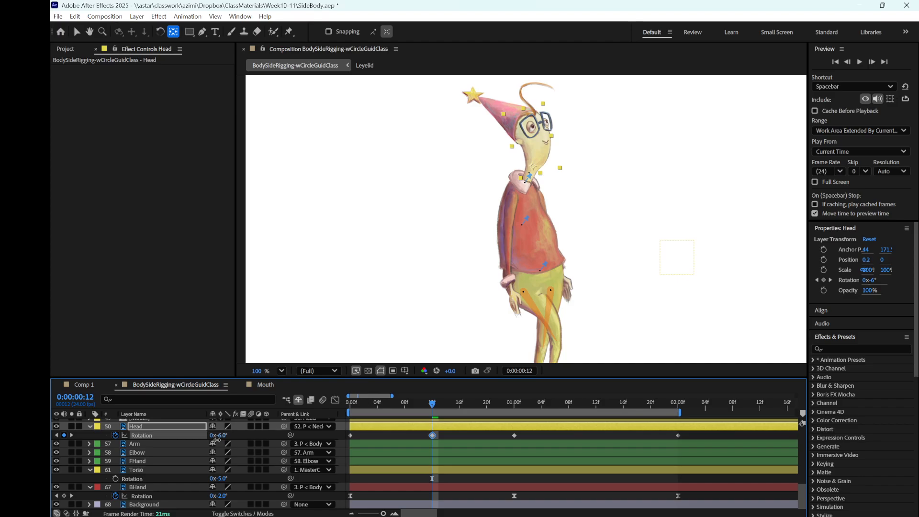
{"action": "left_click", "coordinate": [221, 436]}
{"action": "type", "text": "-3"}
{"action": "key", "text": "Return"}
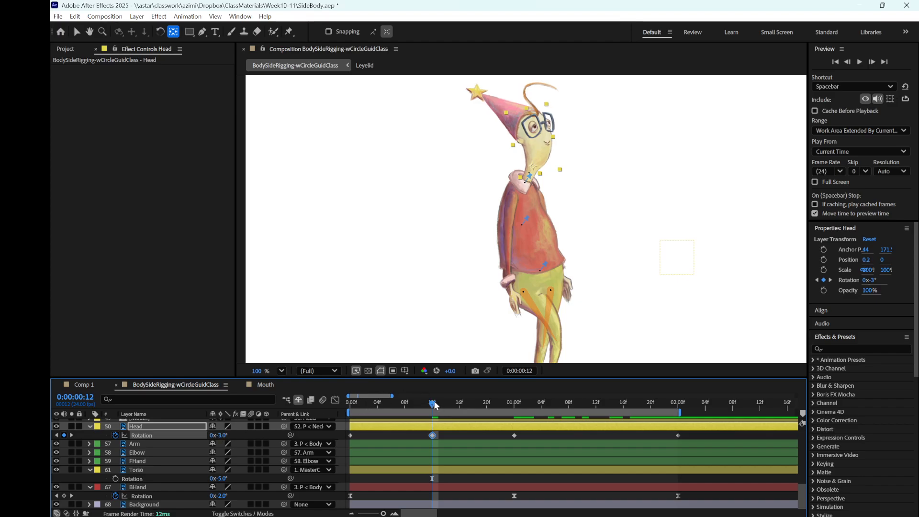
- Key the Head rotation at -3° at 0:00:01:12
{"action": "left_click_drag", "start_coordinate": [433, 403], "coordinate": [596, 419]}
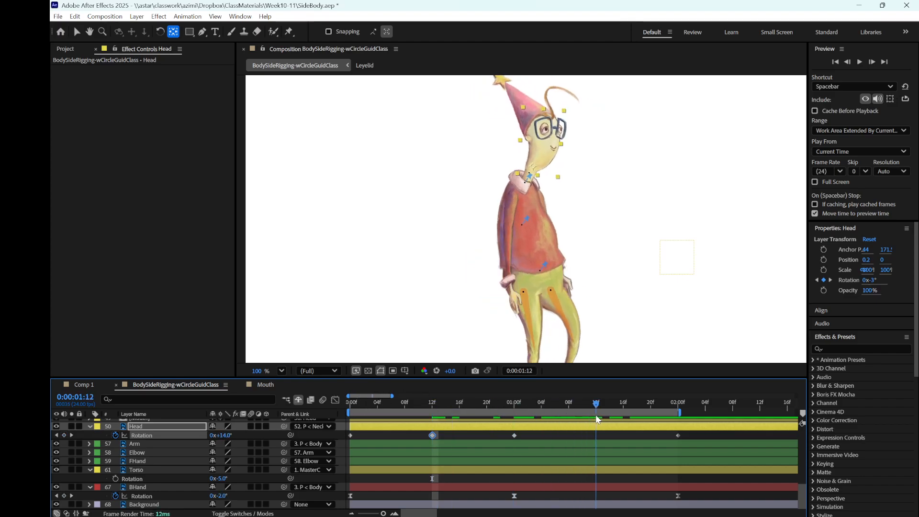
{"action": "left_click", "coordinate": [225, 436]}
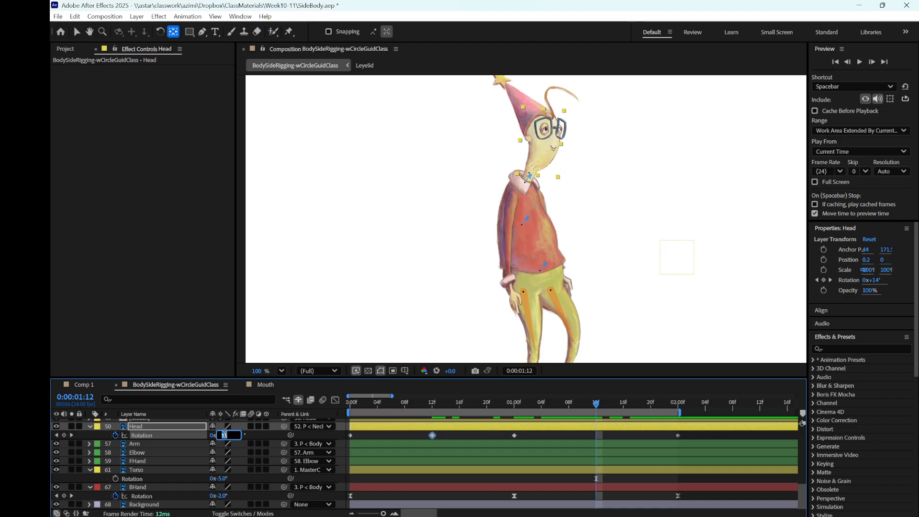
{"action": "type", "text": "-3"}
{"action": "key", "text": "Return"}
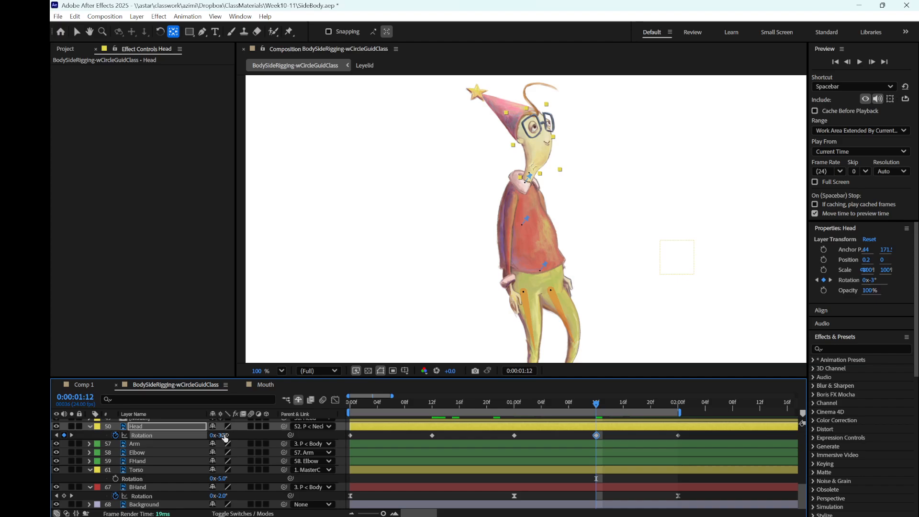
- Apply Easy Ease to all five Head rotation keyframes
{"action": "left_click_drag", "start_coordinate": [698, 432], "coordinate": [349, 436]}
{"action": "right_click", "coordinate": [350, 436]}
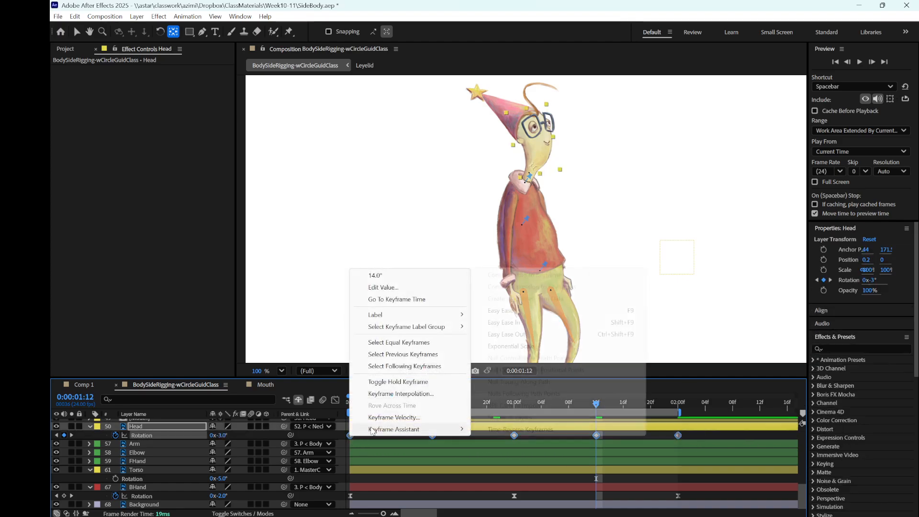
{"action": "mouse_move", "coordinate": [421, 428]}
{"action": "left_click", "coordinate": [570, 317]}
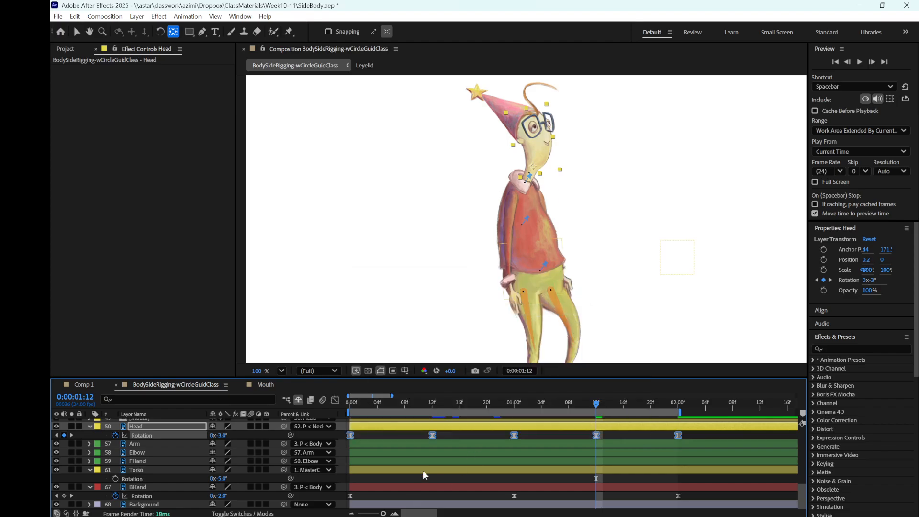
- Shift all Head rotation keyframes five frames later so the first sits at 0:00:00:05, trailing the Body - Neck motion
{"action": "scroll", "coordinate": [297, 454], "scroll_direction": "up", "scroll_amount": 3}
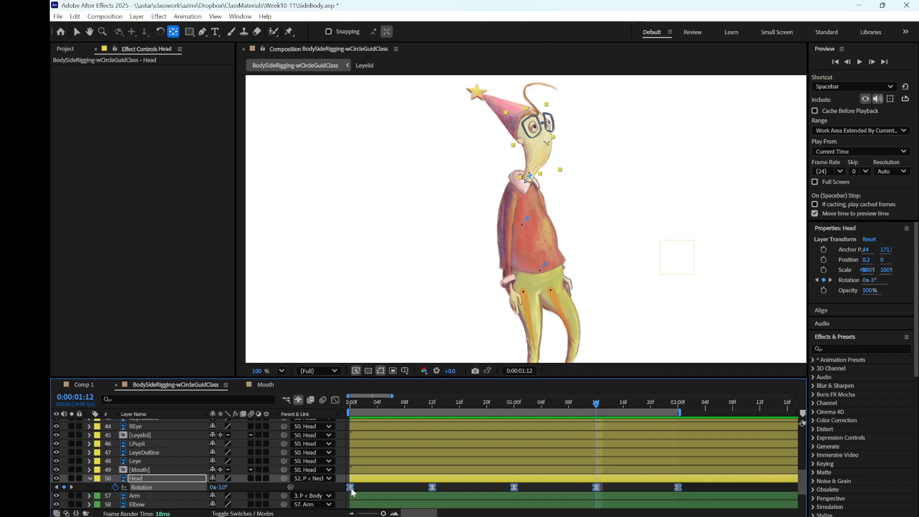
{"action": "left_click_drag", "start_coordinate": [352, 487], "coordinate": [372, 488]}
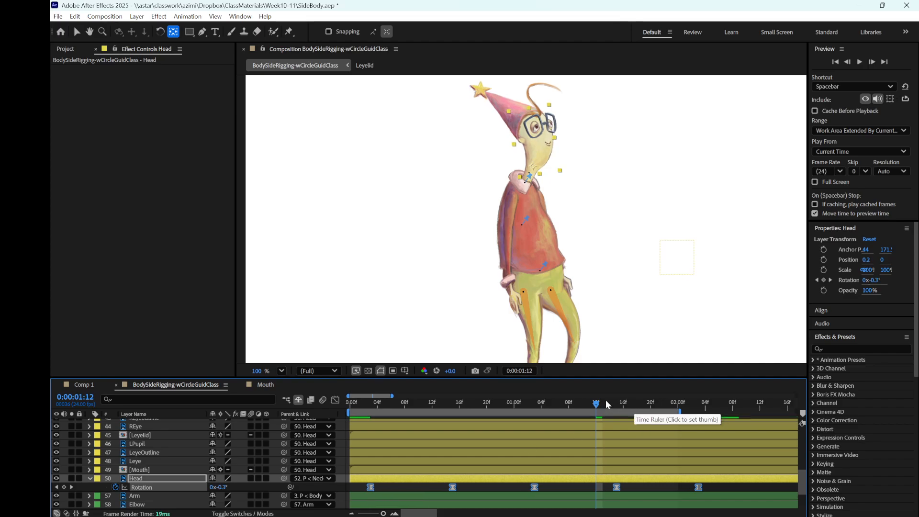
{"action": "left_click_drag", "start_coordinate": [606, 400], "coordinate": [371, 426]}
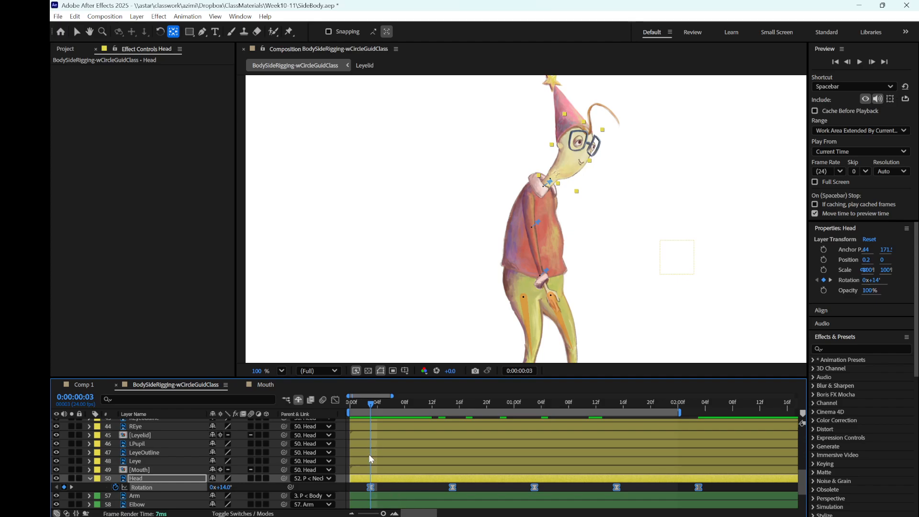
{"action": "scroll", "coordinate": [369, 454], "scroll_direction": "up", "scroll_amount": 10}
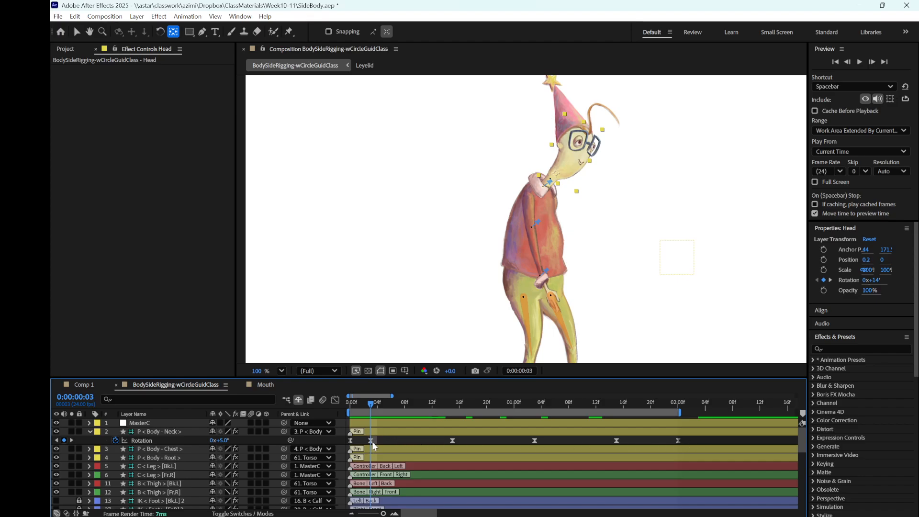
{"action": "scroll", "coordinate": [372, 440], "scroll_direction": "down", "scroll_amount": 10}
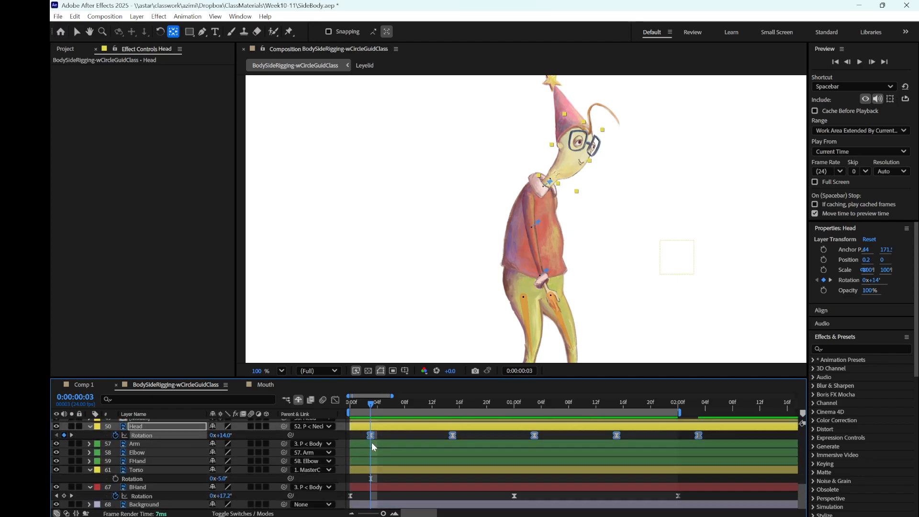
{"action": "left_click_drag", "start_coordinate": [372, 436], "coordinate": [384, 440]}
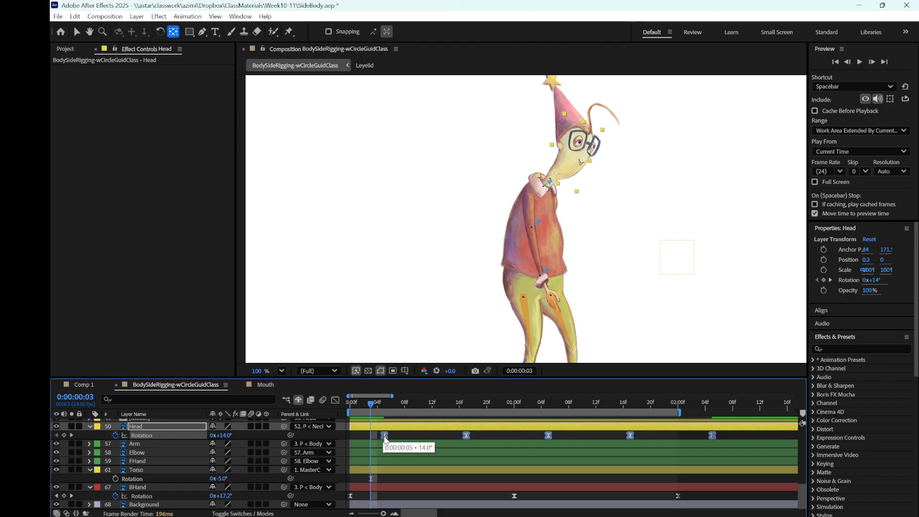
{"action": "scroll", "coordinate": [385, 437], "scroll_direction": "up", "scroll_amount": 4}
{"action": "scroll", "coordinate": [383, 432], "scroll_direction": "down", "scroll_amount": 4}
{"action": "left_click", "coordinate": [423, 434]}
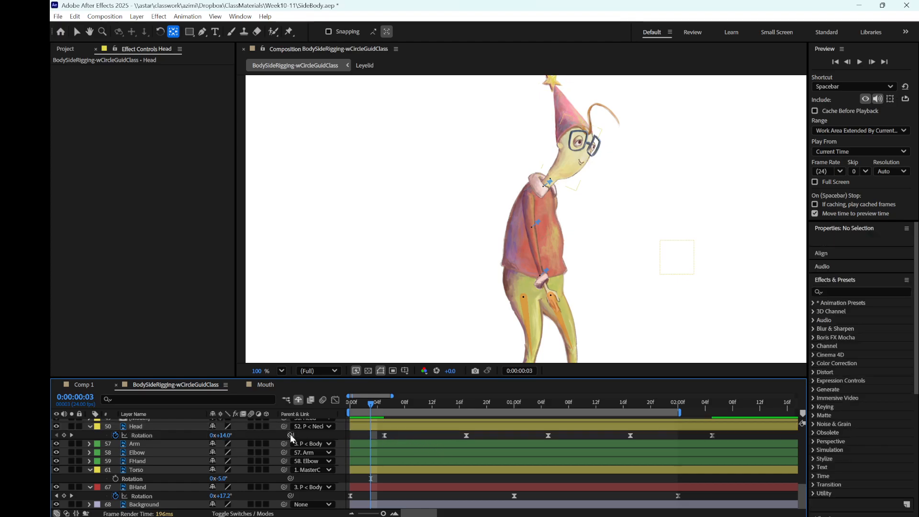
- Show the Head rotation curve in the Graph Editor and compare its values at the first frame and 0:00:02:00
{"action": "left_click", "coordinate": [188, 435]}
{"action": "left_click", "coordinate": [335, 401]}
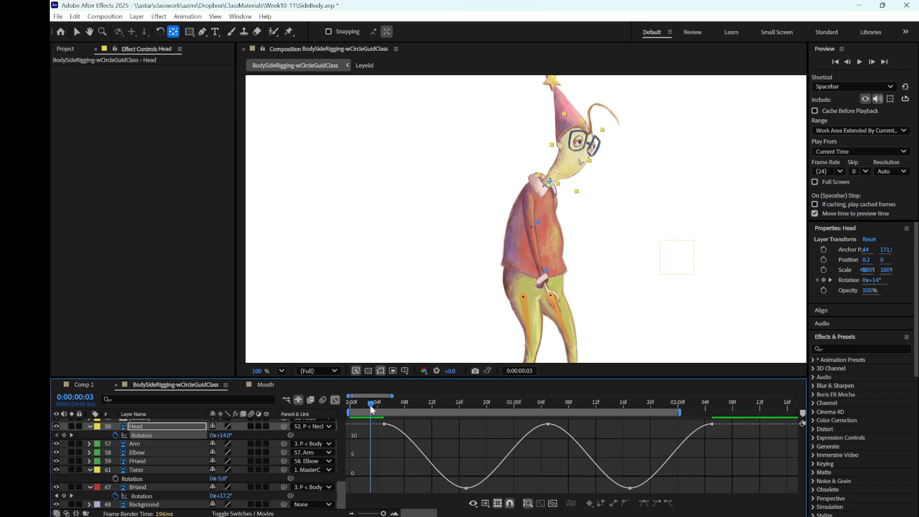
{"action": "left_click_drag", "start_coordinate": [370, 405], "coordinate": [676, 453]}
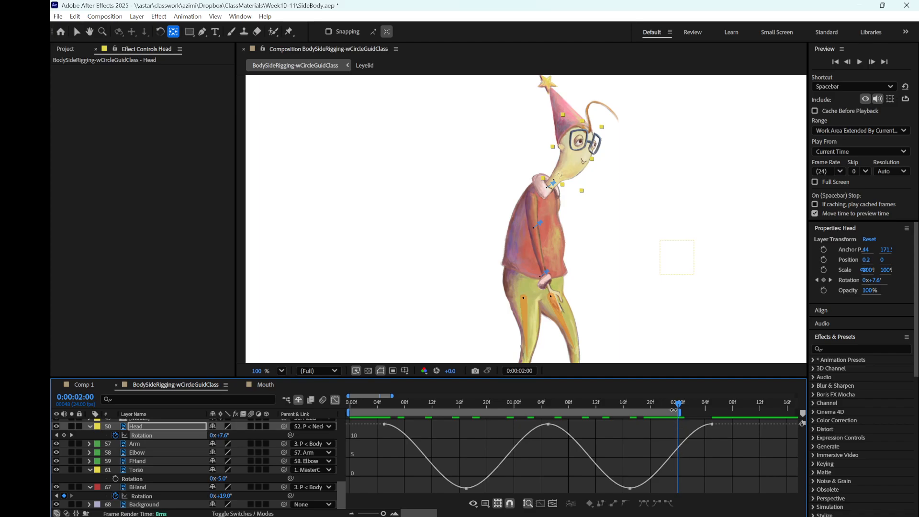
{"action": "left_click_drag", "start_coordinate": [676, 406], "coordinate": [352, 420]}
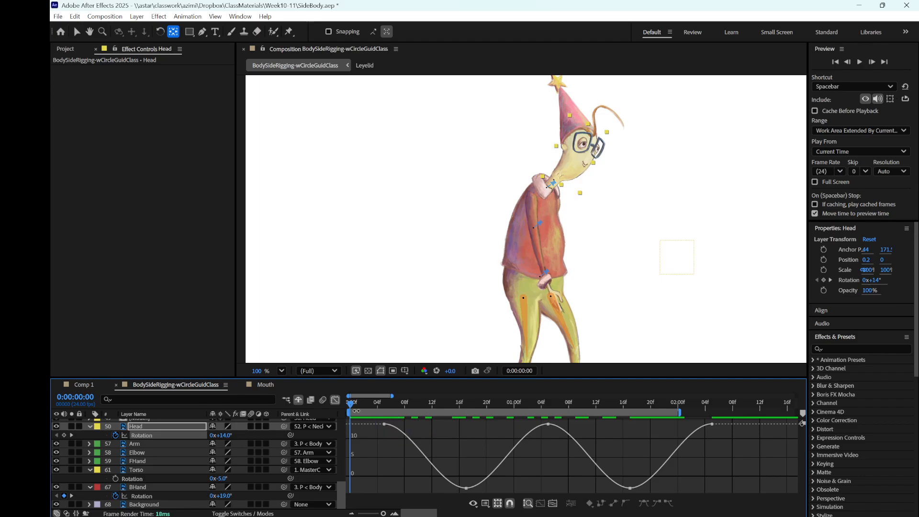
{"action": "left_click_drag", "start_coordinate": [350, 406], "coordinate": [677, 465]}
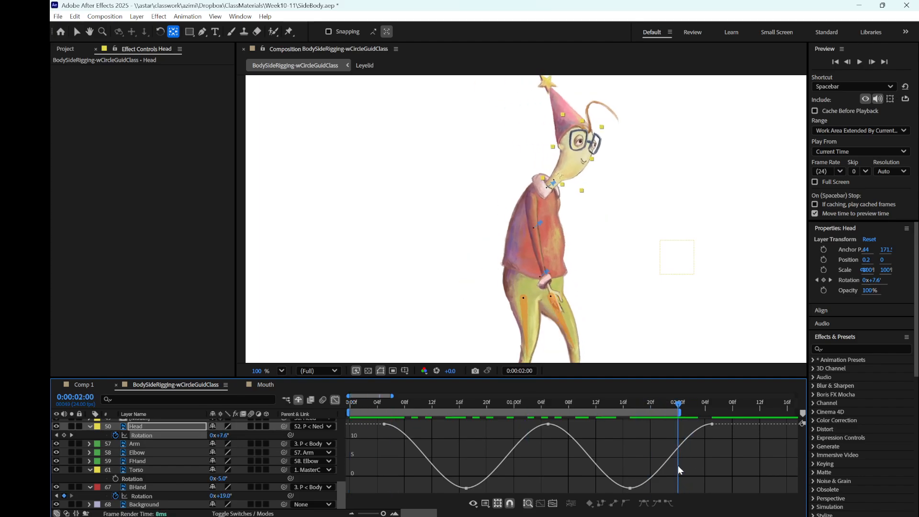
- Add a Head rotation keyframe at 0:00:02:00 on the existing curve
{"action": "left_click", "coordinate": [678, 450]}
{"action": "left_click", "coordinate": [729, 458]}
{"action": "left_click", "coordinate": [79, 437]}
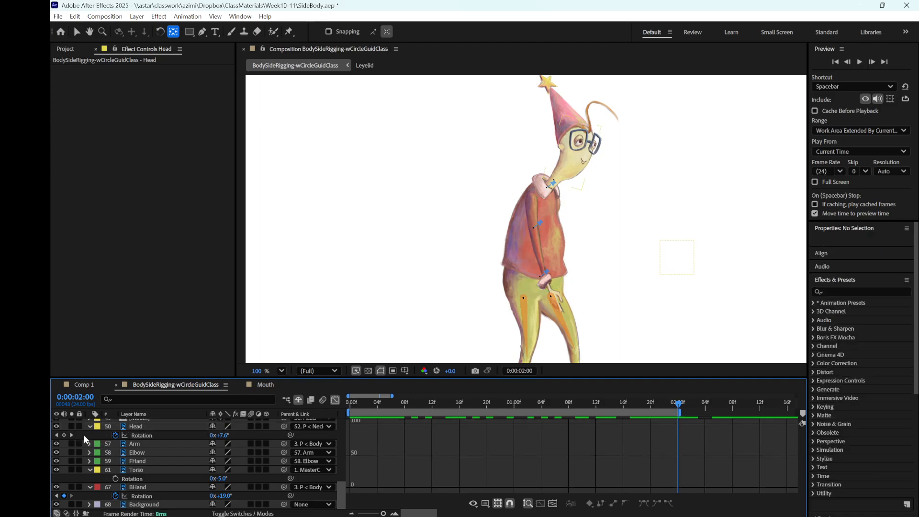
{"action": "left_click", "coordinate": [149, 437]}
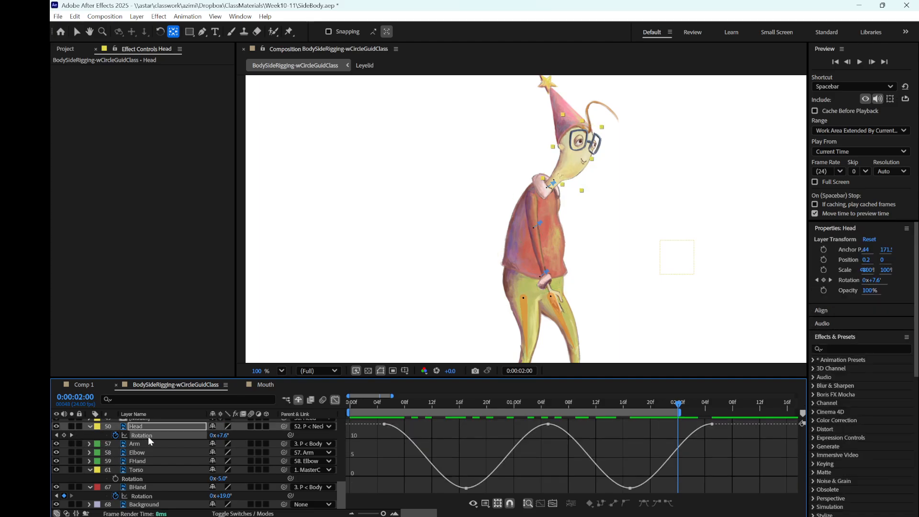
{"action": "left_click", "coordinate": [64, 436]}
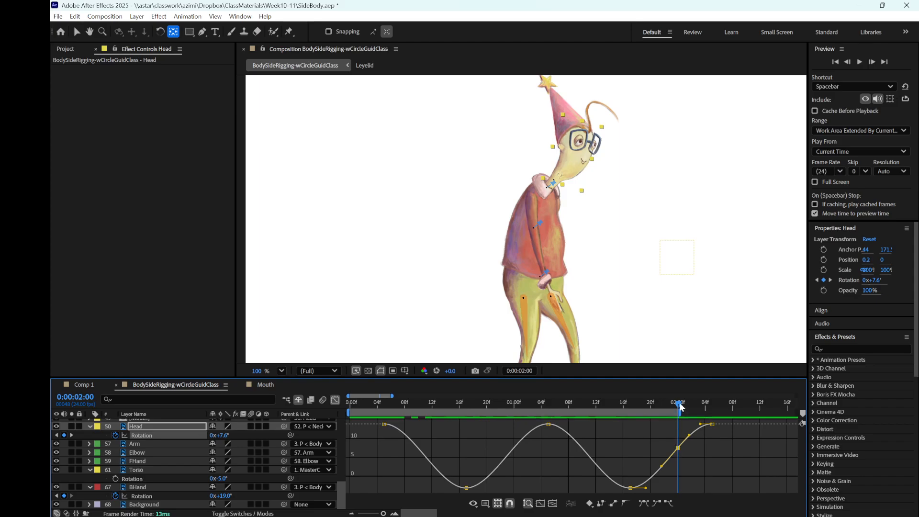
- Copy the Head rotation keyframe from 0:00:02:00 to 0:00:00:00 and delete the last keyframe beyond the two-second mark
{"action": "left_click_drag", "start_coordinate": [681, 407], "coordinate": [328, 438]}
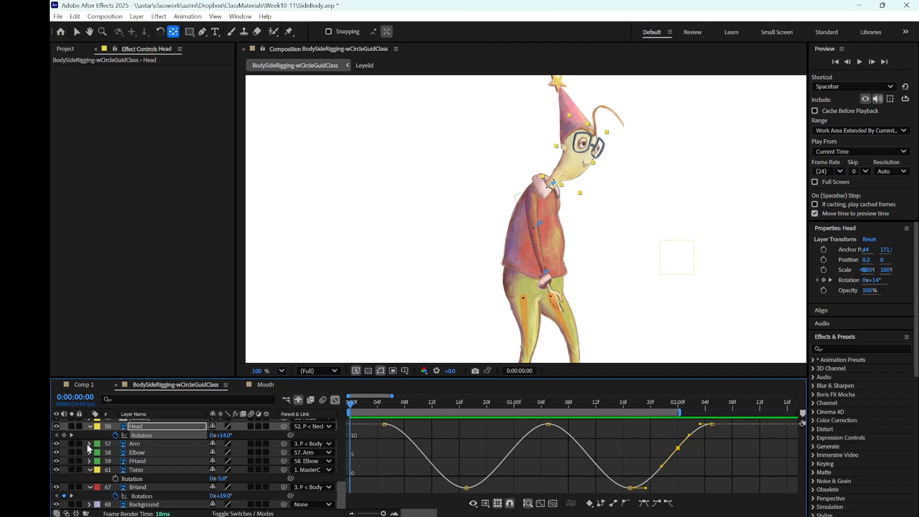
{"action": "left_click", "coordinate": [64, 435]}
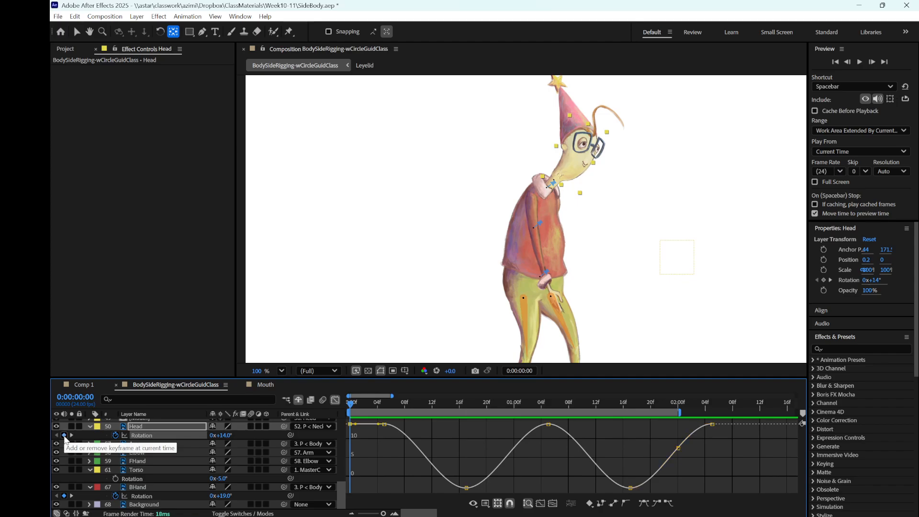
{"action": "key", "text": "ctrl+v"}
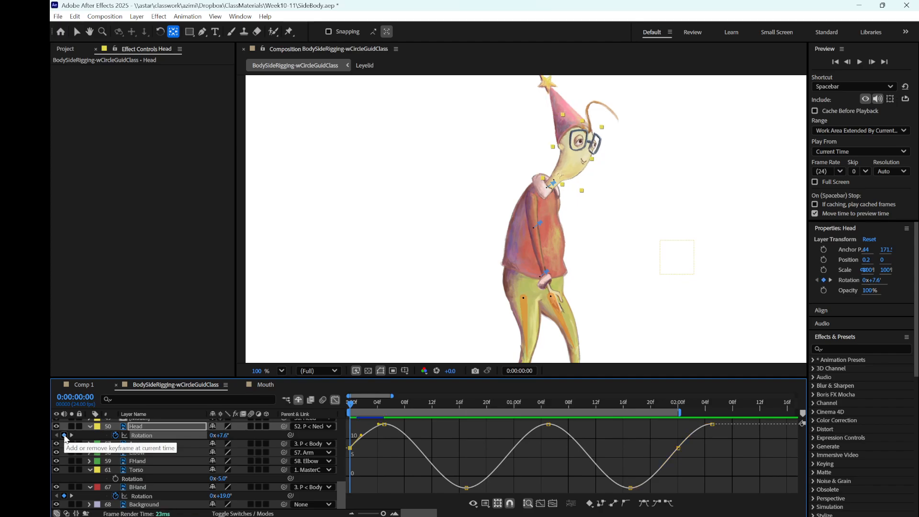
{"action": "left_click", "coordinate": [712, 425]}
{"action": "key", "text": "Delete"}
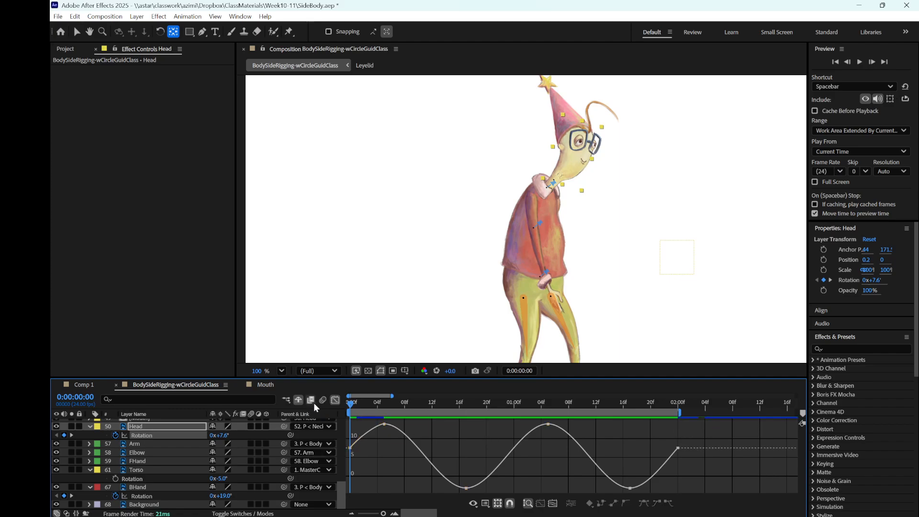
- Compare the Head rotation curve's handles at the first and last keyframes and play back the walk loop
{"action": "left_click_drag", "start_coordinate": [351, 404], "coordinate": [338, 441]}
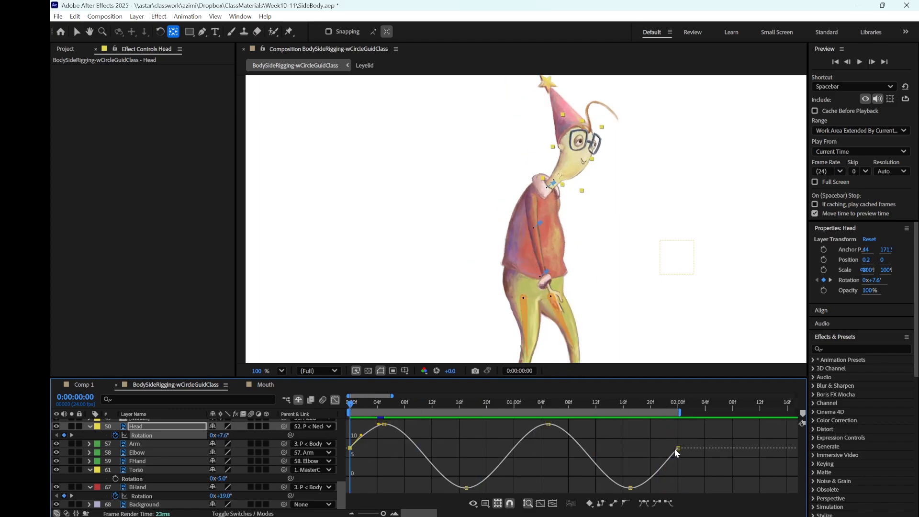
{"action": "mouse_move", "coordinate": [351, 451]}
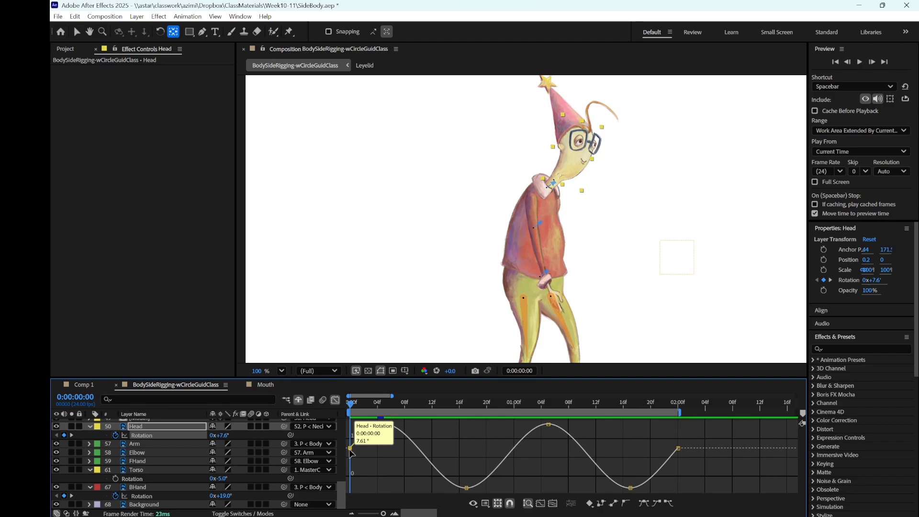
{"action": "left_click_drag", "start_coordinate": [350, 449], "coordinate": [364, 435]}
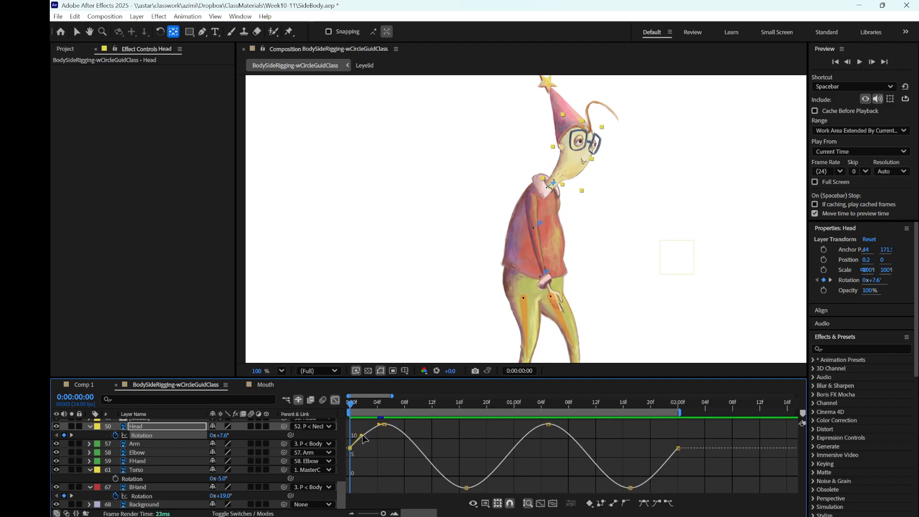
{"action": "left_click", "coordinate": [678, 448]}
{"action": "left_click_drag", "start_coordinate": [661, 467], "coordinate": [662, 467]}
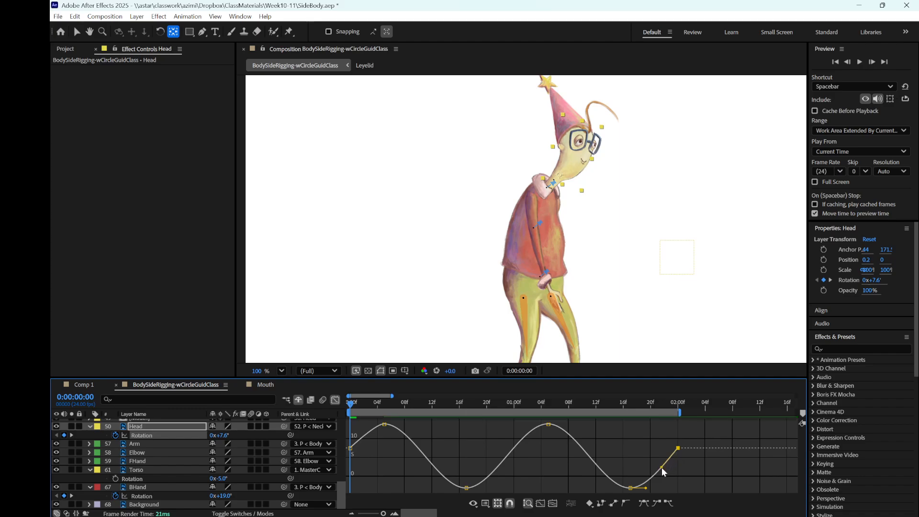
{"action": "key", "text": "space"}
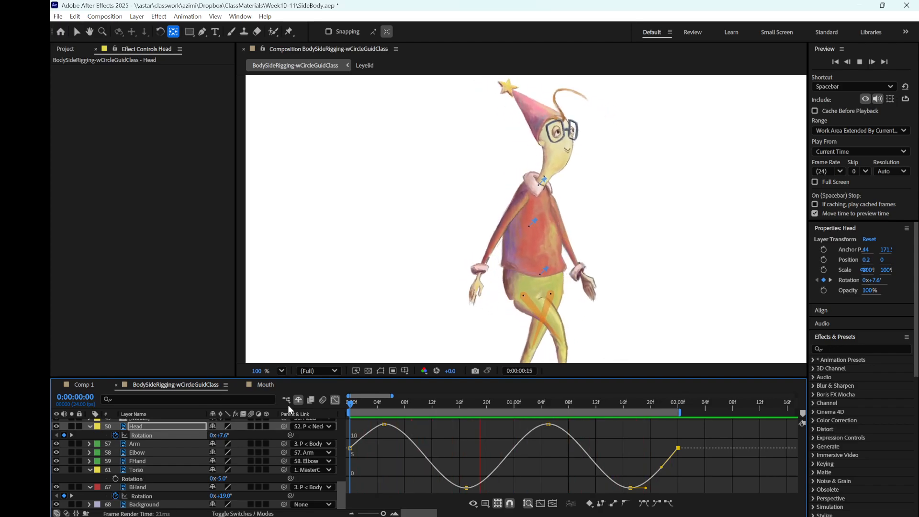
{"action": "key", "text": "space"}
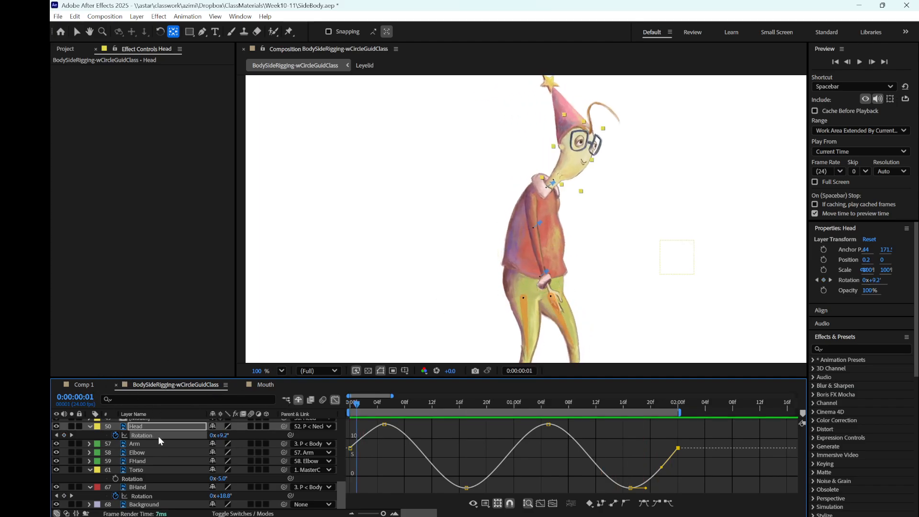
- Open the Glasses layer on its own and move its anchor point outside the frames to the character's ear
{"action": "scroll", "coordinate": [158, 436], "scroll_direction": "up", "scroll_amount": 15}
{"action": "scroll", "coordinate": [159, 436], "scroll_direction": "down", "scroll_amount": 3}
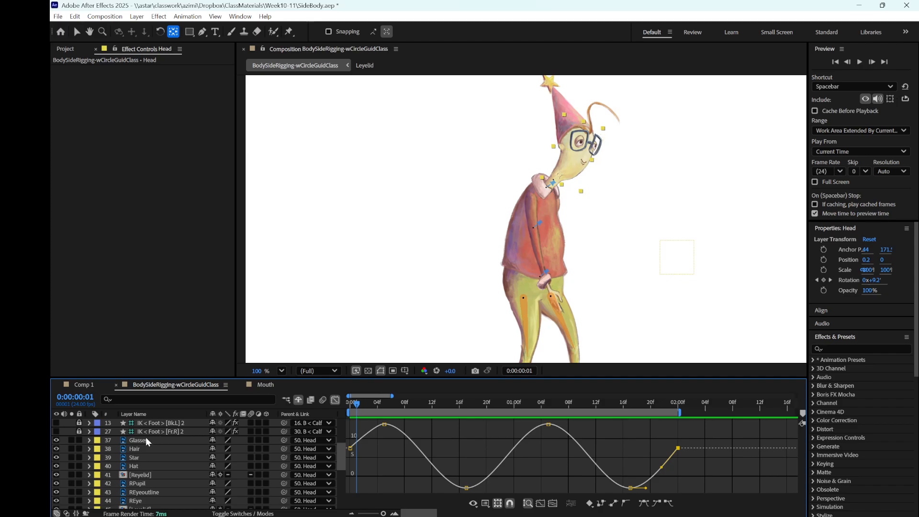
{"action": "left_click", "coordinate": [157, 441]}
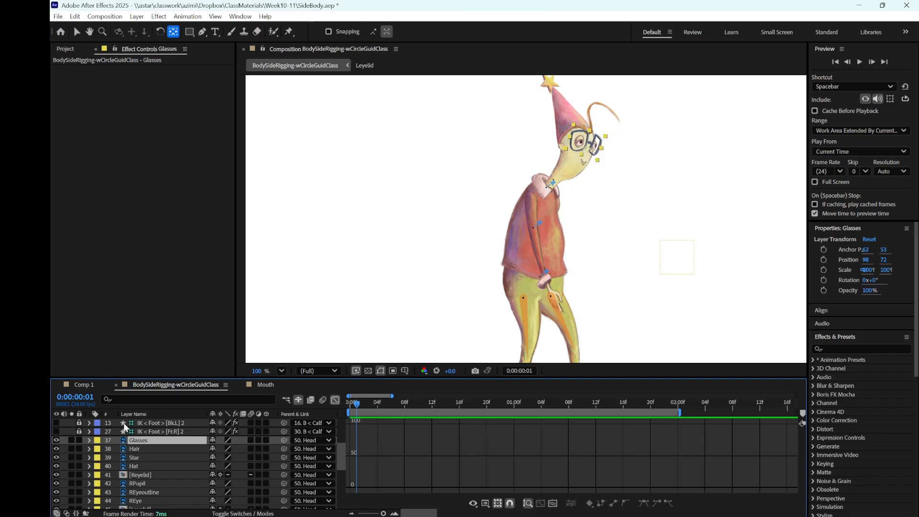
{"action": "double_click", "coordinate": [161, 441]}
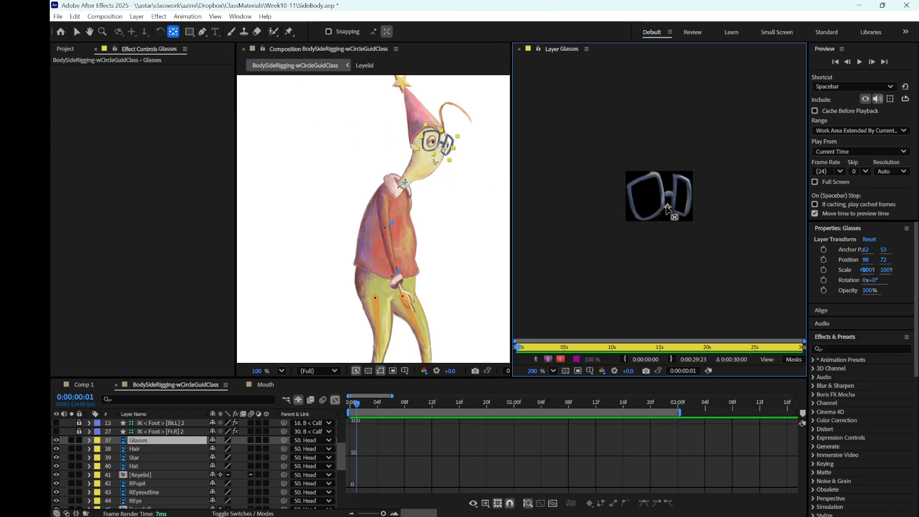
{"action": "left_click_drag", "start_coordinate": [667, 209], "coordinate": [618, 228]}
{"action": "scroll", "coordinate": [409, 142], "scroll_direction": "up", "scroll_amount": 5}
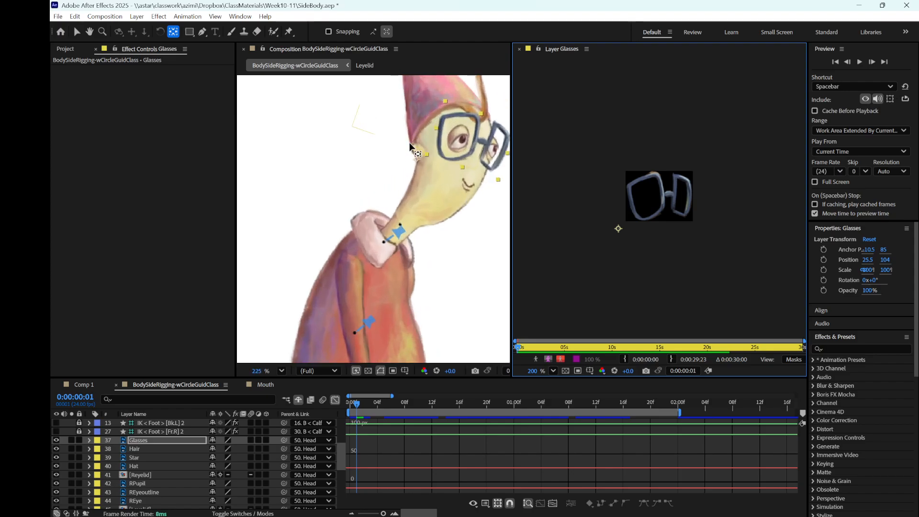
{"action": "left_click_drag", "start_coordinate": [617, 229], "coordinate": [618, 221]}
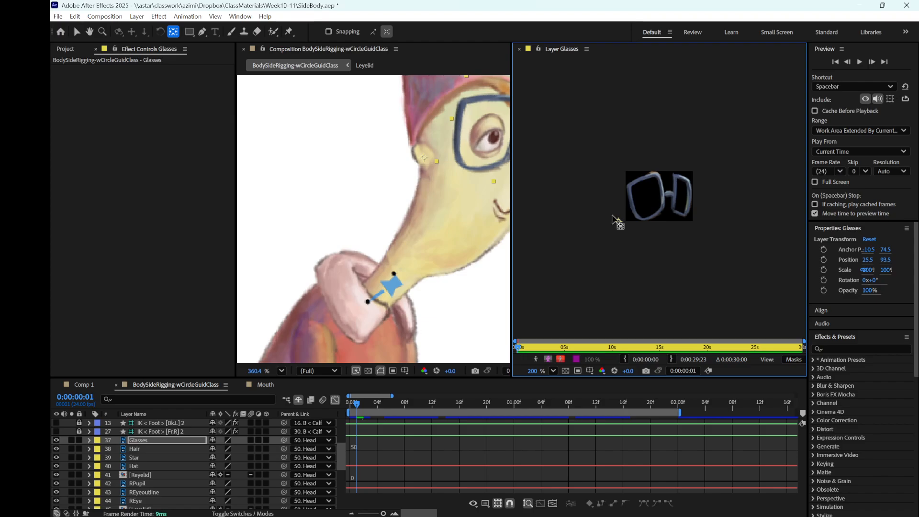
- Test the Glasses pivot by rotating the layer to -13°, and close the separate layer view
{"action": "left_click", "coordinate": [162, 442]}
{"action": "key", "text": "r"}
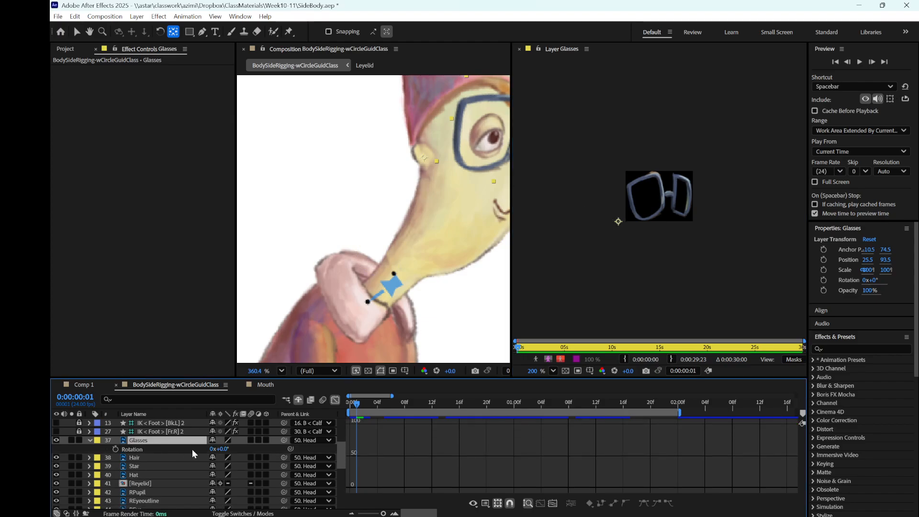
{"action": "left_click_drag", "start_coordinate": [221, 449], "coordinate": [208, 446]}
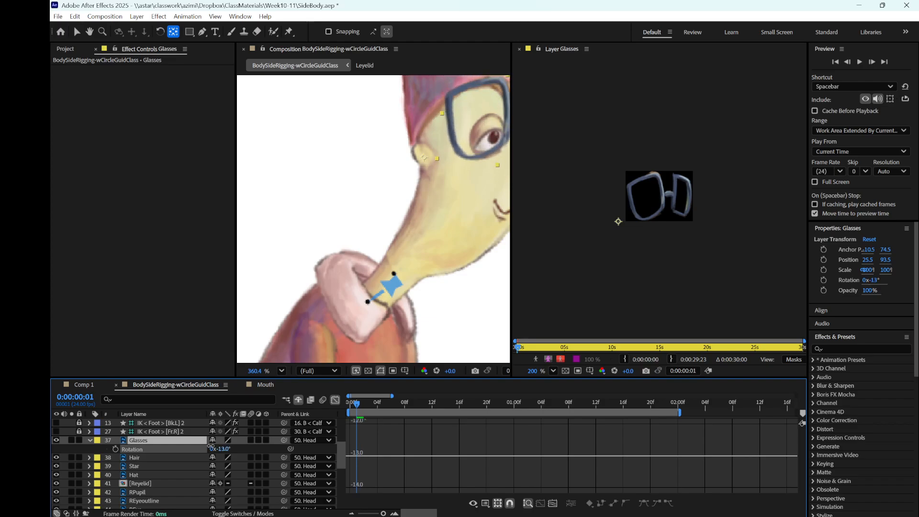
{"action": "left_click", "coordinate": [521, 49]}
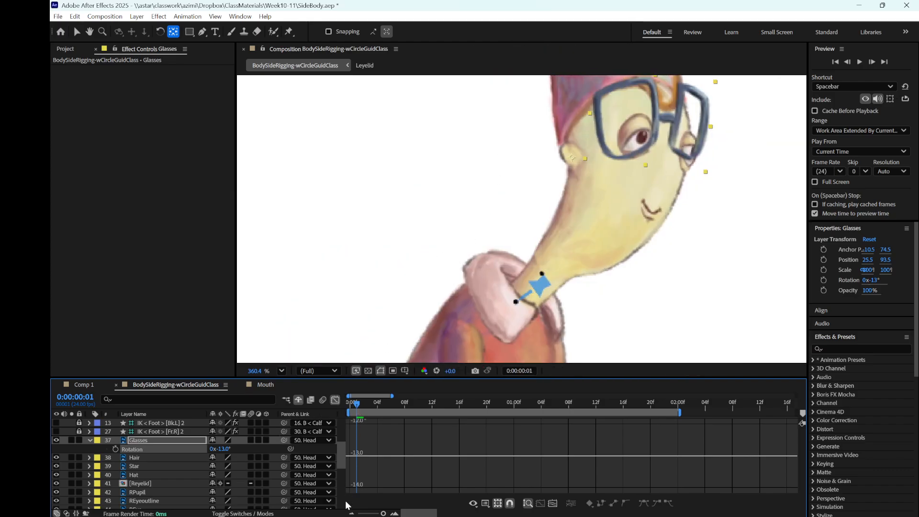
- Leave the Graph Editor at the first frame and reset the Glasses rotation to 0°
{"action": "left_click_drag", "start_coordinate": [360, 410], "coordinate": [343, 406]}
{"action": "left_click", "coordinate": [335, 400]}
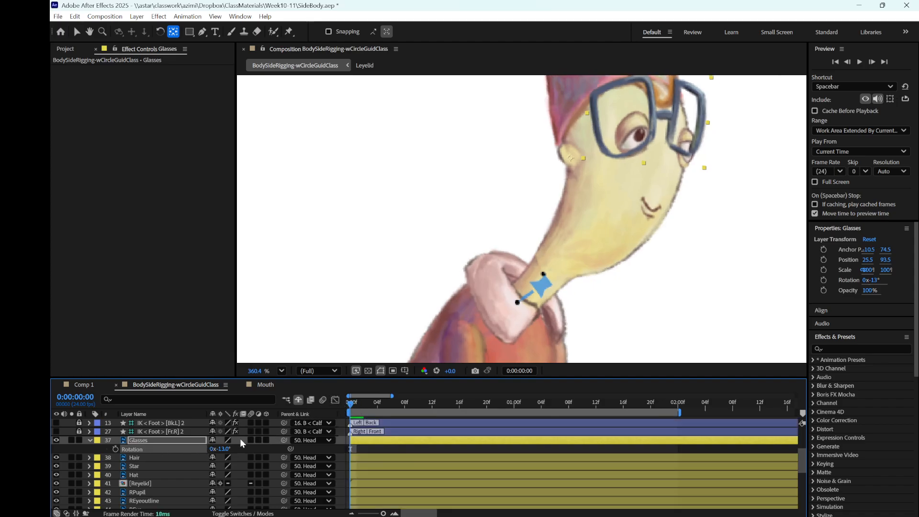
{"action": "type", "text": "0"}
{"action": "key", "text": "Return"}
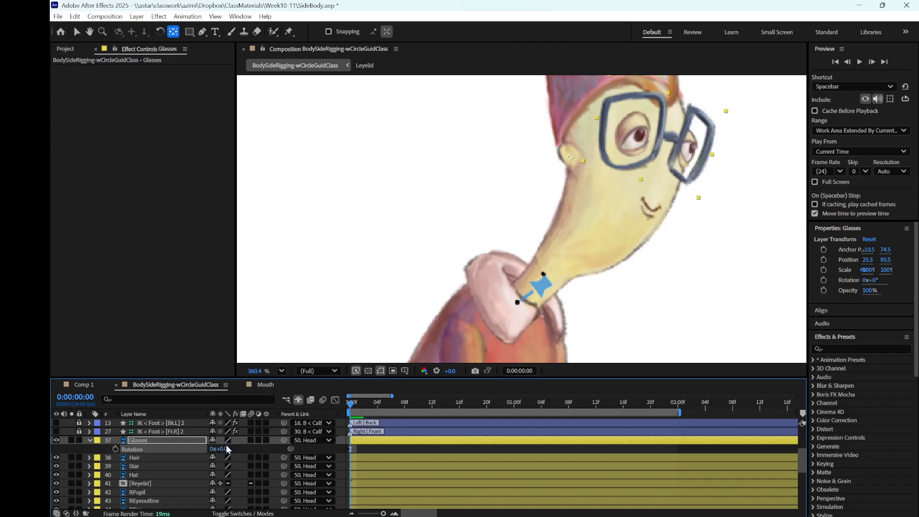
- Set the Glasses rotation to 3° at the first frame
{"action": "scroll", "coordinate": [559, 326], "scroll_direction": "down", "scroll_amount": 4}
{"action": "scroll", "coordinate": [558, 301], "scroll_direction": "up", "scroll_amount": 1}
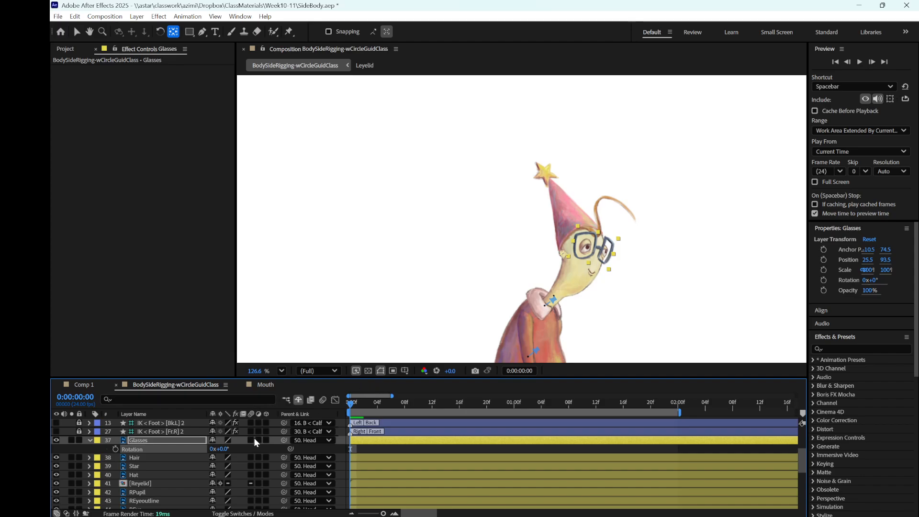
{"action": "left_click_drag", "start_coordinate": [221, 449], "coordinate": [223, 449]}
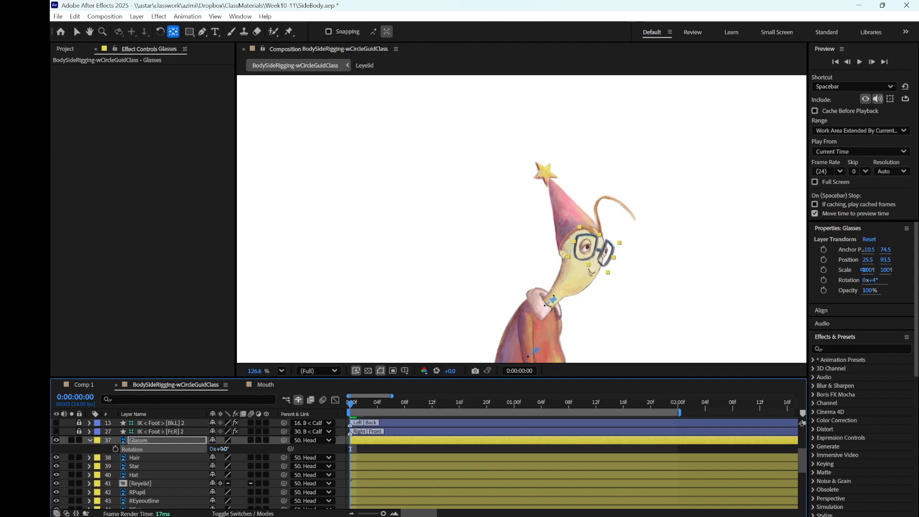
{"action": "left_click", "coordinate": [221, 449]}
{"action": "type", "text": "3"}
{"action": "key", "text": "Return"}
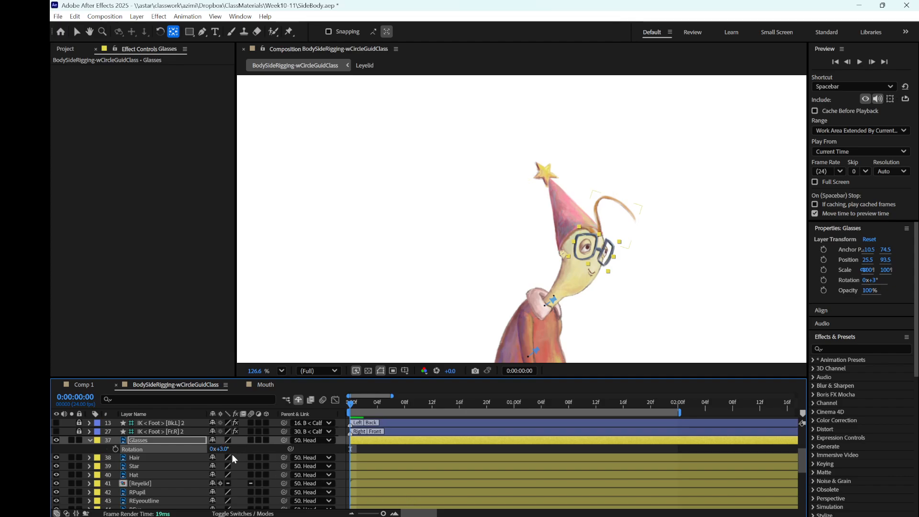
- Key the Glasses rotation at 3° at 0:00:00:00, 0:00:01:00 and 0:00:02:00
{"action": "left_click", "coordinate": [115, 449]}
{"action": "left_click_drag", "start_coordinate": [350, 406], "coordinate": [679, 438]}
{"action": "left_click", "coordinate": [64, 448]}
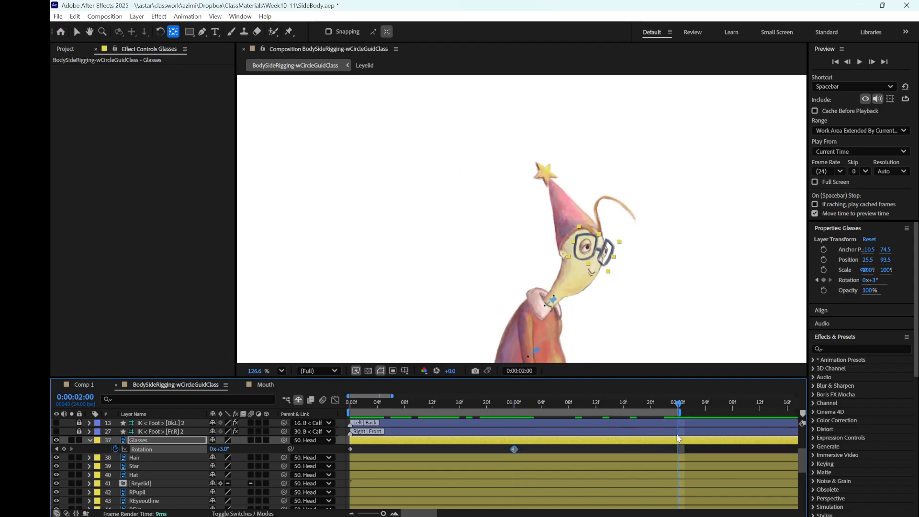
{"action": "left_click", "coordinate": [65, 448]}
- Key the Glasses rotation at -3° at 0:00:00:12 and 0:00:01:12
{"action": "left_click_drag", "start_coordinate": [677, 406], "coordinate": [430, 448]}
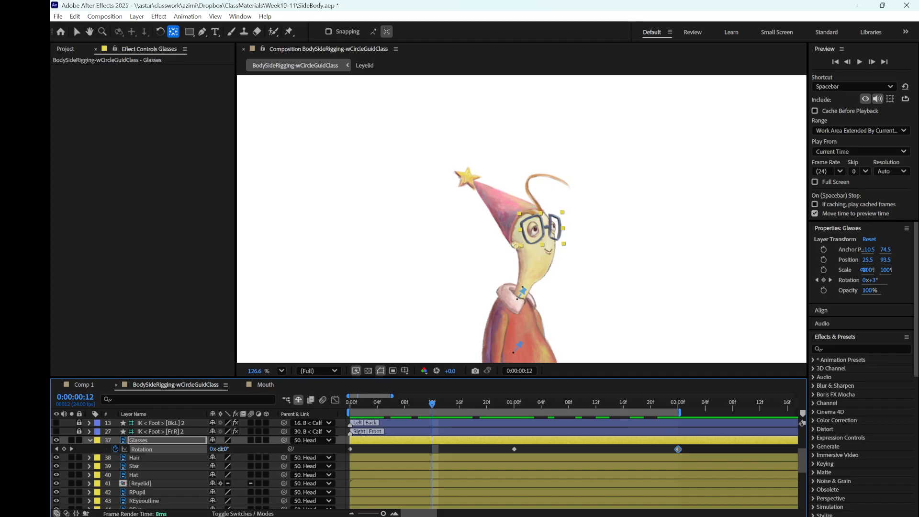
{"action": "left_click", "coordinate": [222, 449]}
{"action": "key", "text": "Return"}
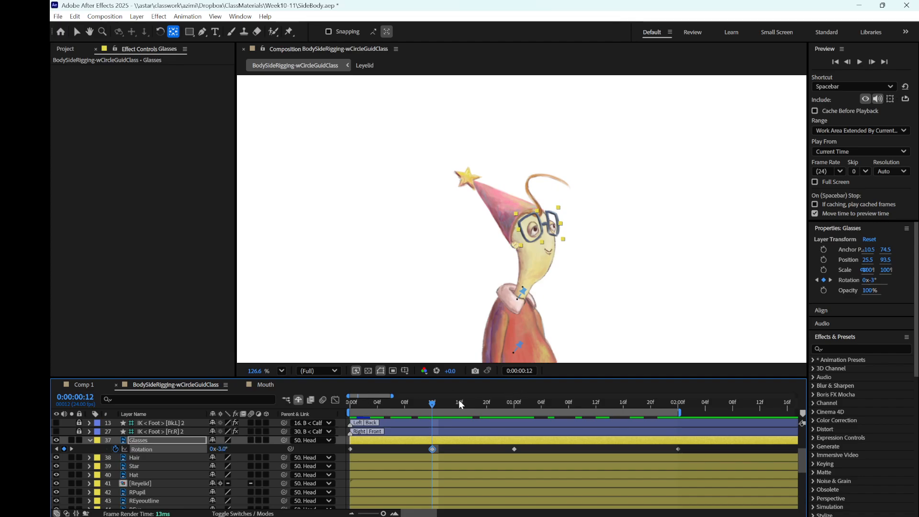
{"action": "left_click_drag", "start_coordinate": [434, 406], "coordinate": [596, 406]}
{"action": "left_click", "coordinate": [223, 449]}
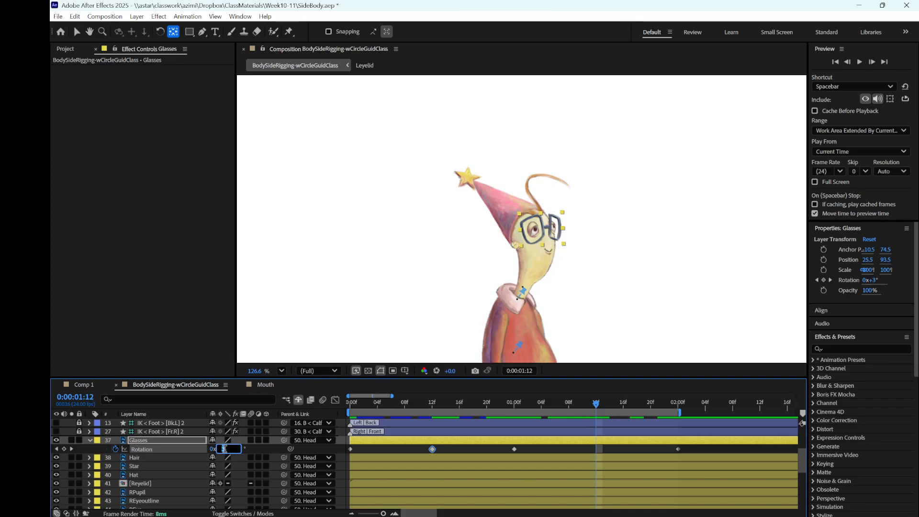
{"action": "type", "text": "-3"}
{"action": "key", "text": "Return"}
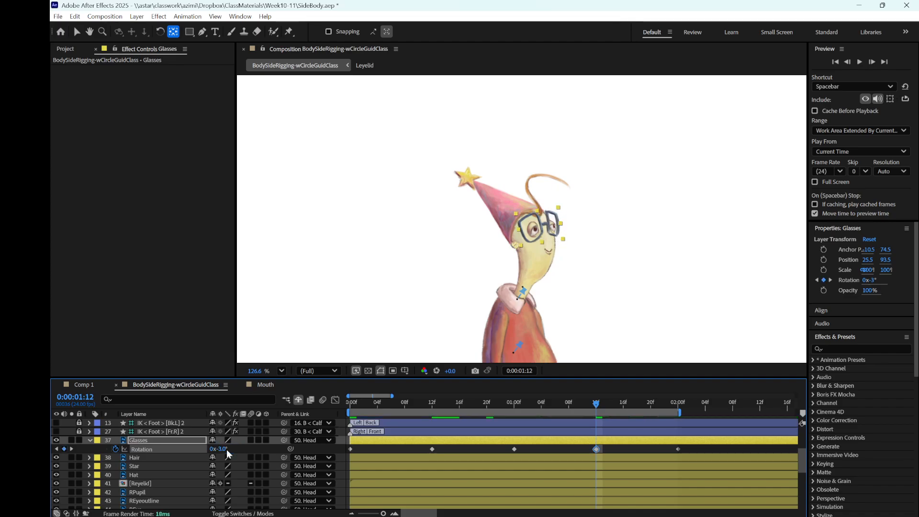
- Apply Easy Ease to all five Glasses rotation keyframes
{"action": "left_click_drag", "start_coordinate": [687, 451], "coordinate": [346, 455]}
{"action": "right_click", "coordinate": [347, 451]}
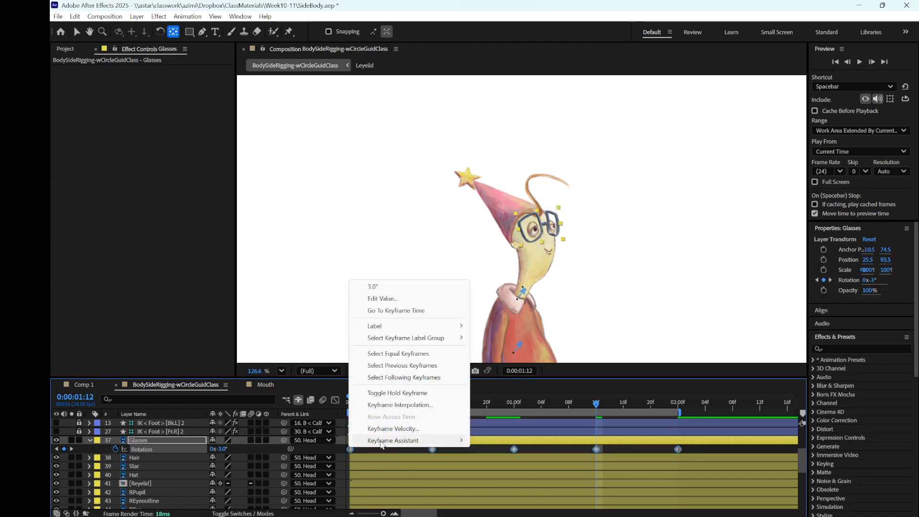
{"action": "mouse_move", "coordinate": [417, 441]}
{"action": "left_click", "coordinate": [562, 322]}
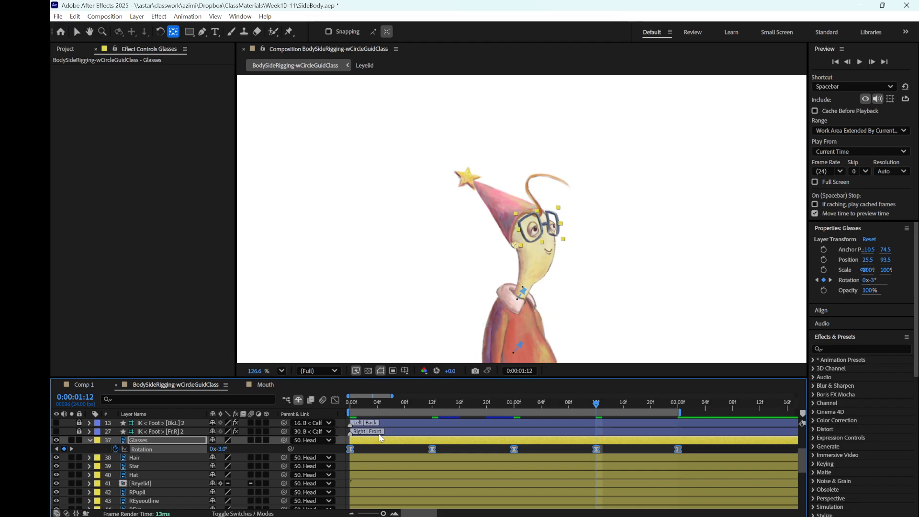
- Offset all five Glasses rotation keyframes together so that the first one falls at 0:00:00:07
{"action": "scroll", "coordinate": [383, 445], "scroll_direction": "down", "scroll_amount": 3}
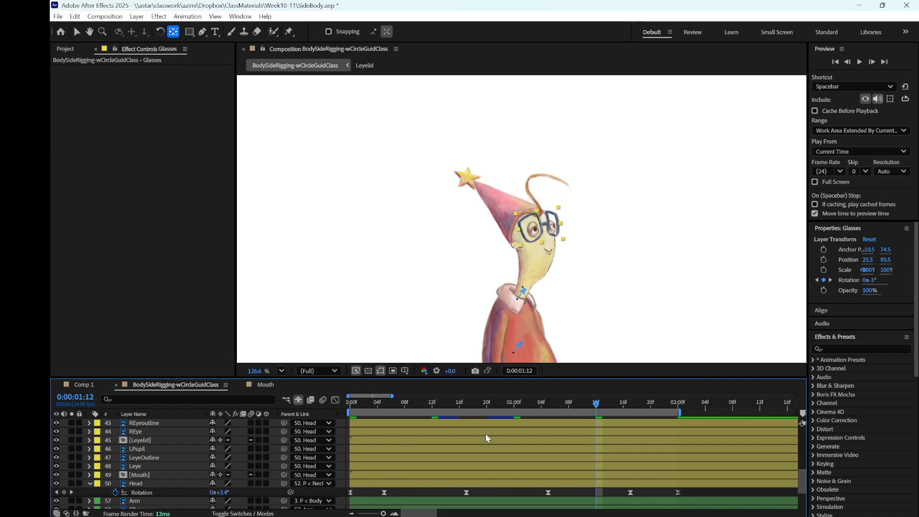
{"action": "left_click", "coordinate": [162, 482]}
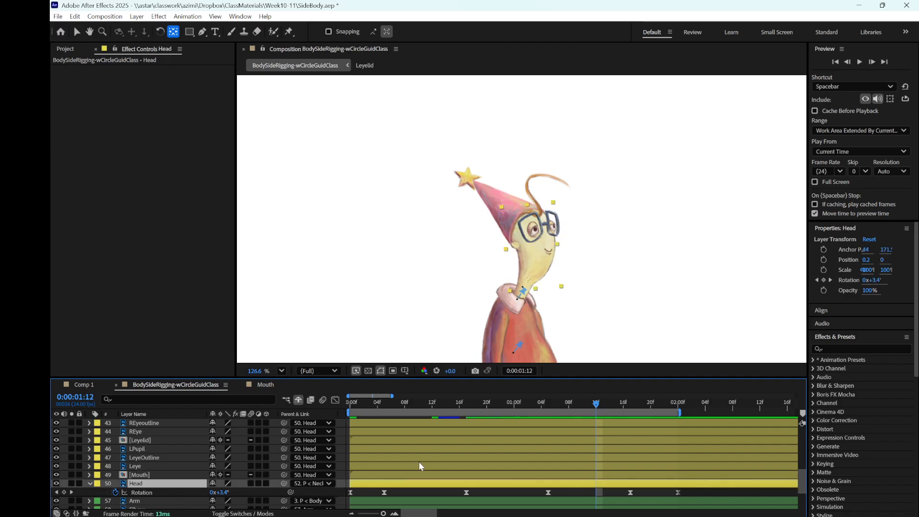
{"action": "left_click_drag", "start_coordinate": [596, 409], "coordinate": [384, 478]}
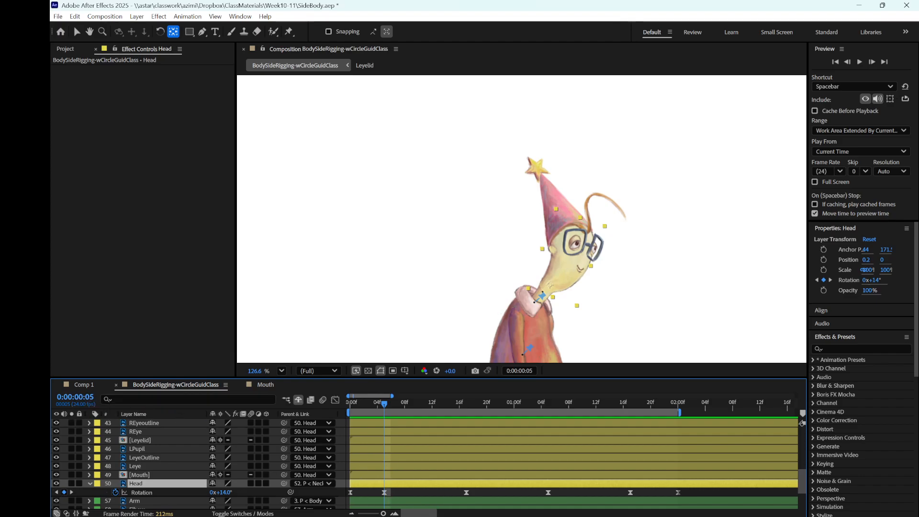
{"action": "scroll", "coordinate": [360, 464], "scroll_direction": "up", "scroll_amount": 3}
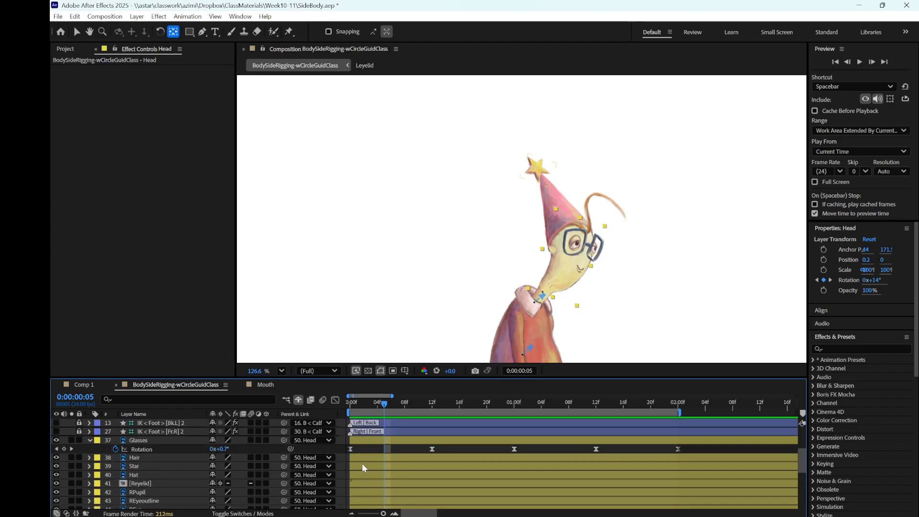
{"action": "left_click_drag", "start_coordinate": [689, 450], "coordinate": [398, 455]}
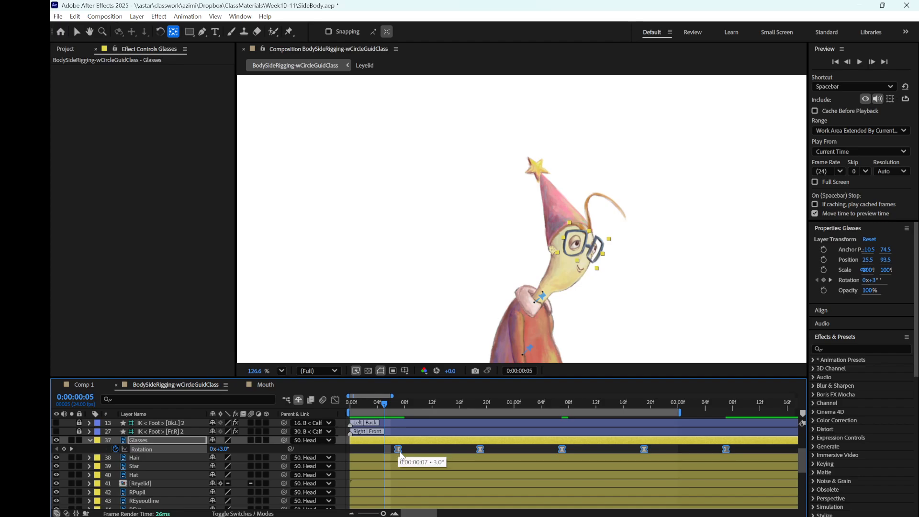
{"action": "left_click", "coordinate": [423, 455]}
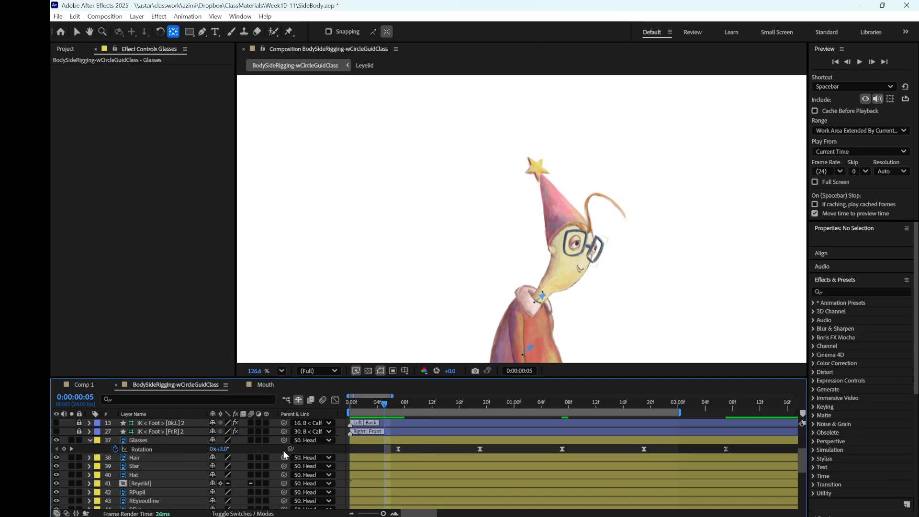
- Add a Glasses rotation keyframe on the existing curve at 0:00:02:00 and copy it to the first frame
{"action": "left_click", "coordinate": [193, 450]}
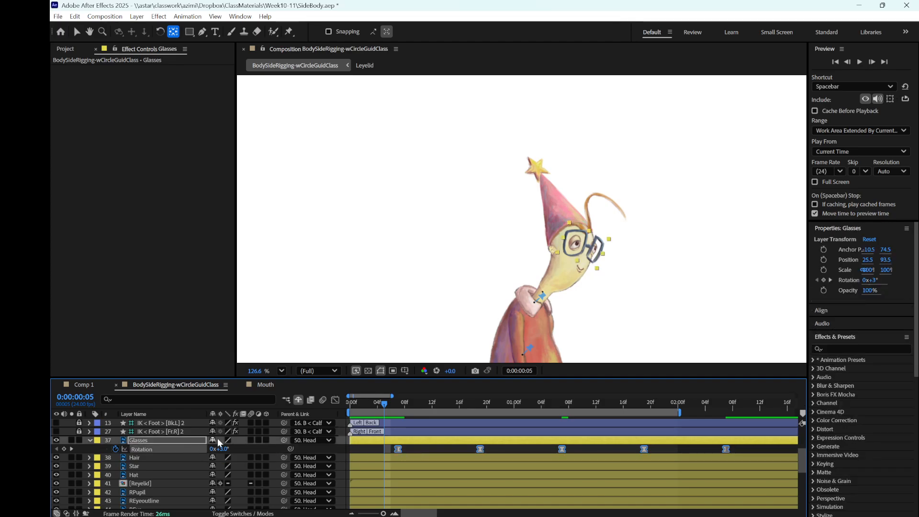
{"action": "left_click", "coordinate": [332, 401]}
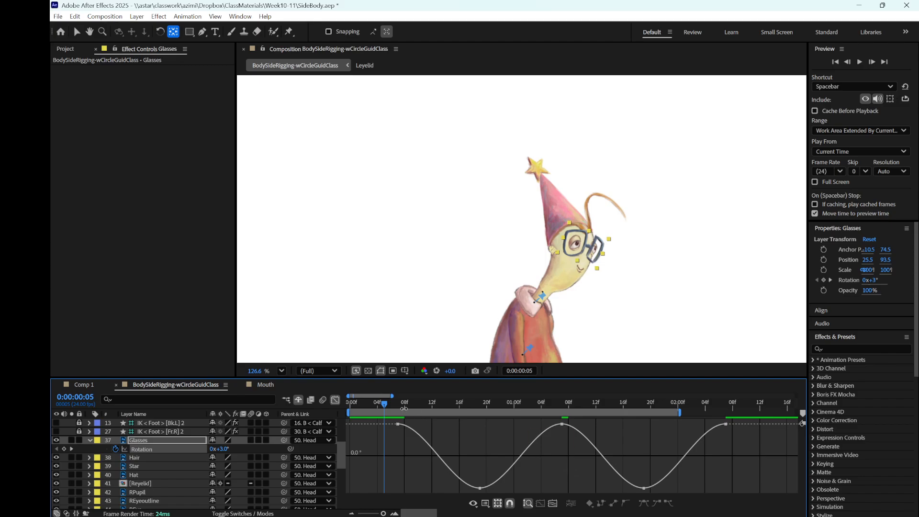
{"action": "left_click_drag", "start_coordinate": [386, 400], "coordinate": [676, 458]}
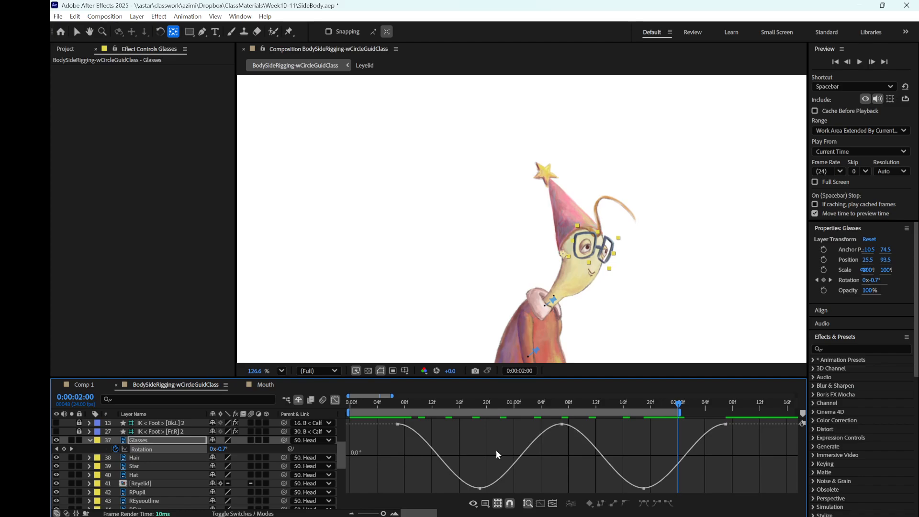
{"action": "left_click", "coordinate": [63, 449]}
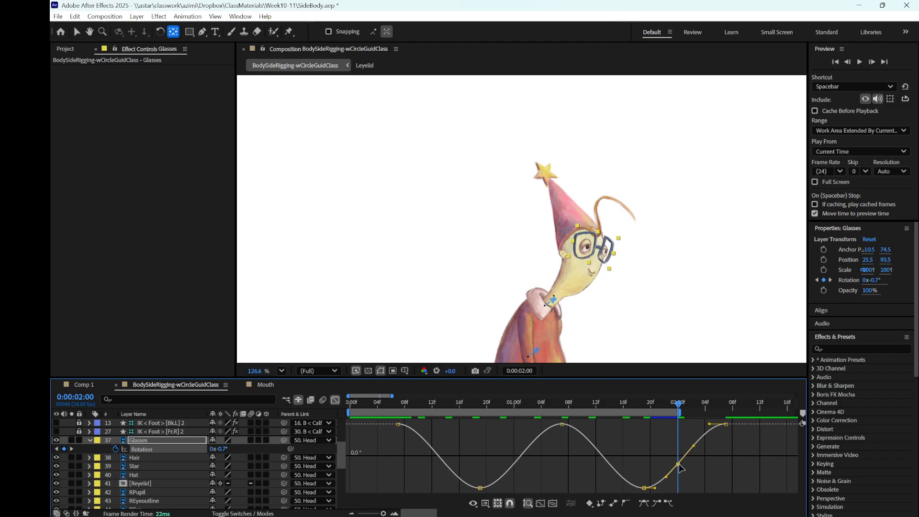
{"action": "left_click_drag", "start_coordinate": [680, 407], "coordinate": [348, 456]}
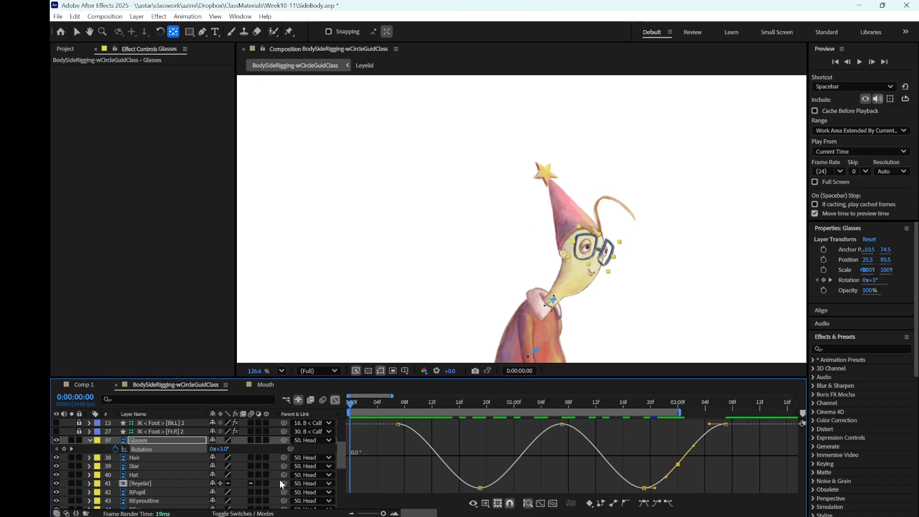
{"action": "left_click", "coordinate": [64, 449]}
{"action": "key", "text": "ctrl+v"}
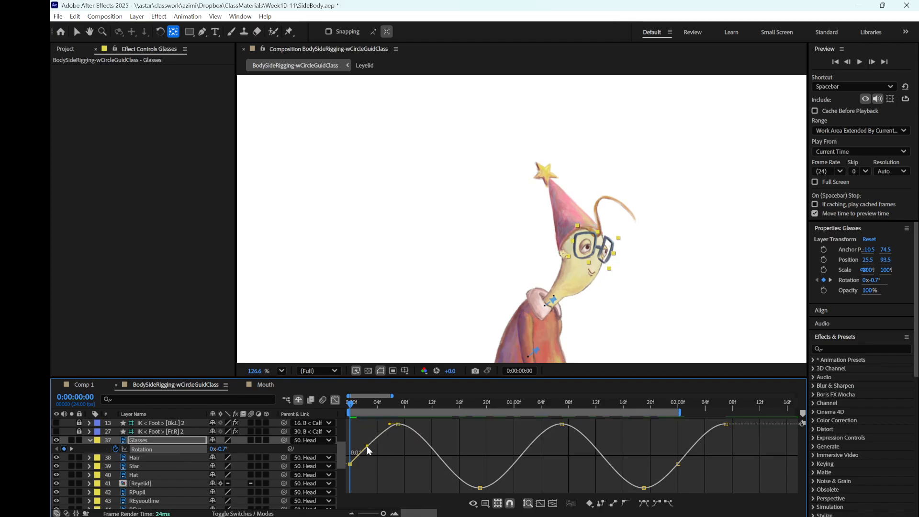
- Delete the Glasses rotation keyframe beyond 0:00:02:00 and play back the walk cycle
{"action": "key", "text": "space"}
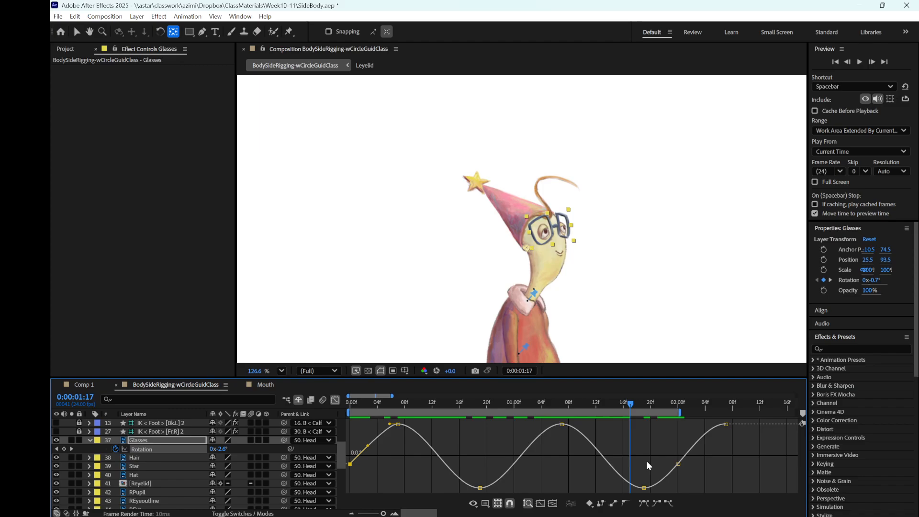
{"action": "left_click", "coordinate": [726, 424]}
{"action": "key", "text": "Delete"}
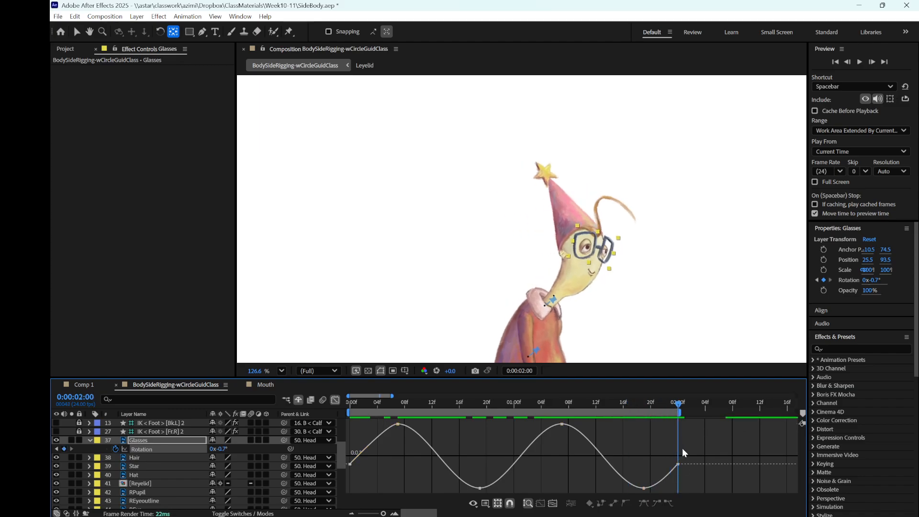
{"action": "left_click", "coordinate": [678, 464]}
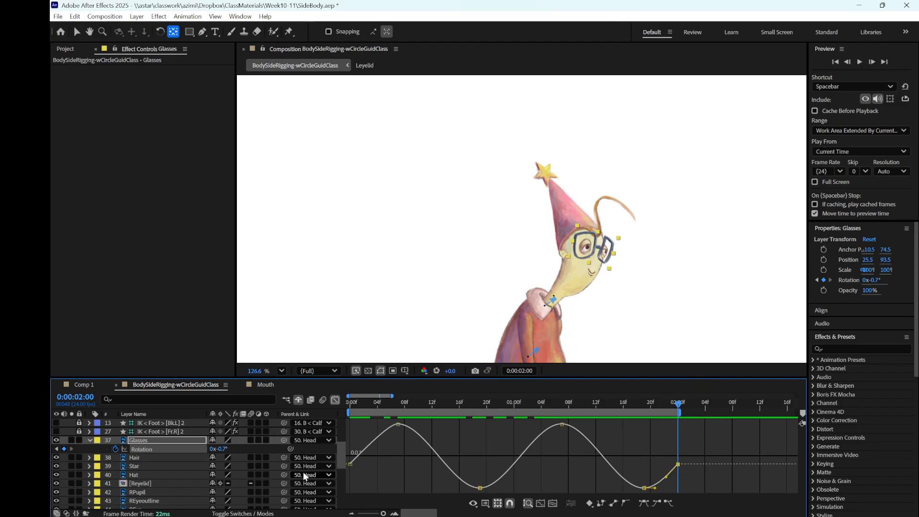
{"action": "key", "text": "space"}
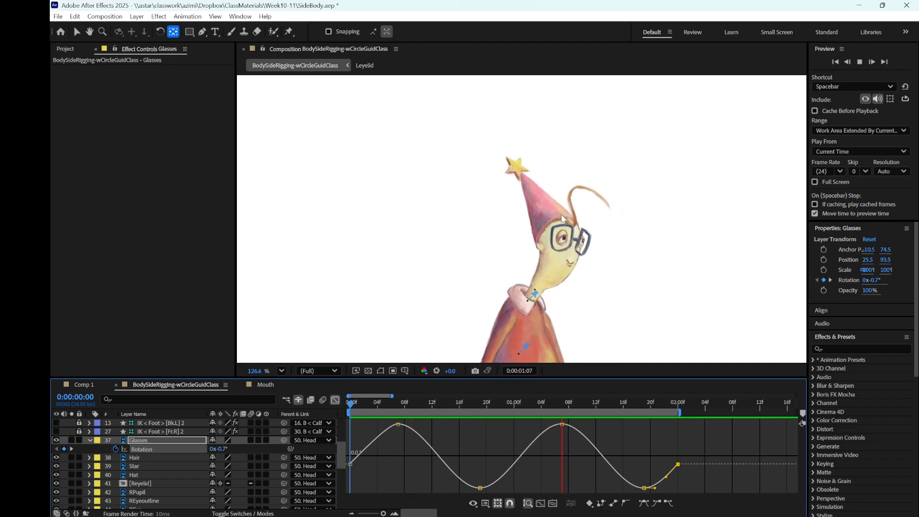
{"action": "key", "text": "space"}
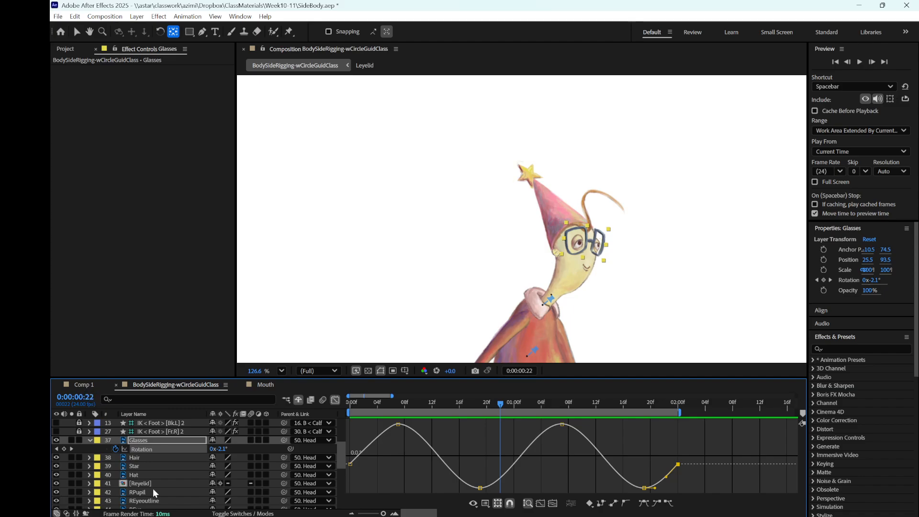
- Set the Hat layer's rotation to -2° at the first frame and enable keyframing for it
{"action": "scroll", "coordinate": [162, 485], "scroll_direction": "down", "scroll_amount": 5}
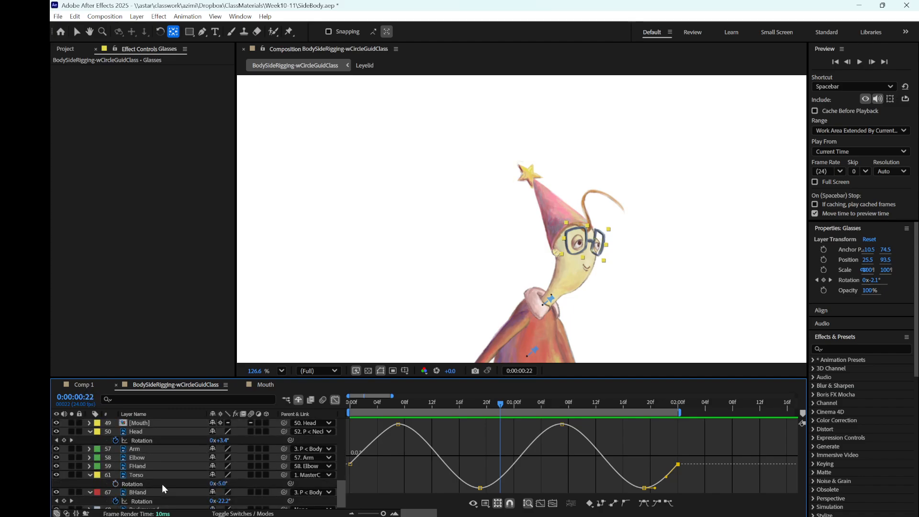
{"action": "scroll", "coordinate": [154, 479], "scroll_direction": "up", "scroll_amount": 3}
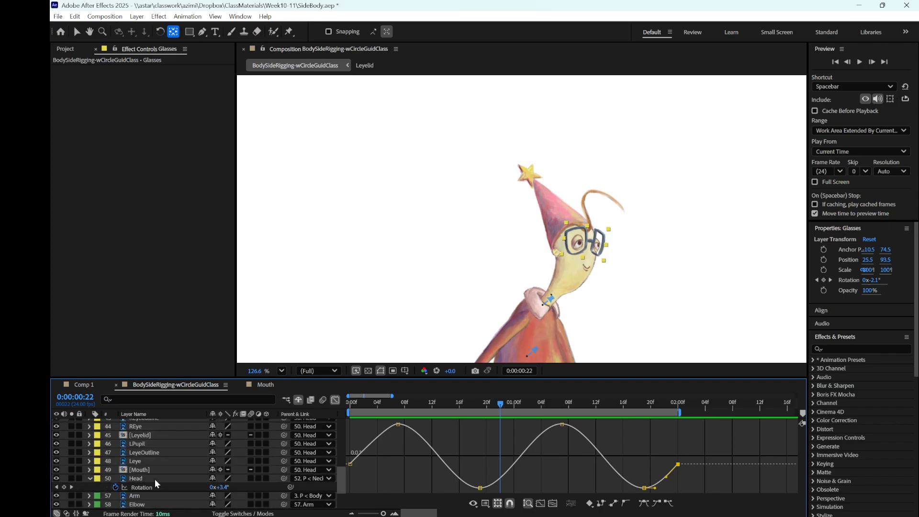
{"action": "left_click", "coordinate": [149, 444]}
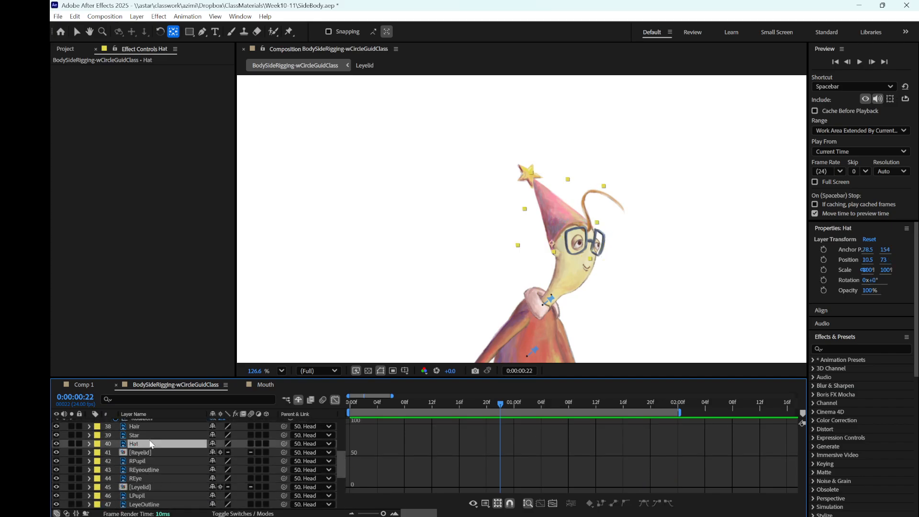
{"action": "key", "text": "r"}
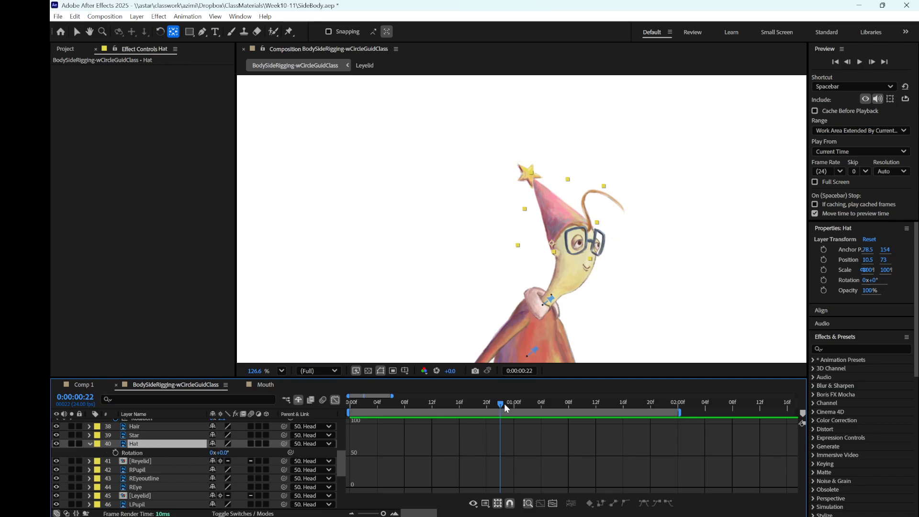
{"action": "left_click", "coordinate": [335, 401]}
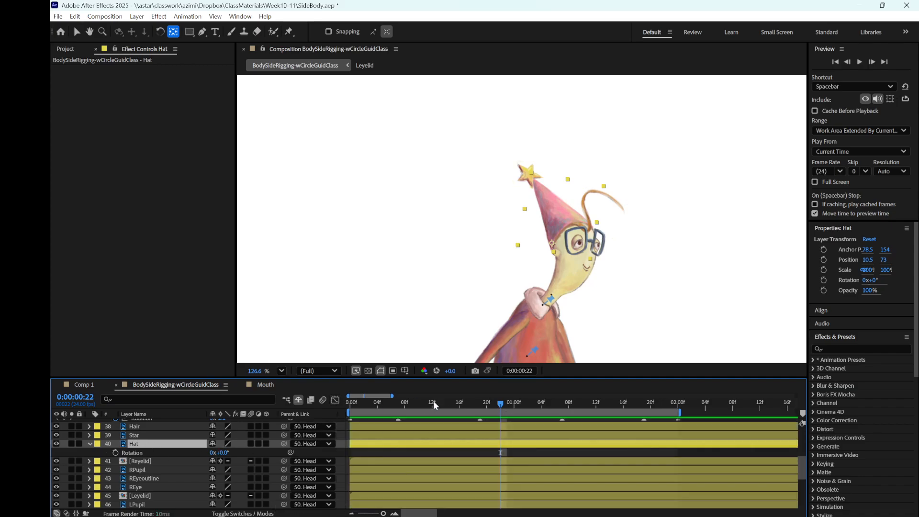
{"action": "left_click_drag", "start_coordinate": [506, 400], "coordinate": [325, 411]}
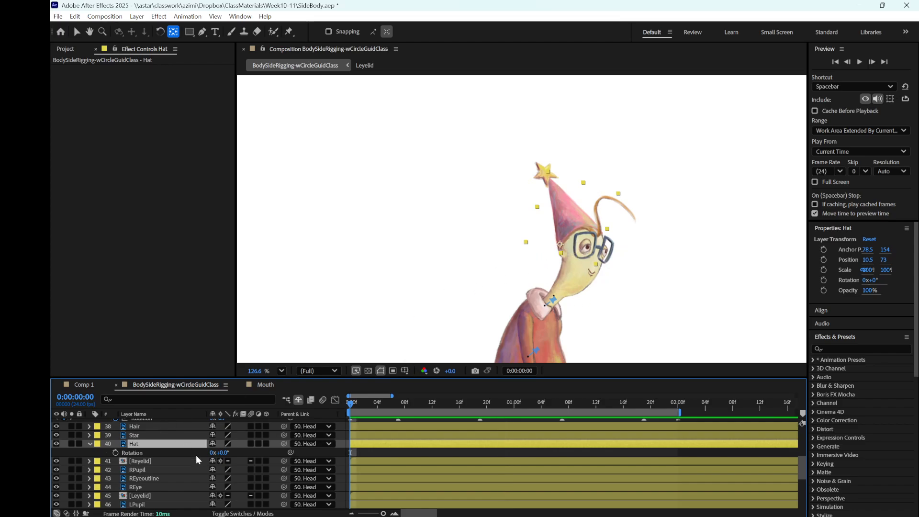
{"action": "left_click_drag", "start_coordinate": [220, 452], "coordinate": [232, 466]}
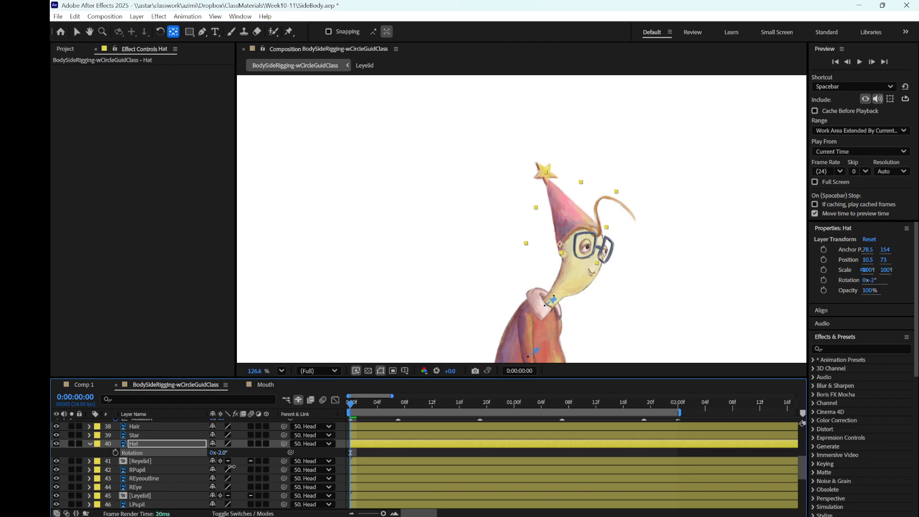
{"action": "left_click", "coordinate": [220, 453]}
{"action": "key", "text": "Return"}
{"action": "left_click", "coordinate": [116, 453]}
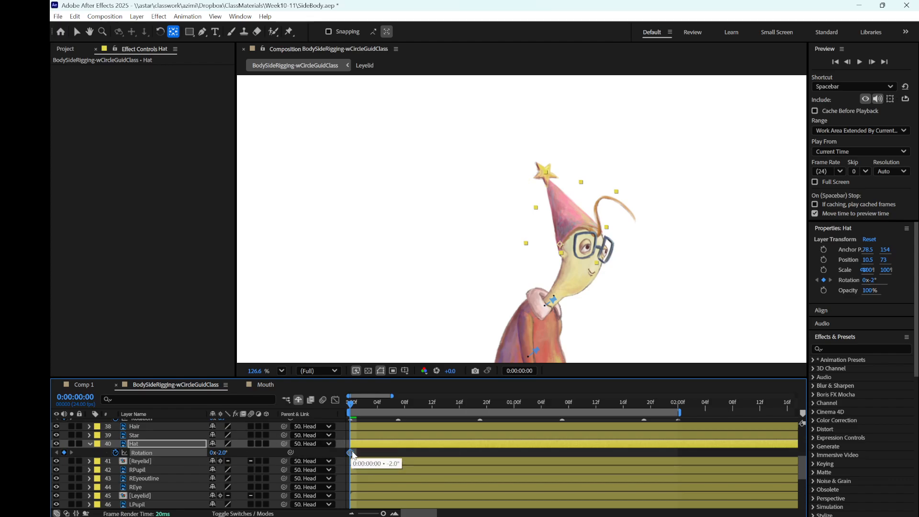
- Move the Hat's -2° rotation keyframe to 0:00:00:12 and add a matching keyframe at 0:00:01:12
{"action": "left_click_drag", "start_coordinate": [351, 452], "coordinate": [432, 453]}
{"action": "left_click_drag", "start_coordinate": [350, 405], "coordinate": [596, 451]}
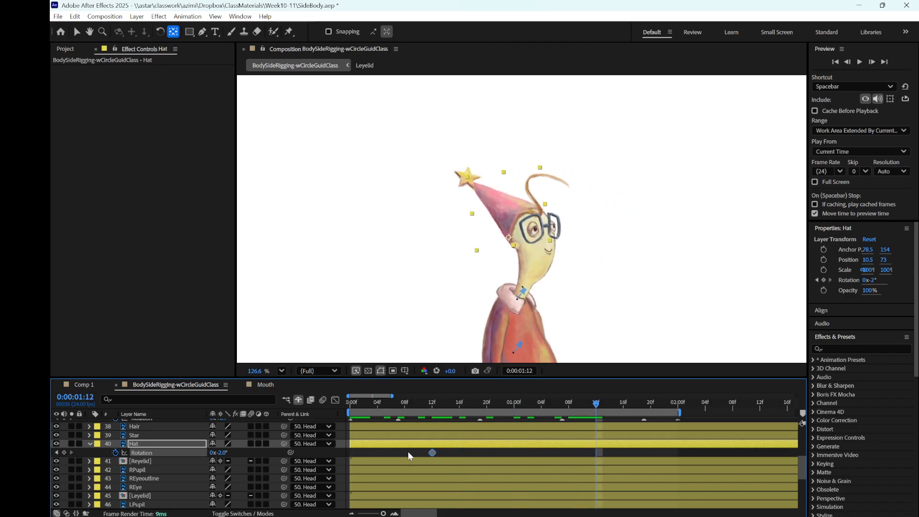
{"action": "left_click", "coordinate": [64, 452]}
- Key the Hat rotation at 2° at 0:00:00:00, 0:00:01:00 and 0:00:02:00
{"action": "left_click_drag", "start_coordinate": [594, 404], "coordinate": [280, 436]}
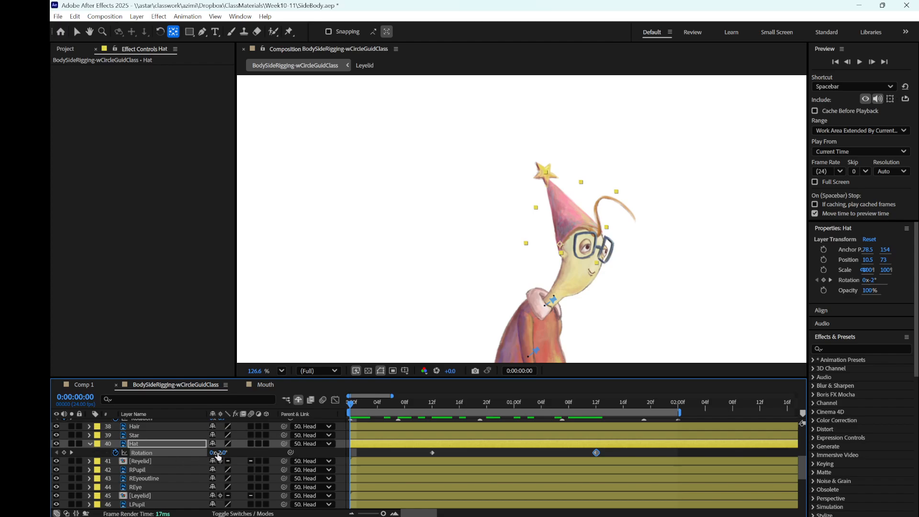
{"action": "left_click_drag", "start_coordinate": [217, 453], "coordinate": [219, 452]}
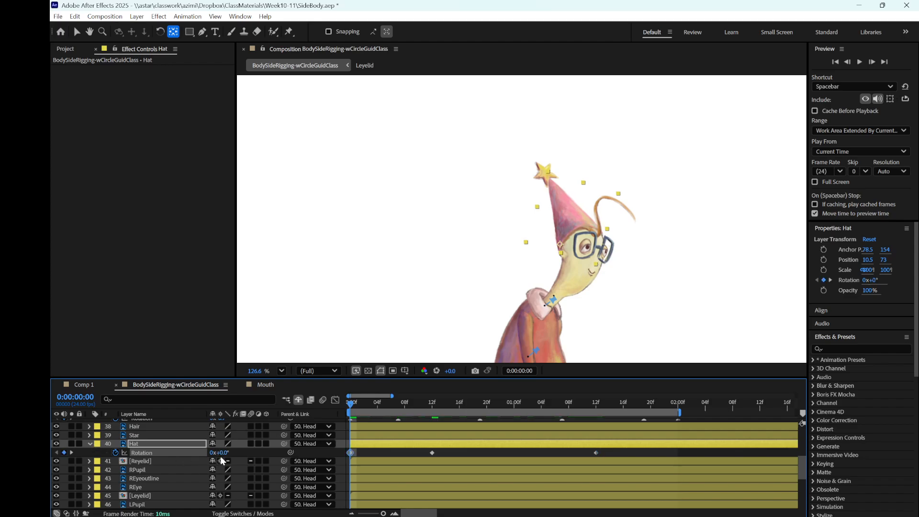
{"action": "left_click", "coordinate": [221, 452]}
{"action": "key", "text": "Return"}
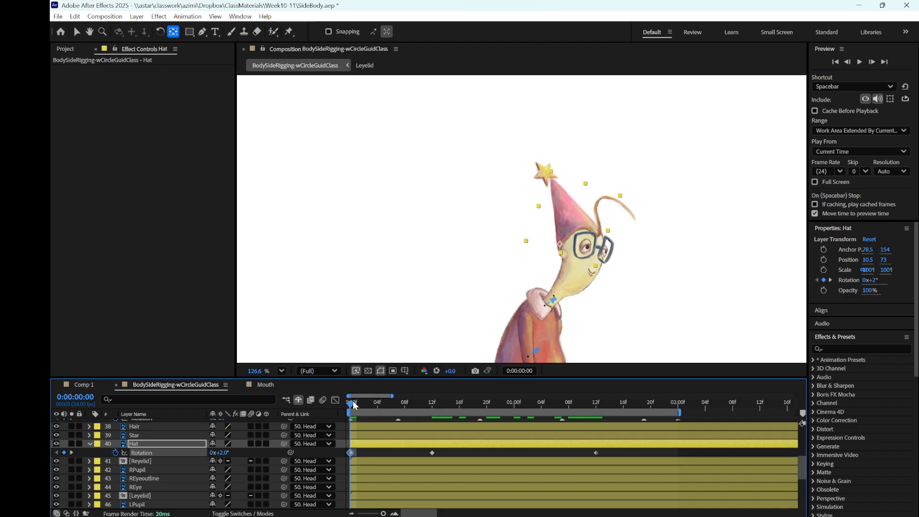
{"action": "left_click_drag", "start_coordinate": [355, 406], "coordinate": [514, 406]}
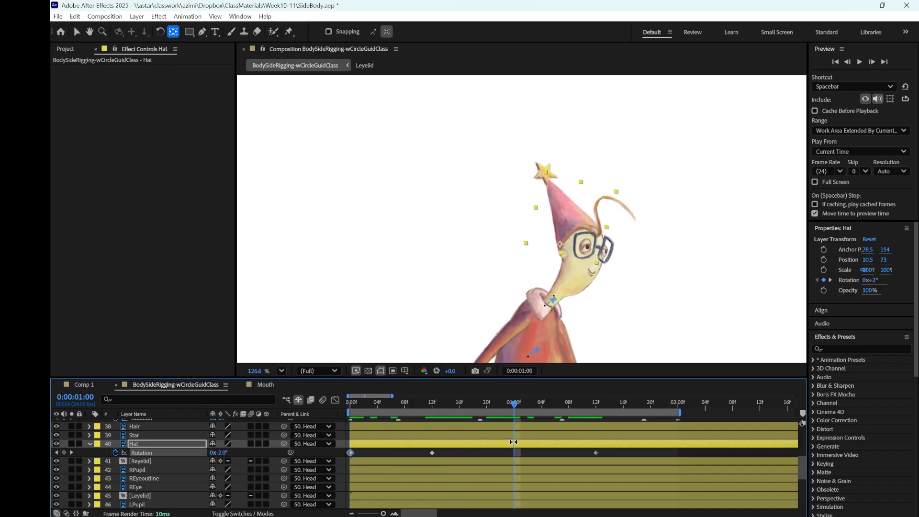
{"action": "left_click", "coordinate": [218, 452]}
{"action": "key", "text": "Return"}
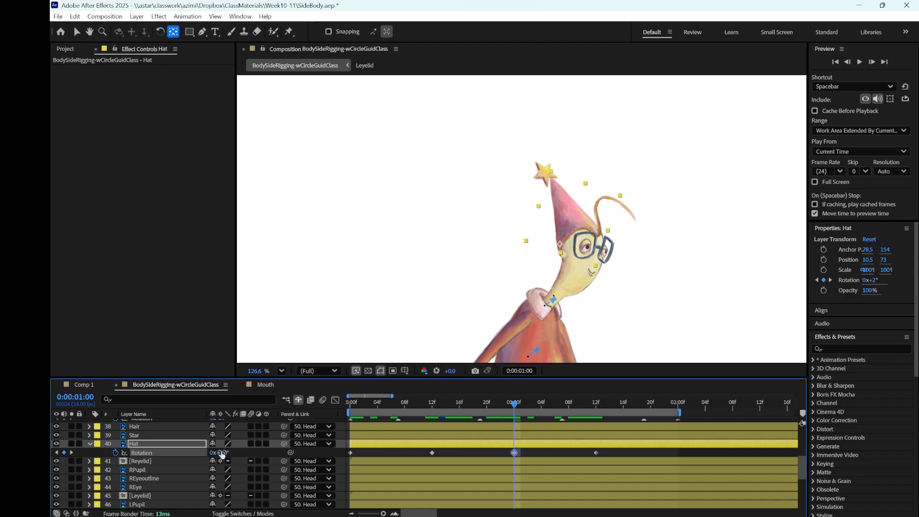
{"action": "left_click_drag", "start_coordinate": [515, 404], "coordinate": [677, 434]}
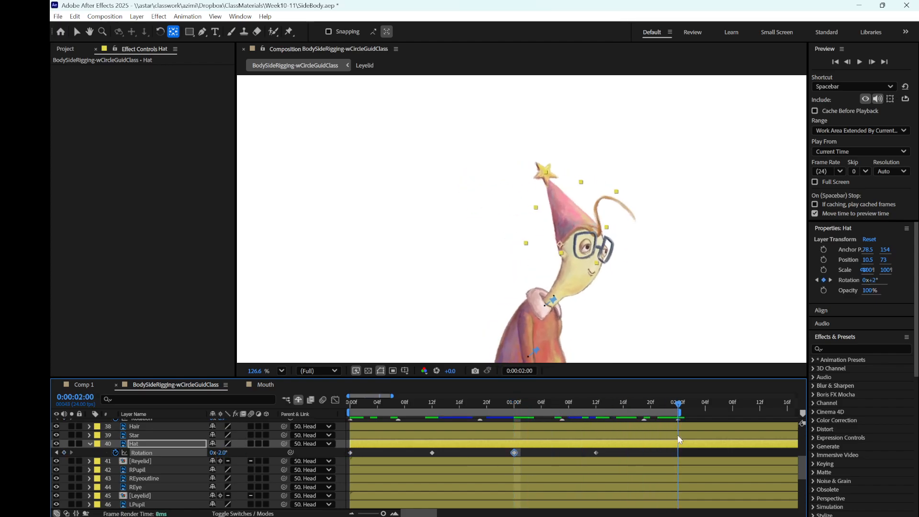
{"action": "left_click", "coordinate": [220, 452]}
{"action": "type", "text": "2"}
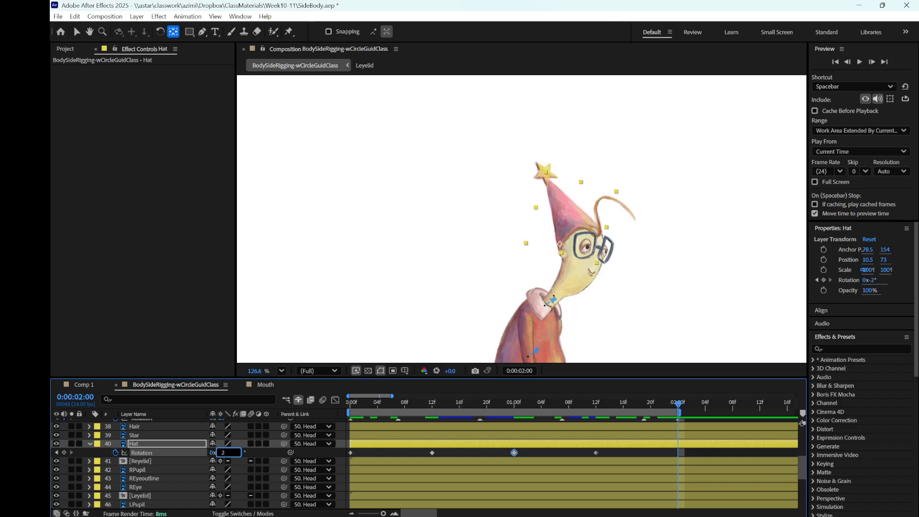
{"action": "key", "text": "Return"}
- Apply Easy Ease to all five Hat rotation keyframes
{"action": "left_click_drag", "start_coordinate": [704, 453], "coordinate": [420, 452]}
{"action": "left_click_drag", "start_coordinate": [698, 453], "coordinate": [349, 455]}
{"action": "right_click", "coordinate": [350, 453]}
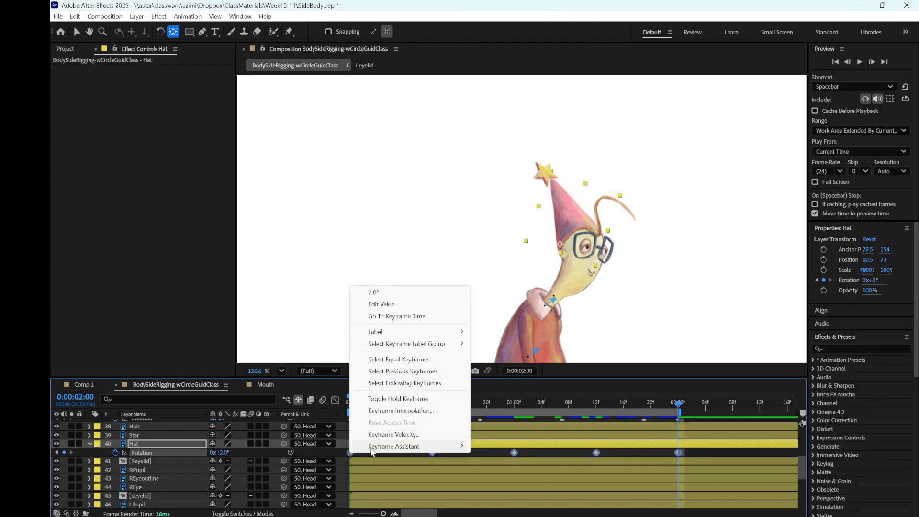
{"action": "mouse_move", "coordinate": [445, 446]}
{"action": "left_click", "coordinate": [532, 327]}
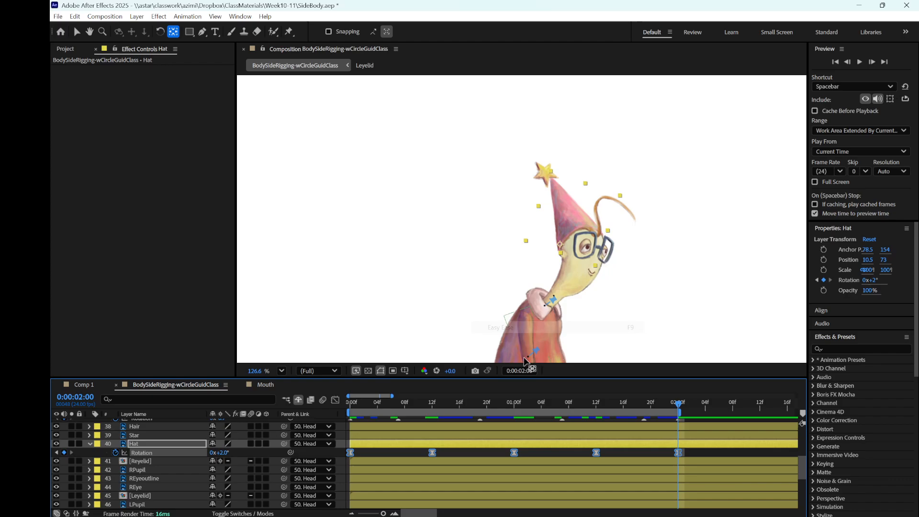
- Offset all five Hat rotation keyframes by six frames so the first one sits at 0:00:00:06, one frame ahead of the Glasses keyframe
{"action": "scroll", "coordinate": [441, 447], "scroll_direction": "down", "scroll_amount": 3}
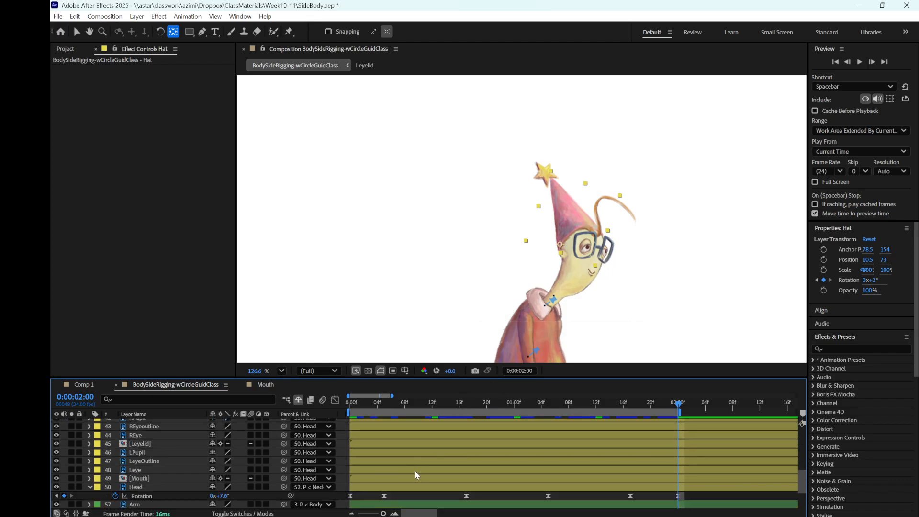
{"action": "scroll", "coordinate": [414, 471], "scroll_direction": "down", "scroll_amount": 2}
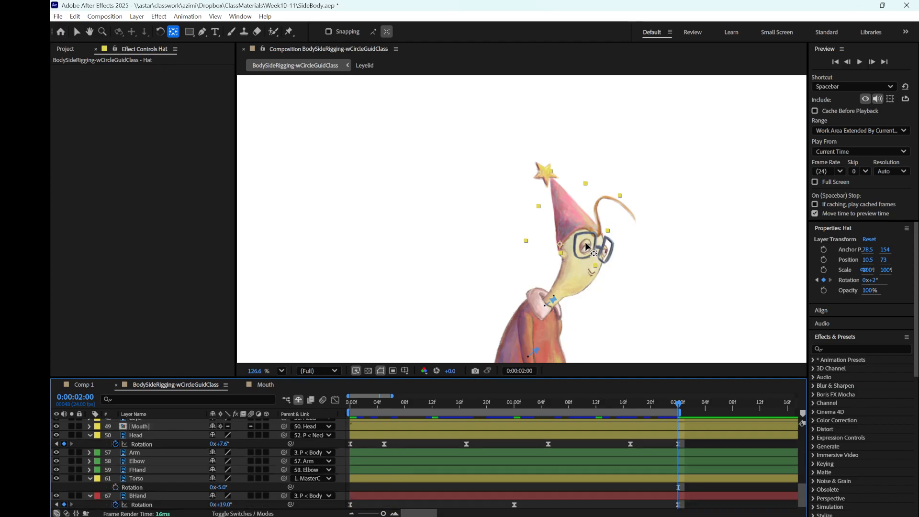
{"action": "scroll", "coordinate": [434, 443], "scroll_direction": "down", "scroll_amount": 1}
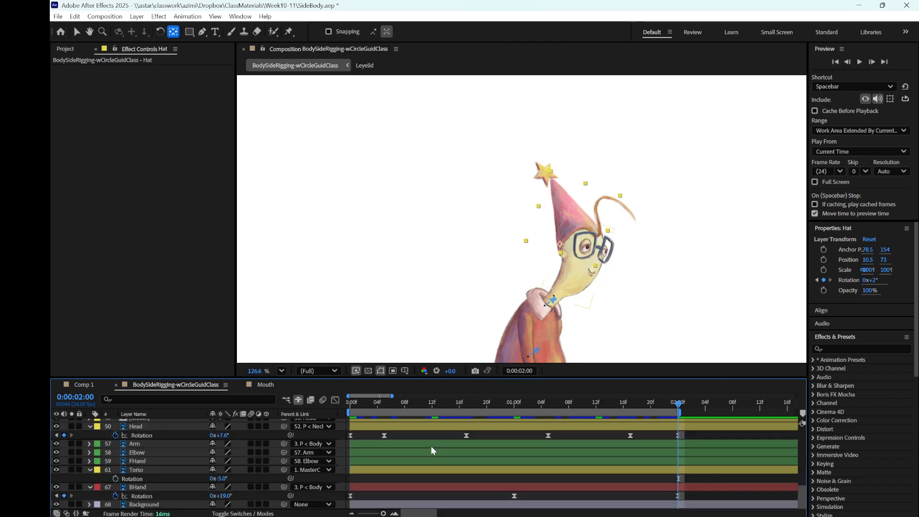
{"action": "scroll", "coordinate": [221, 474], "scroll_direction": "up", "scroll_amount": 4}
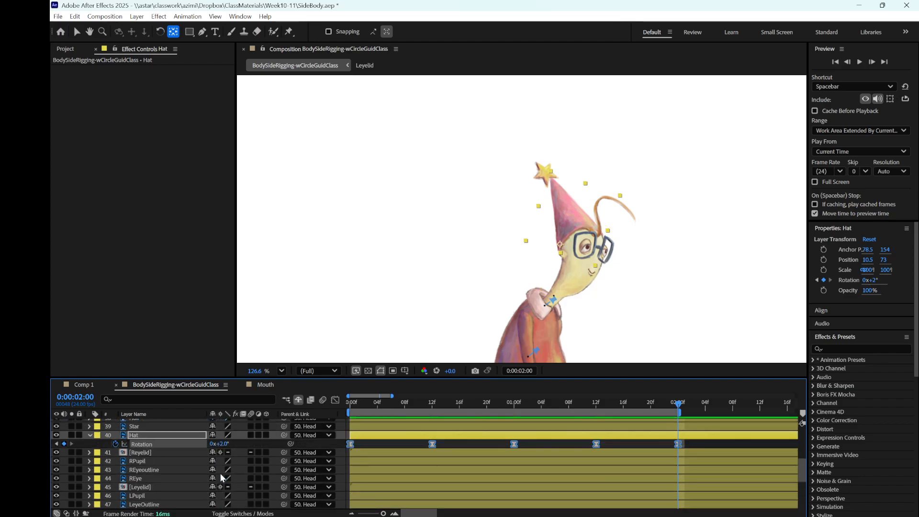
{"action": "scroll", "coordinate": [220, 473], "scroll_direction": "up", "scroll_amount": 1}
{"action": "scroll", "coordinate": [221, 476], "scroll_direction": "up", "scroll_amount": 1}
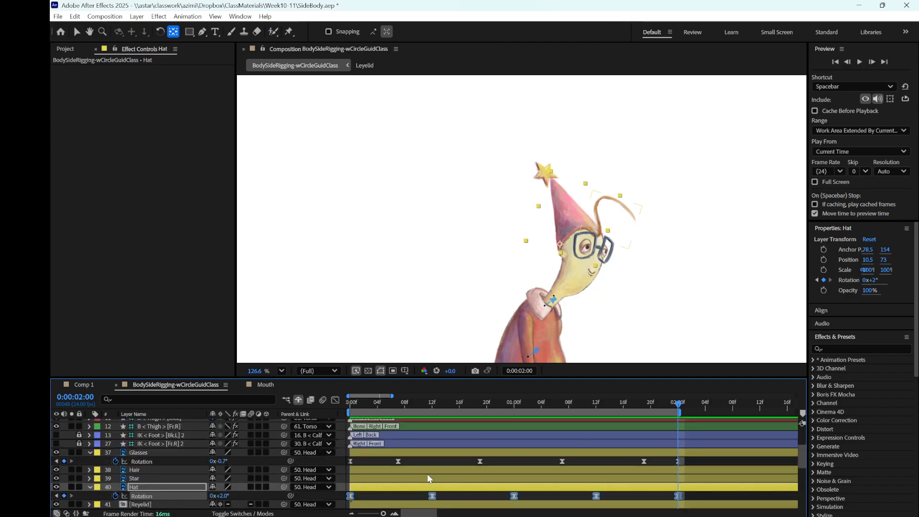
{"action": "left_click", "coordinate": [687, 496]}
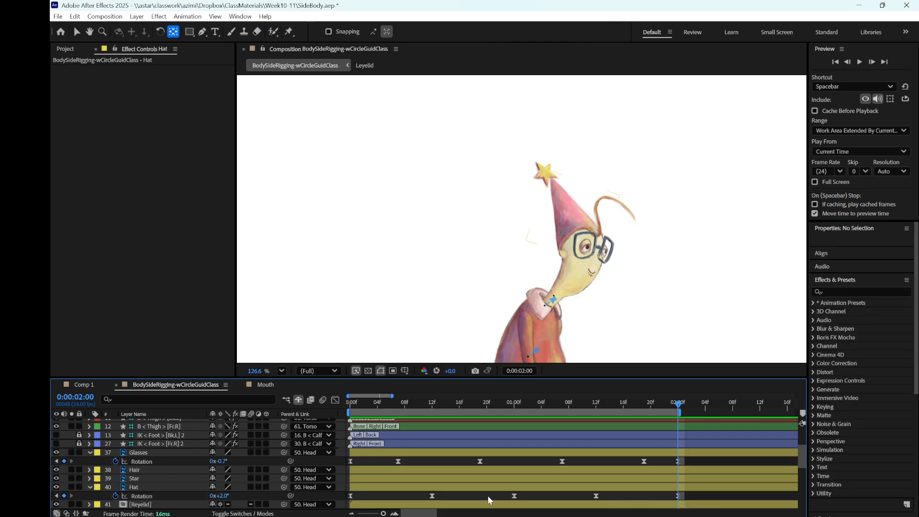
{"action": "left_click_drag", "start_coordinate": [700, 493], "coordinate": [391, 498]}
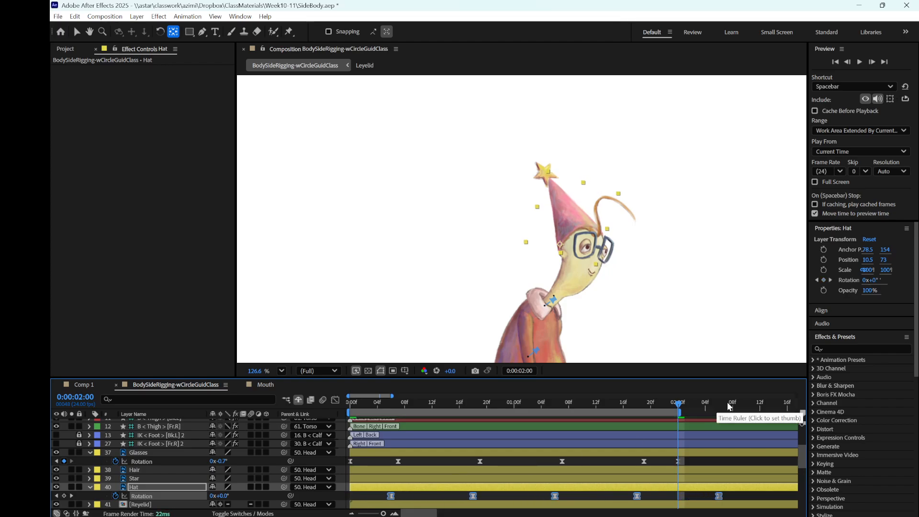
{"action": "left_click_drag", "start_coordinate": [682, 406], "coordinate": [398, 469]}
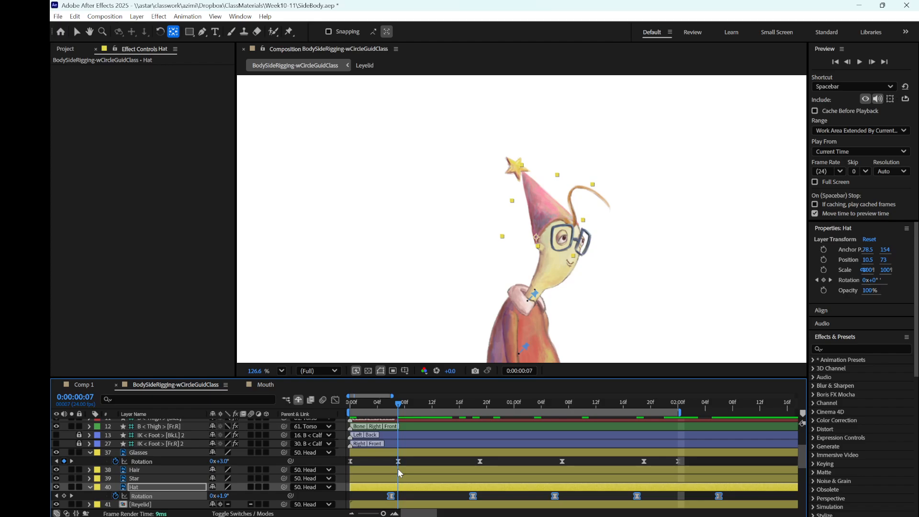
{"action": "mouse_move", "coordinate": [398, 469]}
{"action": "left_mouse_down"}
{"action": "mouse_move", "coordinate": [385, 476]}
{"action": "mouse_move", "coordinate": [397, 479]}
{"action": "mouse_move", "coordinate": [392, 486]}
{"action": "left_mouse_up"}
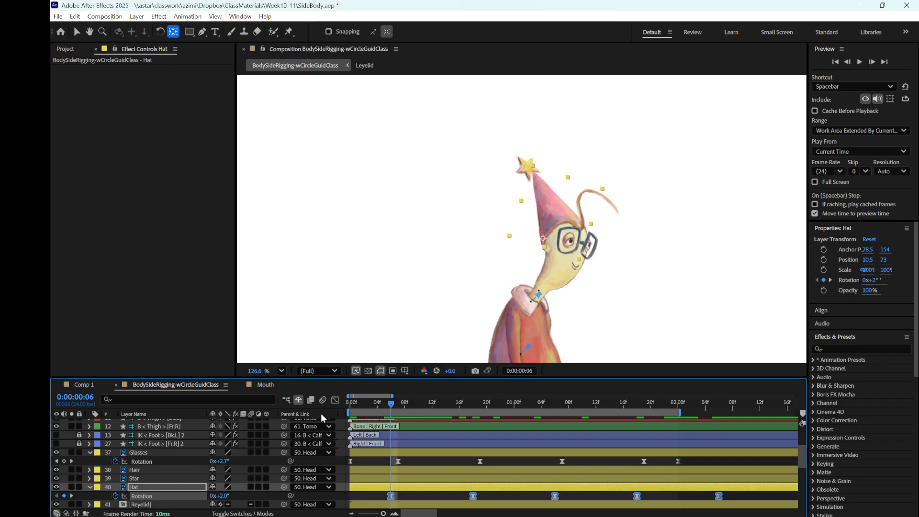
- Add a Hat rotation keyframe on the curve at 0:00:02:00 and paste a copy of it at 0:00:00:00
{"action": "left_click", "coordinate": [334, 400]}
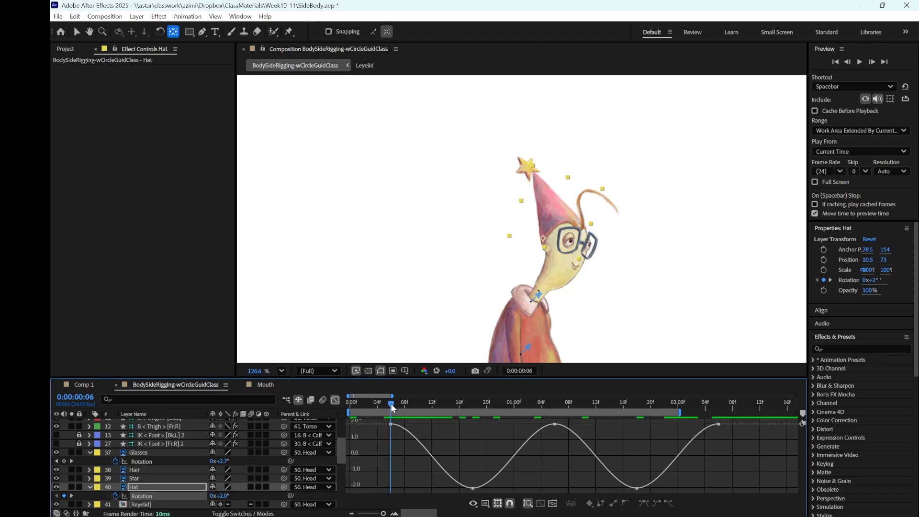
{"action": "left_click_drag", "start_coordinate": [391, 408], "coordinate": [679, 462]}
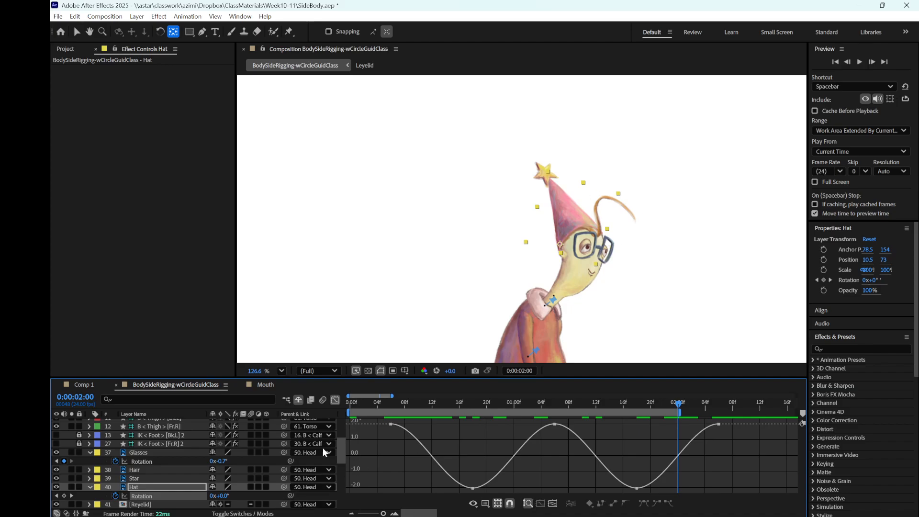
{"action": "left_click", "coordinate": [64, 496]}
{"action": "left_click_drag", "start_coordinate": [678, 403], "coordinate": [320, 461]}
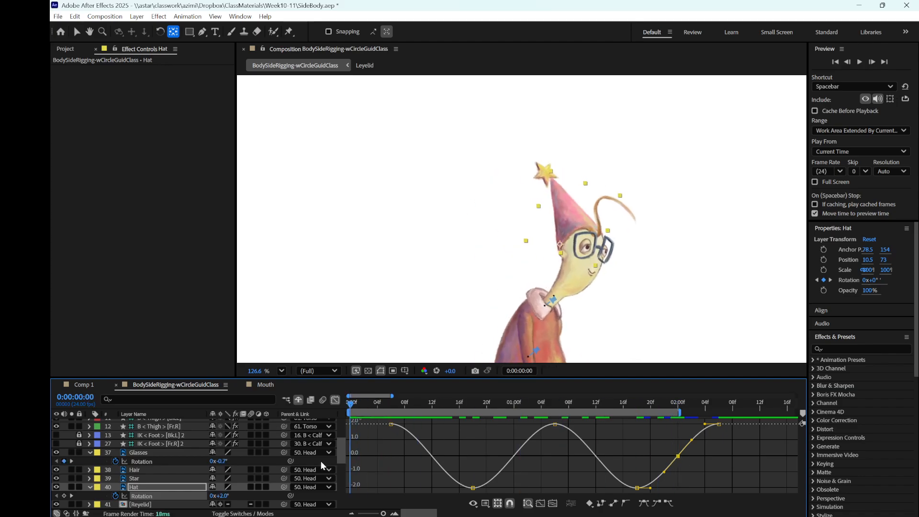
{"action": "left_click", "coordinate": [64, 496]}
{"action": "key", "text": "ctrl+v"}
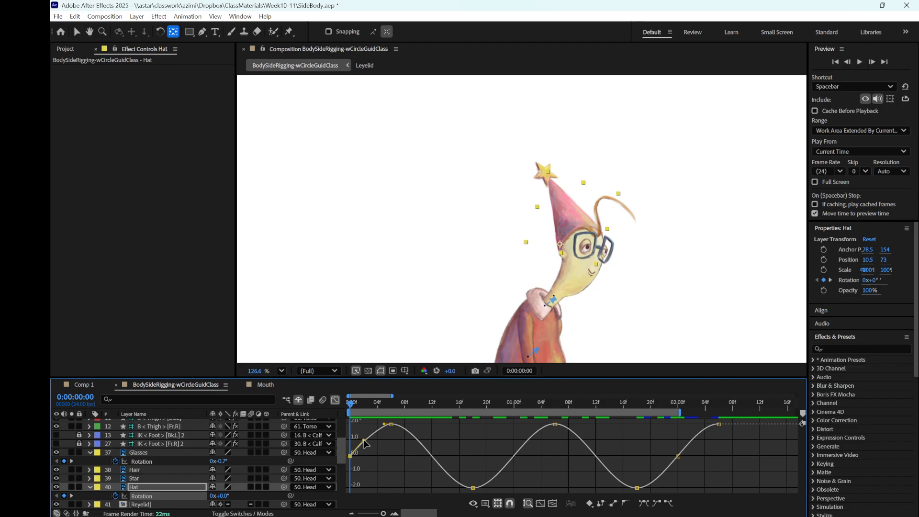
- Delete the Hat rotation keyframe beyond 0:00:02:00 and preview the loop
{"action": "key", "text": "space"}
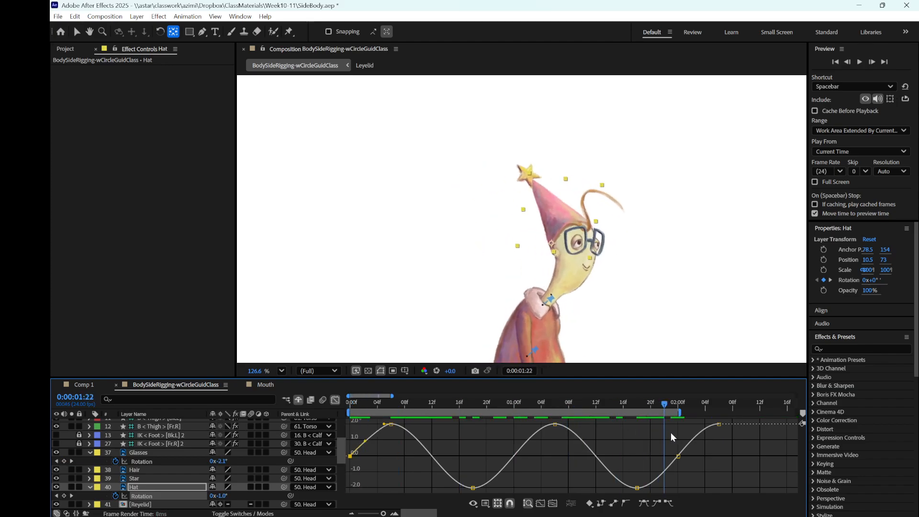
{"action": "left_click", "coordinate": [679, 456]}
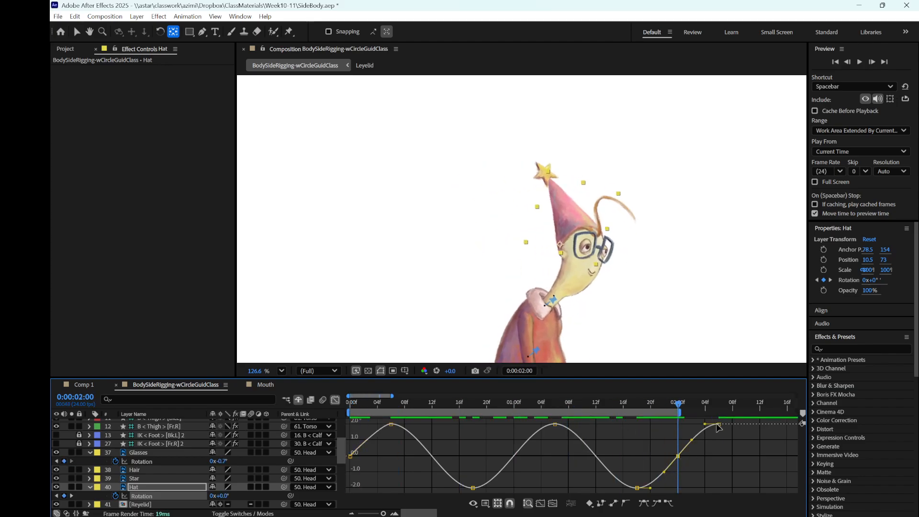
{"action": "key", "text": "Delete"}
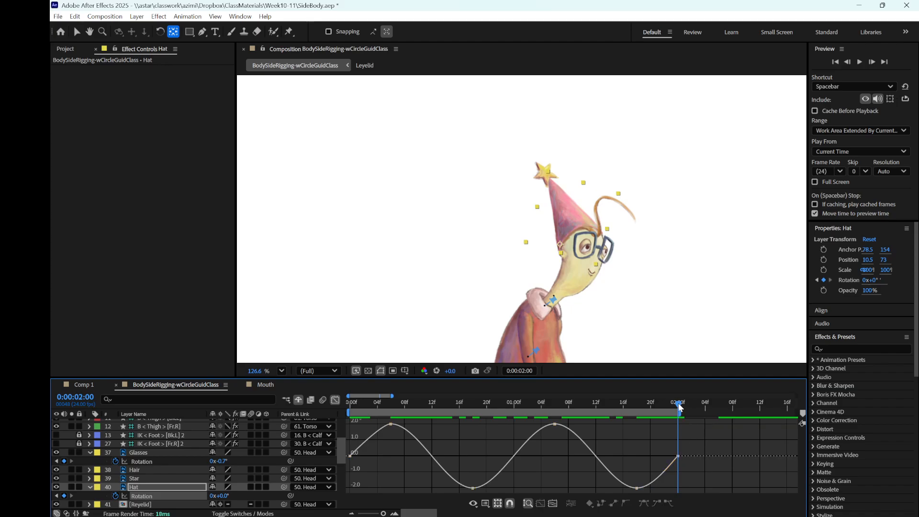
{"action": "key", "text": "space"}
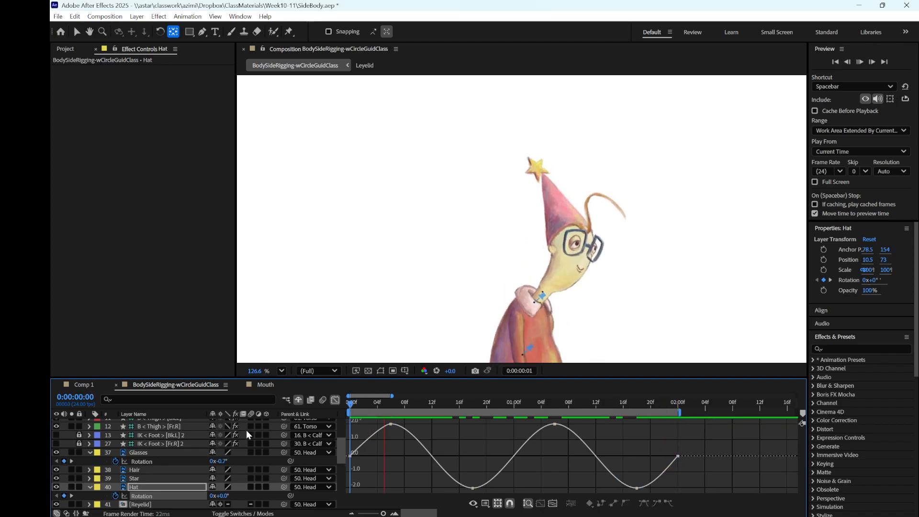
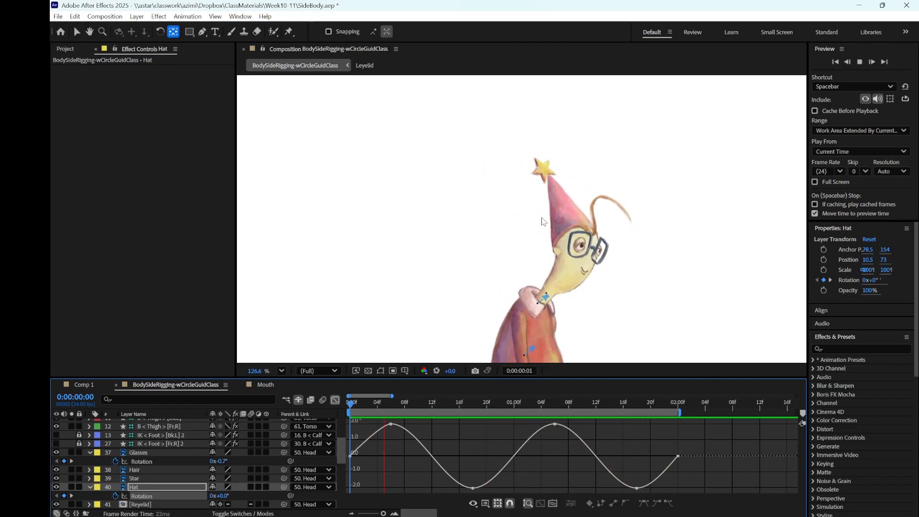
{"action": "key", "text": "space"}
{"action": "left_click", "coordinate": [157, 488]}
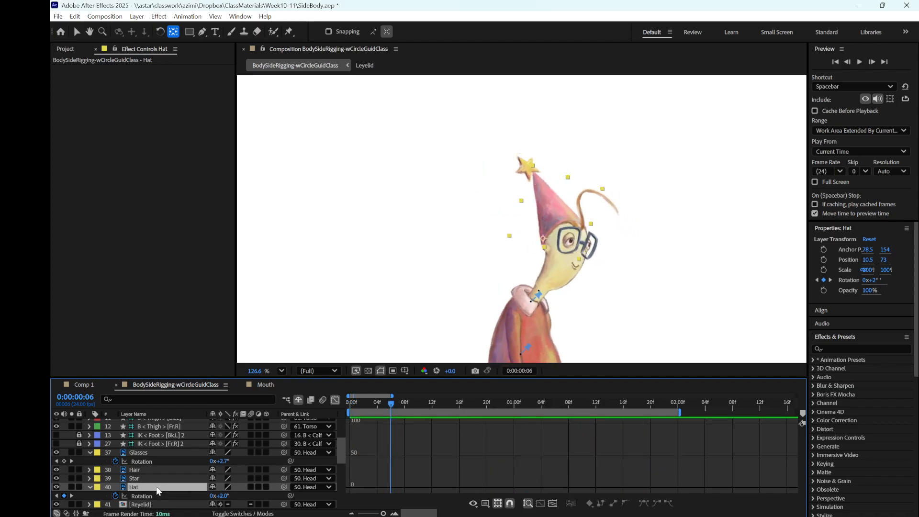
{"action": "left_click", "coordinate": [336, 401]}
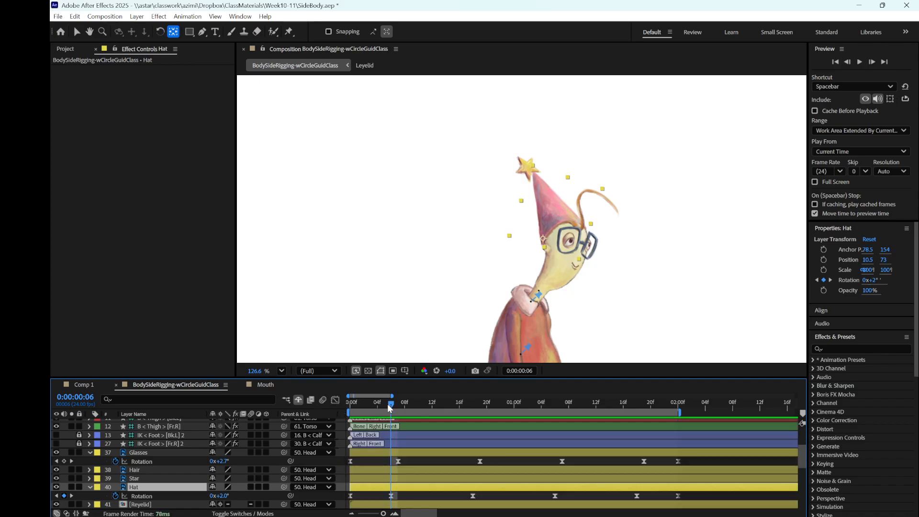
{"action": "left_click_drag", "start_coordinate": [389, 403], "coordinate": [398, 442]}
{"action": "left_click", "coordinate": [225, 461]}
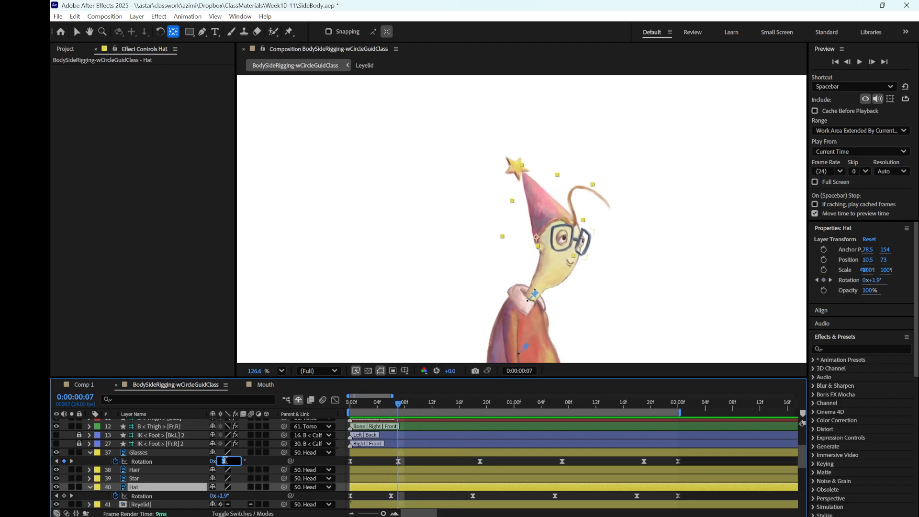
{"action": "type", "text": "5"}
{"action": "key", "text": "Return"}
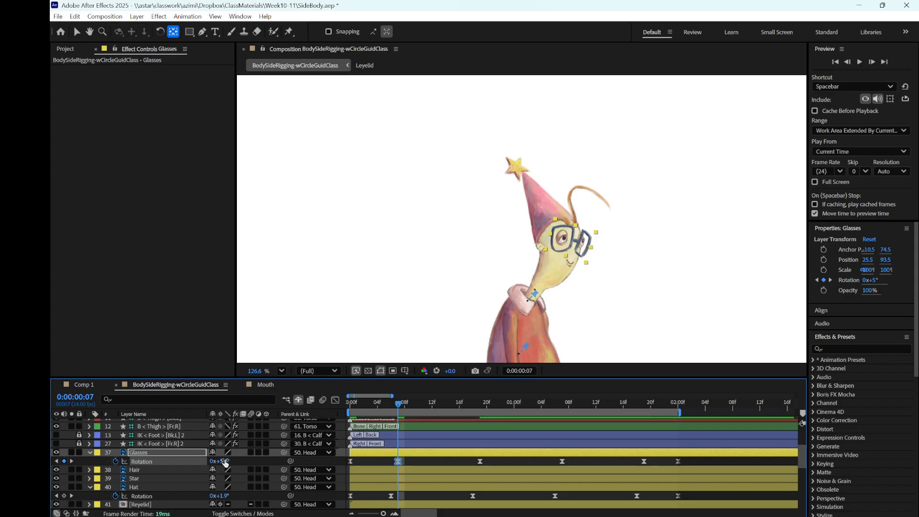
{"action": "left_click", "coordinate": [221, 496]}
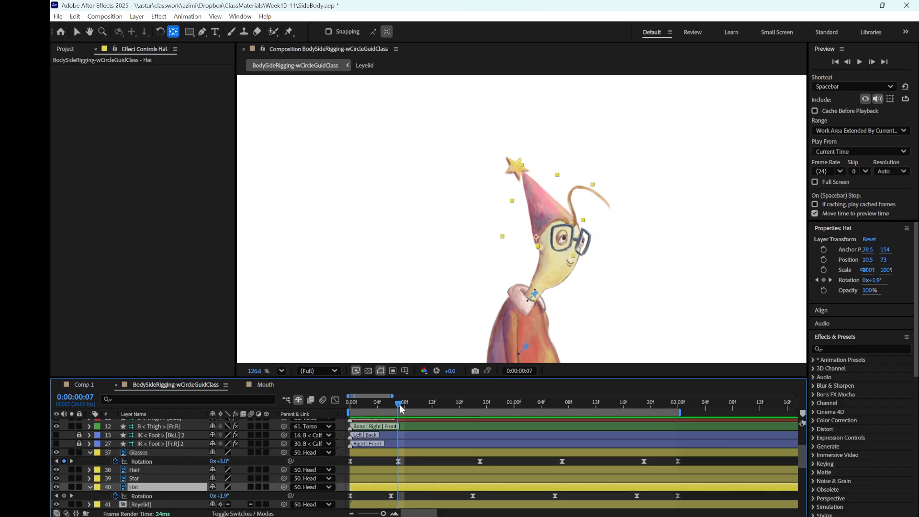
- Set the Hat's rotation to 5° at its 0:00:00:06 and 0:00:01:06 keyframes
{"action": "left_click_drag", "start_coordinate": [398, 404], "coordinate": [395, 407]}
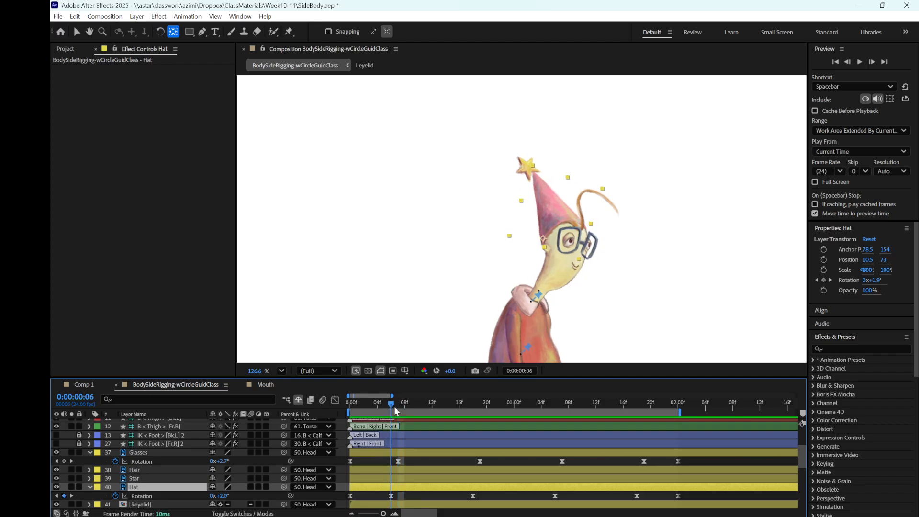
{"action": "left_click", "coordinate": [391, 496]}
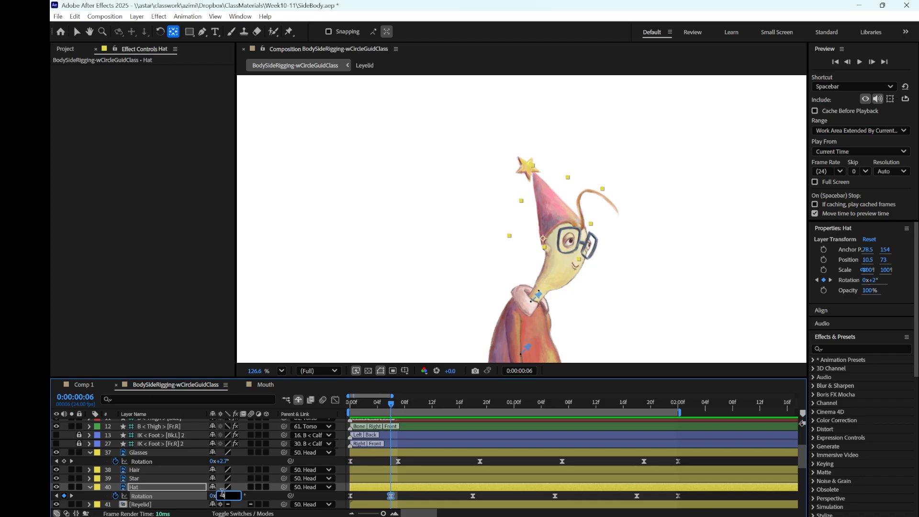
{"action": "left_click_drag", "start_coordinate": [222, 495], "coordinate": [224, 496]}
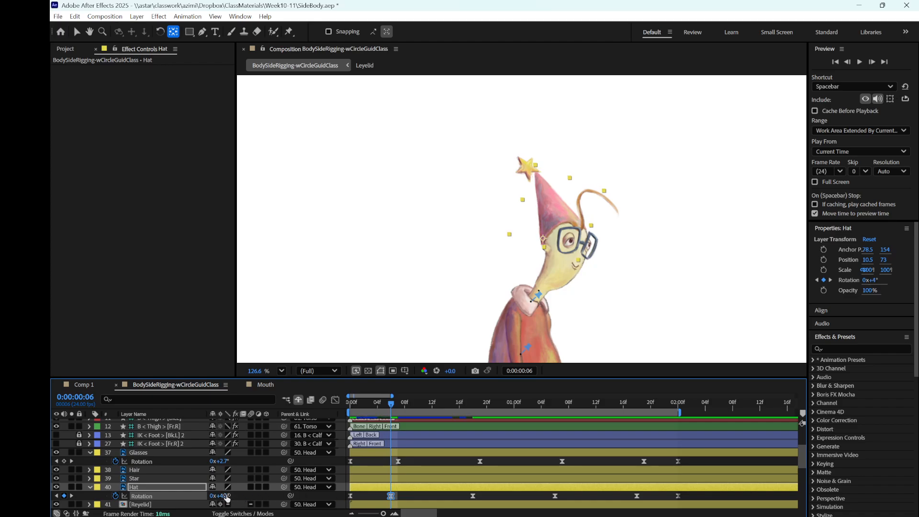
{"action": "left_click", "coordinate": [225, 495]}
{"action": "key", "text": "Return"}
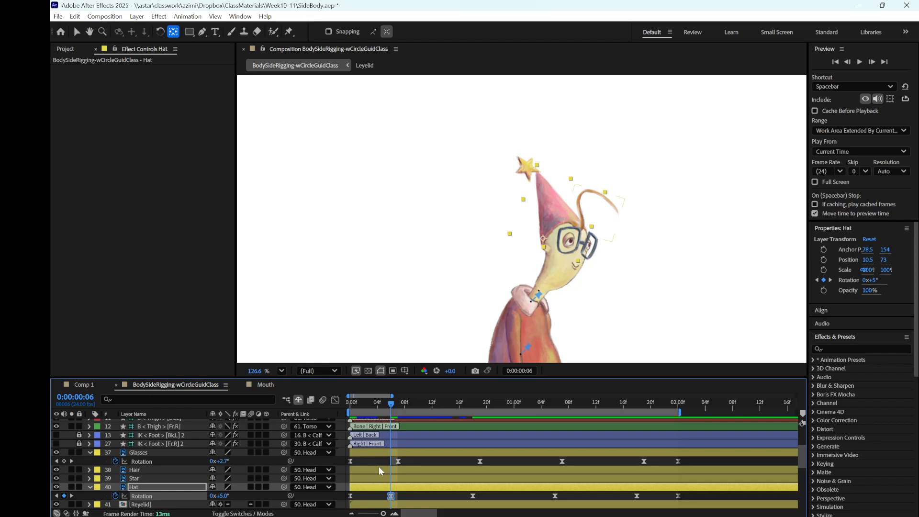
{"action": "left_click_drag", "start_coordinate": [391, 406], "coordinate": [554, 450]}
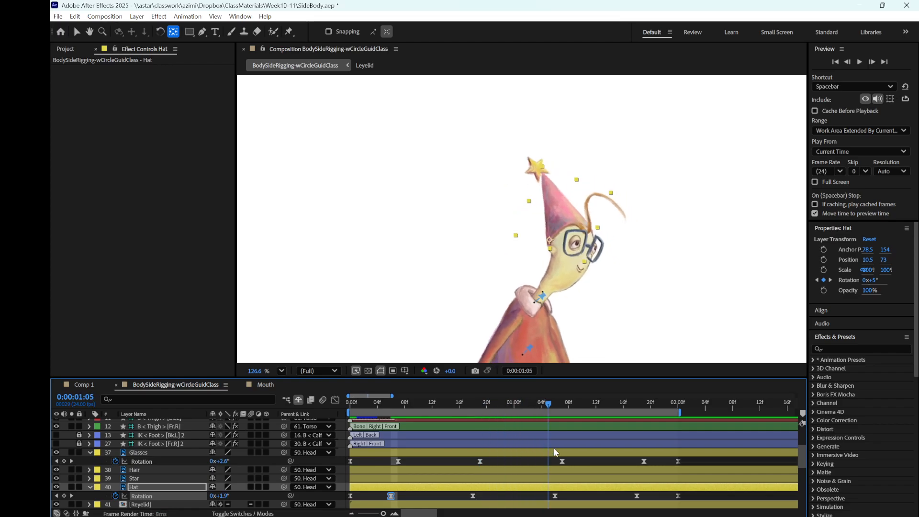
{"action": "left_click", "coordinate": [224, 496]}
{"action": "type", "text": "5"}
{"action": "key", "text": "Return"}
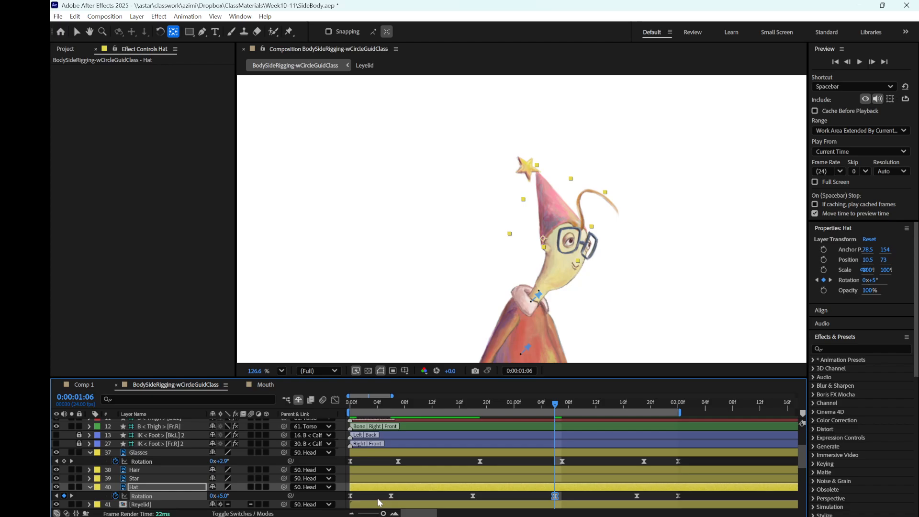
- Adjust the Hat rotation curve's handles at the first and last keyframes for a smoother loop, and preview the animation from the first frame
{"action": "key", "text": "space"}
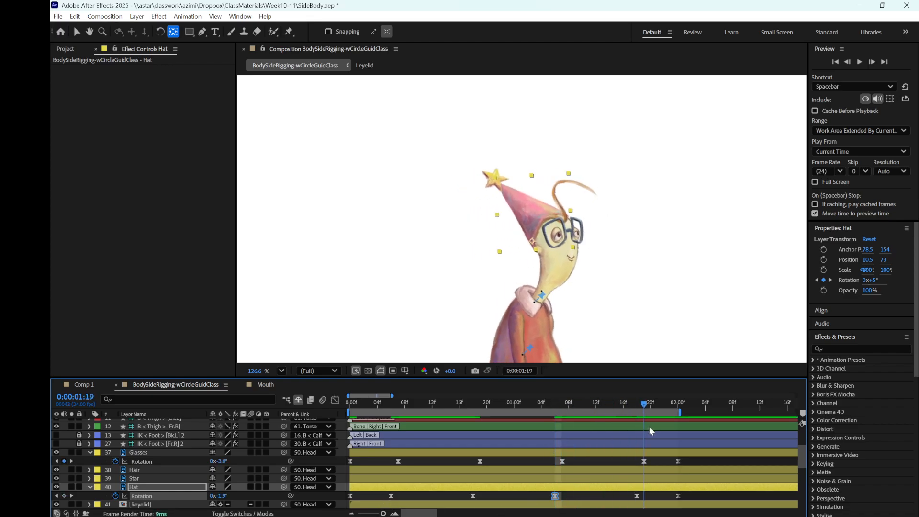
{"action": "left_click", "coordinate": [333, 401]}
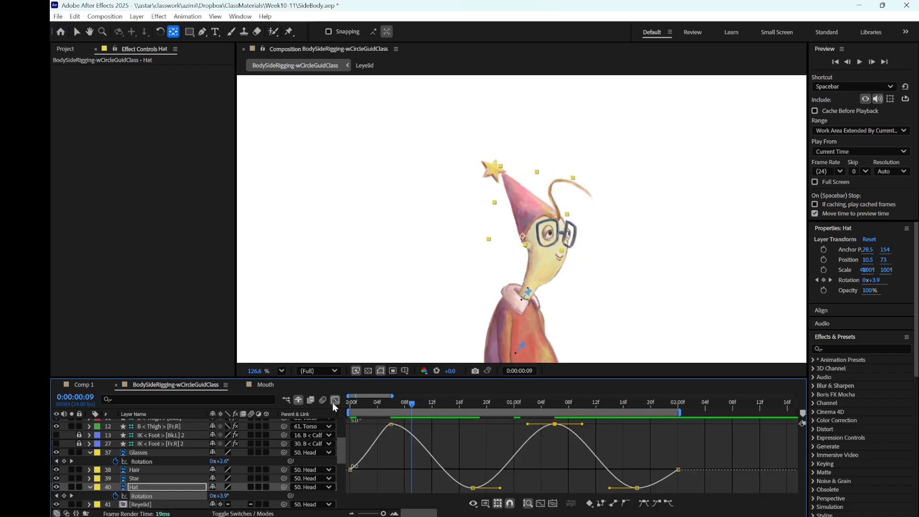
{"action": "left_click", "coordinate": [350, 470]}
{"action": "left_click_drag", "start_coordinate": [365, 463], "coordinate": [362, 458]}
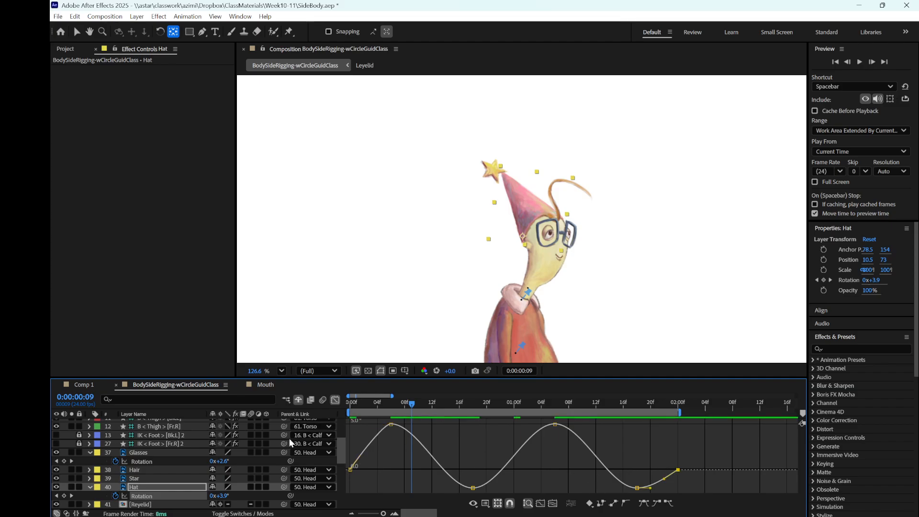
{"action": "left_click", "coordinate": [335, 400]}
{"action": "left_click_drag", "start_coordinate": [413, 404], "coordinate": [351, 405]}
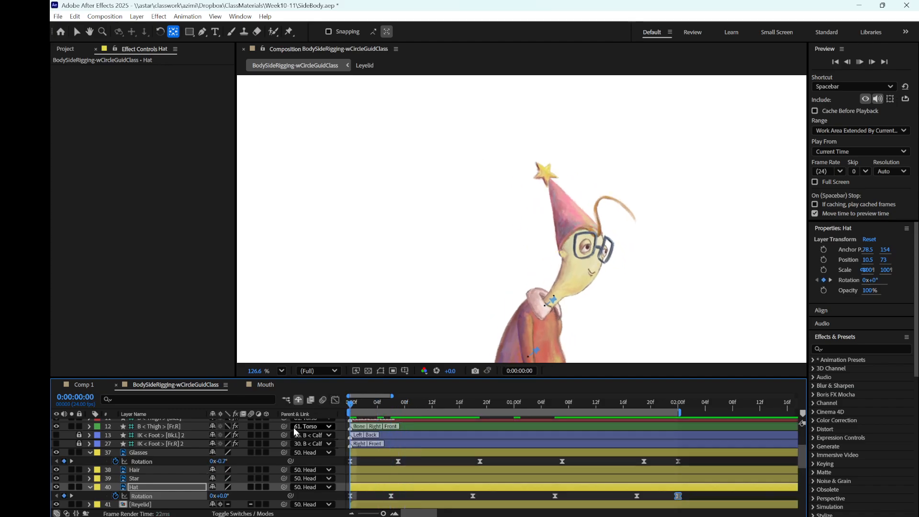
{"action": "key", "text": "space"}
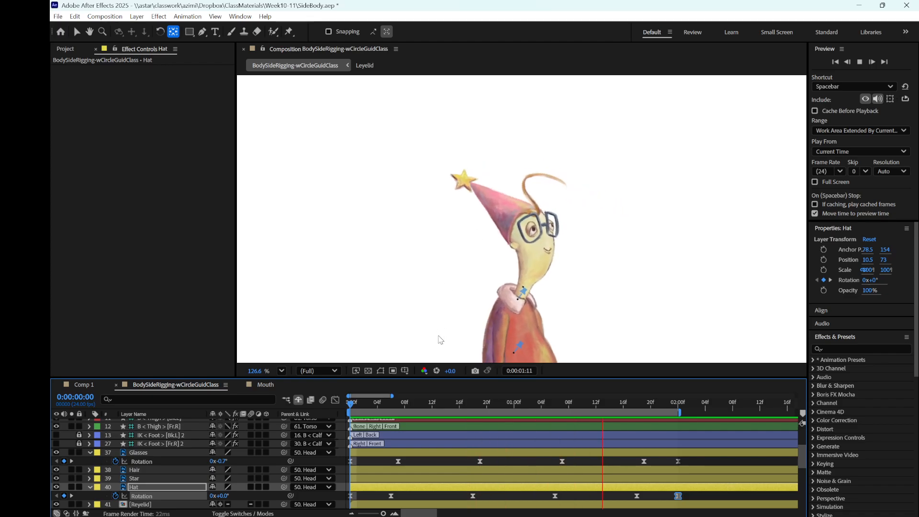
{"action": "key", "text": "space"}
- Move the Star layer's anchor point to about 46.5, 54, at the star's lower tip where it meets the hat
{"action": "double_click", "coordinate": [160, 480]}
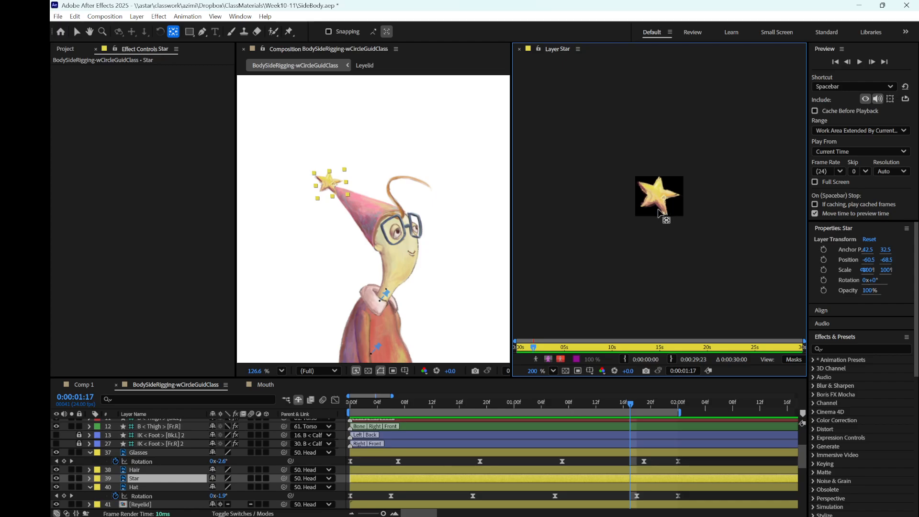
{"action": "left_click_drag", "start_coordinate": [631, 405], "coordinate": [291, 412]}
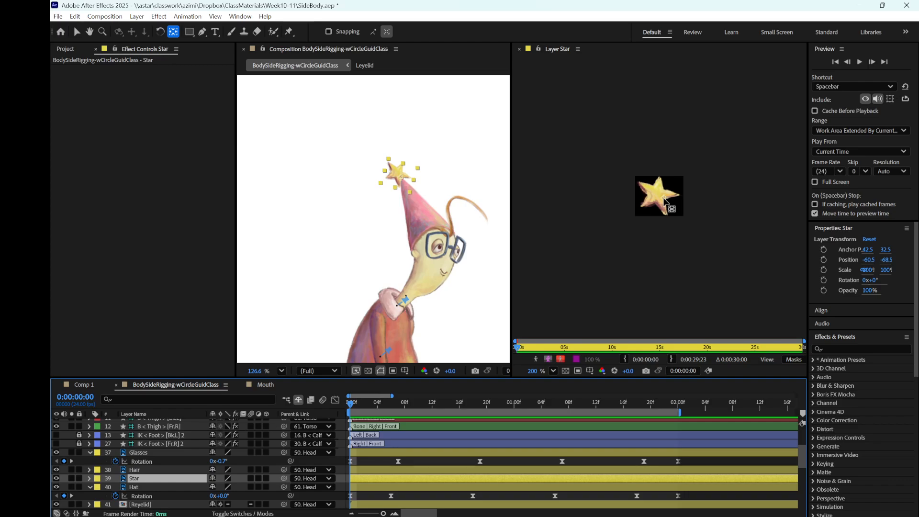
{"action": "left_click_drag", "start_coordinate": [663, 197], "coordinate": [666, 217]}
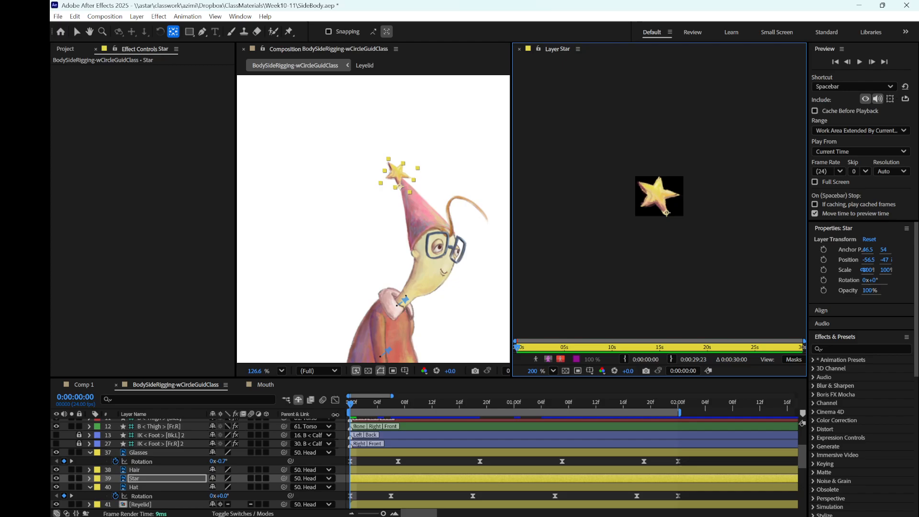
{"action": "left_click", "coordinate": [364, 407]}
{"action": "left_click_drag", "start_coordinate": [364, 410], "coordinate": [287, 405]}
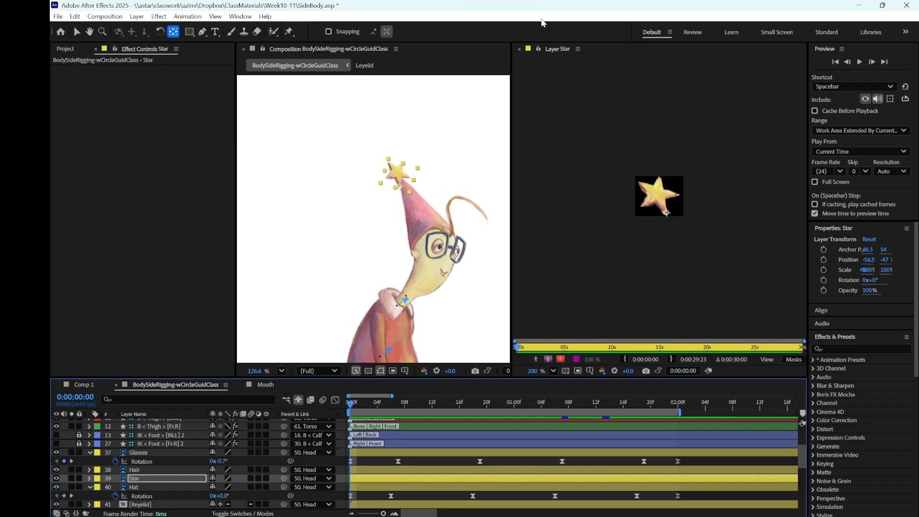
{"action": "left_click", "coordinate": [518, 49]}
- Show the Arm layer's rotation keyframes, collapse the Head layer's properties and review the arm swing across the walk cycle
{"action": "scroll", "coordinate": [455, 292], "scroll_direction": "down", "scroll_amount": 1}
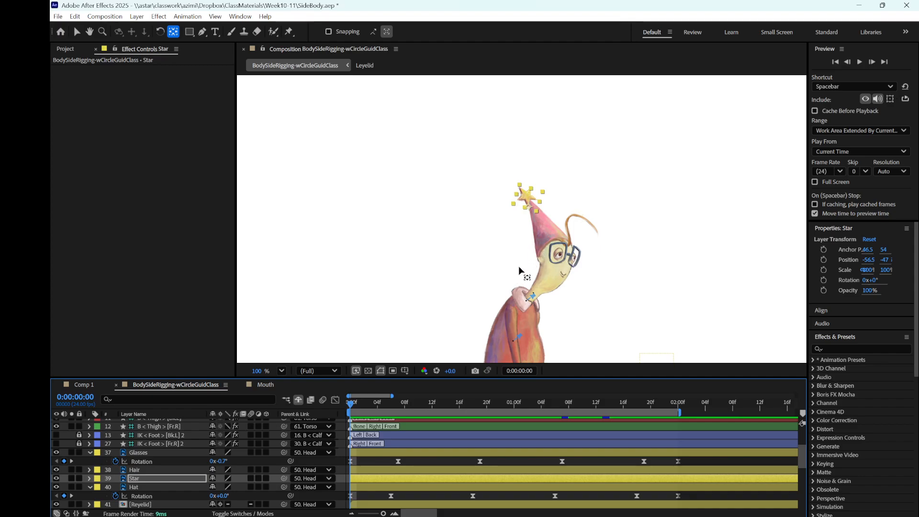
{"action": "left_click_drag", "start_coordinate": [519, 266], "coordinate": [510, 170]}
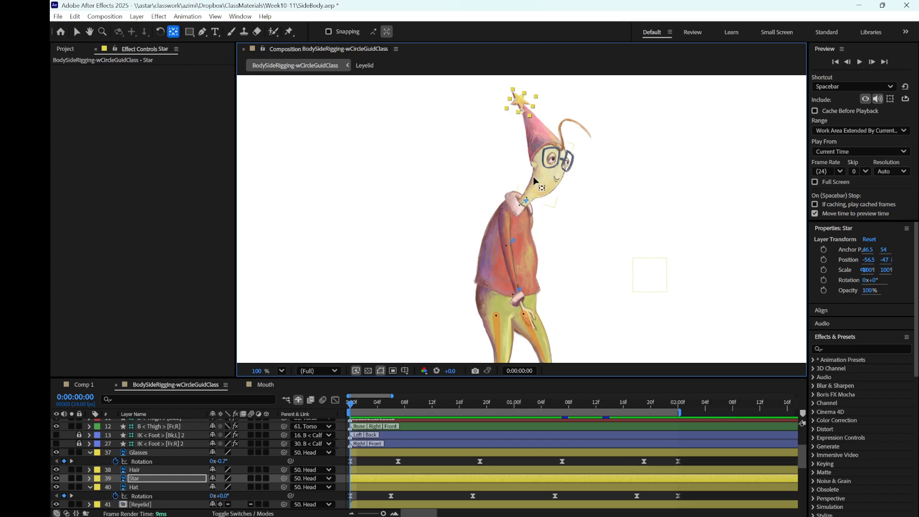
{"action": "scroll", "coordinate": [517, 202], "scroll_direction": "down", "scroll_amount": 1}
{"action": "scroll", "coordinate": [517, 202], "scroll_direction": "up", "scroll_amount": 2}
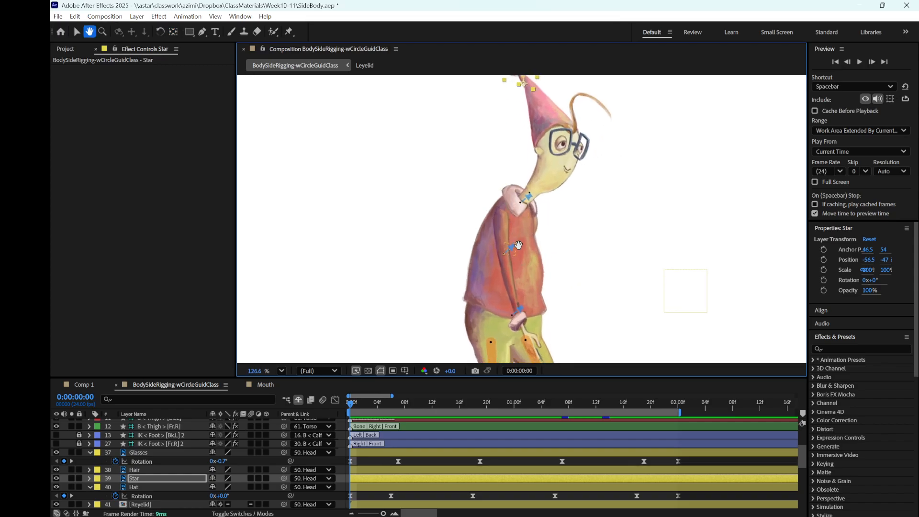
{"action": "scroll", "coordinate": [521, 199], "scroll_direction": "up", "scroll_amount": 1}
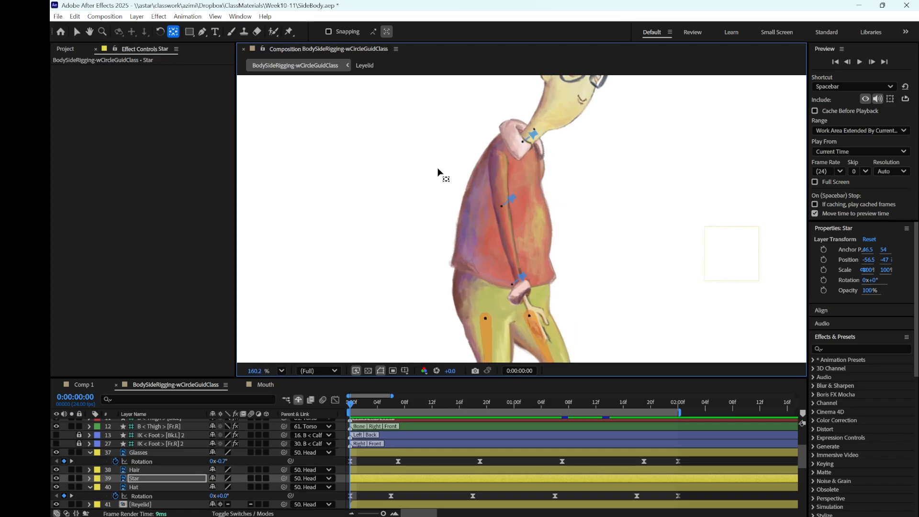
{"action": "left_click_drag", "start_coordinate": [572, 289], "coordinate": [563, 254]}
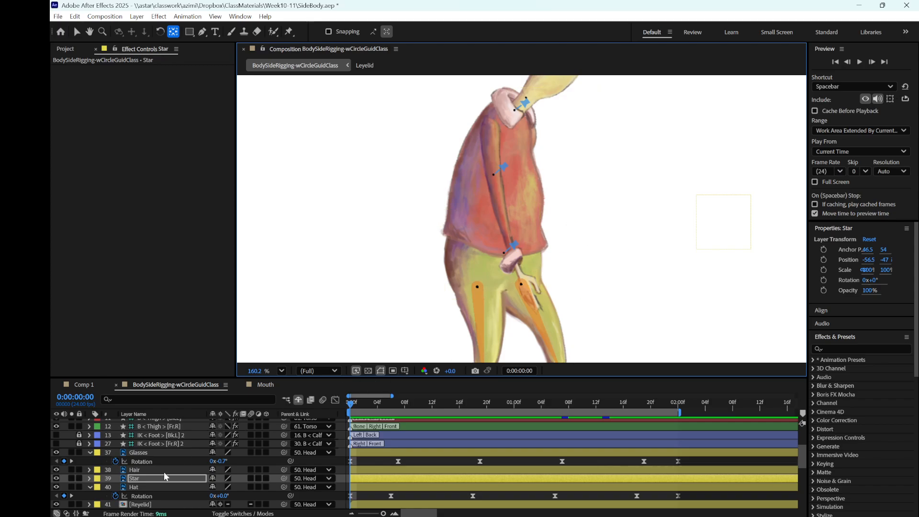
{"action": "scroll", "coordinate": [159, 478], "scroll_direction": "down", "scroll_amount": 5}
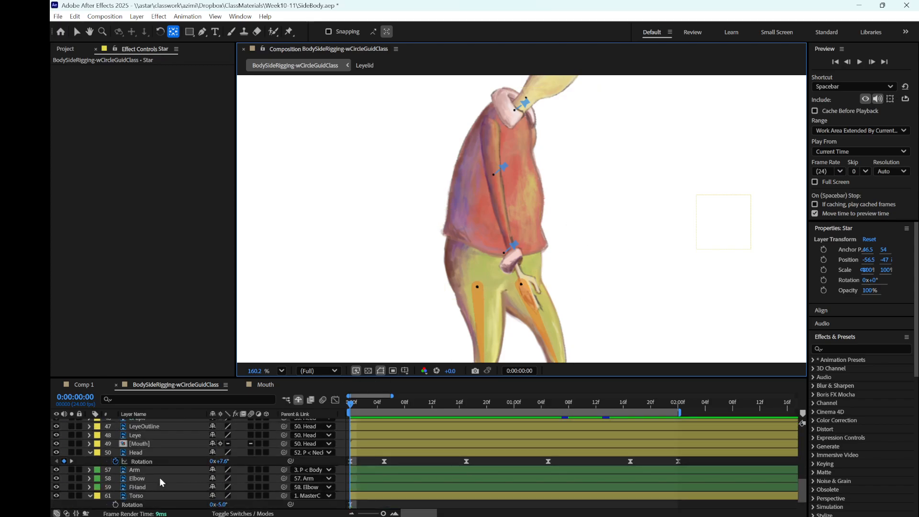
{"action": "left_click", "coordinate": [161, 471]}
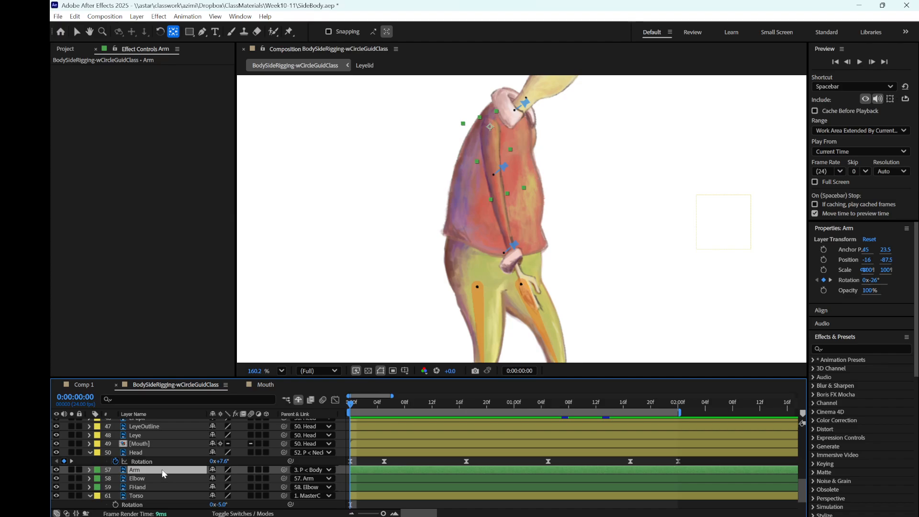
{"action": "left_click", "coordinate": [90, 452]}
{"action": "key", "text": "r"}
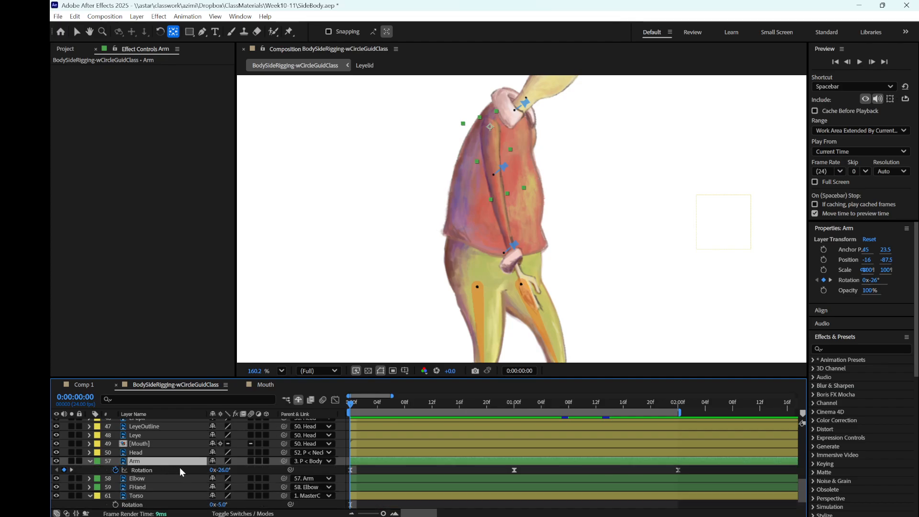
{"action": "left_click_drag", "start_coordinate": [350, 407], "coordinate": [556, 434]}
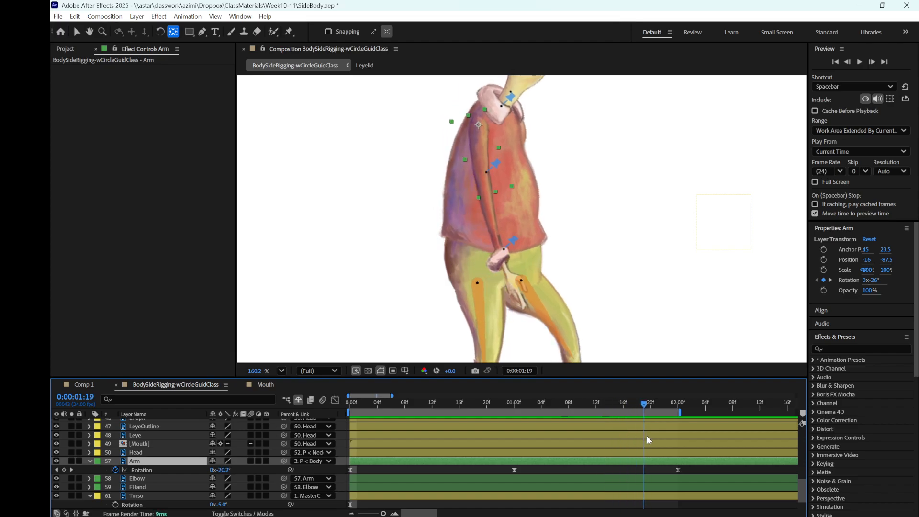
{"action": "key", "text": "space"}
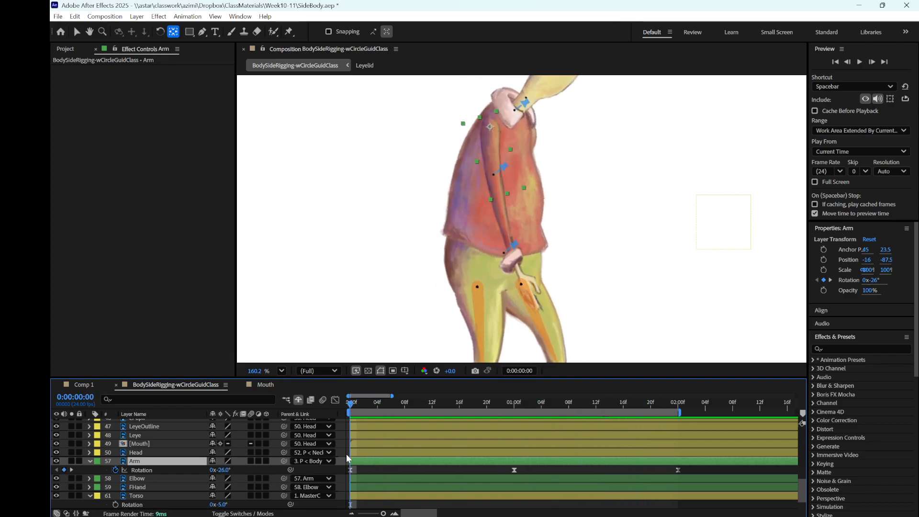
- Start keyframing the Elbow layer's rotation at 0:00:00:00 with a value of -15°
{"action": "left_click", "coordinate": [173, 478]}
{"action": "key", "text": "r"}
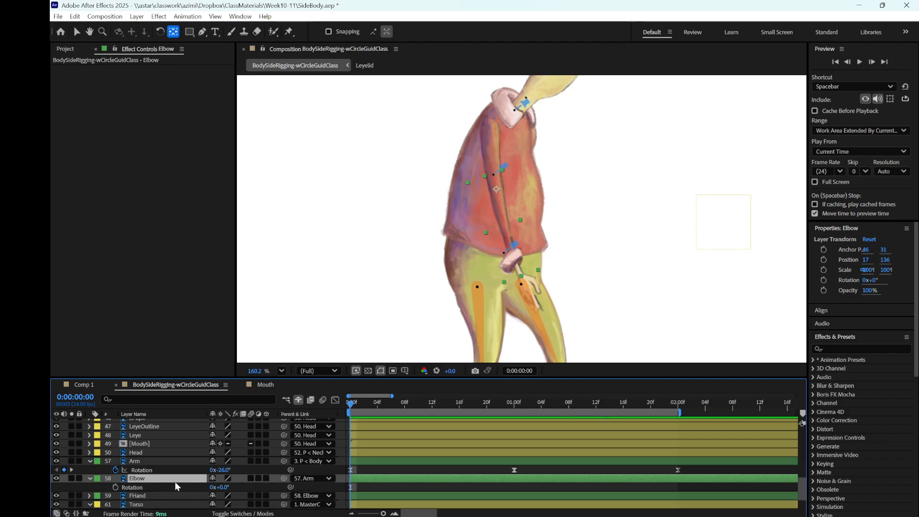
{"action": "left_click", "coordinate": [115, 487]}
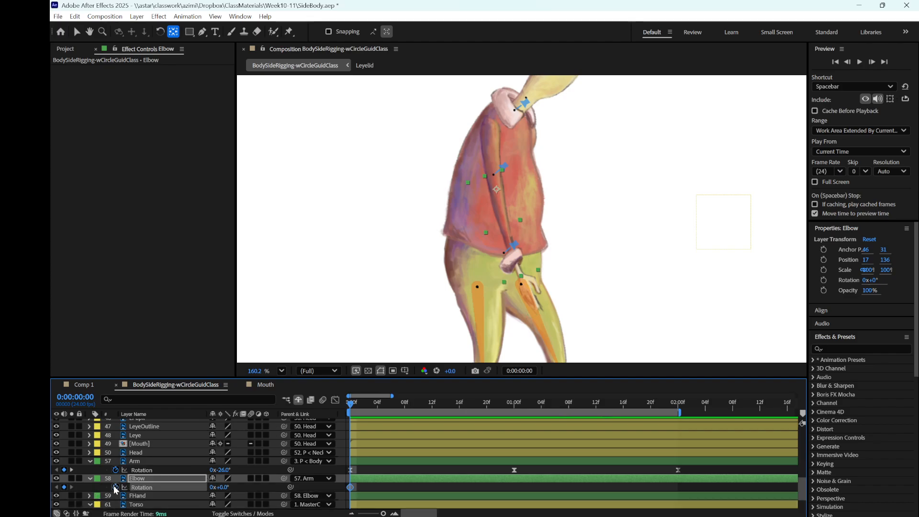
{"action": "left_click_drag", "start_coordinate": [350, 407], "coordinate": [351, 467]}
{"action": "mouse_move", "coordinate": [351, 406]}
{"action": "left_mouse_down"}
{"action": "mouse_move", "coordinate": [370, 404]}
{"action": "mouse_move", "coordinate": [349, 408]}
{"action": "left_mouse_up"}
{"action": "left_click_drag", "start_coordinate": [224, 487], "coordinate": [220, 487]}
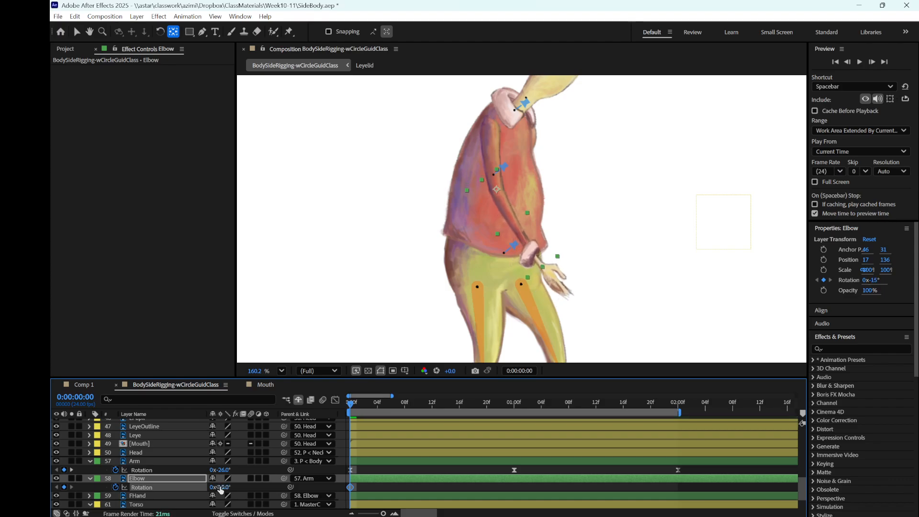
- Add an Elbow rotation keyframe of -15° at 0:00:02:00 and one of -5° at 0:00:01:00
{"action": "left_click_drag", "start_coordinate": [345, 402], "coordinate": [679, 470]}
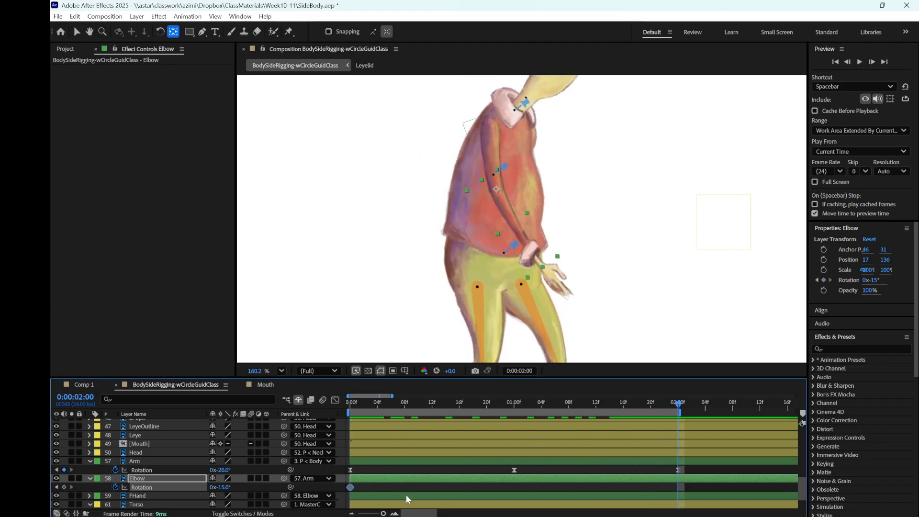
{"action": "left_click", "coordinate": [64, 487]}
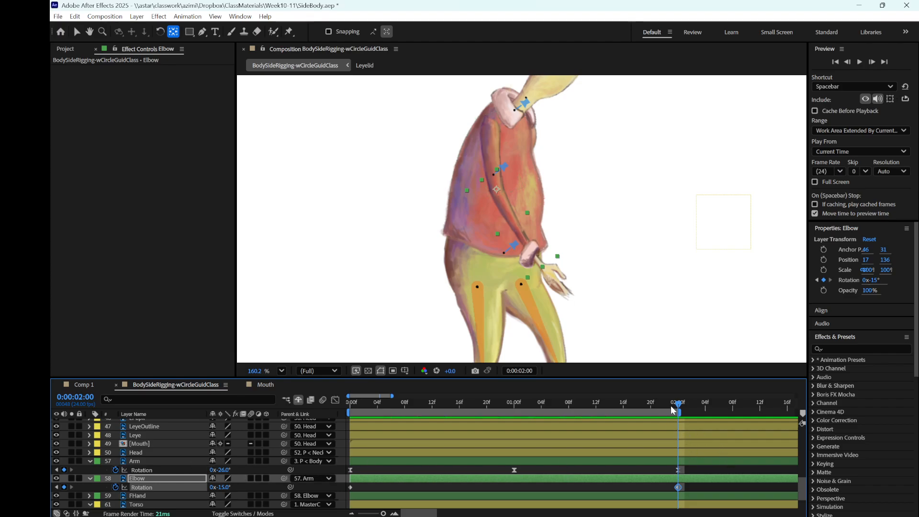
{"action": "left_click_drag", "start_coordinate": [671, 406], "coordinate": [510, 439]}
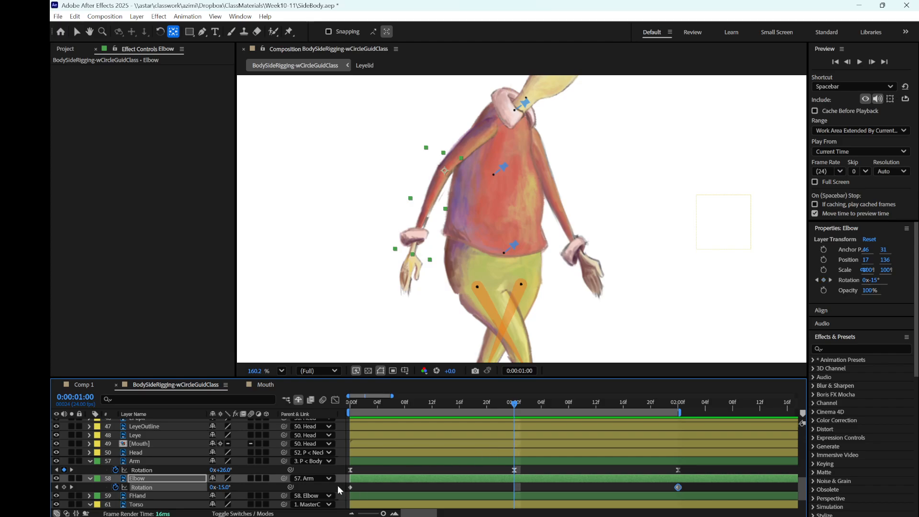
{"action": "left_click_drag", "start_coordinate": [223, 487], "coordinate": [230, 490]}
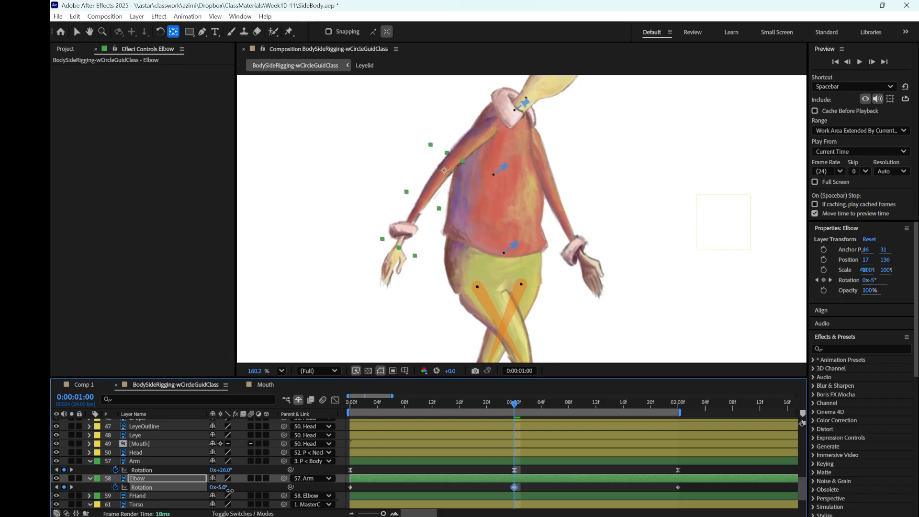
- Apply Easy Ease to all three Elbow rotation keyframes and preview the arm swing from the first frame
{"action": "left_click_drag", "start_coordinate": [682, 487], "coordinate": [348, 488]}
{"action": "right_click", "coordinate": [348, 487]}
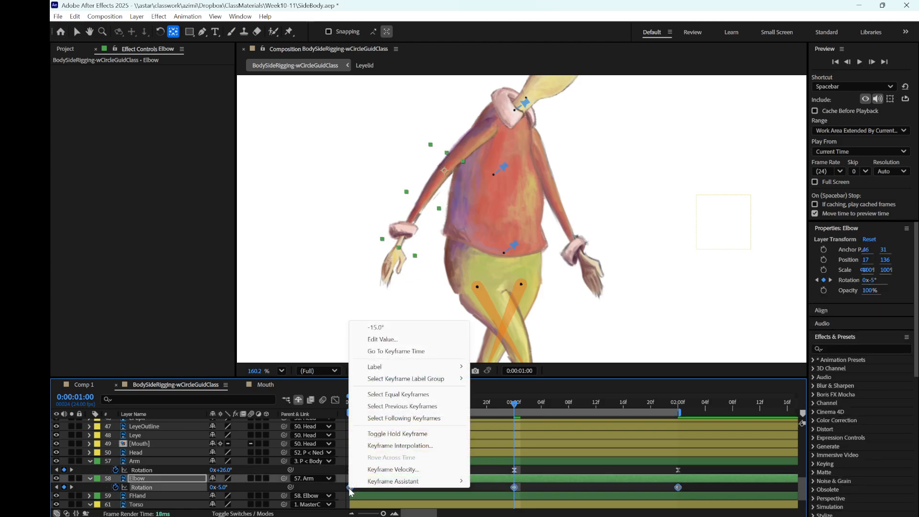
{"action": "mouse_move", "coordinate": [382, 485]}
{"action": "left_click", "coordinate": [499, 362]}
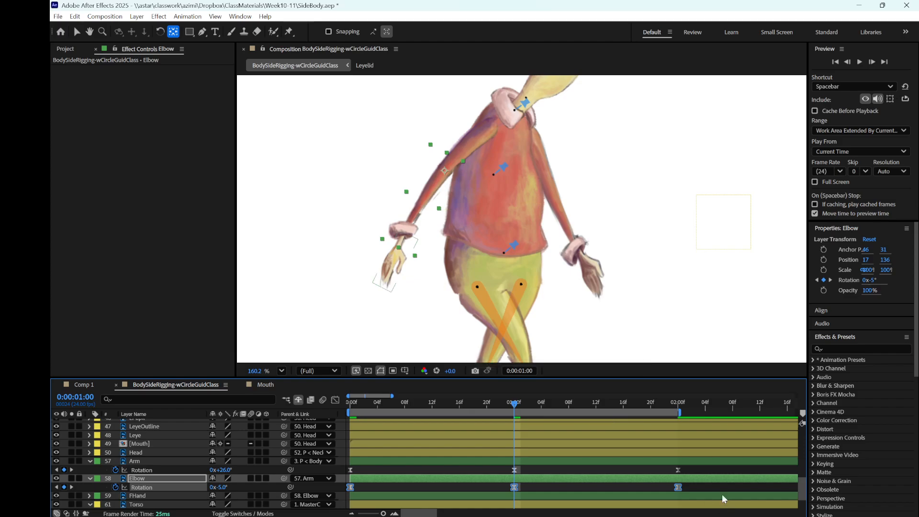
{"action": "left_click", "coordinate": [671, 475]}
{"action": "left_click_drag", "start_coordinate": [510, 405], "coordinate": [276, 451]}
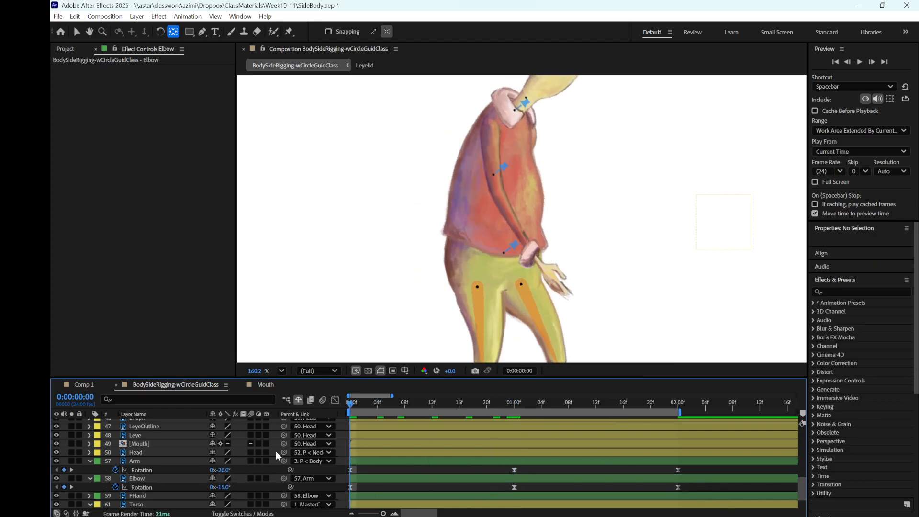
{"action": "key", "text": "space"}
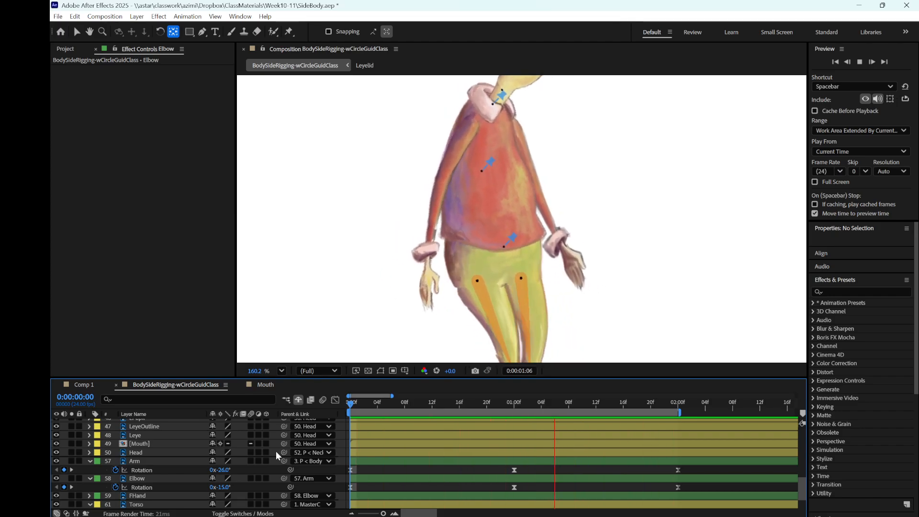
{"action": "key", "text": "space"}
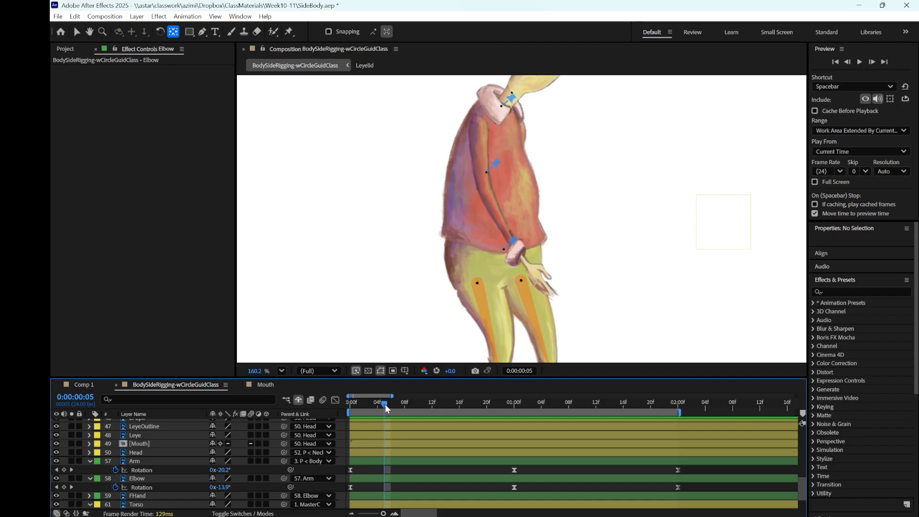
- Start keyframing the FHand layer's rotation at 0:00:00:00 with a value of -29°, and collapse the Torso layer's properties
{"action": "left_click", "coordinate": [160, 496]}
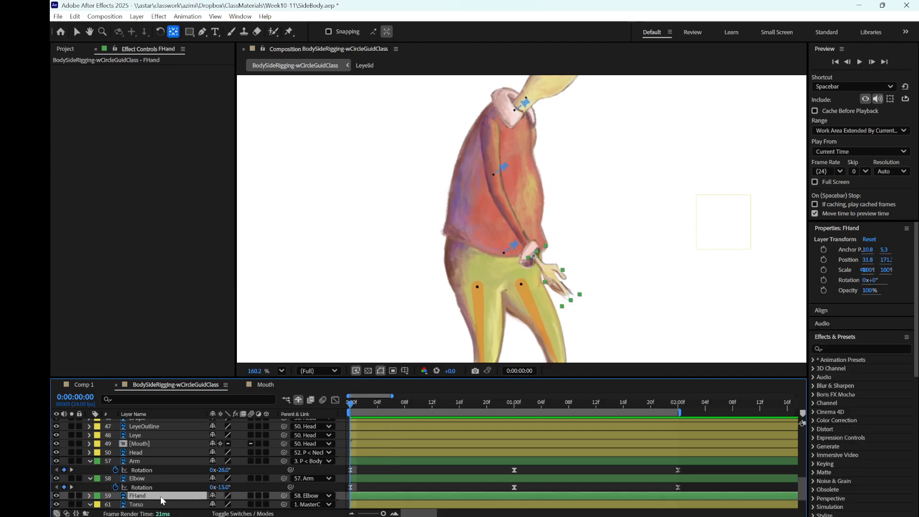
{"action": "key", "text": "r"}
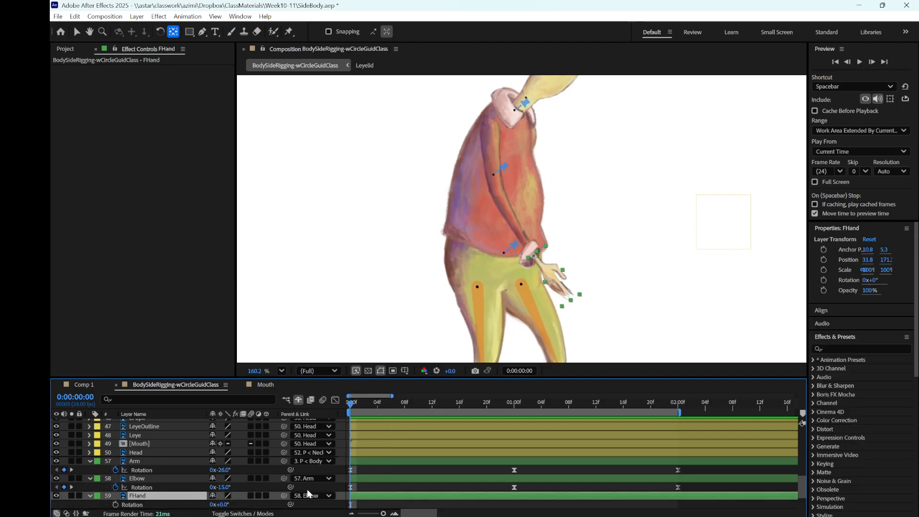
{"action": "scroll", "coordinate": [306, 489], "scroll_direction": "down", "scroll_amount": 1}
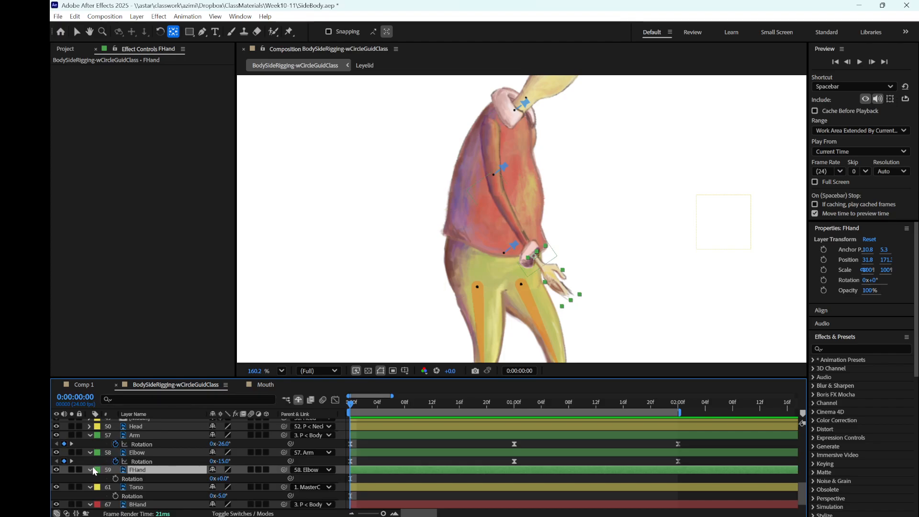
{"action": "left_click", "coordinate": [90, 486]}
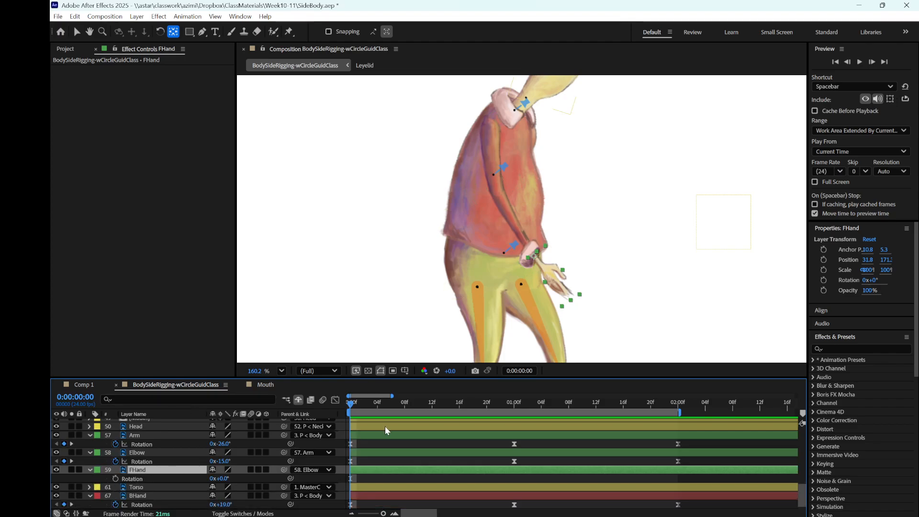
{"action": "left_click", "coordinate": [115, 479]}
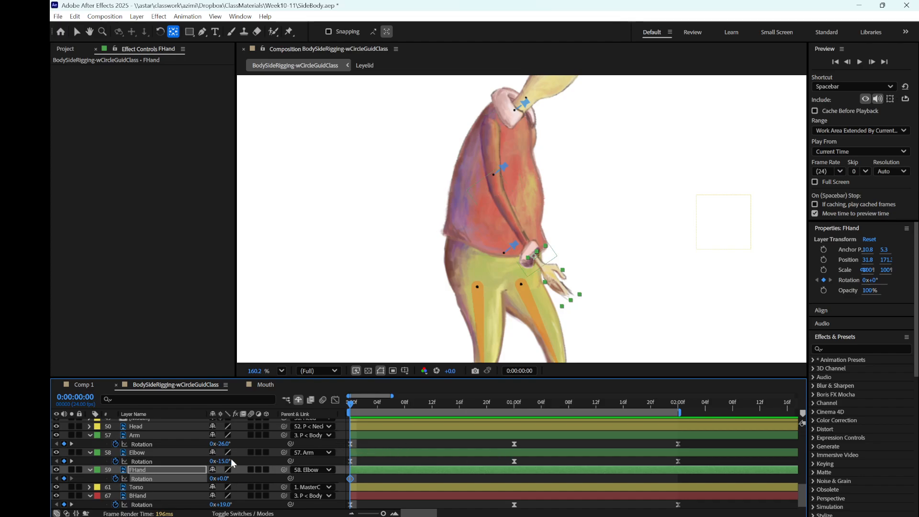
{"action": "left_click_drag", "start_coordinate": [223, 478], "coordinate": [209, 479]}
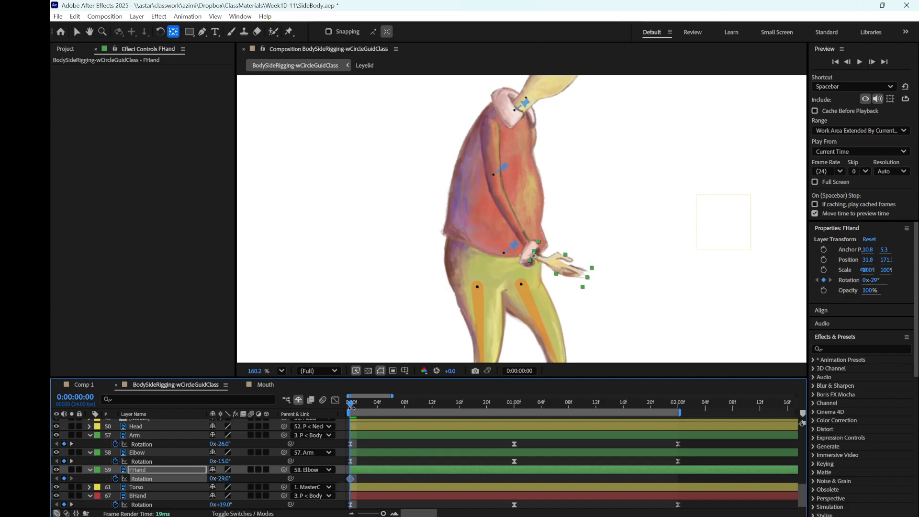
- Add an FHand rotation keyframe of -29° at 0:00:02:00 and one of 12° at 0:00:01:00
{"action": "left_click_drag", "start_coordinate": [352, 408], "coordinate": [676, 457]}
{"action": "left_click", "coordinate": [63, 479]}
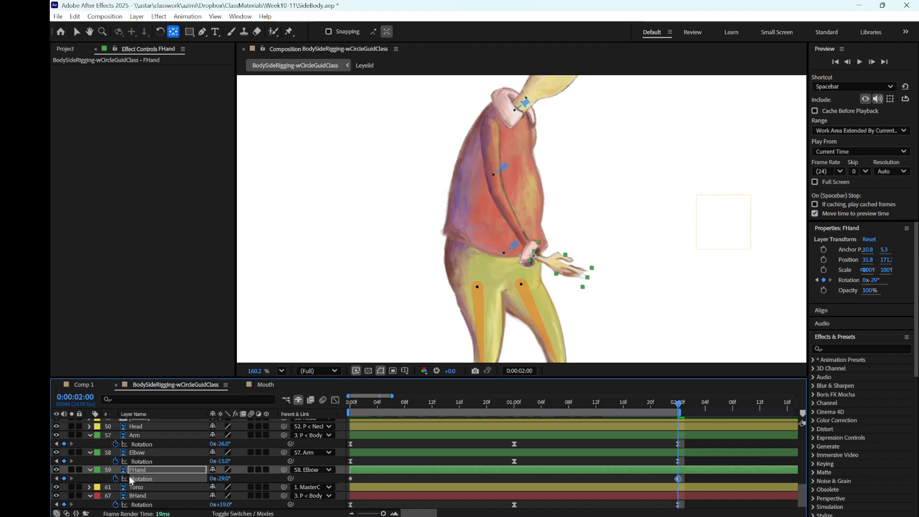
{"action": "left_click_drag", "start_coordinate": [678, 407], "coordinate": [515, 452]}
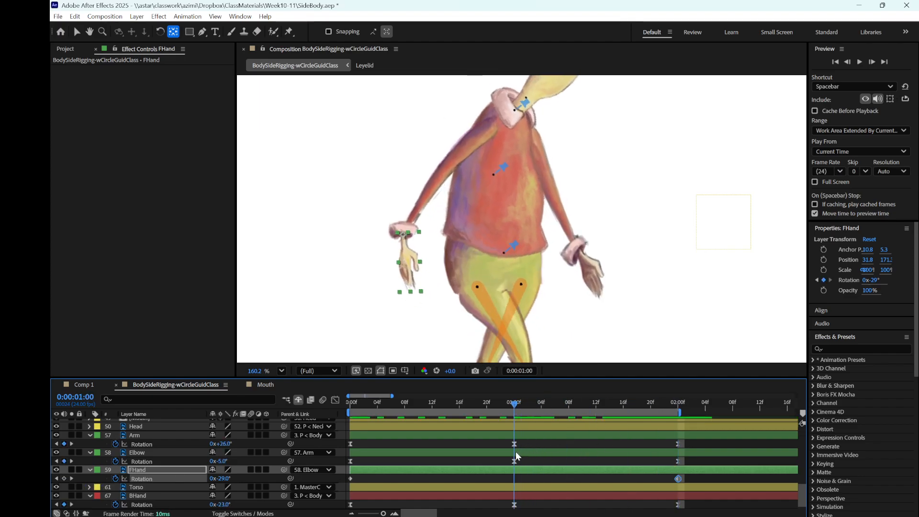
{"action": "left_click_drag", "start_coordinate": [218, 478], "coordinate": [244, 483]}
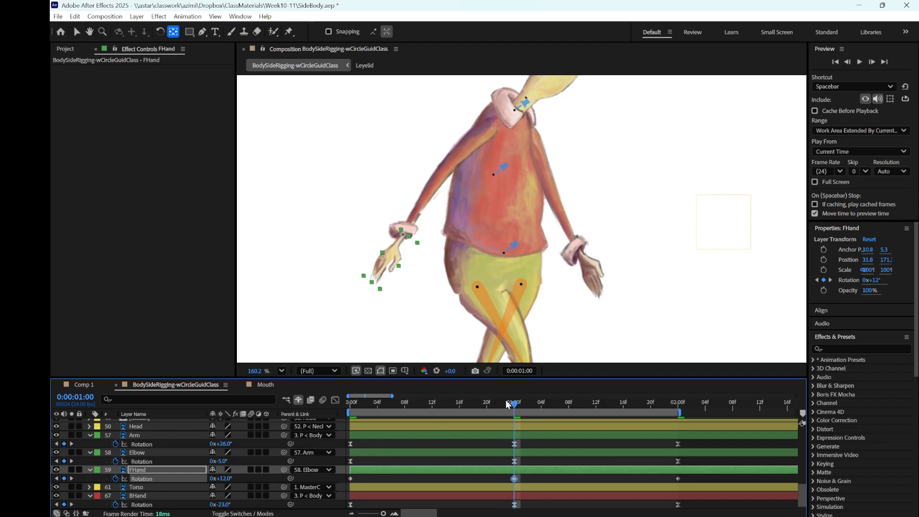
- Apply Easy Ease to all three FHand rotation keyframes and preview the arm swing from the first frame
{"action": "left_click_drag", "start_coordinate": [693, 479], "coordinate": [351, 481]}
{"action": "right_click", "coordinate": [351, 479]}
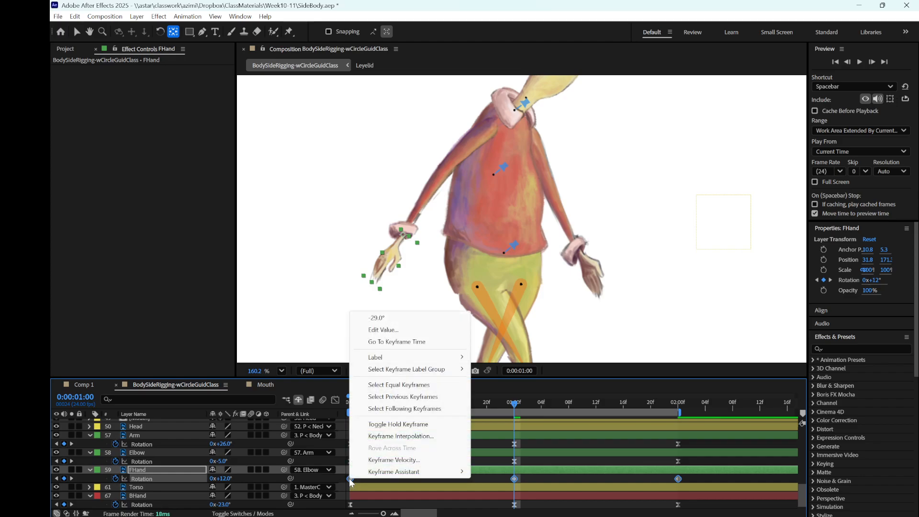
{"action": "mouse_move", "coordinate": [407, 471]}
{"action": "left_click", "coordinate": [500, 353]}
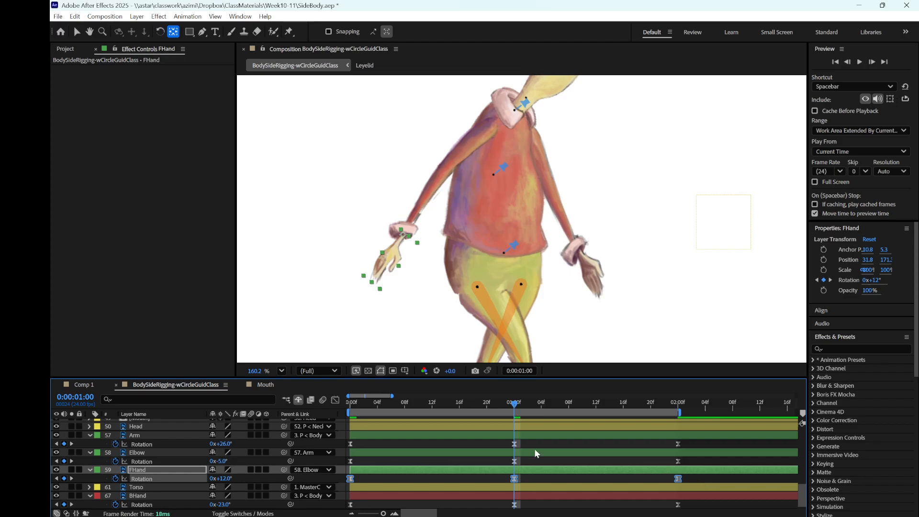
{"action": "key", "text": "space"}
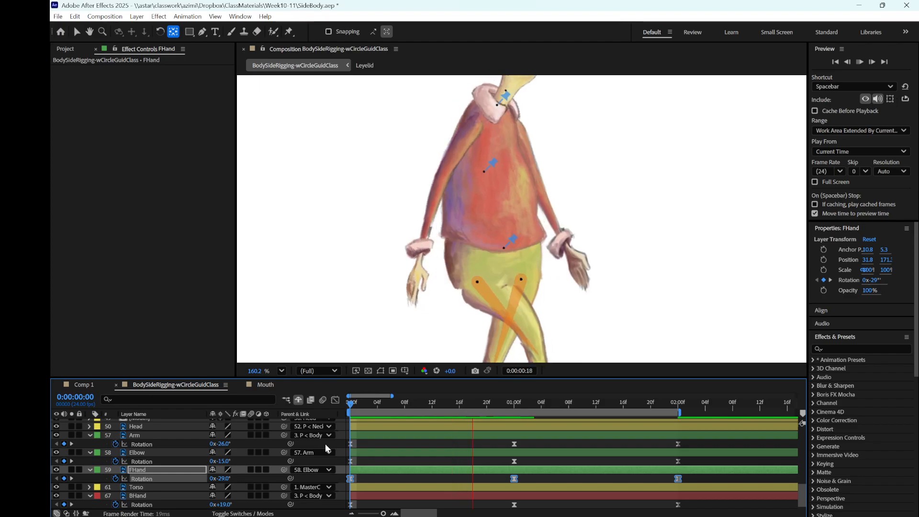
{"action": "key", "text": "space"}
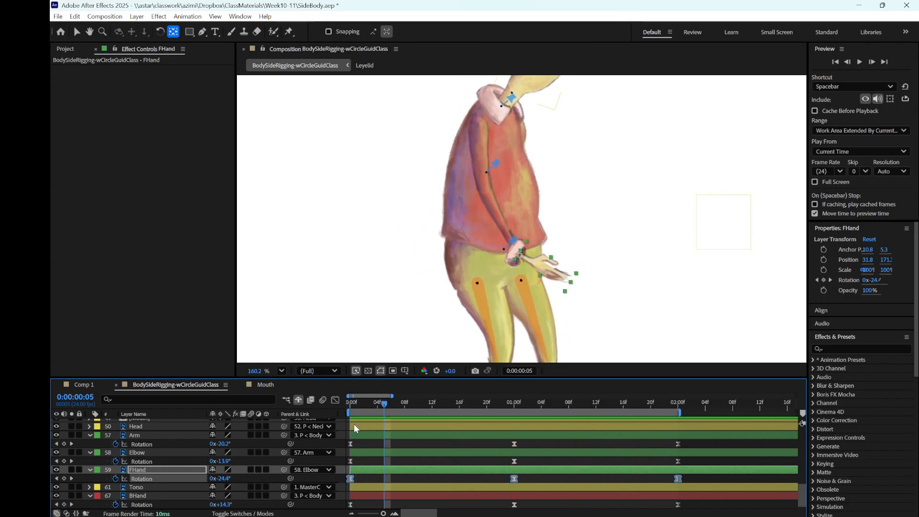
- Raise all FHand rotation keyframes together so the first is -17°, set Elbow rotation to 3° at 0:00:01:00, and preview the swing
{"action": "left_click_drag", "start_coordinate": [383, 405], "coordinate": [513, 431]}
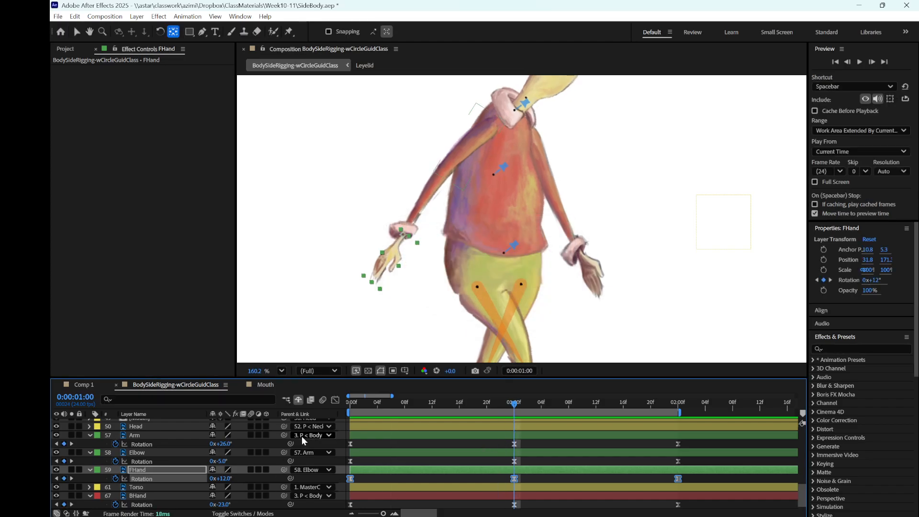
{"action": "left_click_drag", "start_coordinate": [227, 482], "coordinate": [222, 462]}
{"action": "key", "text": "Home"}
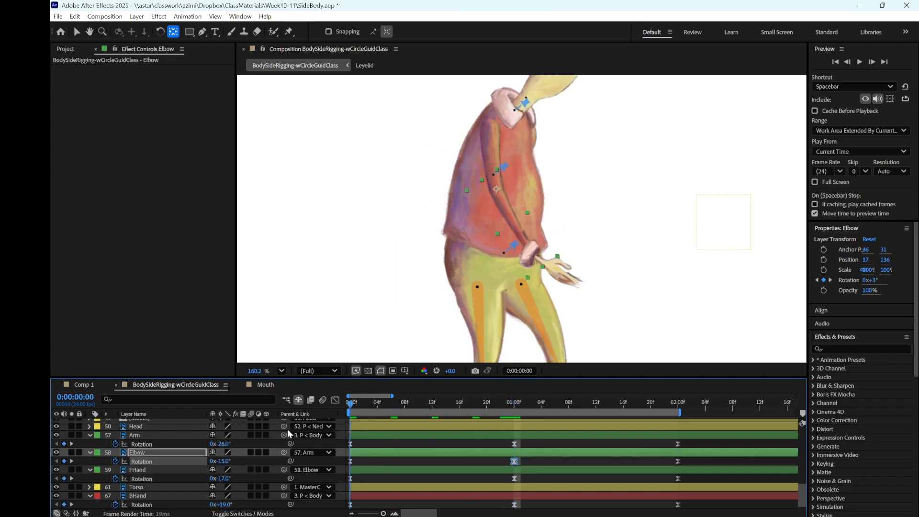
{"action": "key", "text": "space"}
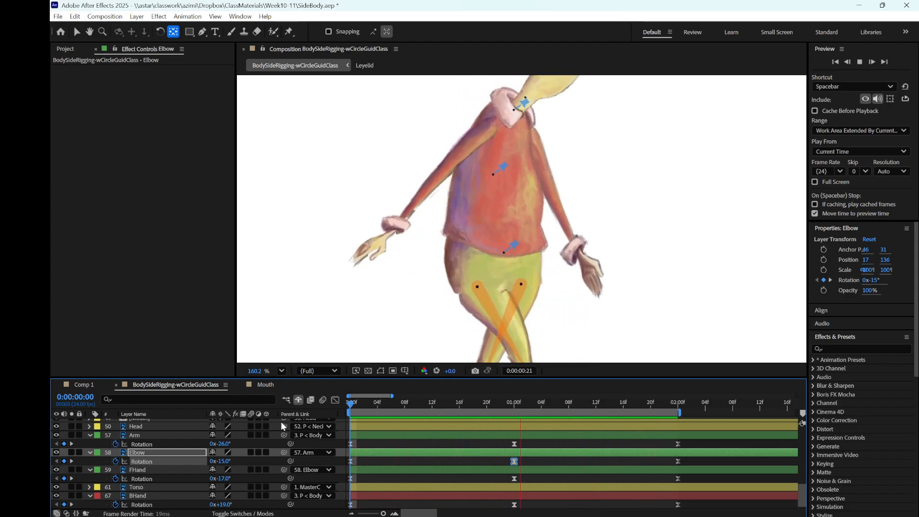
{"action": "key", "text": "space"}
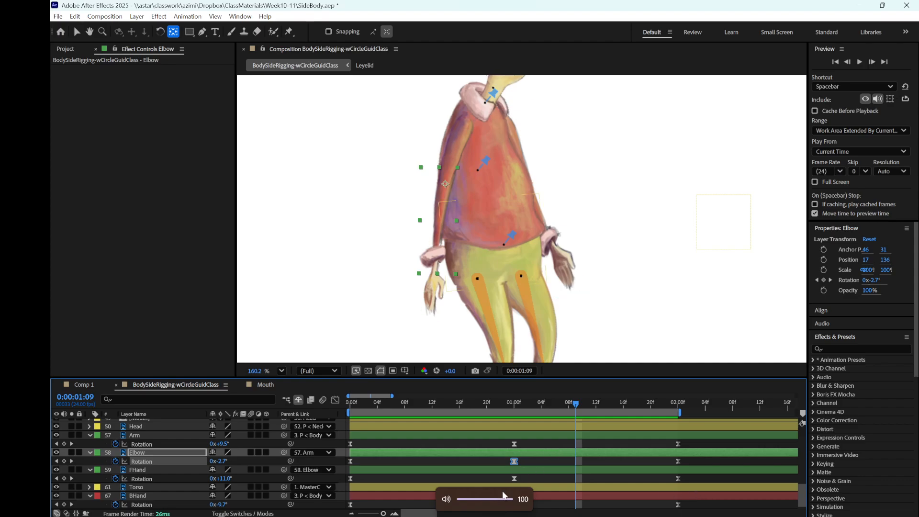
- Shift all Elbow and FHand rotation keyframes two frames later, preview the delayed swing from the first frame, and deselect the layers
{"action": "left_click_drag", "start_coordinate": [572, 405], "coordinate": [570, 450]}
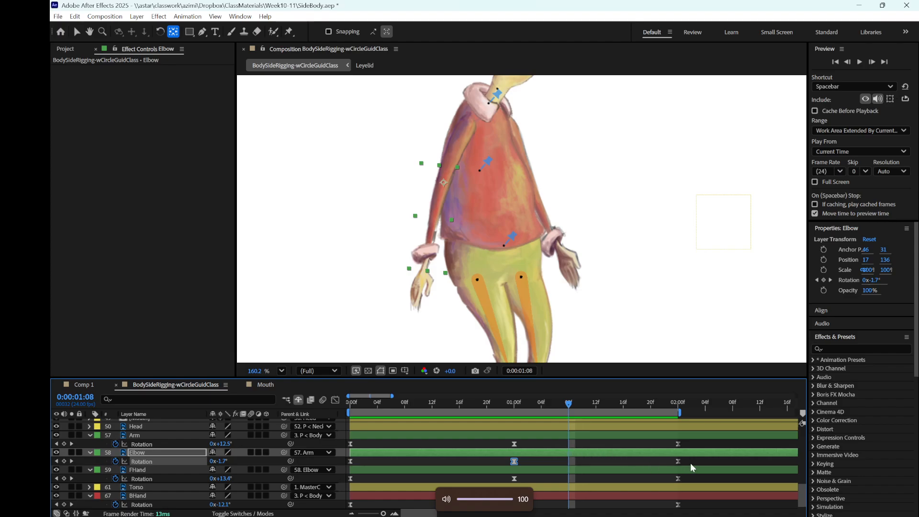
{"action": "left_click_drag", "start_coordinate": [691, 462], "coordinate": [364, 465]}
{"action": "left_click_drag", "start_coordinate": [568, 405], "coordinate": [340, 426]}
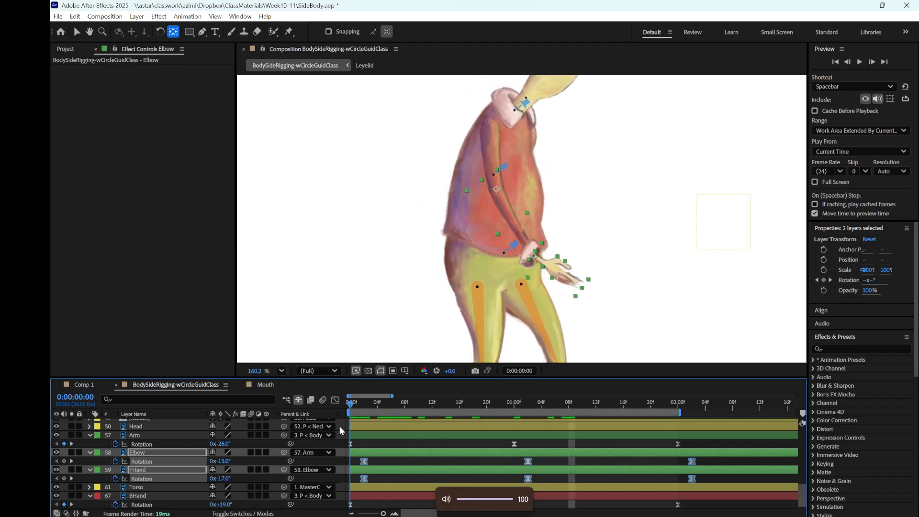
{"action": "key", "text": "space"}
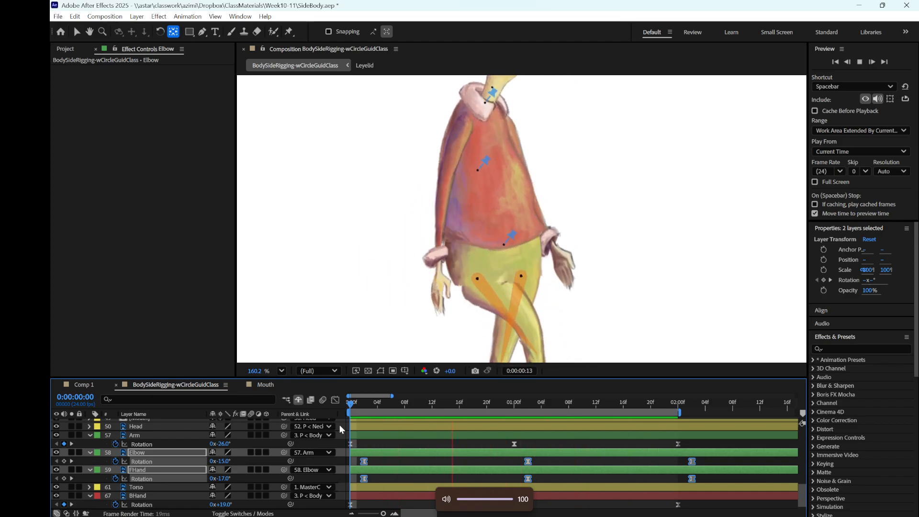
{"action": "key", "text": "space"}
{"action": "left_click", "coordinate": [443, 462]}
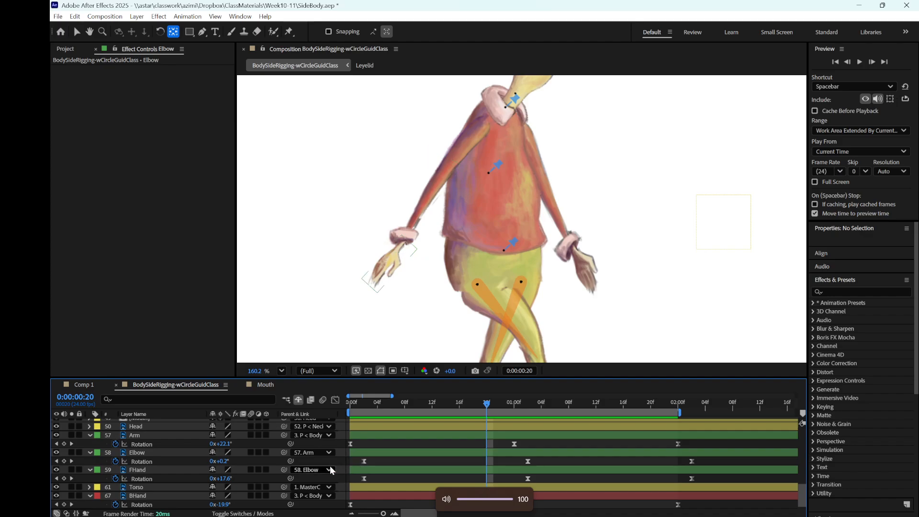
- Show the Elbow rotation curve in the Graph Editor and add keyframes on it at 0:00:02:00 and 0:00:00:00
{"action": "left_click", "coordinate": [169, 461]}
{"action": "left_click", "coordinate": [335, 400]}
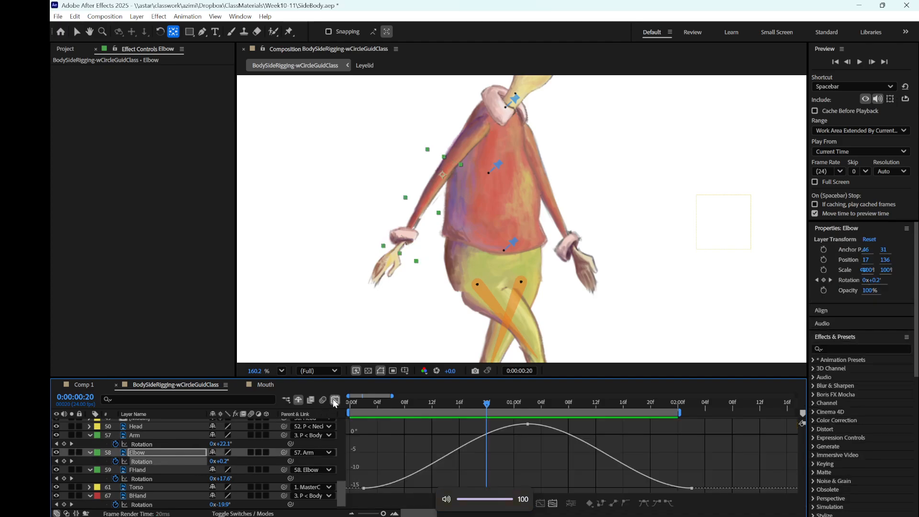
{"action": "left_click_drag", "start_coordinate": [487, 405], "coordinate": [673, 454]}
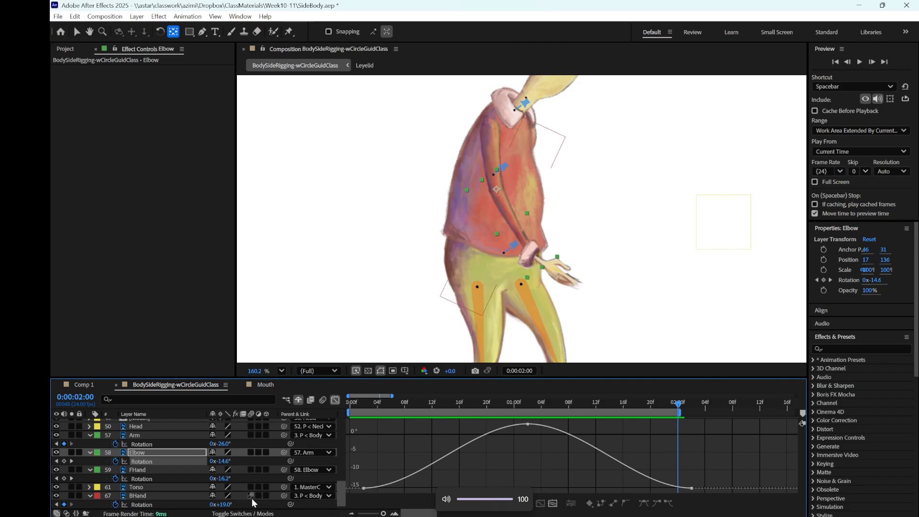
{"action": "left_click", "coordinate": [64, 461]}
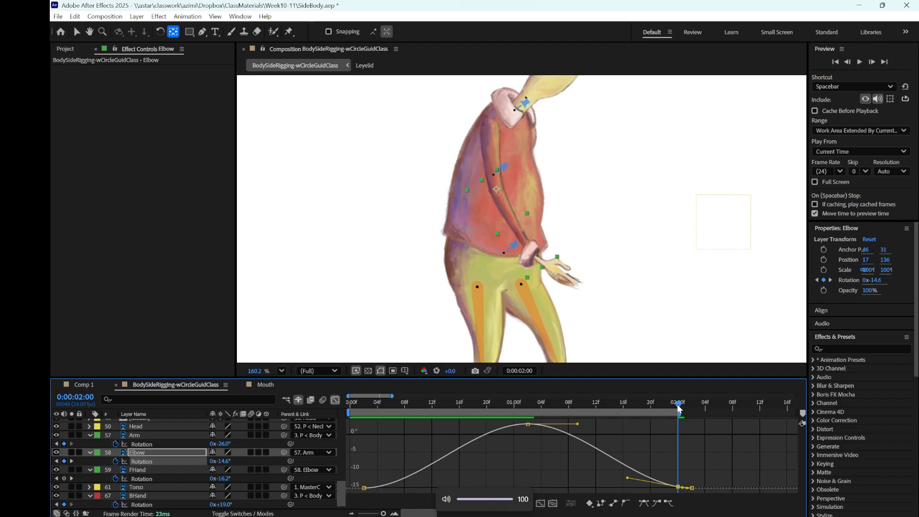
{"action": "left_click_drag", "start_coordinate": [677, 404], "coordinate": [335, 471]}
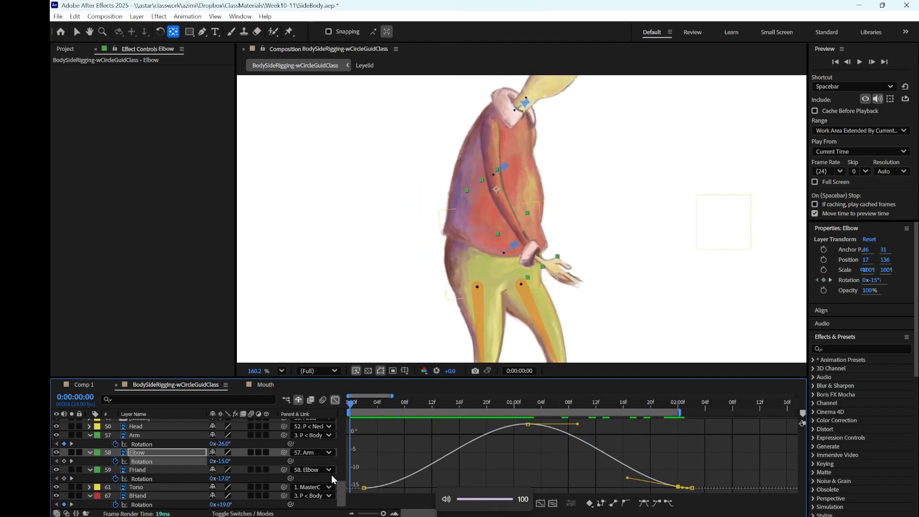
{"action": "left_click", "coordinate": [65, 461]}
- Delete the Elbow rotation keyframe that lies past 0:00:02:00
{"action": "key", "text": "space"}
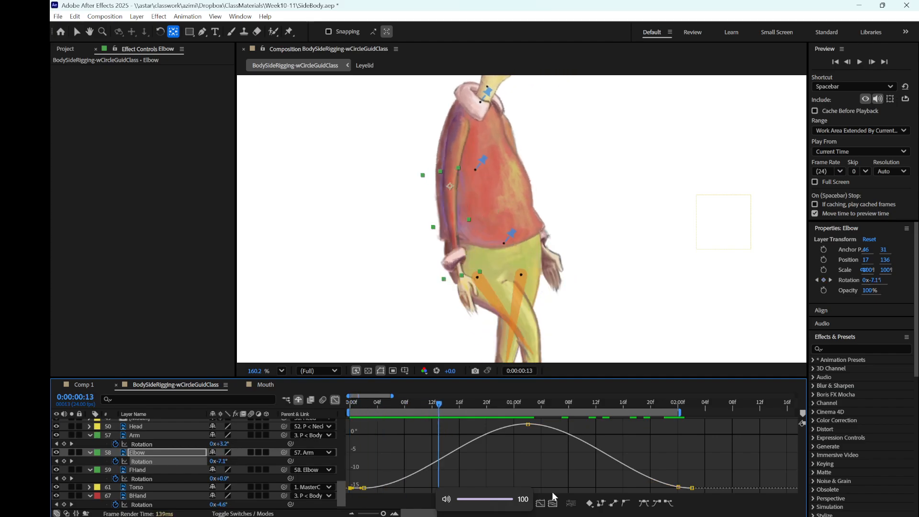
{"action": "left_click", "coordinate": [691, 487]}
{"action": "key", "text": "Delete"}
- Try a steeper incoming handle on the Elbow rotation keyframe at 0:00:02:00 and compare it with the curve's first keyframes
{"action": "left_click_drag", "start_coordinate": [439, 403], "coordinate": [679, 438]}
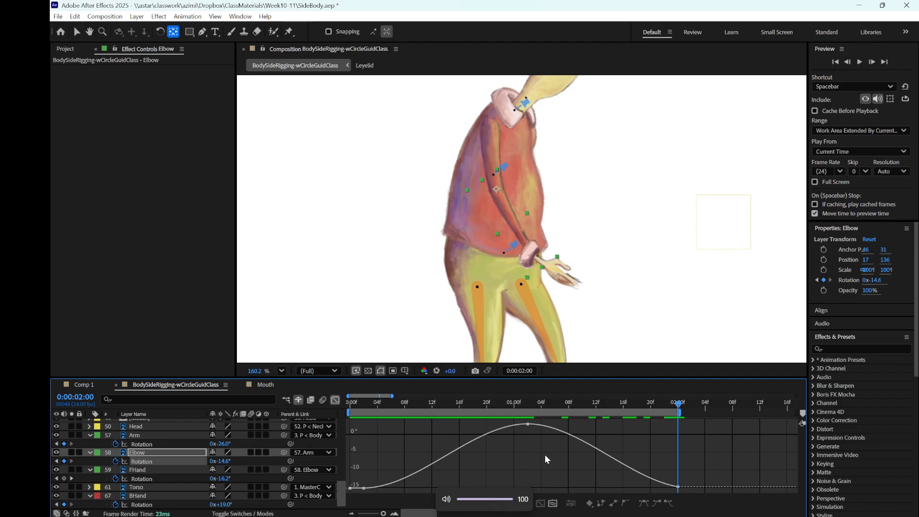
{"action": "left_click", "coordinate": [678, 486]}
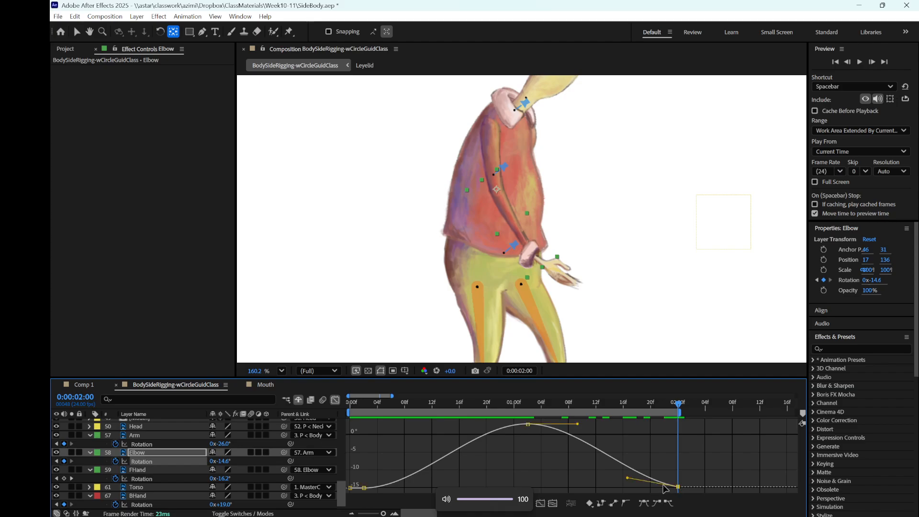
{"action": "left_click_drag", "start_coordinate": [627, 478], "coordinate": [641, 466]}
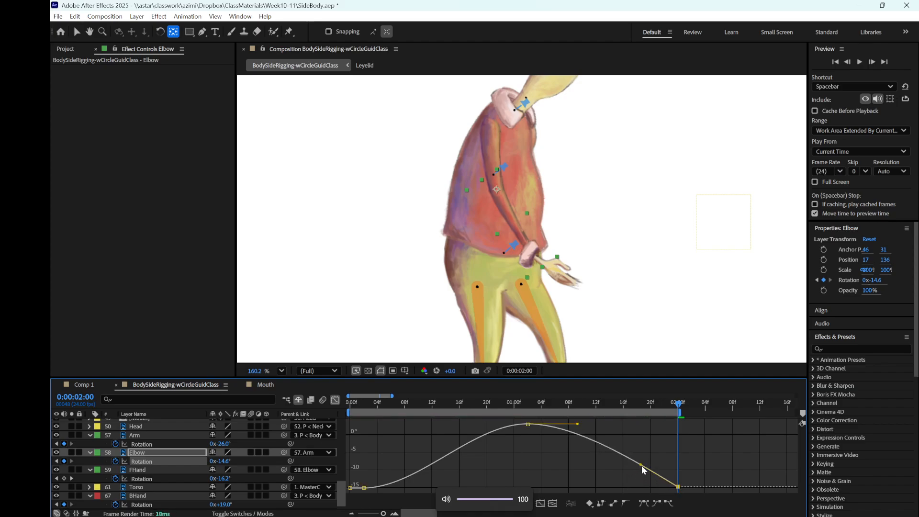
{"action": "left_click_drag", "start_coordinate": [678, 407], "coordinate": [356, 460]}
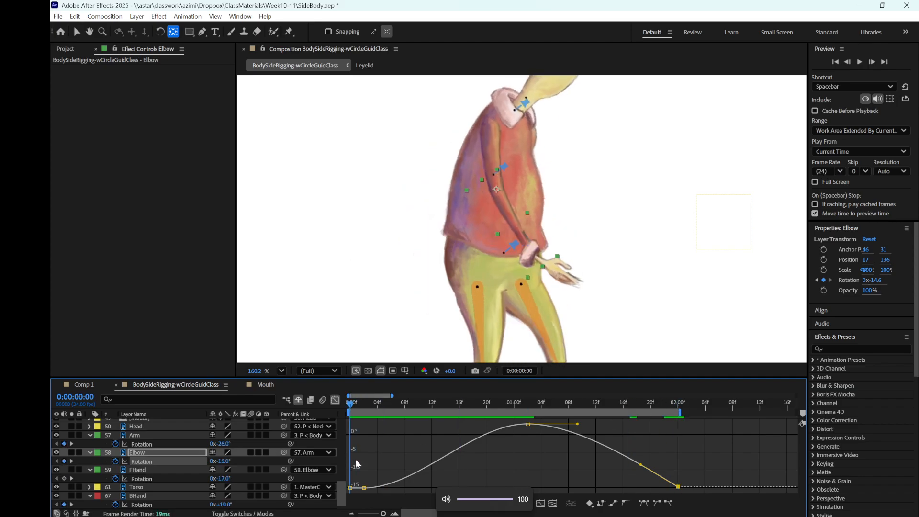
{"action": "left_click", "coordinate": [364, 489]}
{"action": "left_click", "coordinate": [351, 493]}
{"action": "left_click", "coordinate": [355, 405]}
{"action": "left_click_drag", "start_coordinate": [355, 406], "coordinate": [364, 409]}
{"action": "left_click_drag", "start_coordinate": [364, 407], "coordinate": [349, 421]}
{"action": "left_click", "coordinate": [364, 488]}
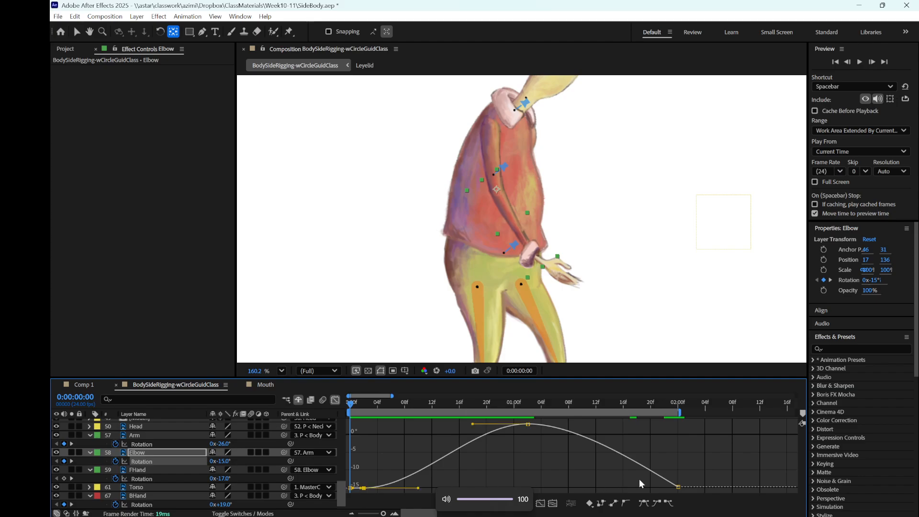
- Flatten and shorten the incoming handle of the Elbow rotation keyframe at 0:00:02:00, and preview the arm motion
{"action": "left_click", "coordinate": [678, 487]}
{"action": "left_click_drag", "start_coordinate": [642, 467], "coordinate": [655, 489]}
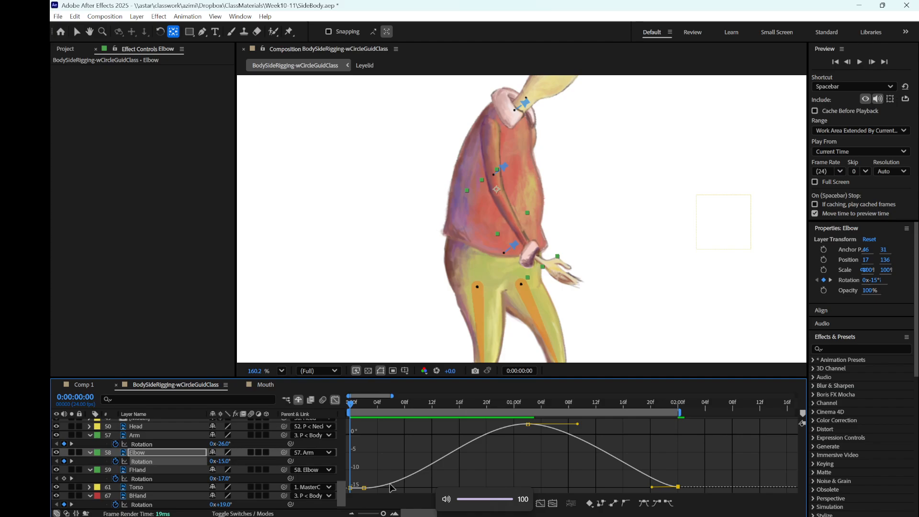
{"action": "left_click_drag", "start_coordinate": [348, 406], "coordinate": [477, 451]}
{"action": "key", "text": "space"}
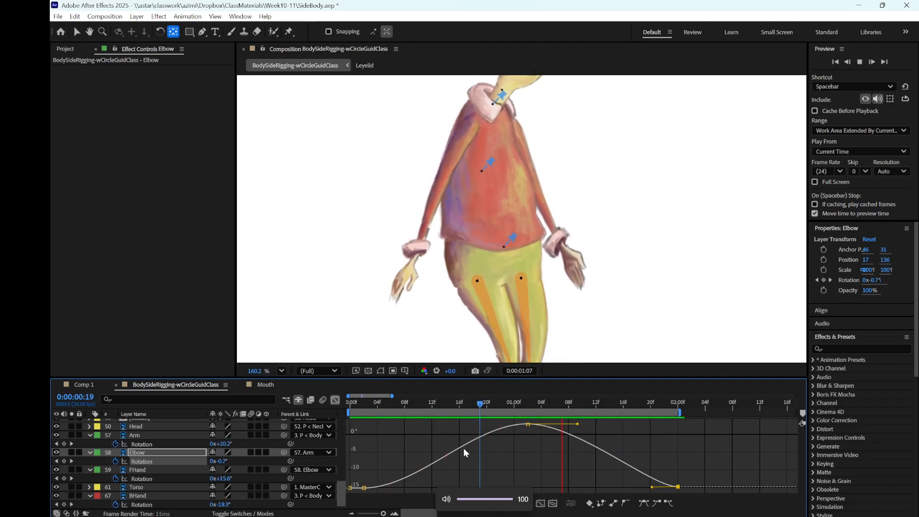
{"action": "key", "text": "space"}
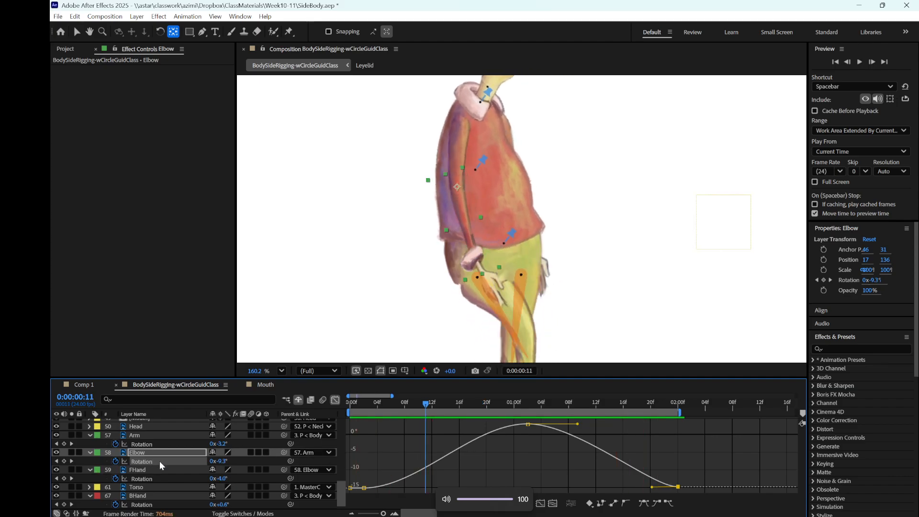
- On the FHand rotation curve, add a keyframe at 0:00:02:00 and delete the keyframe beyond it
{"action": "left_click", "coordinate": [168, 478]}
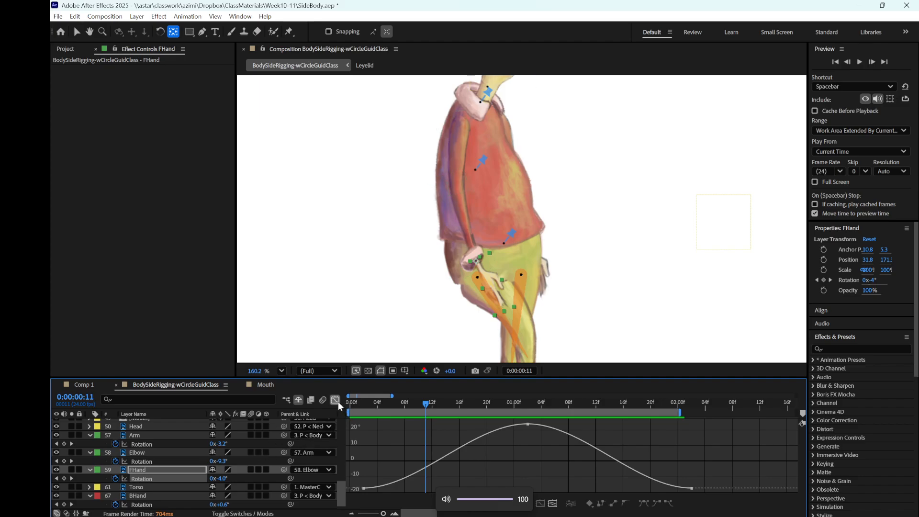
{"action": "left_click_drag", "start_coordinate": [426, 403], "coordinate": [676, 446]}
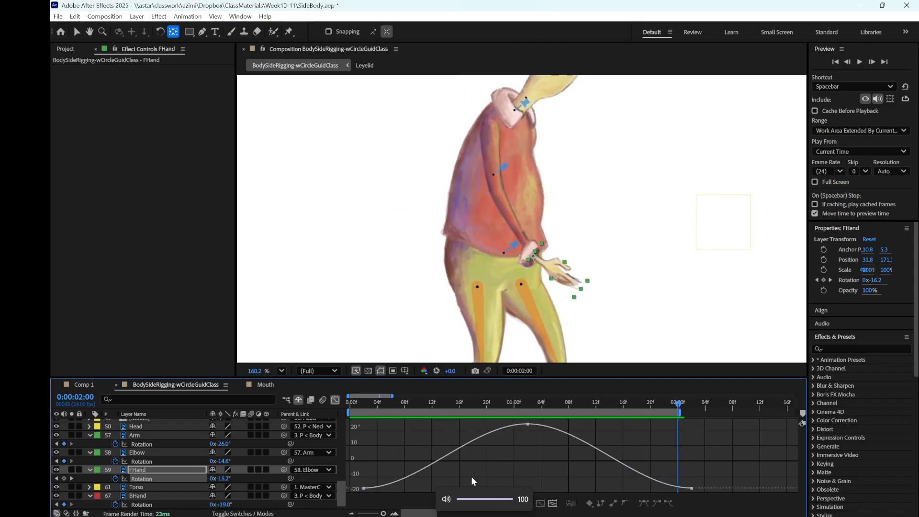
{"action": "left_click", "coordinate": [64, 478]}
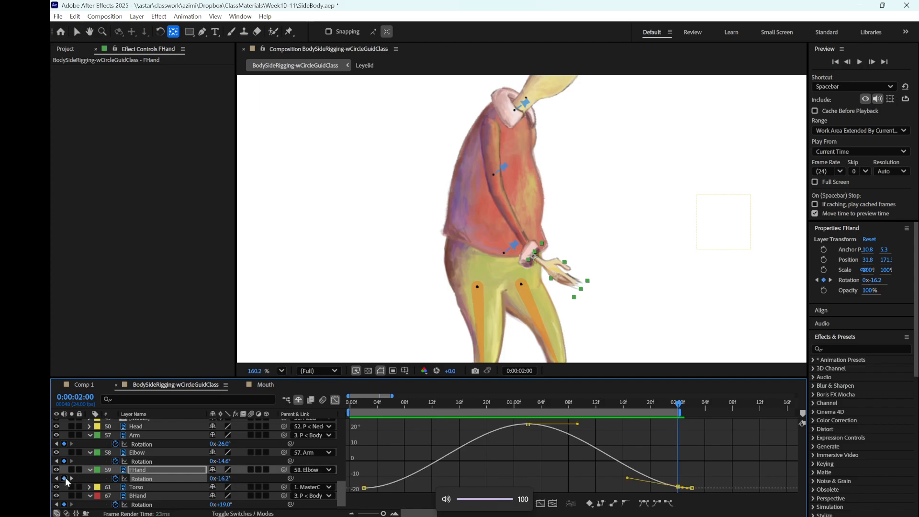
{"action": "left_click", "coordinate": [691, 492]}
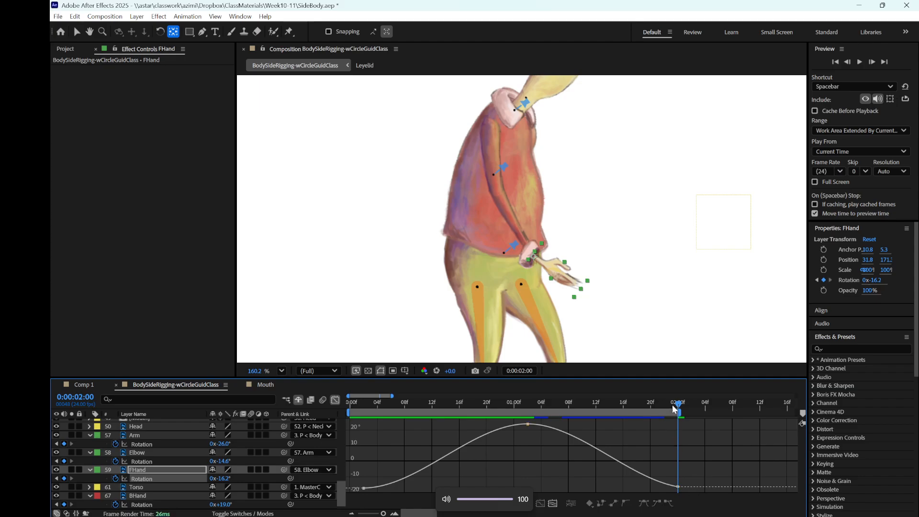
- Add an FHand rotation keyframe at 0:00:00:00 and set its value to -16°
{"action": "left_click_drag", "start_coordinate": [674, 405], "coordinate": [301, 450]}
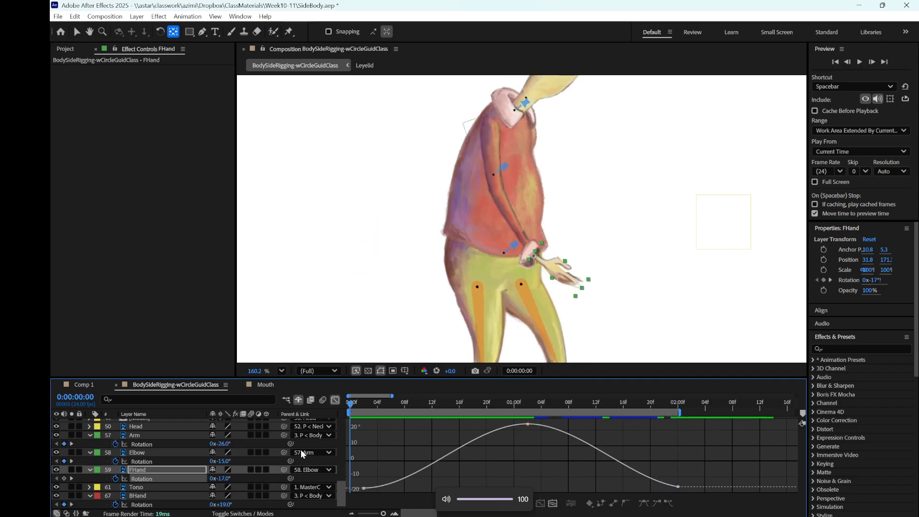
{"action": "left_click", "coordinate": [64, 477]}
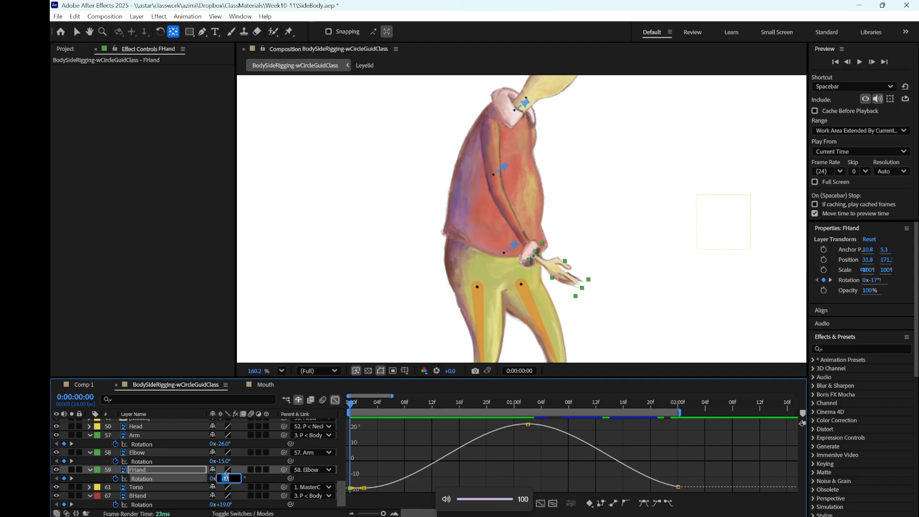
{"action": "type", "text": "9"}
{"action": "key", "text": "Return"}
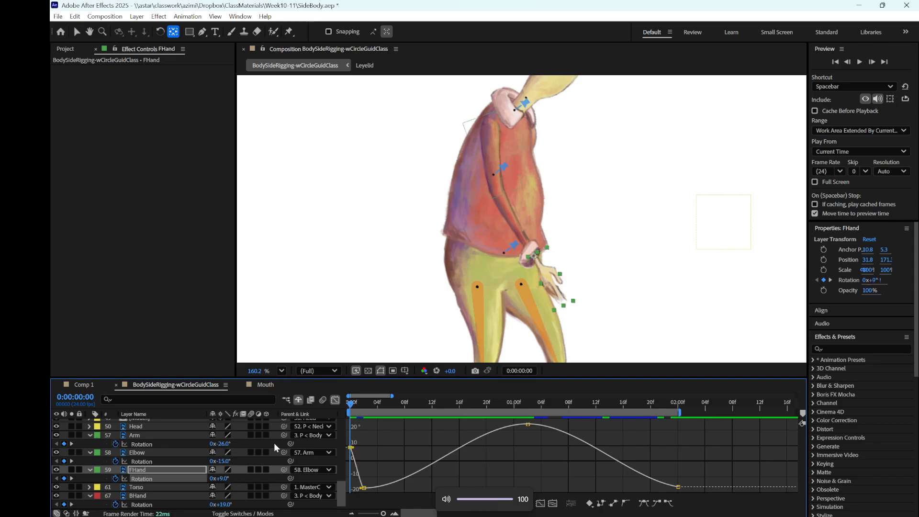
{"action": "left_click", "coordinate": [223, 478]}
{"action": "type", "text": "-16"}
{"action": "key", "text": "Return"}
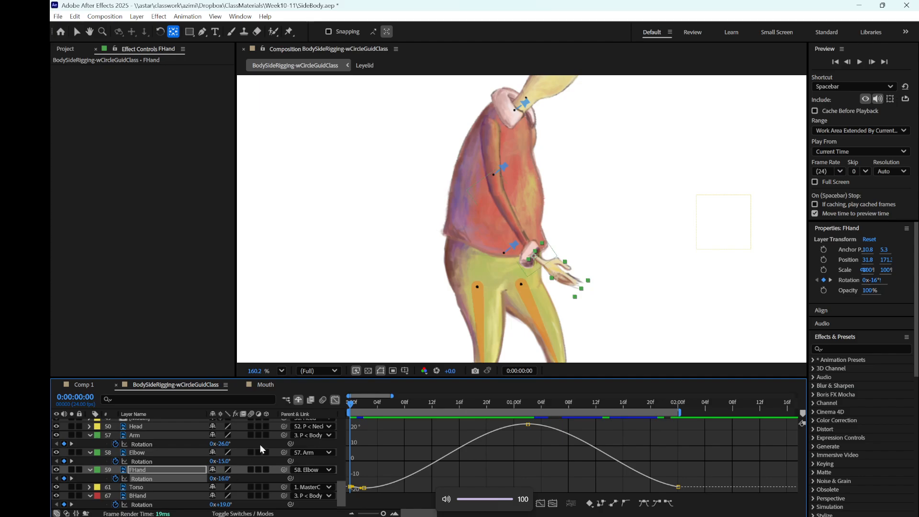
- Steepen the incoming handle of the FHand rotation keyframe at 0:00:02:00 in the graph
{"action": "left_click_drag", "start_coordinate": [351, 404], "coordinate": [676, 479]}
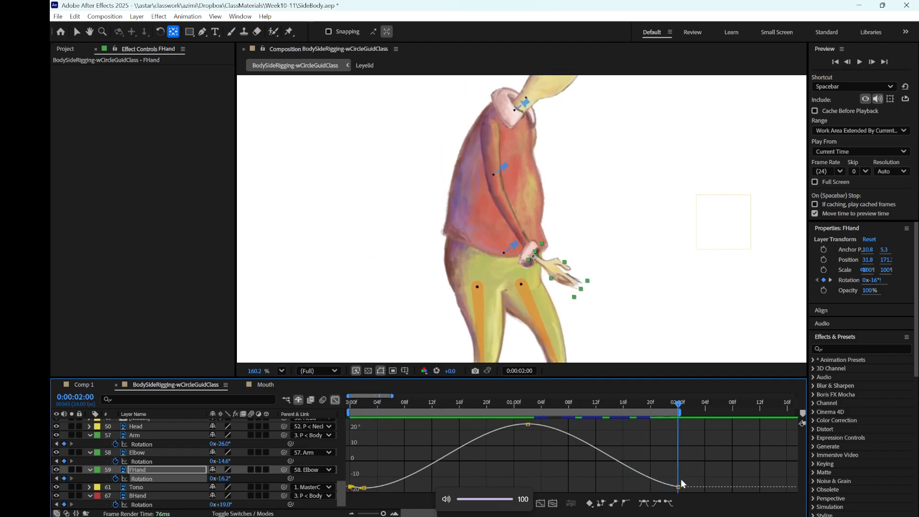
{"action": "left_click", "coordinate": [678, 487]}
{"action": "left_click_drag", "start_coordinate": [627, 478], "coordinate": [633, 461]}
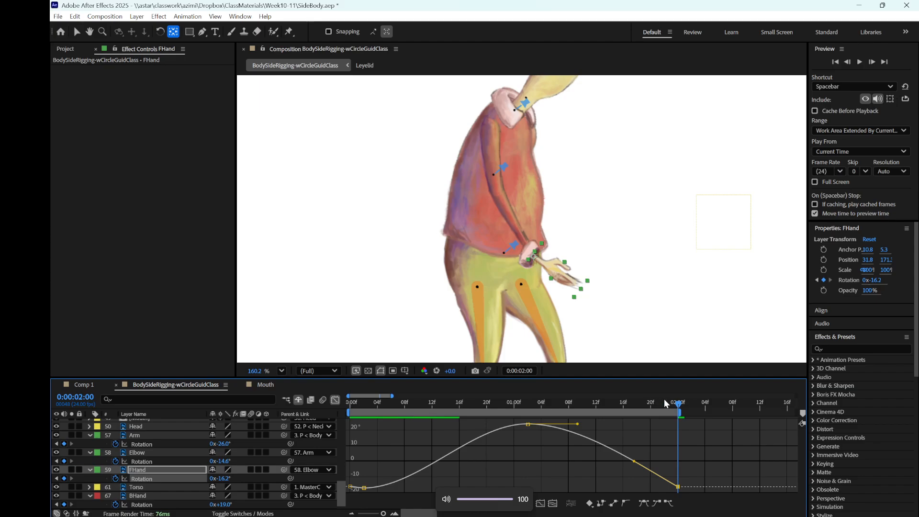
- Set the FHand rotation keyframe at 0:00:00:00 to -16.2° and preview the loop
{"action": "left_click_drag", "start_coordinate": [678, 406], "coordinate": [337, 459]}
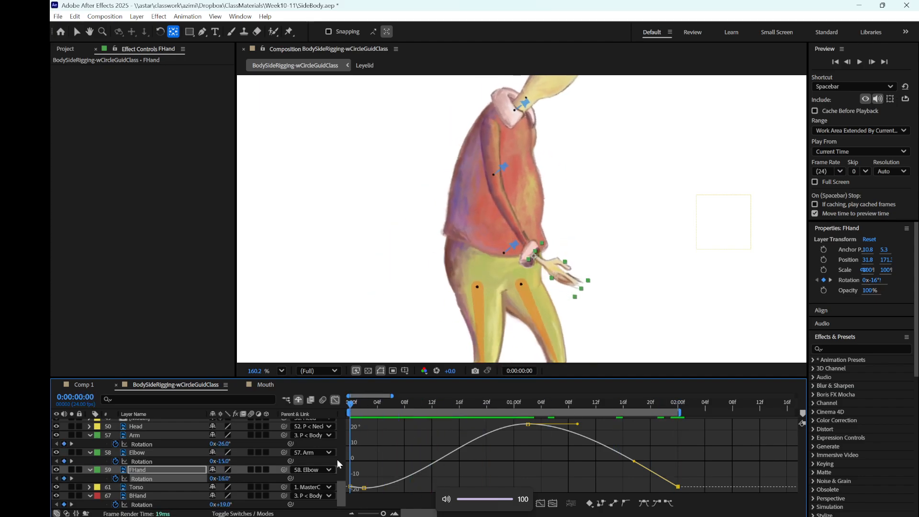
{"action": "left_click", "coordinate": [351, 487]}
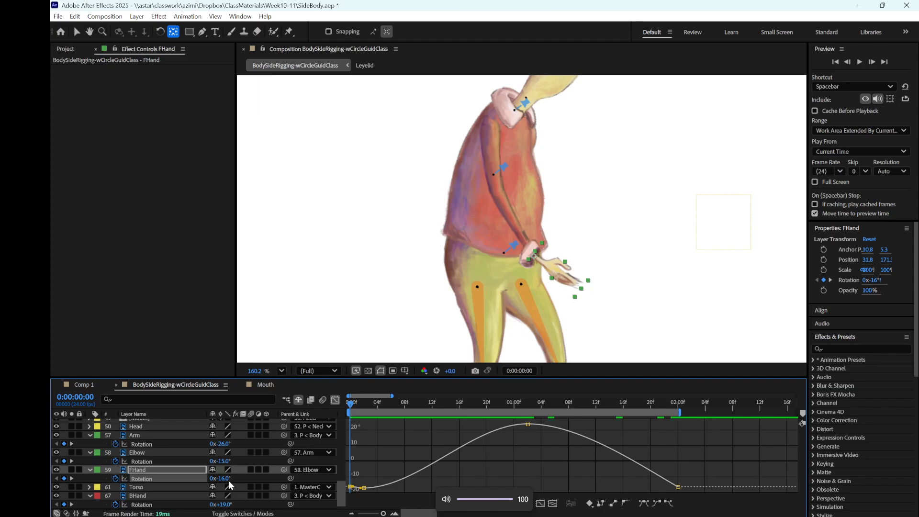
{"action": "left_click_drag", "start_coordinate": [229, 481], "coordinate": [228, 482]}
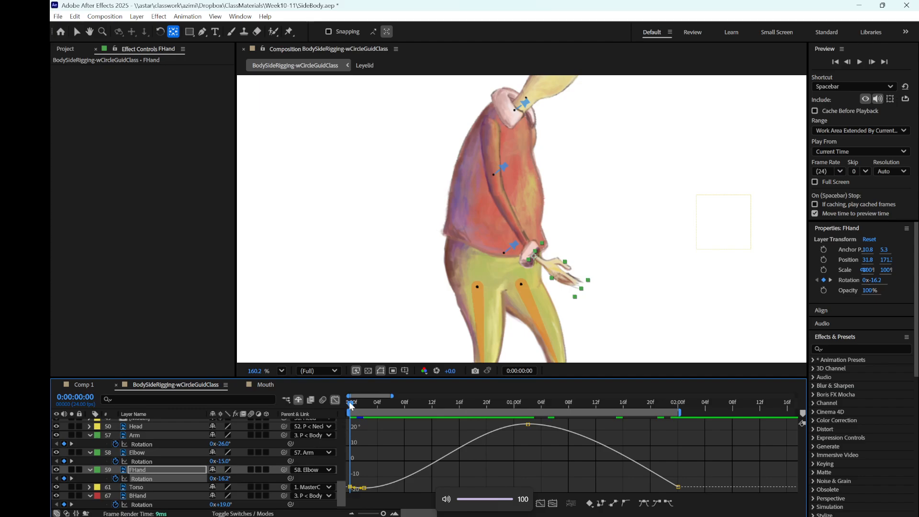
{"action": "key", "text": "space"}
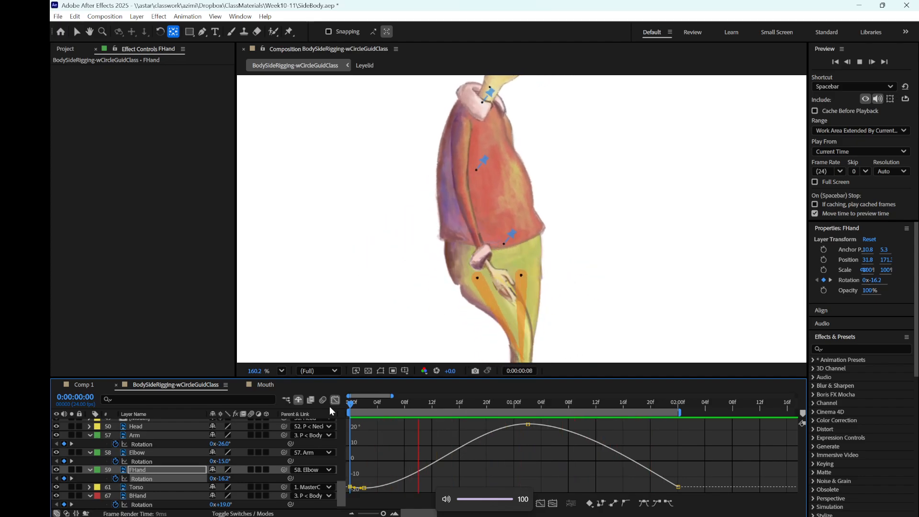
{"action": "key", "text": "space"}
- Match the Elbow rotation keyframe at 0:00:00:00 to the one at 0:00:02:00 by setting it to -14.6°
{"action": "left_click", "coordinate": [154, 453]}
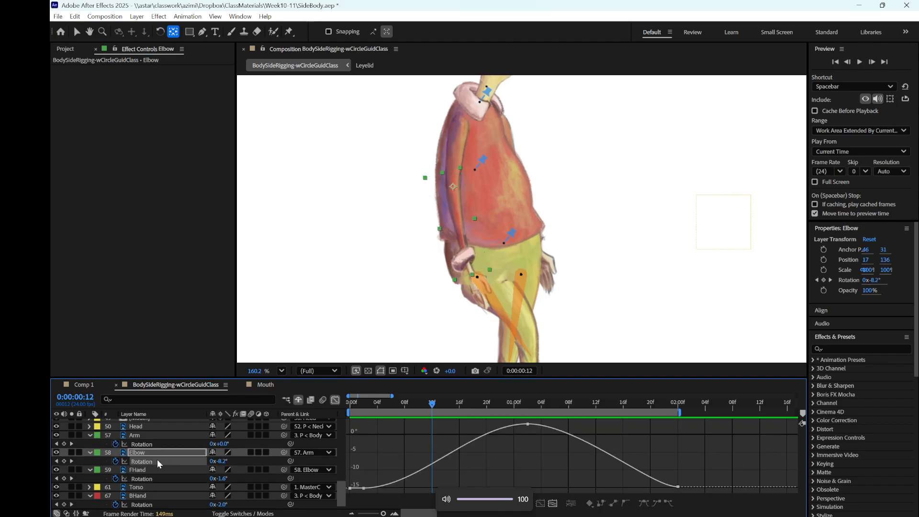
{"action": "left_click_drag", "start_coordinate": [434, 406], "coordinate": [682, 465]}
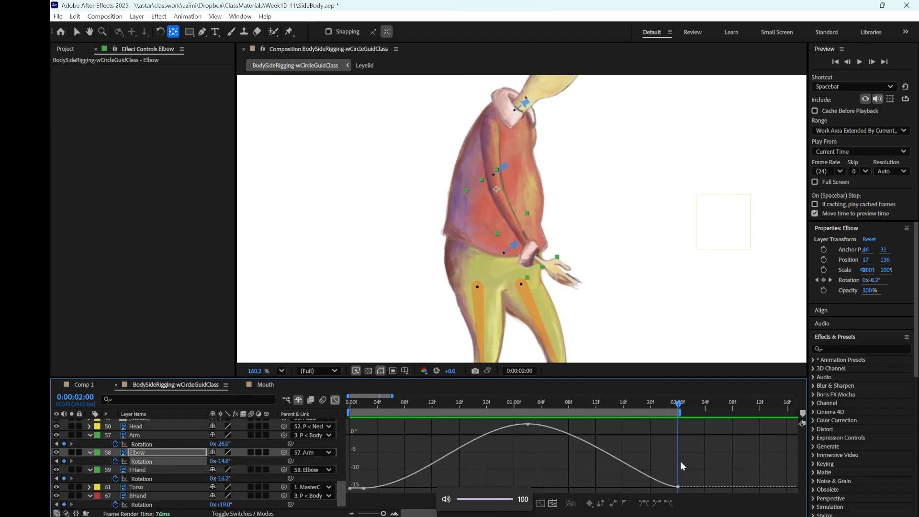
{"action": "left_click", "coordinate": [677, 487]}
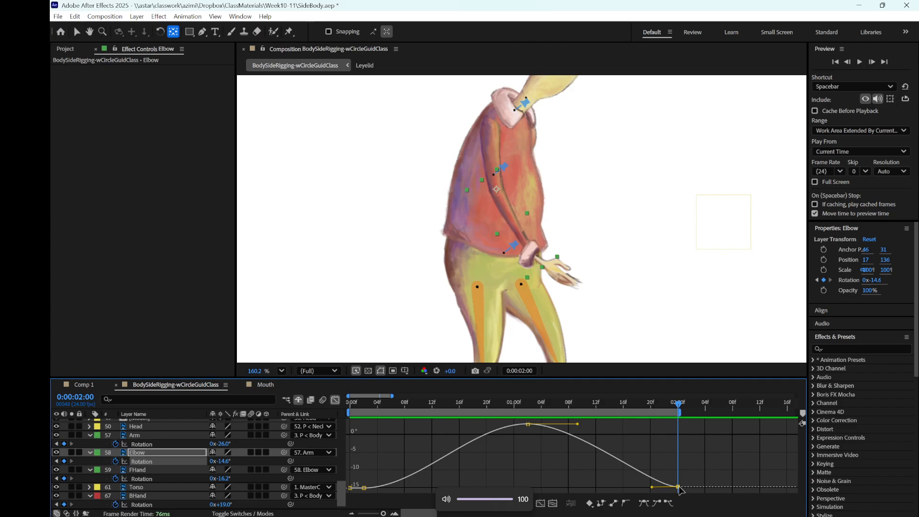
{"action": "key", "text": "Home"}
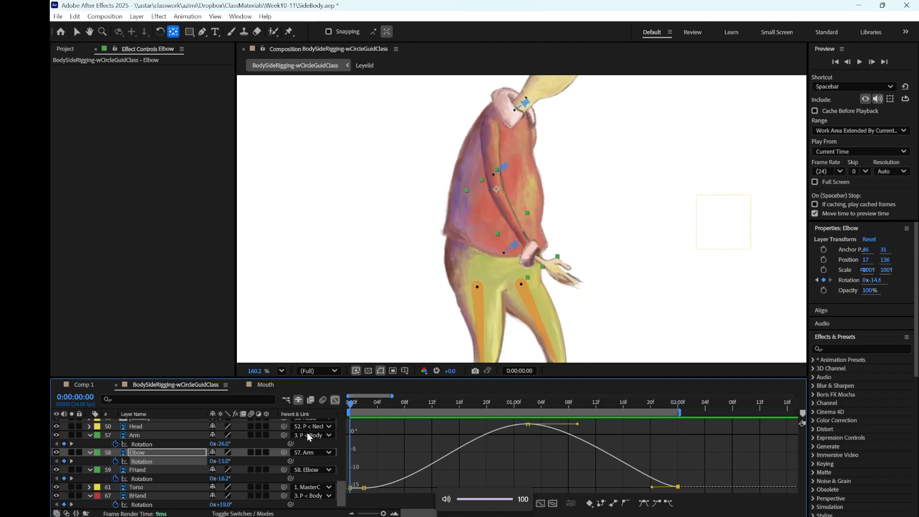
{"action": "left_click", "coordinate": [351, 488]}
{"action": "left_click_drag", "start_coordinate": [229, 467], "coordinate": [229, 467]}
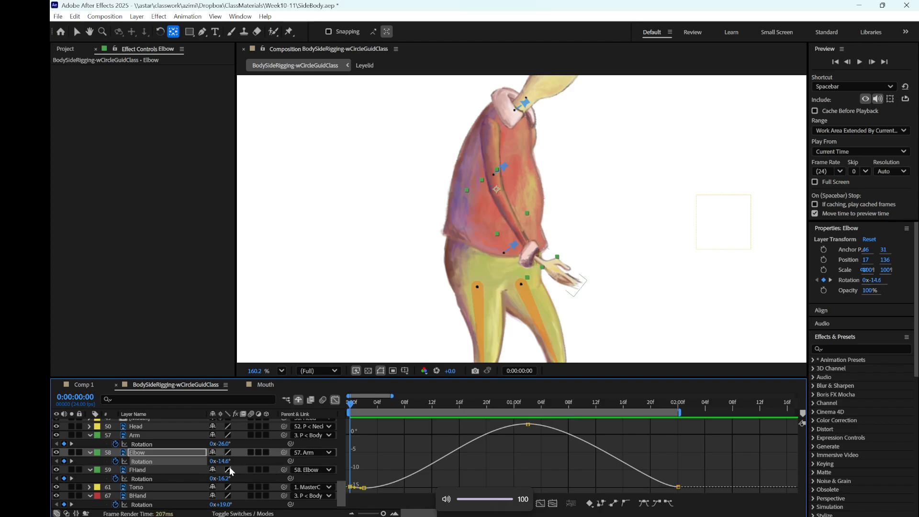
- Steepen the incoming handle of the Elbow rotation keyframe at 0:00:02:00 and preview the arm motion
{"action": "left_click", "coordinate": [395, 513]}
{"action": "left_click", "coordinate": [394, 513]}
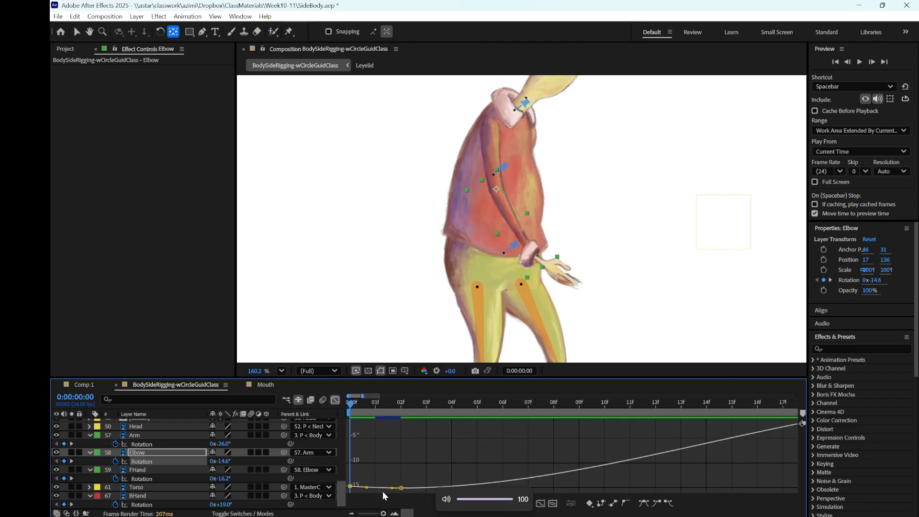
{"action": "mouse_move", "coordinate": [383, 513]}
{"action": "left_mouse_down"}
{"action": "mouse_move", "coordinate": [370, 514]}
{"action": "mouse_move", "coordinate": [388, 513]}
{"action": "left_mouse_up"}
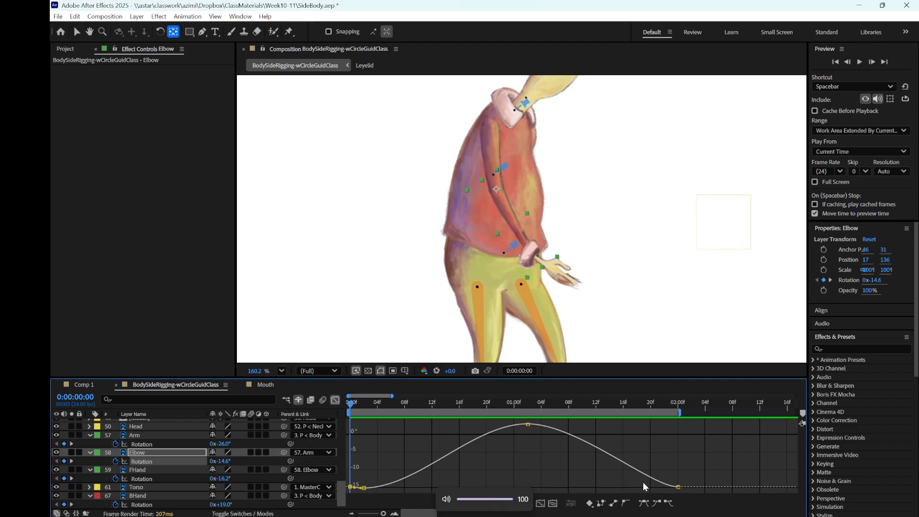
{"action": "left_click", "coordinate": [678, 487]}
{"action": "left_click_drag", "start_coordinate": [652, 488], "coordinate": [656, 474]}
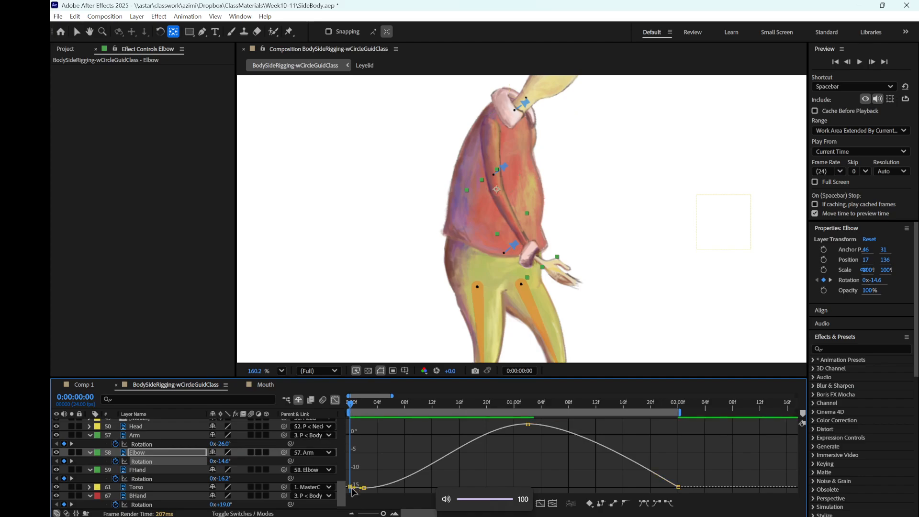
{"action": "key", "text": "space"}
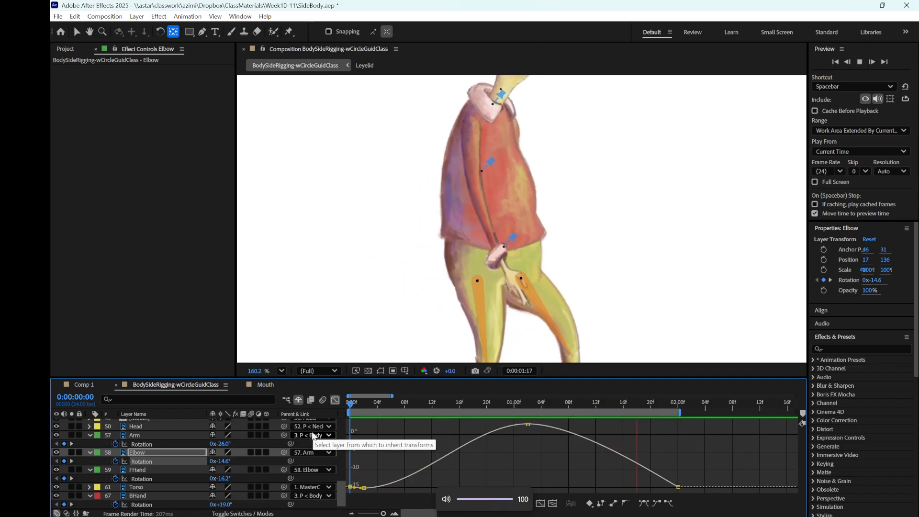
{"action": "key", "text": "space"}
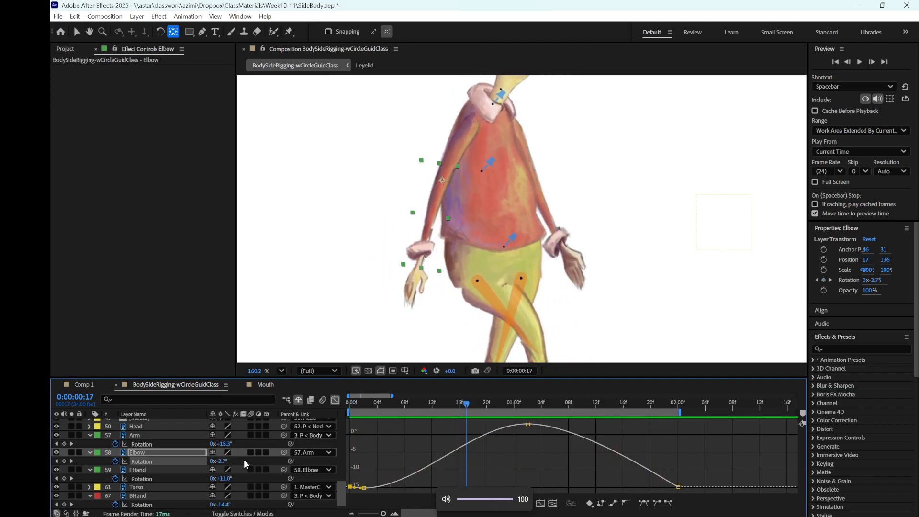
- Leave the Graph Editor and shift all FHand rotation keyframes three frames later
{"action": "left_click", "coordinate": [335, 401]}
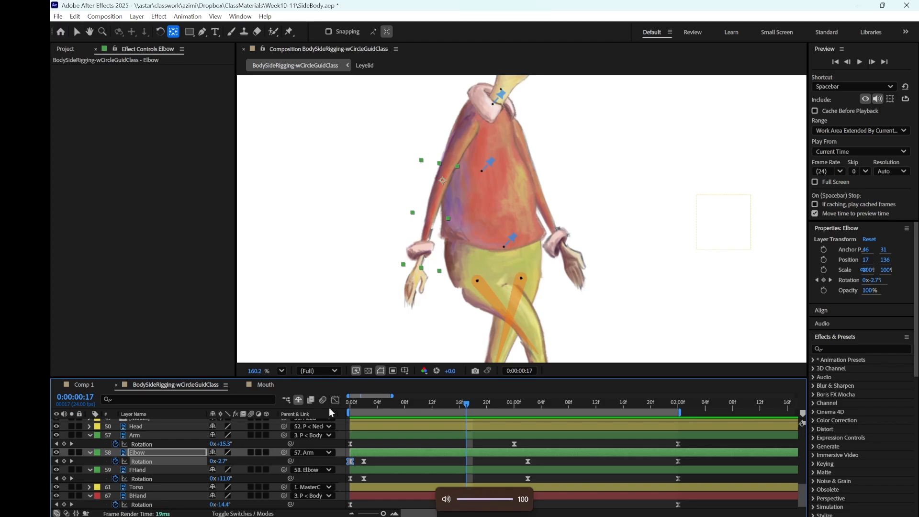
{"action": "left_click", "coordinate": [697, 458]}
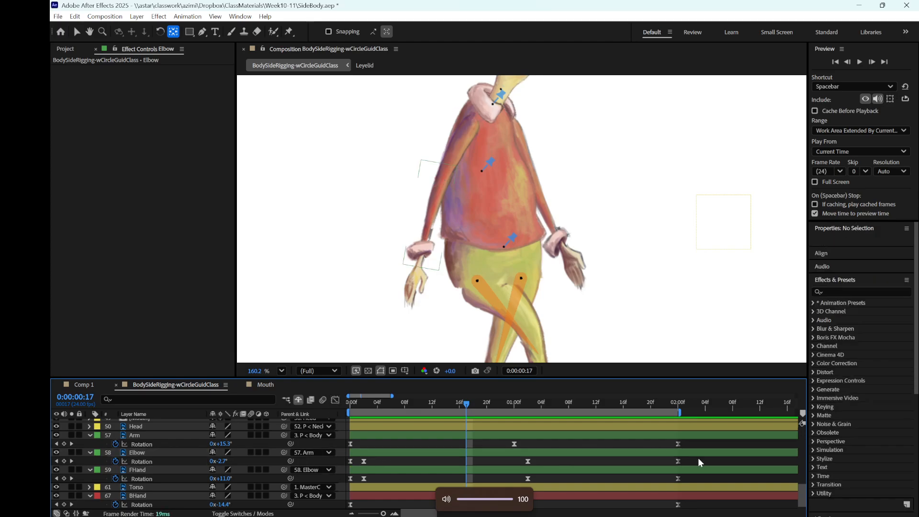
{"action": "left_click_drag", "start_coordinate": [687, 477], "coordinate": [389, 484]}
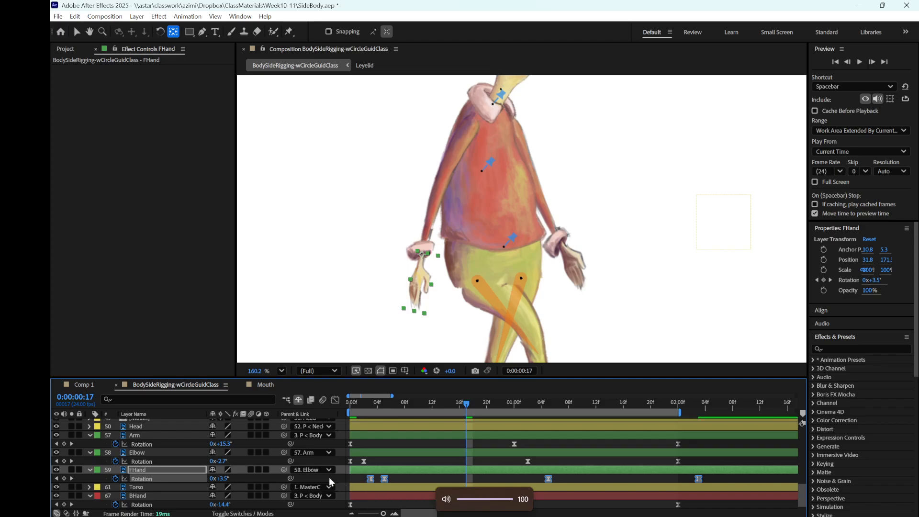
{"action": "left_click", "coordinate": [359, 478]}
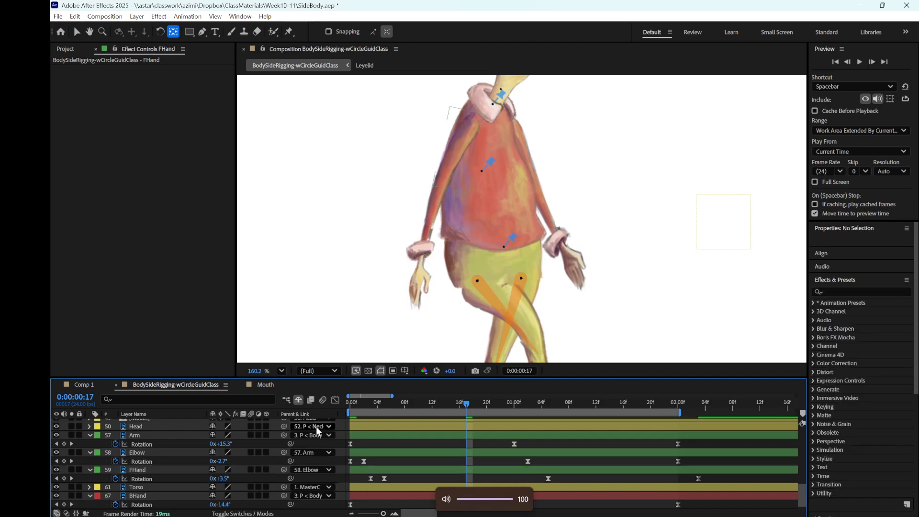
- On the FHand rotation curve, add a keyframe at 0:00:02:00 and copy it to 0:00:00:00
{"action": "left_click", "coordinate": [335, 400]}
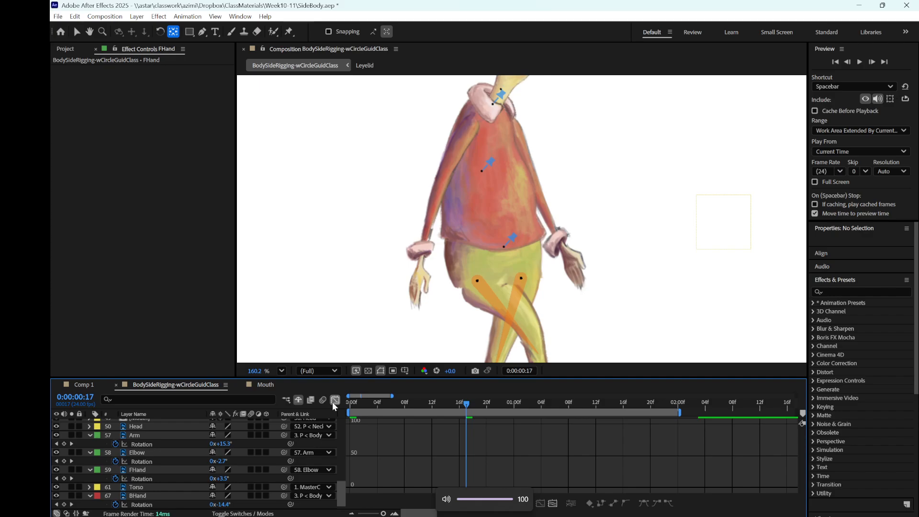
{"action": "left_click", "coordinate": [181, 478]}
{"action": "left_click_drag", "start_coordinate": [464, 404], "coordinate": [674, 448]}
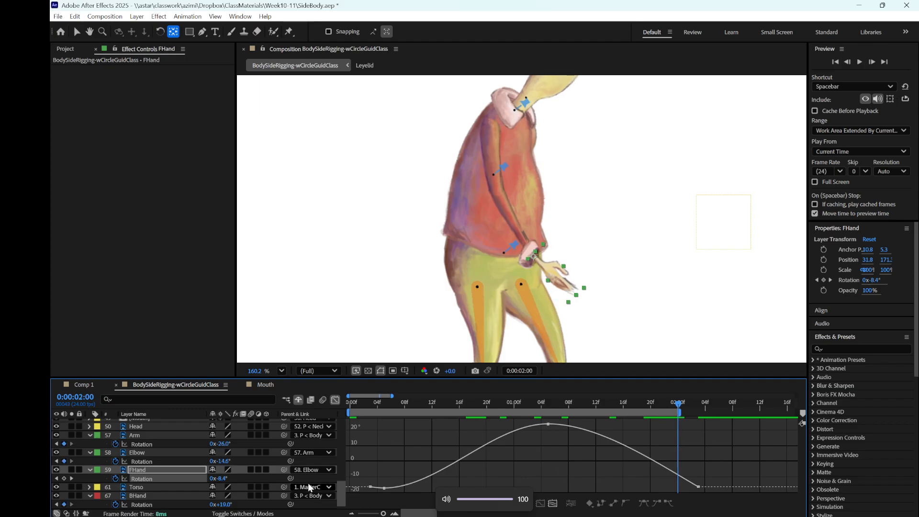
{"action": "left_click", "coordinate": [64, 478]}
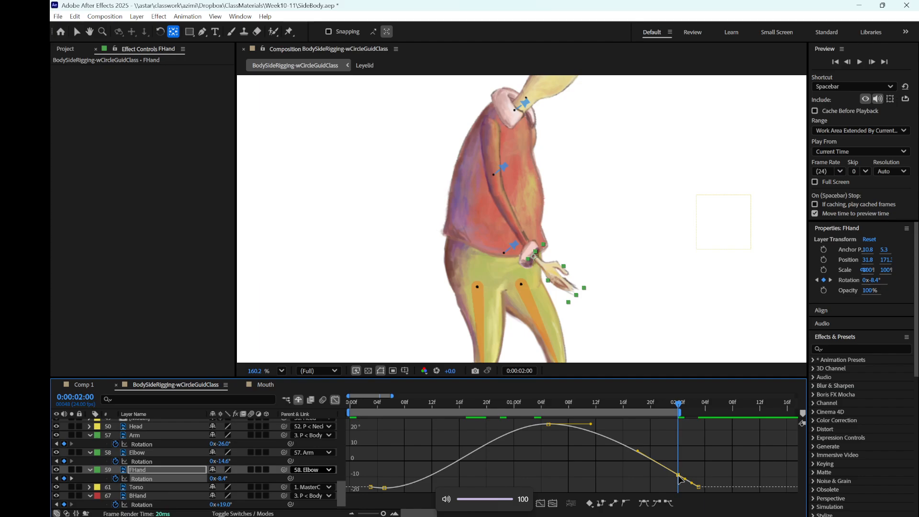
{"action": "left_click_drag", "start_coordinate": [679, 408], "coordinate": [299, 430]}
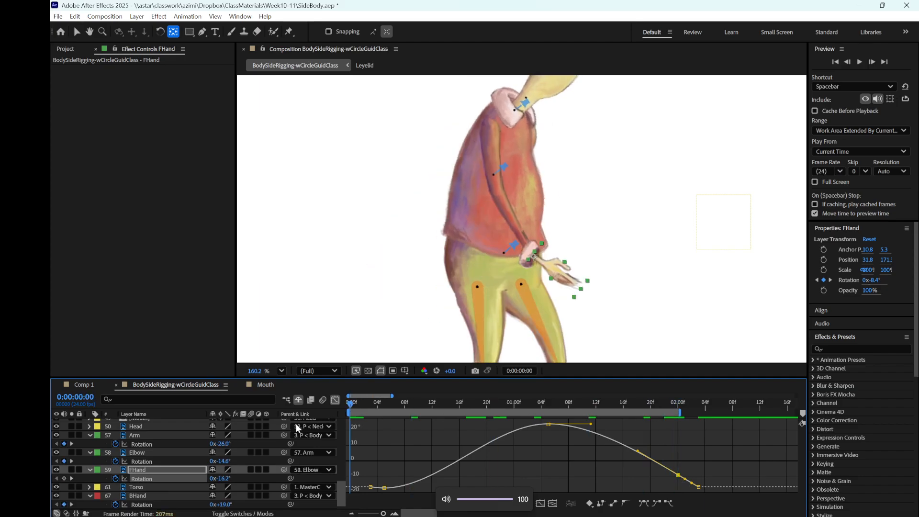
{"action": "left_click", "coordinate": [64, 478]}
{"action": "key", "text": "ctrl+v"}
- Delete the FHand rotation keyframe at 0:00:00:03 and slightly lengthen the outgoing handle of the first keyframe
{"action": "left_click", "coordinate": [371, 487]}
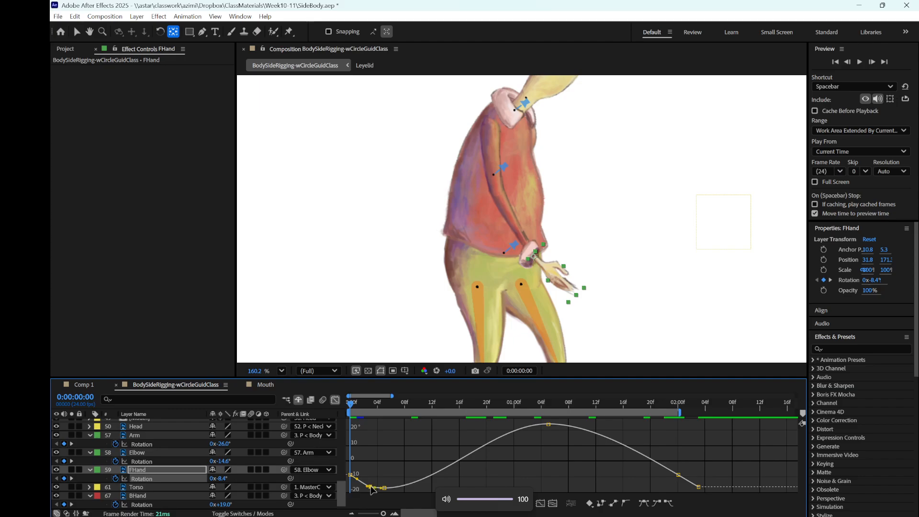
{"action": "left_click", "coordinate": [368, 485]}
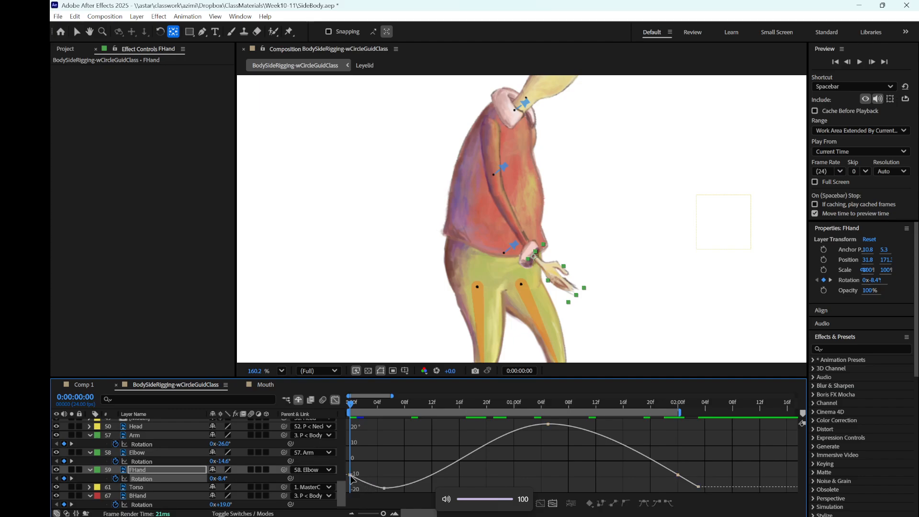
{"action": "left_click", "coordinate": [351, 475]}
{"action": "left_click_drag", "start_coordinate": [362, 482], "coordinate": [364, 482]}
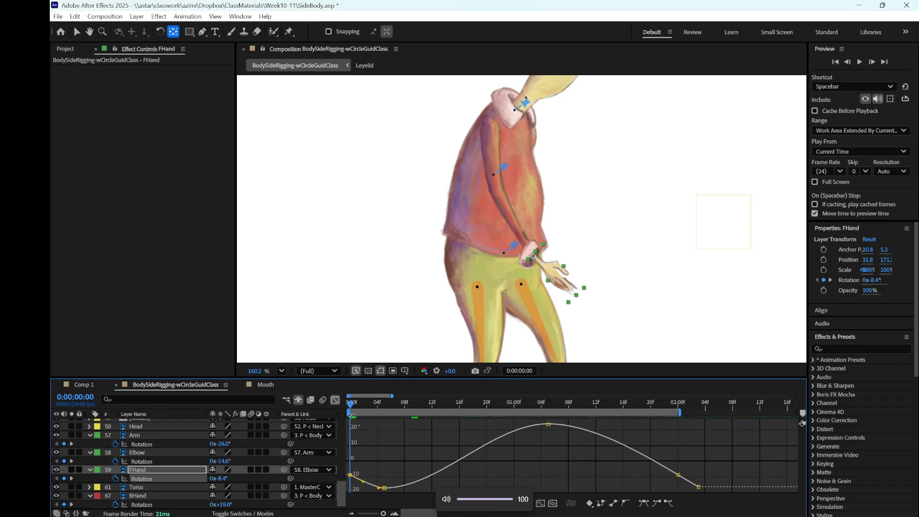
- Adjust the incoming handle of the FHand rotation keyframe at 0:00:02:00 and delete the keyframe beyond it
{"action": "left_click_drag", "start_coordinate": [352, 415], "coordinate": [682, 483]}
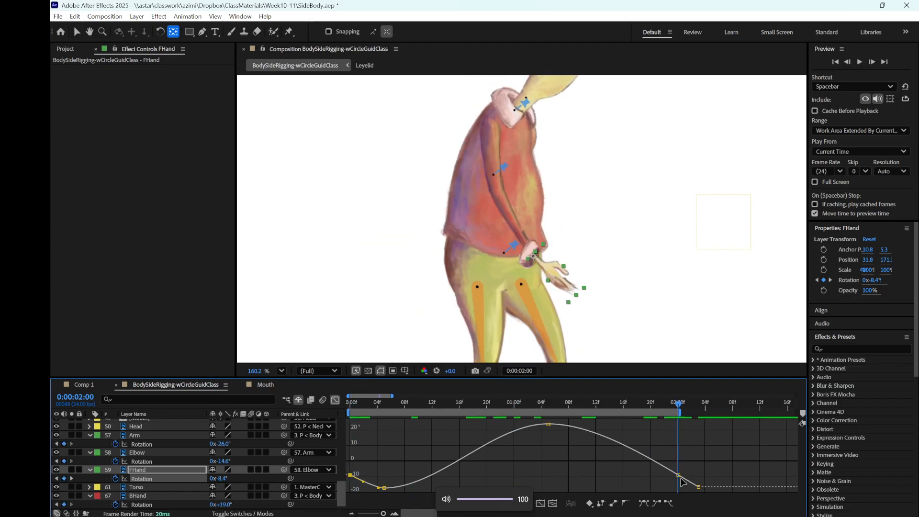
{"action": "left_click", "coordinate": [679, 474]}
{"action": "left_click_drag", "start_coordinate": [637, 452], "coordinate": [635, 453]}
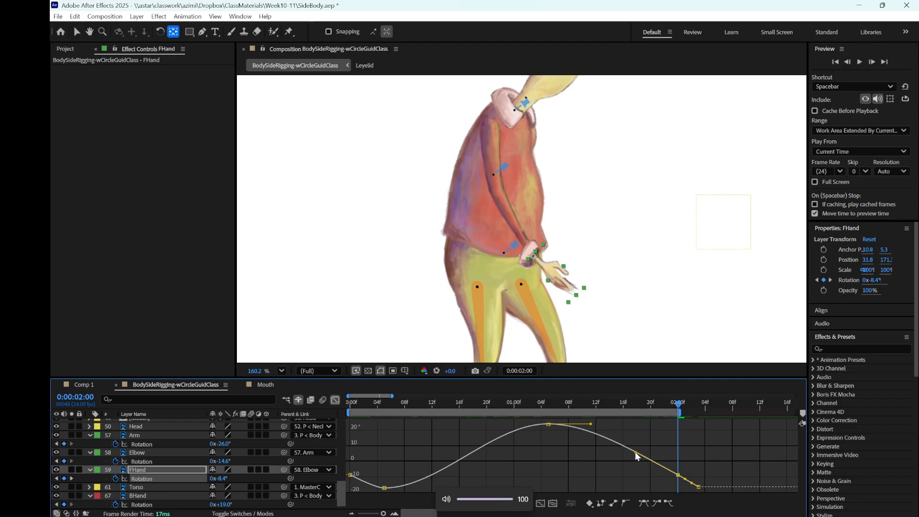
{"action": "left_click", "coordinate": [698, 487]}
{"action": "key", "text": "Delete"}
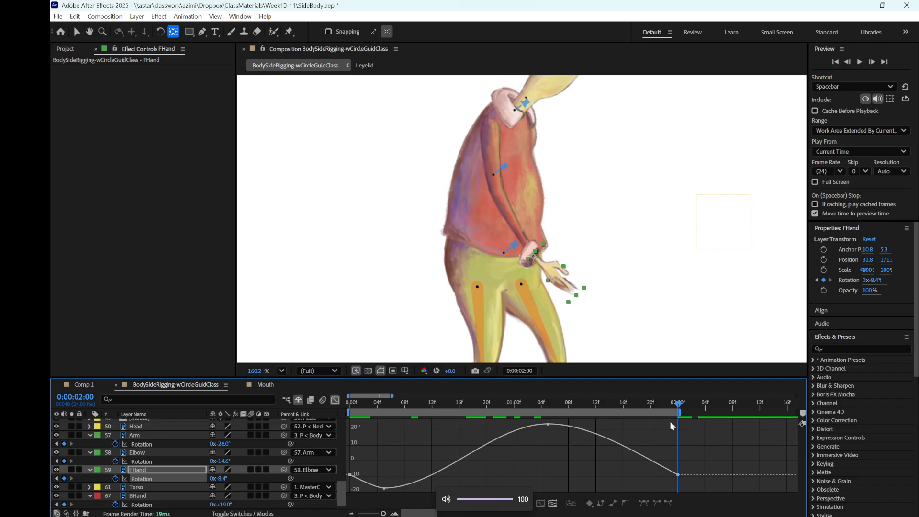
- Preview the walk cycle and scrub through it to examine the delayed hand motion
{"action": "left_click_drag", "start_coordinate": [678, 404], "coordinate": [596, 405]}
{"action": "key", "text": "space"}
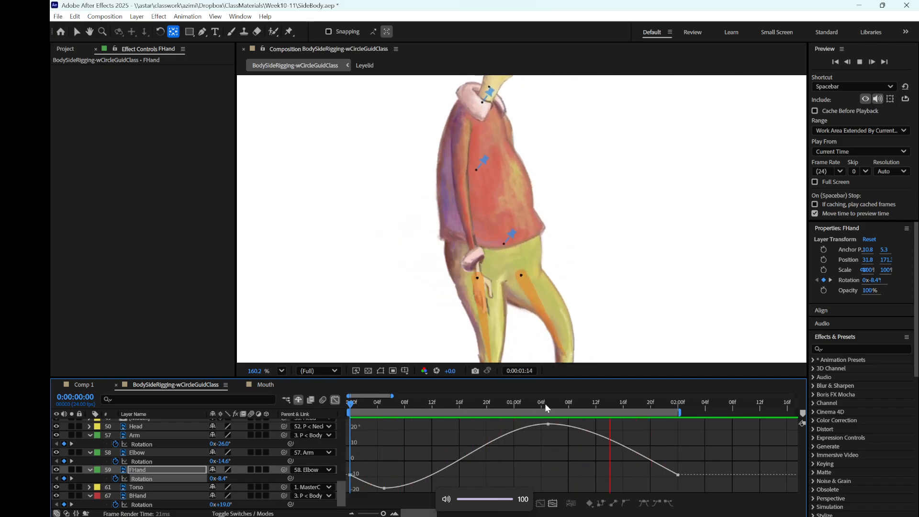
{"action": "left_click_drag", "start_coordinate": [544, 403], "coordinate": [580, 443]}
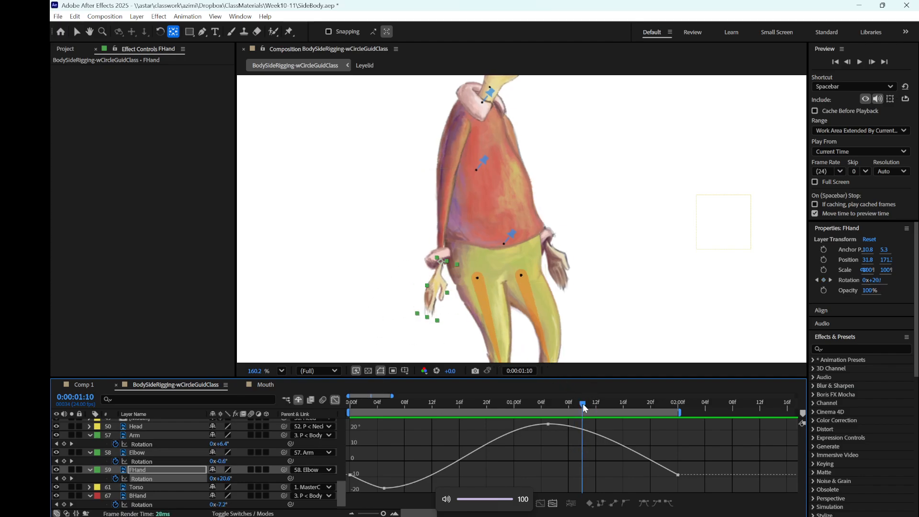
{"action": "left_click_drag", "start_coordinate": [584, 408], "coordinate": [680, 415]}
{"action": "left_click_drag", "start_coordinate": [425, 421], "coordinate": [507, 415]}
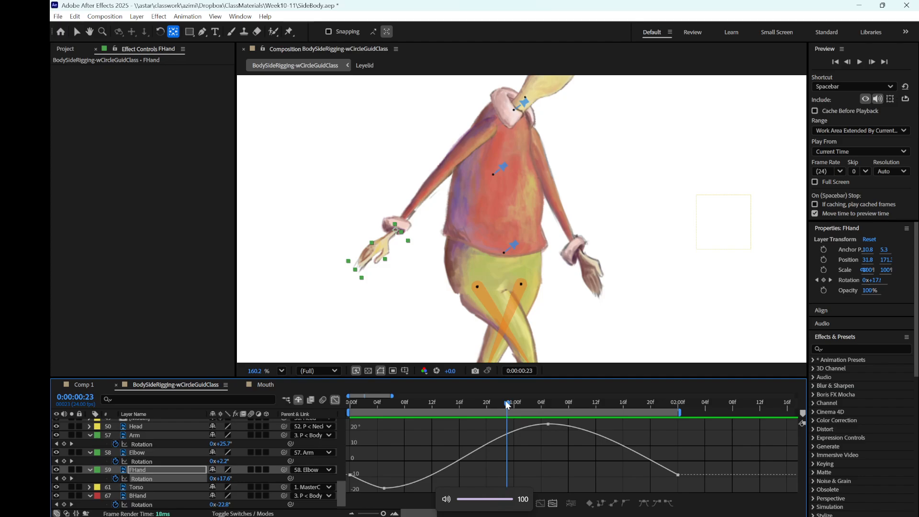
{"action": "left_click_drag", "start_coordinate": [504, 401], "coordinate": [290, 400]}
- Fit the whole character in an enlarged composition view and preview the full walk cycle
{"action": "key", "text": "space"}
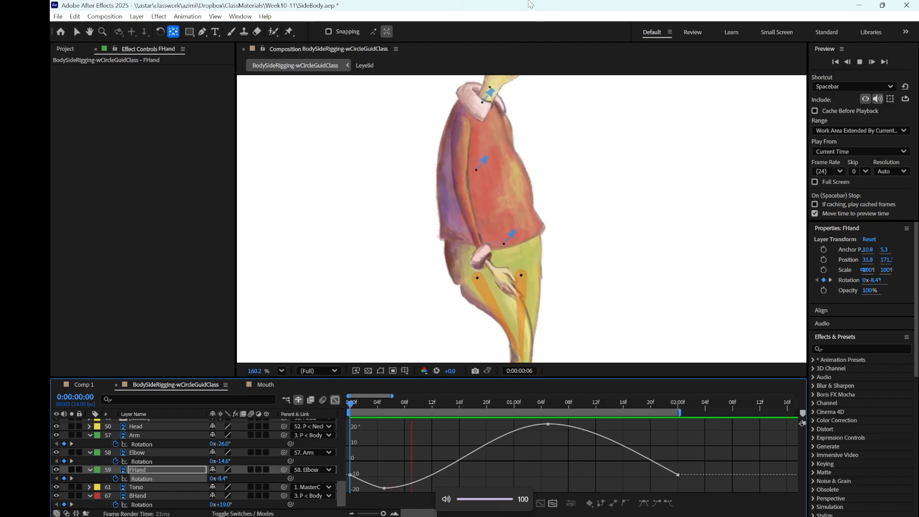
{"action": "scroll", "coordinate": [541, 258], "scroll_direction": "down", "scroll_amount": 5}
{"action": "key", "text": "space"}
{"action": "scroll", "coordinate": [541, 257], "scroll_direction": "up", "scroll_amount": 1}
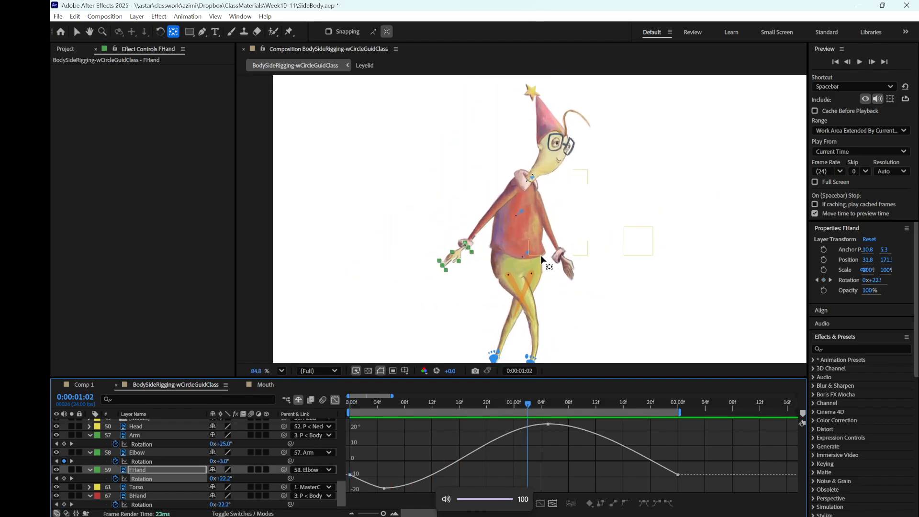
{"action": "left_click_drag", "start_coordinate": [539, 378], "coordinate": [539, 394]}
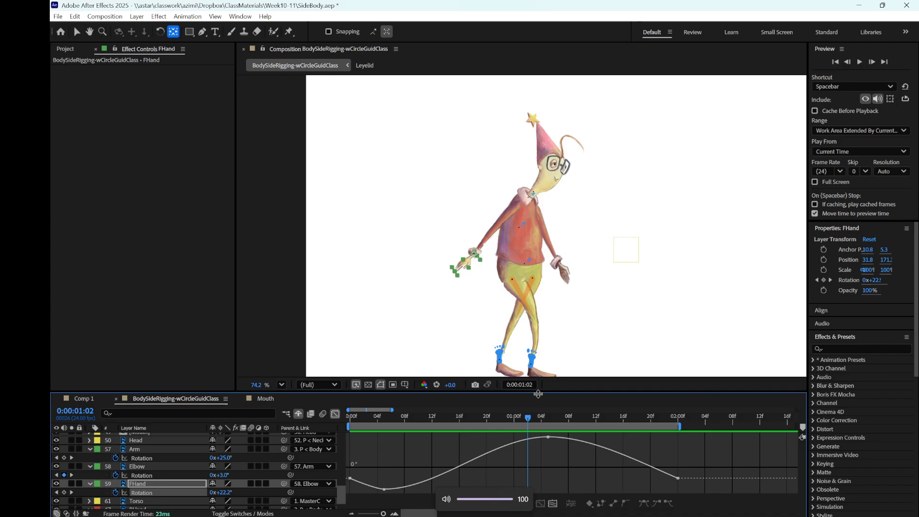
{"action": "key", "text": "h"}
{"action": "mouse_move", "coordinate": [531, 321]}
{"action": "left_mouse_down"}
{"action": "mouse_move", "coordinate": [535, 300]}
{"action": "mouse_move", "coordinate": [536, 310]}
{"action": "left_mouse_up"}
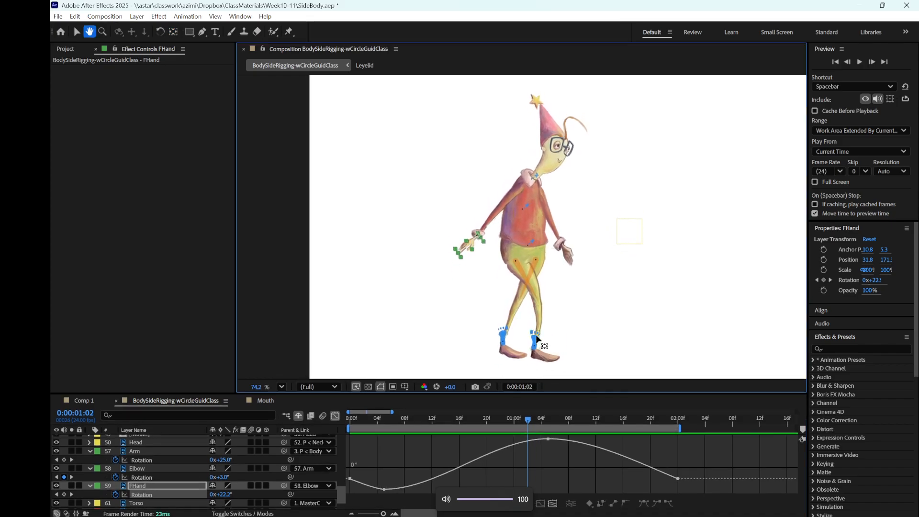
{"action": "key", "text": "space"}
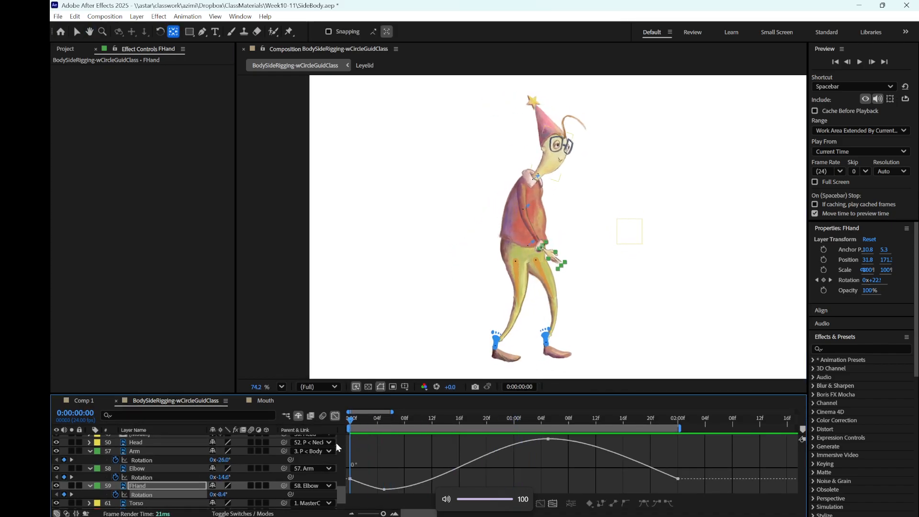